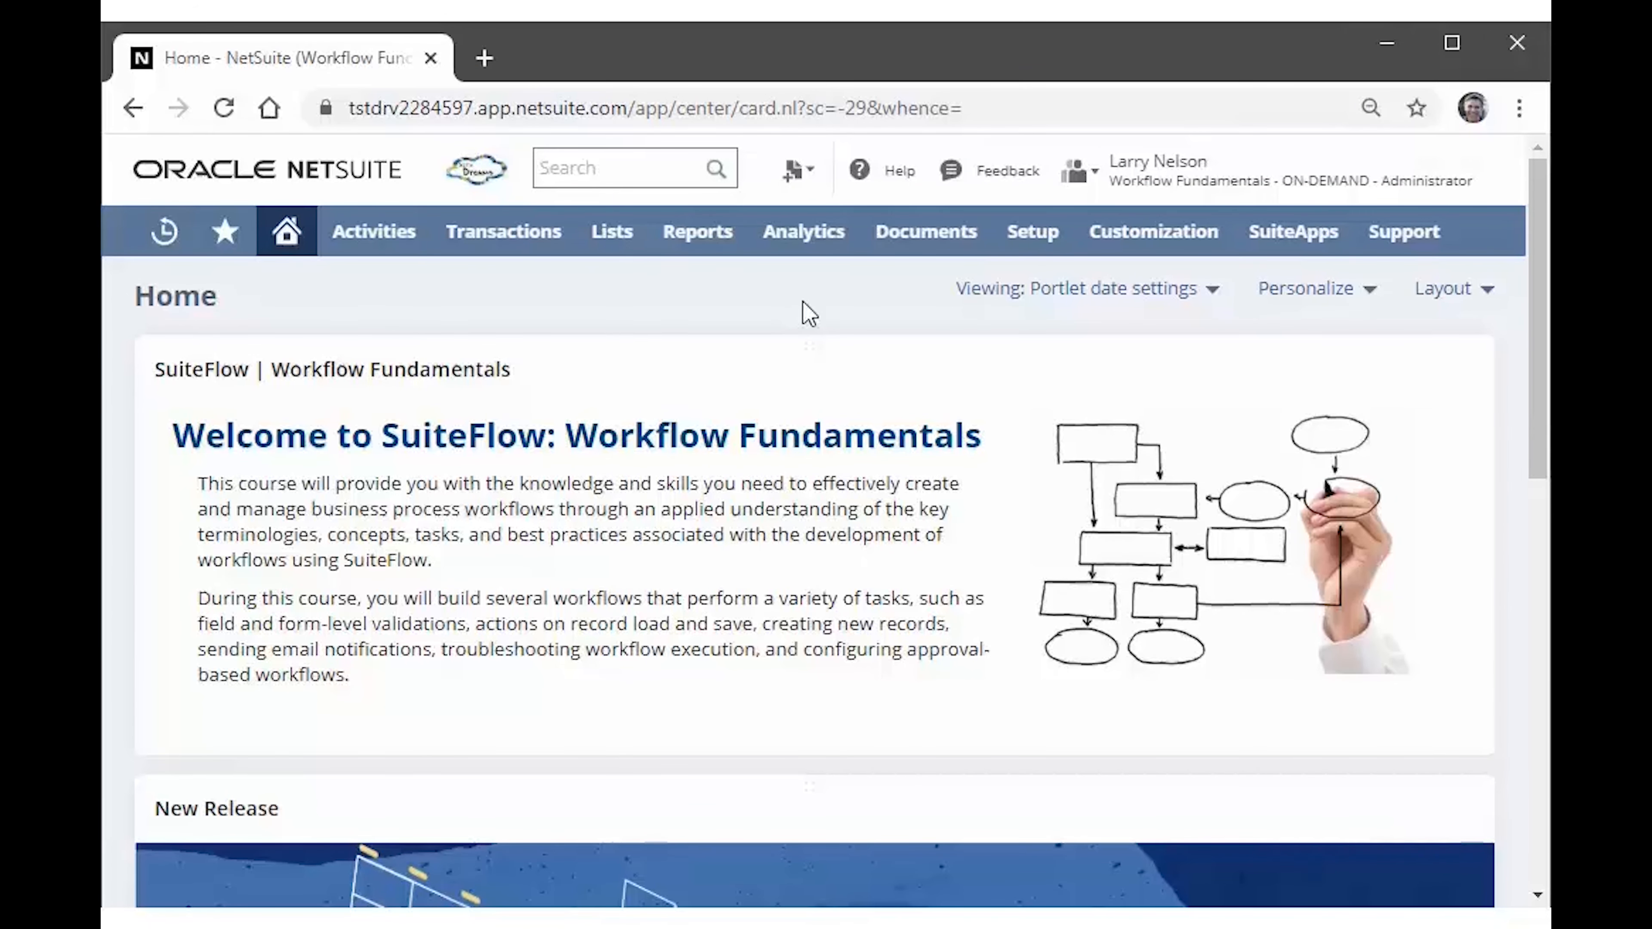
Open the company's Enable Features page and check the SuiteFlow setting in the SuiteCloud features.
{"action": "mouse_move", "coordinate": [1026, 250]}
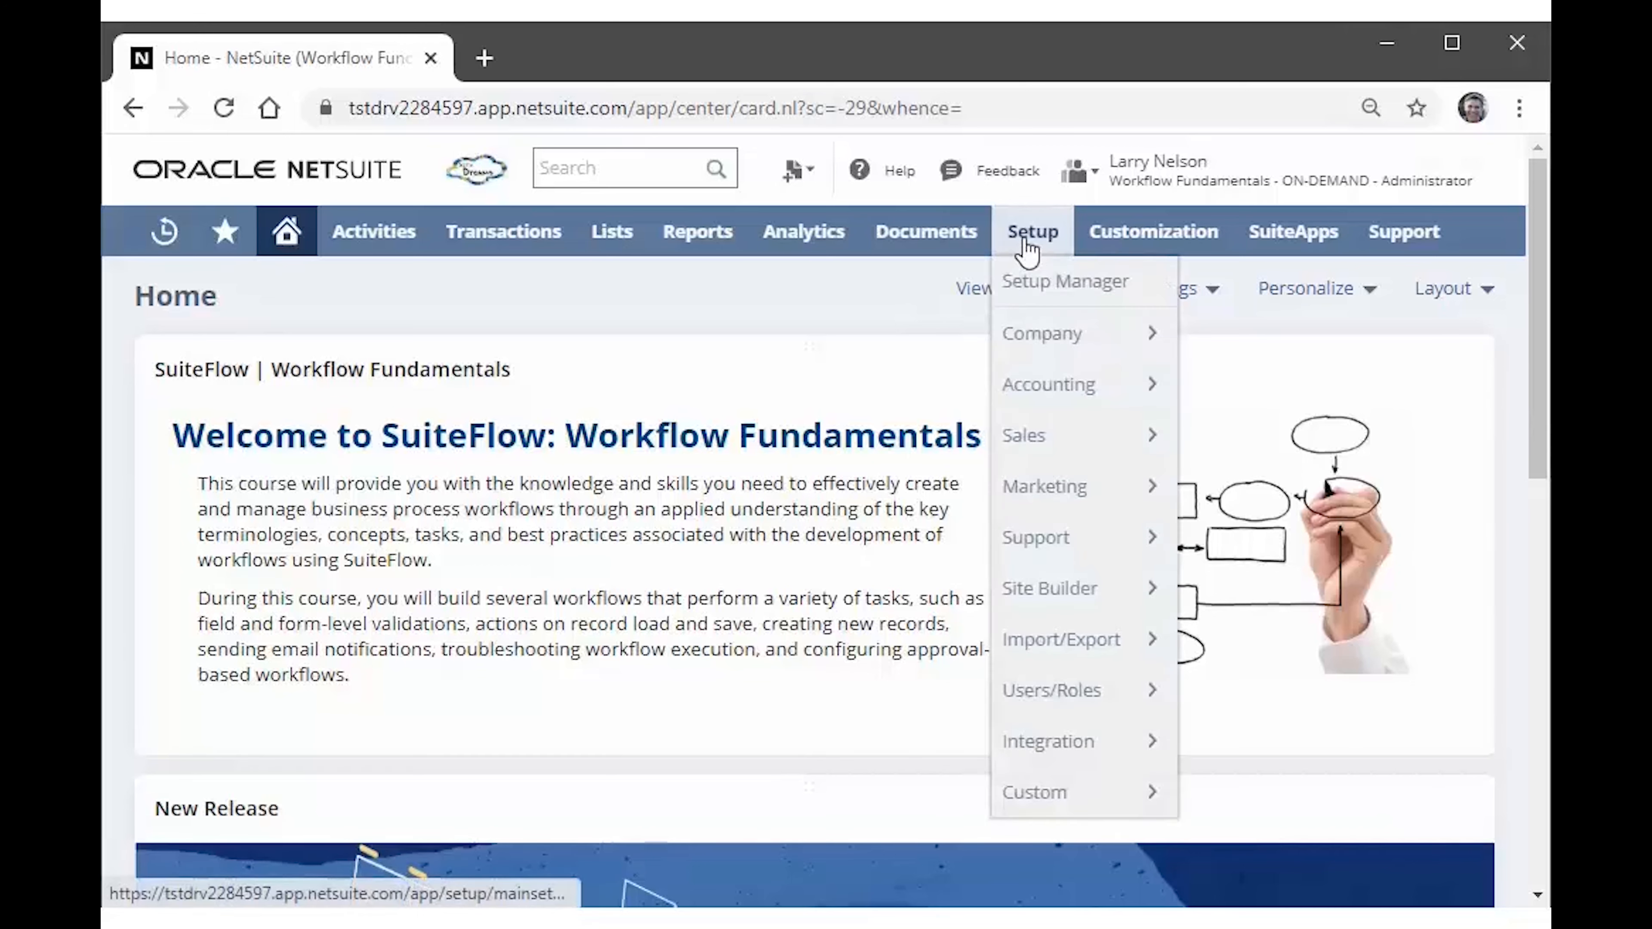
{"action": "mouse_move", "coordinate": [1111, 350]}
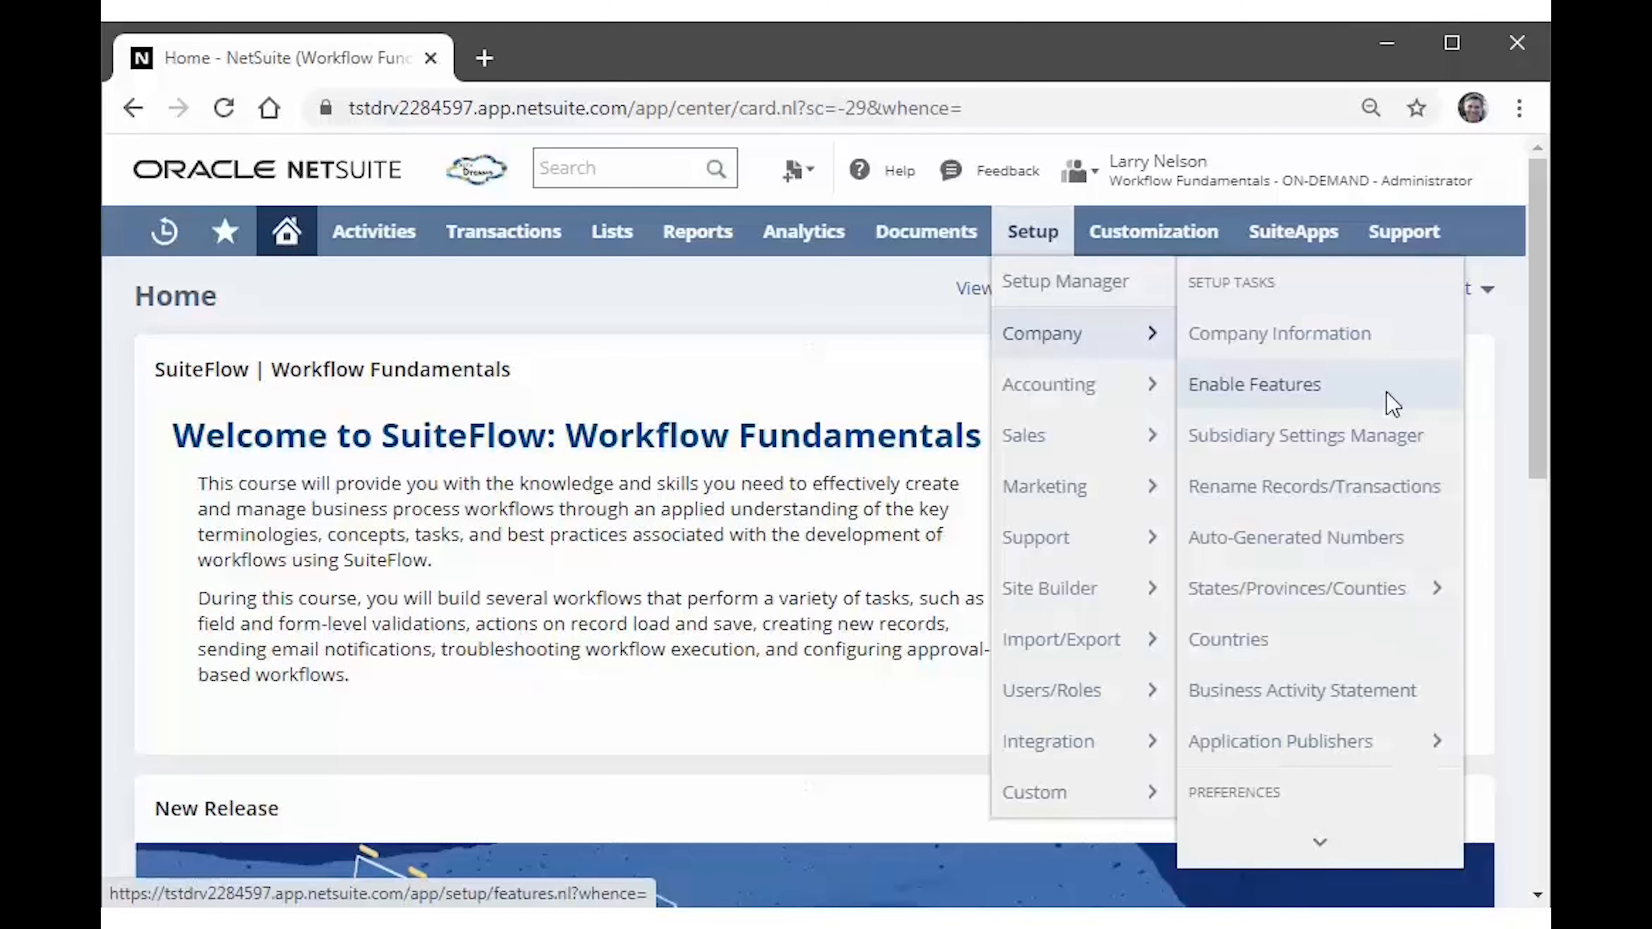
{"action": "left_click", "coordinate": [1390, 407]}
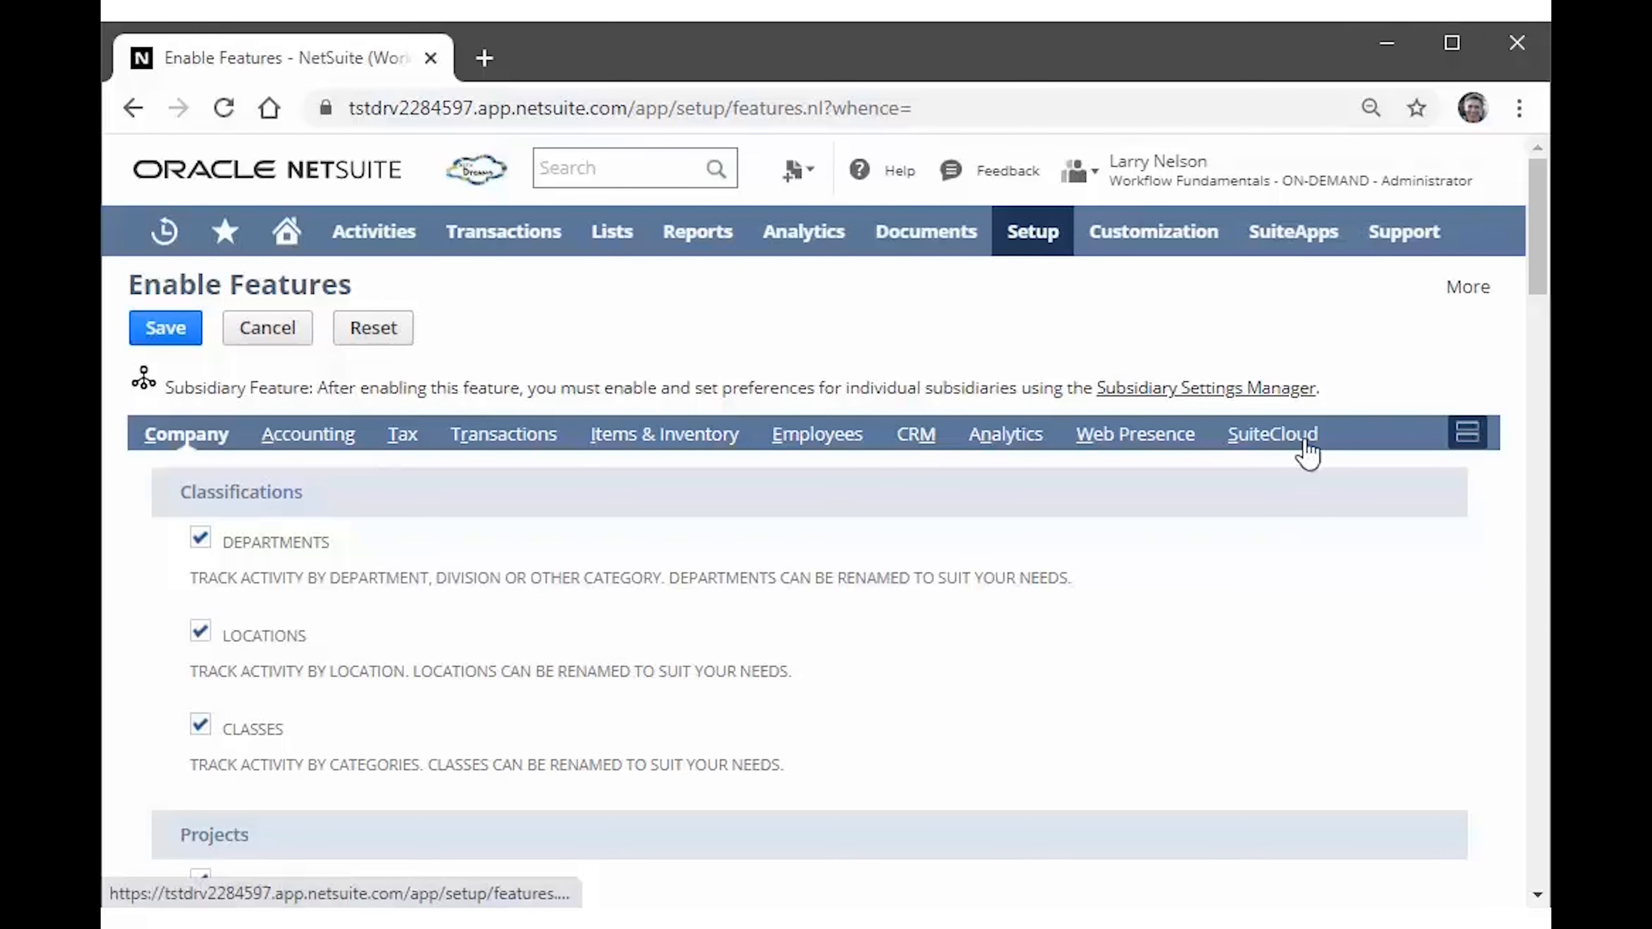
{"action": "left_click", "coordinate": [1293, 453]}
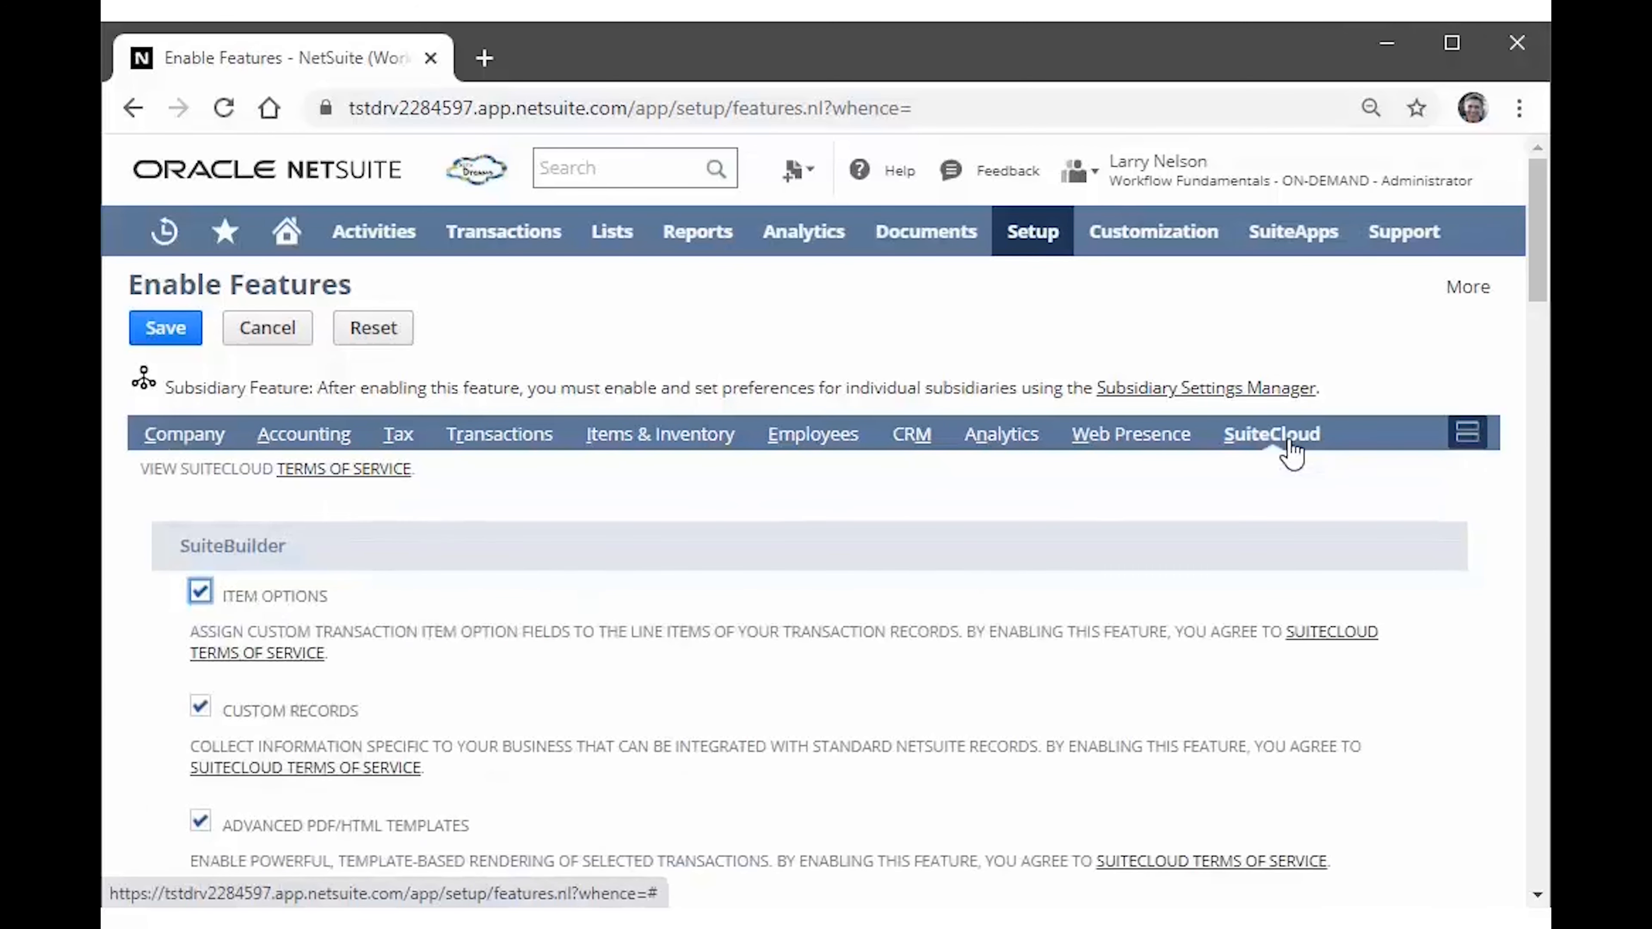
{"action": "scroll", "coordinate": [1524, 338], "scroll_direction": "down", "scroll_amount": 8}
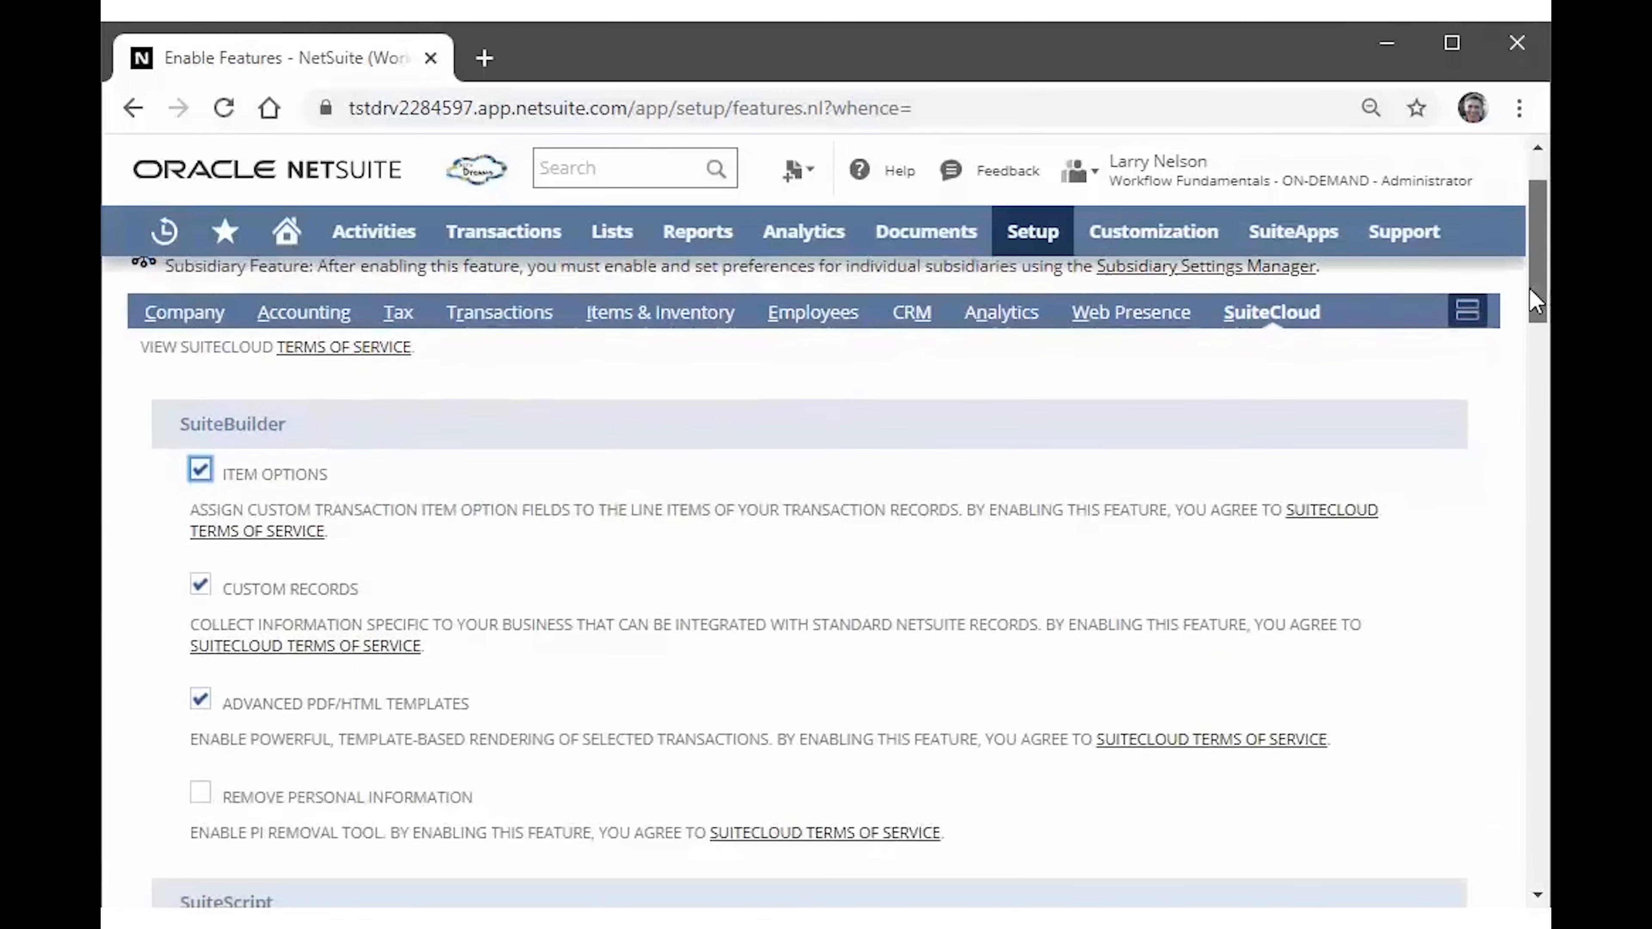
{"action": "scroll", "coordinate": [1523, 378], "scroll_direction": "down", "scroll_amount": 8}
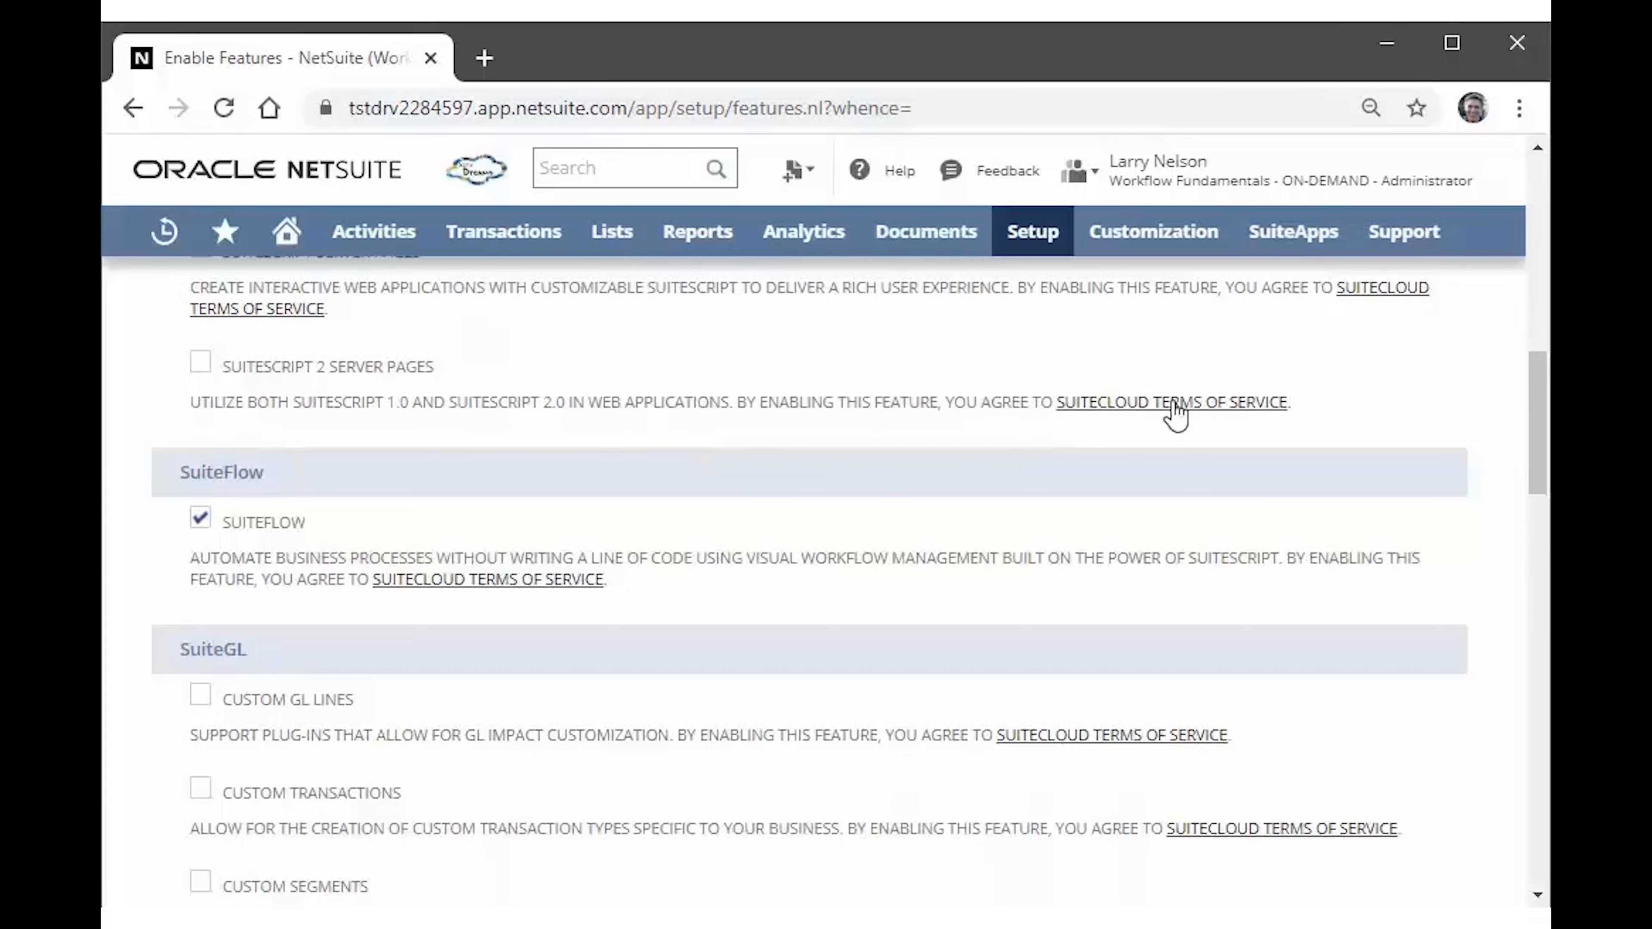
Open a blank form for creating a new workflow, and cancel it without saving.
{"action": "mouse_move", "coordinate": [1188, 246]}
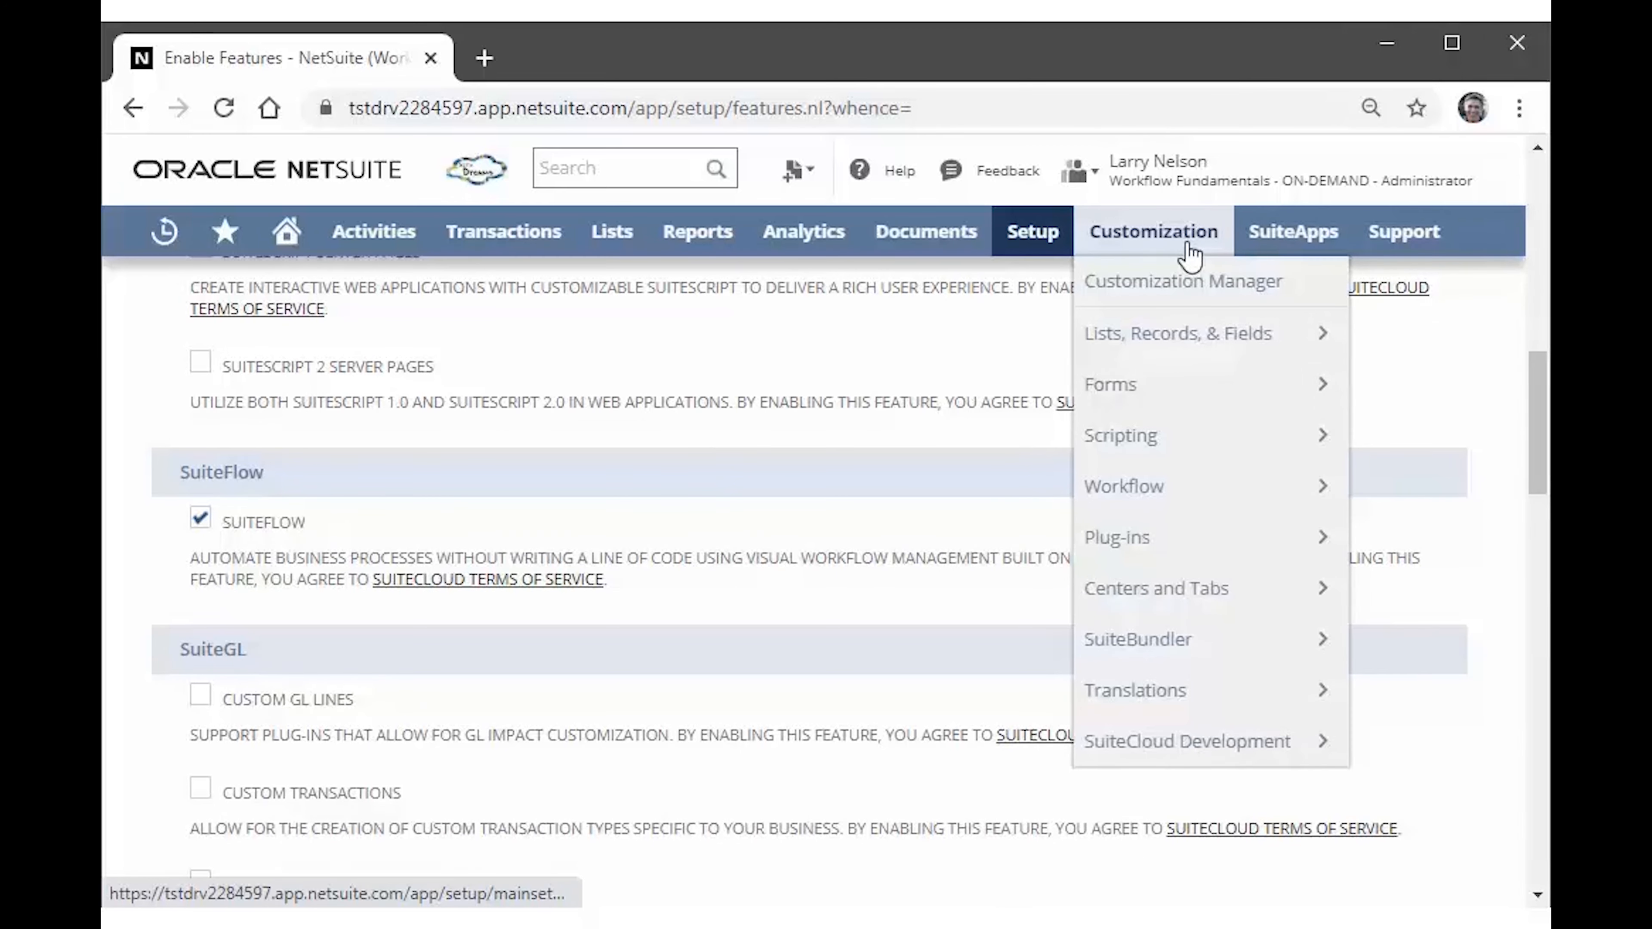
{"action": "mouse_move", "coordinate": [1185, 506]}
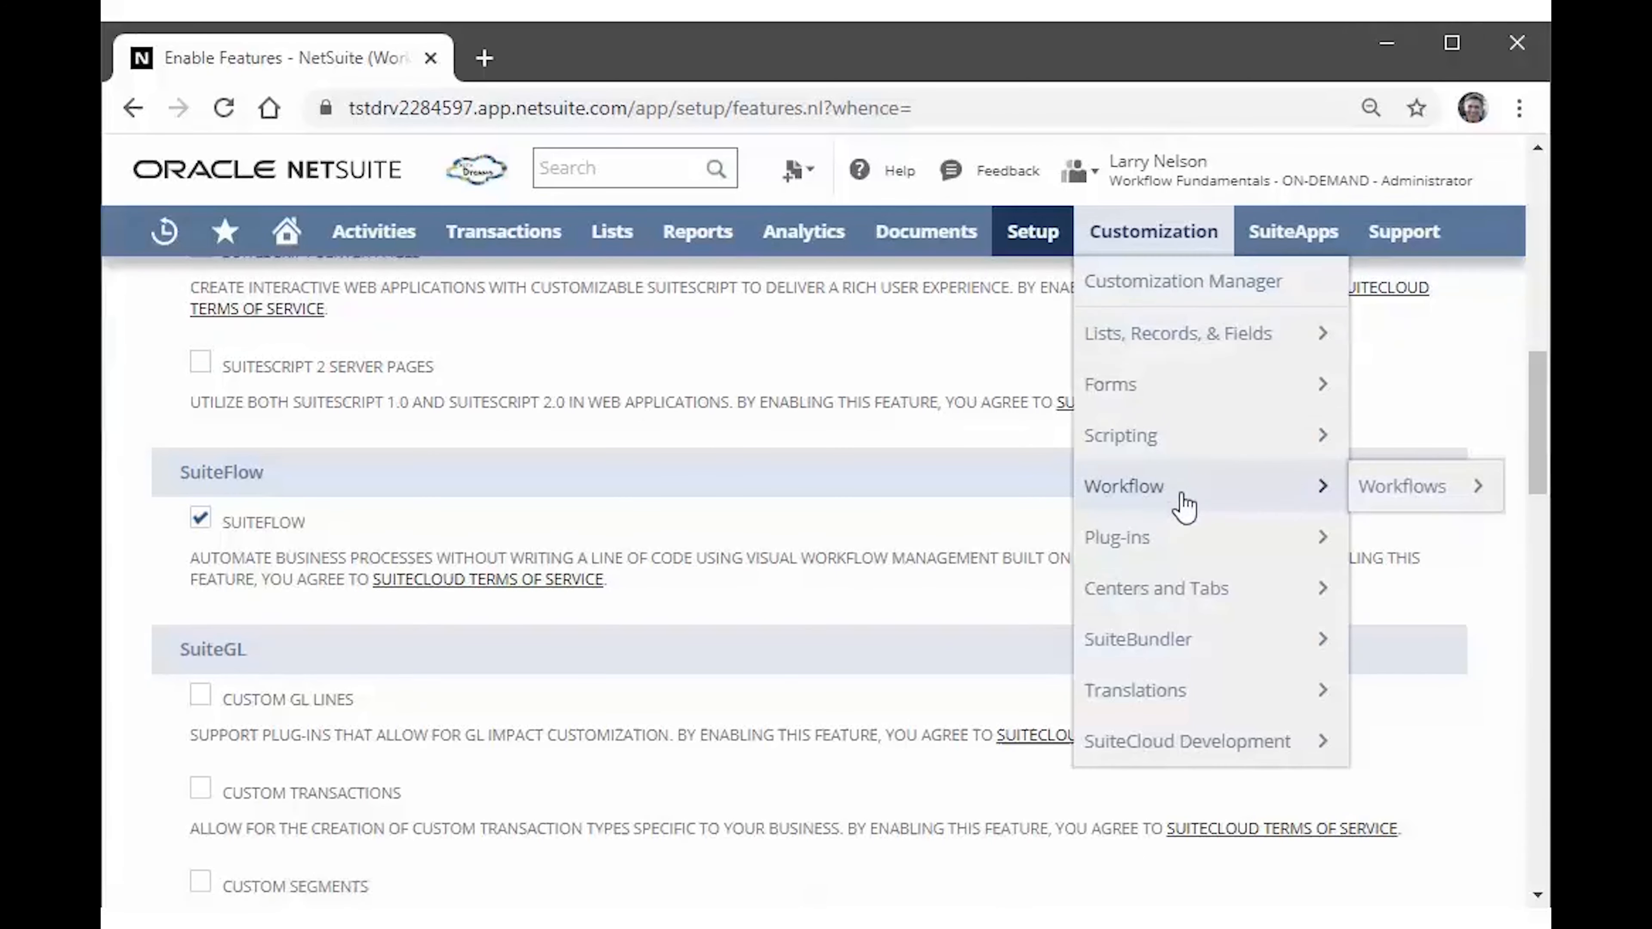
{"action": "mouse_move", "coordinate": [1387, 502]}
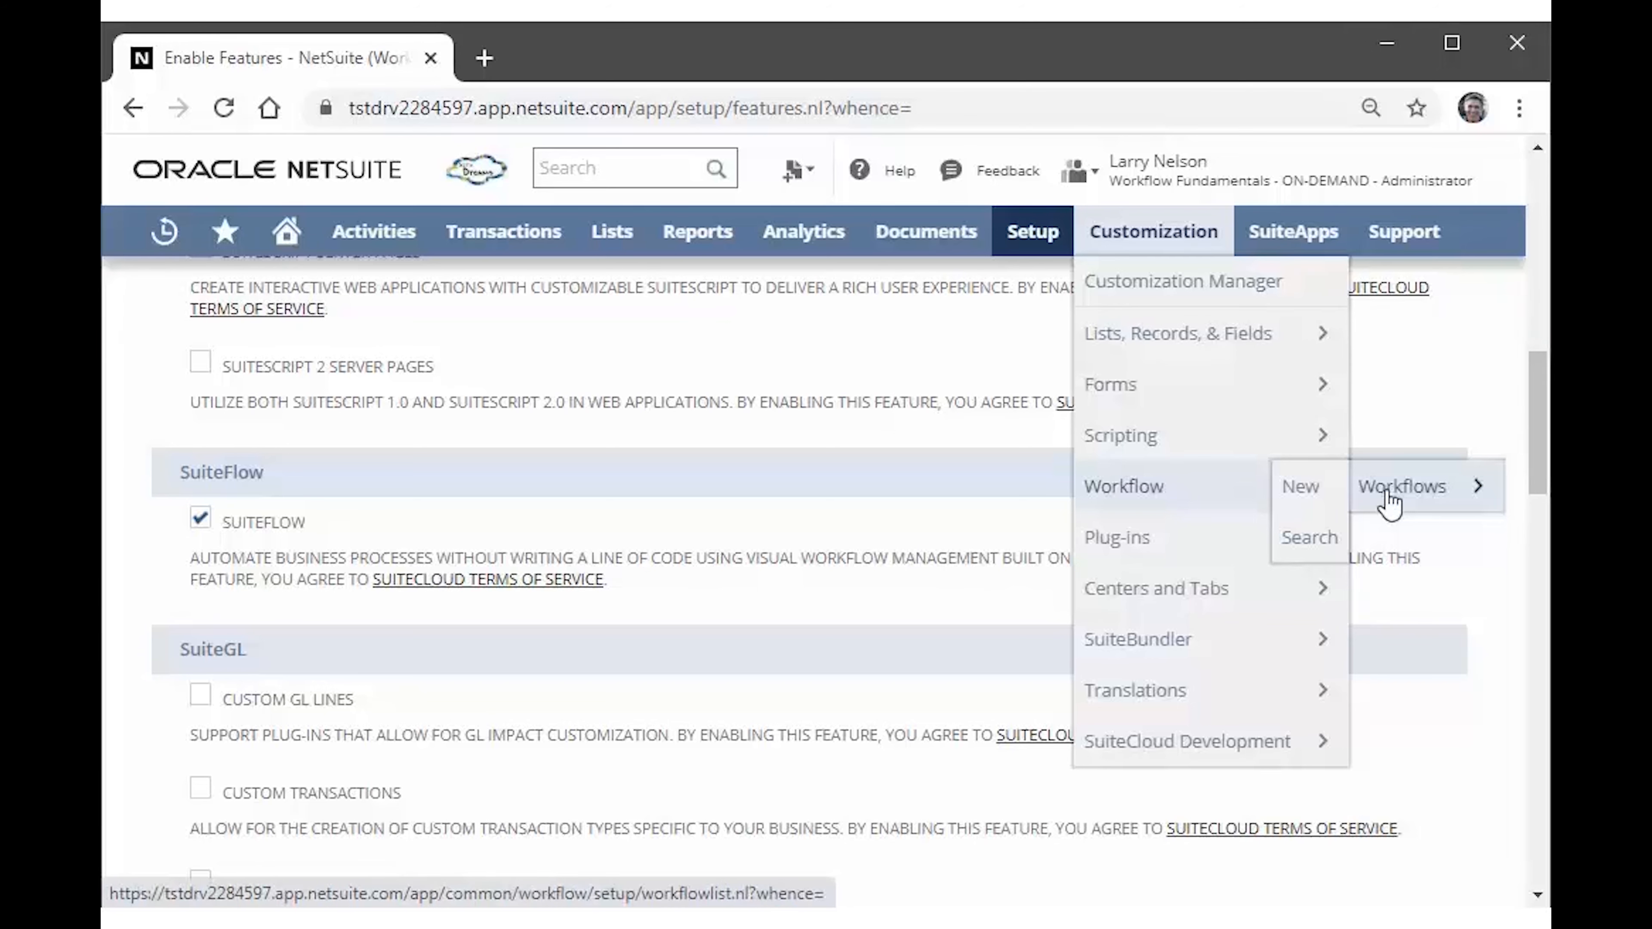
{"action": "left_click", "coordinate": [1309, 495]}
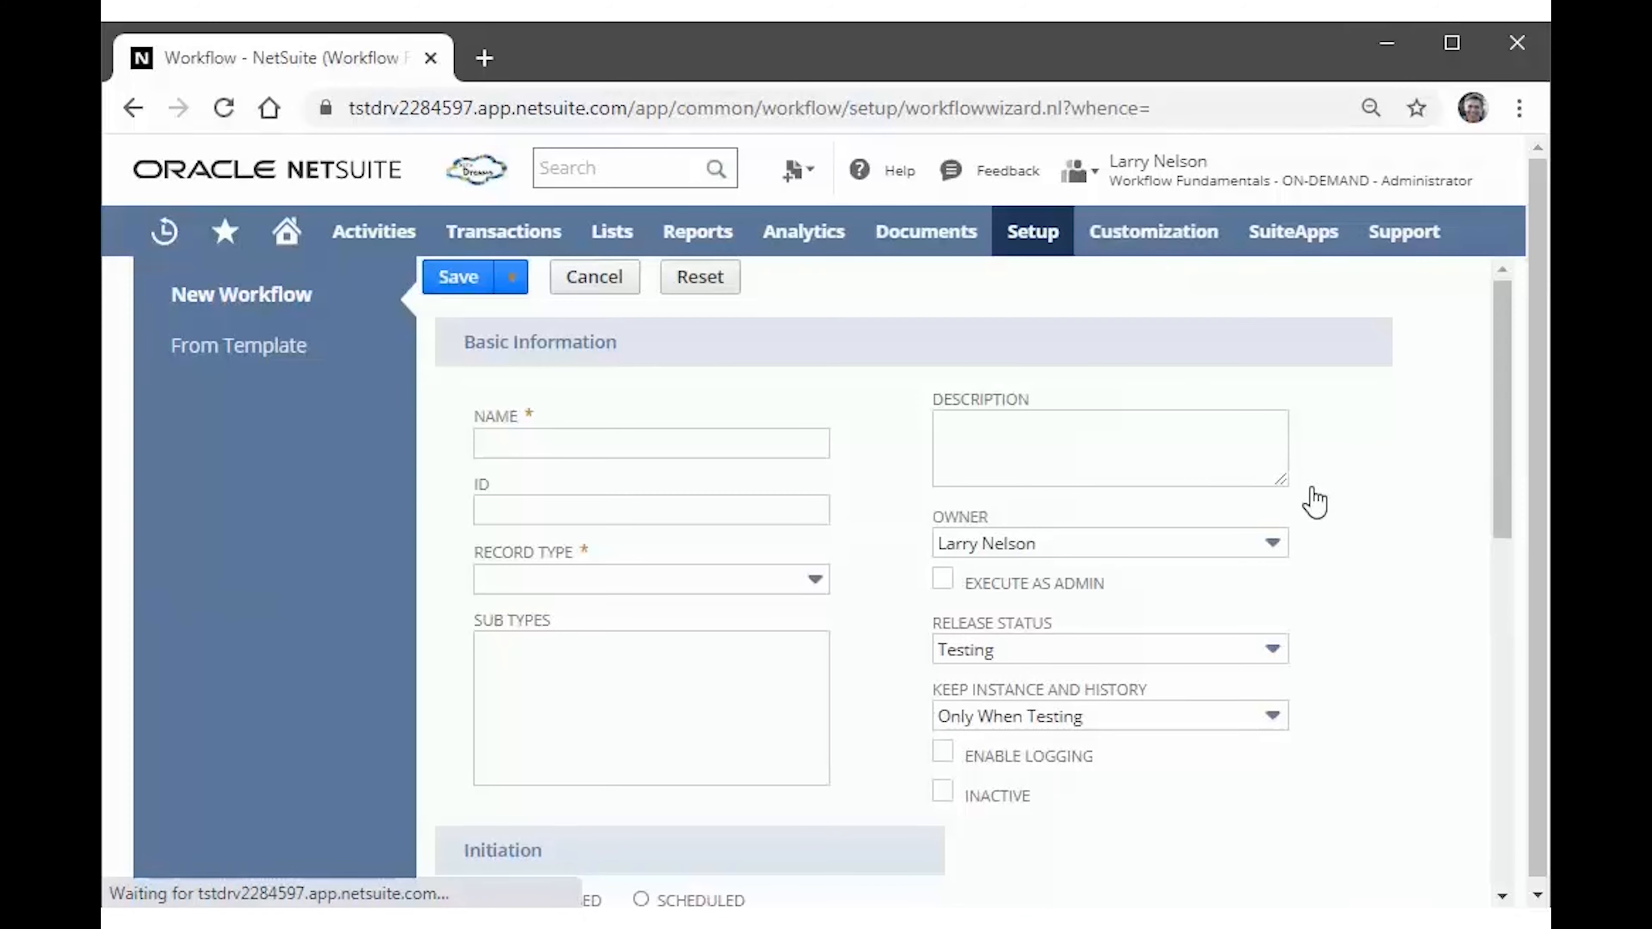
{"action": "left_click", "coordinate": [582, 285]}
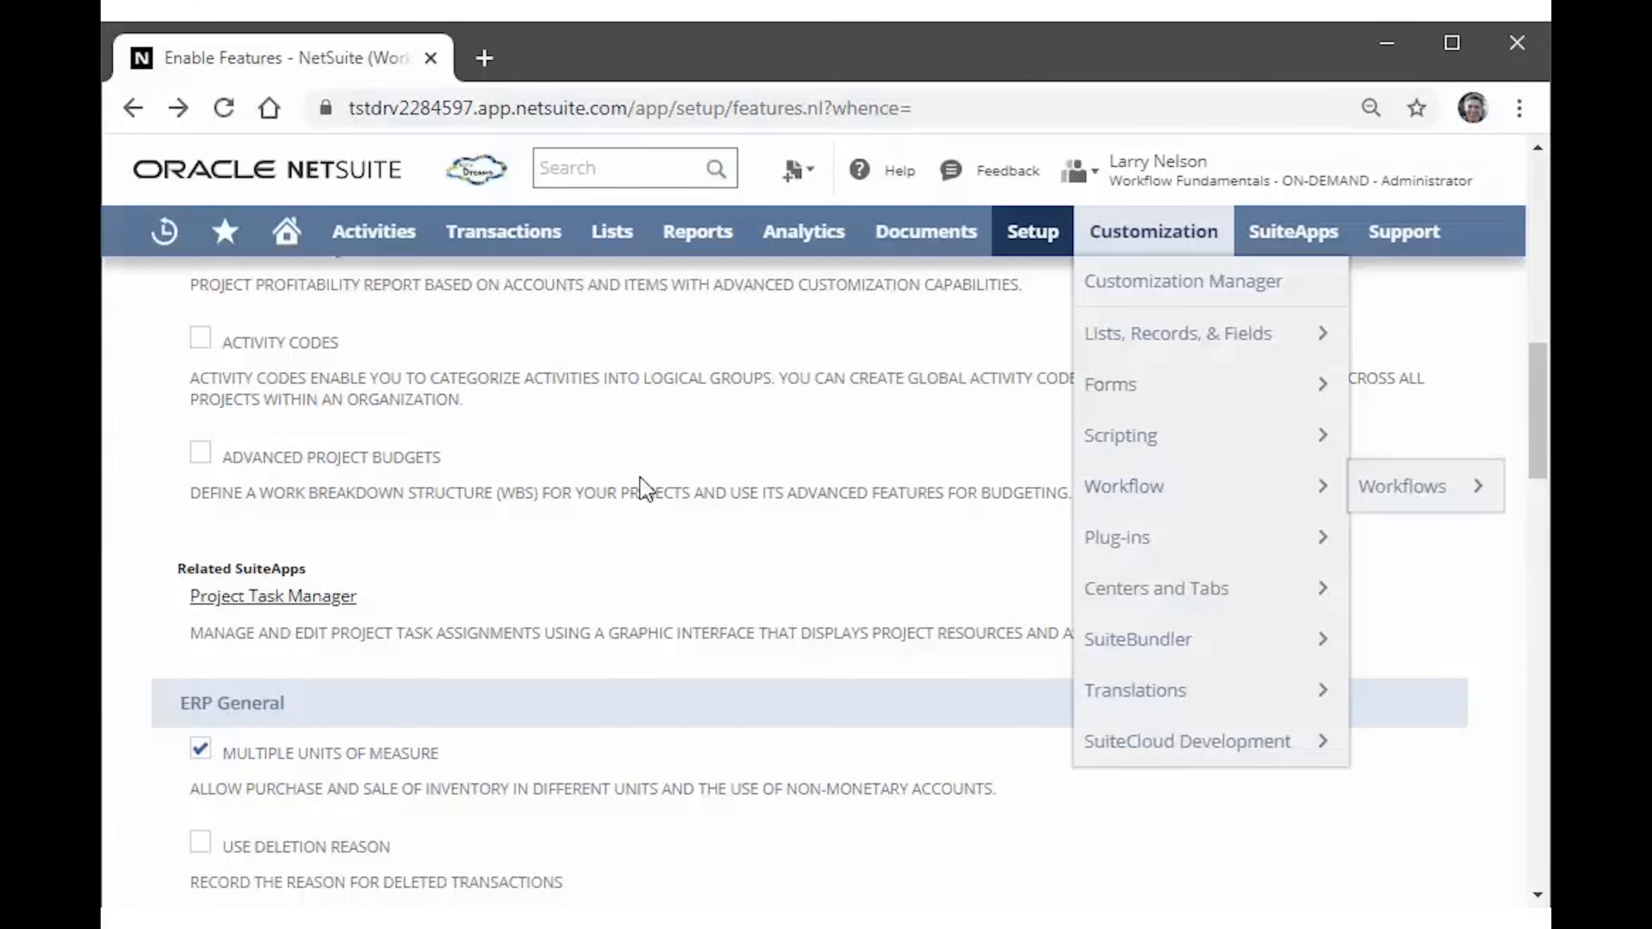
Leave the Enable Features page without saving any changes.
{"action": "scroll", "coordinate": [645, 485], "scroll_direction": "up", "scroll_amount": 10}
{"action": "scroll", "coordinate": [645, 488], "scroll_direction": "up", "scroll_amount": 2}
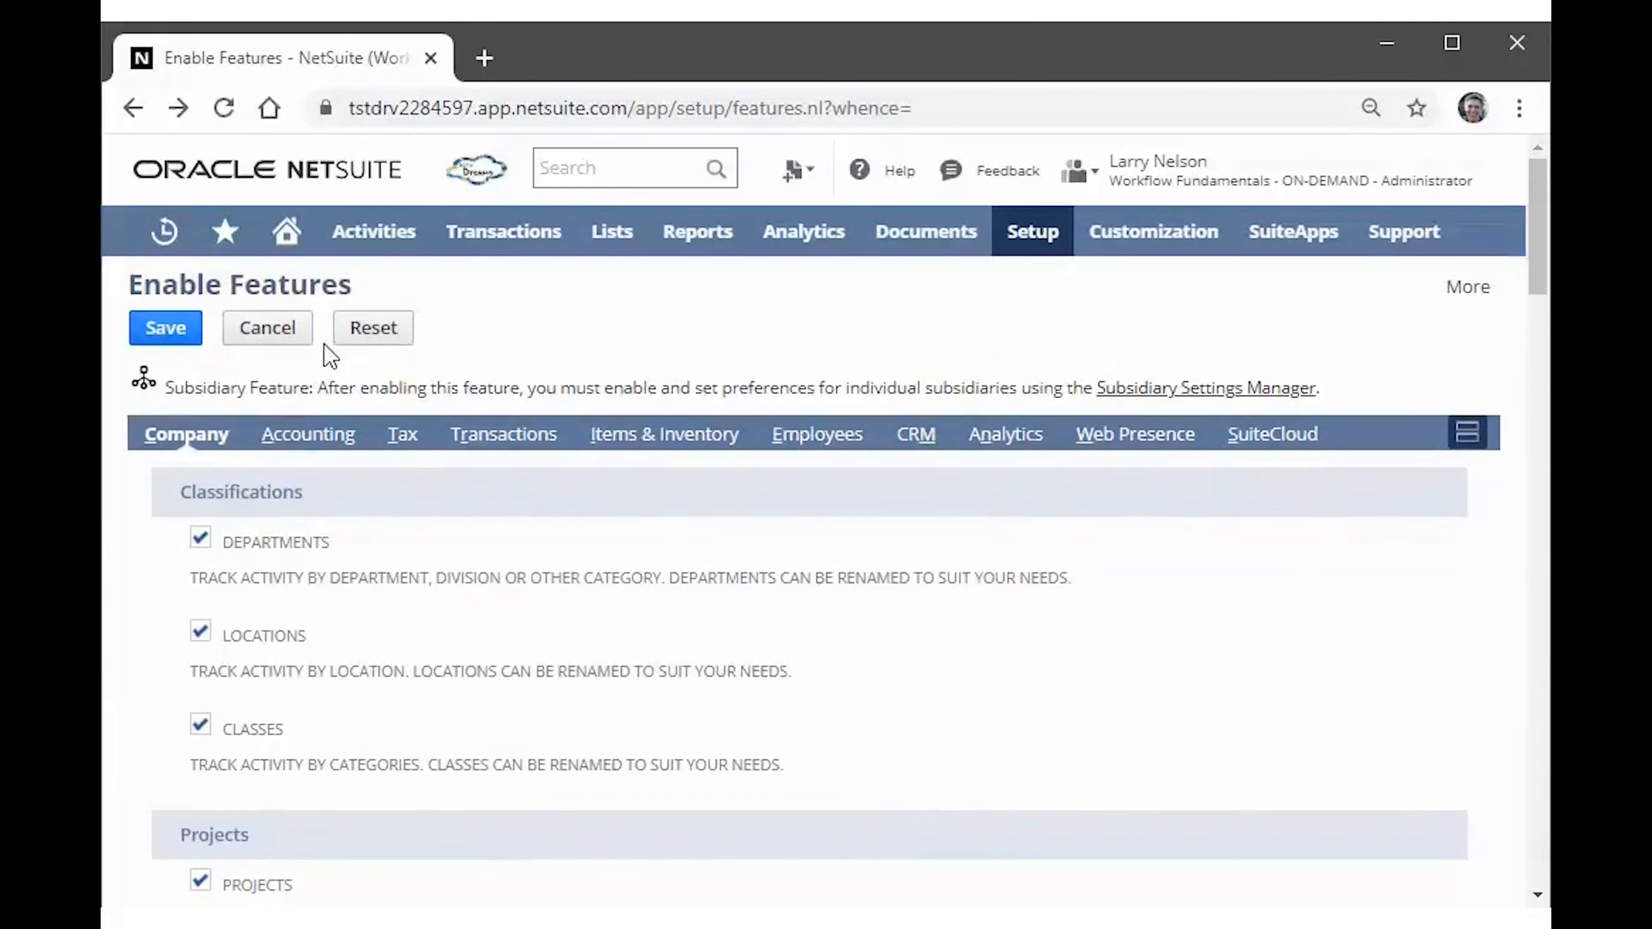
{"action": "left_click", "coordinate": [268, 330]}
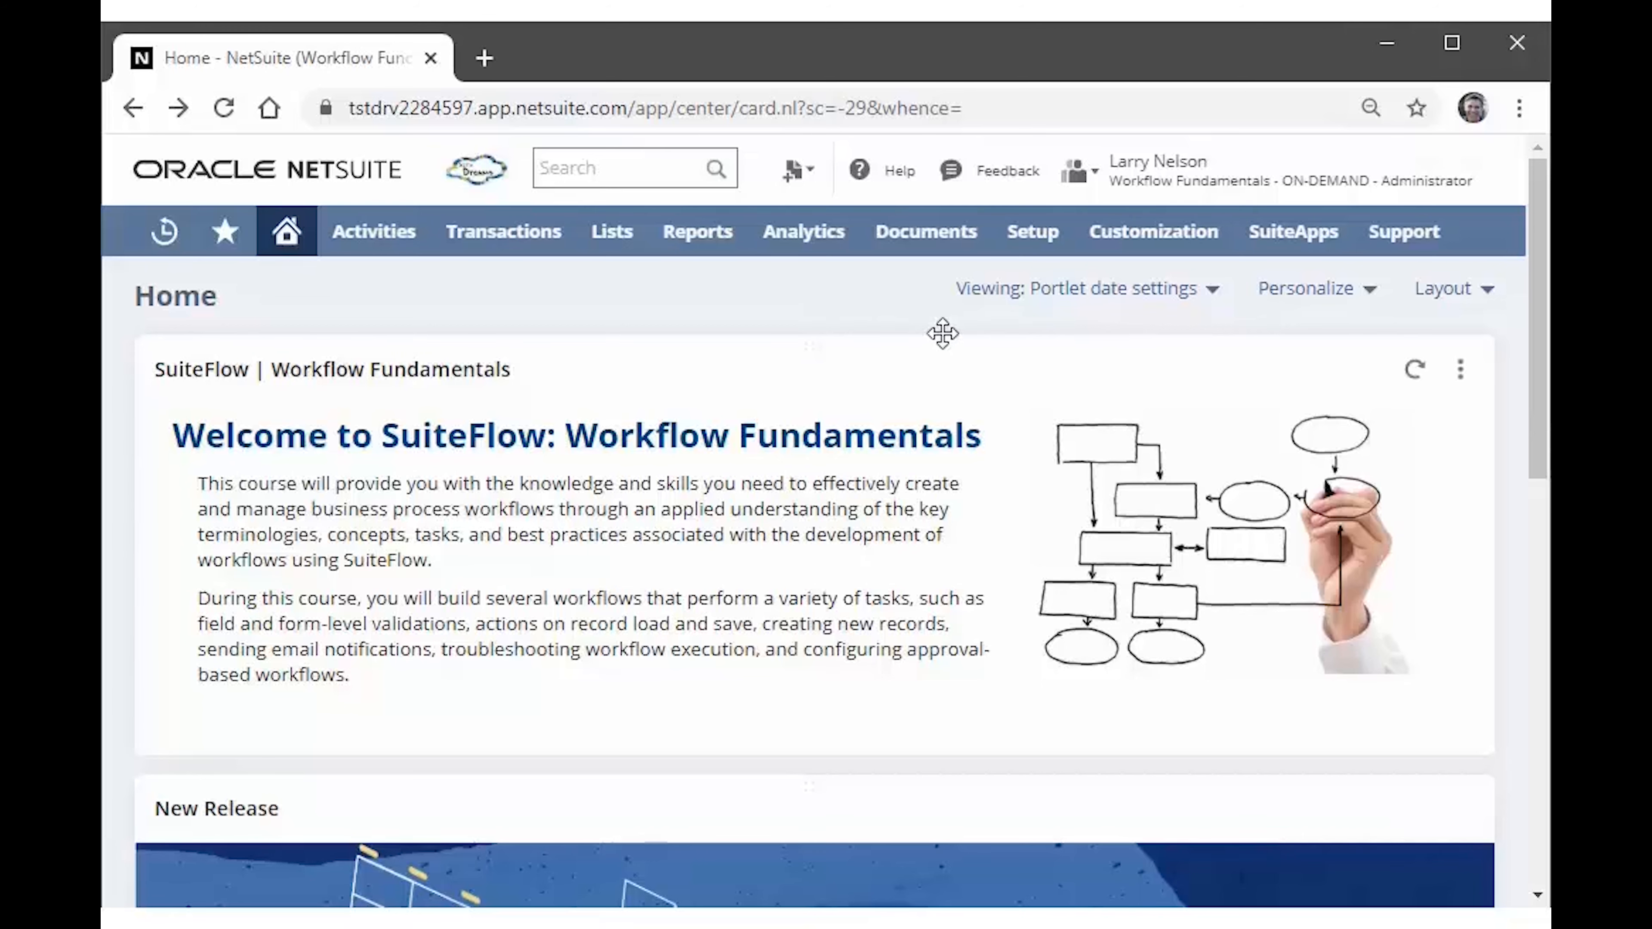
Open the list of roles and open the standard Accountant role for customization.
{"action": "mouse_move", "coordinate": [1040, 246]}
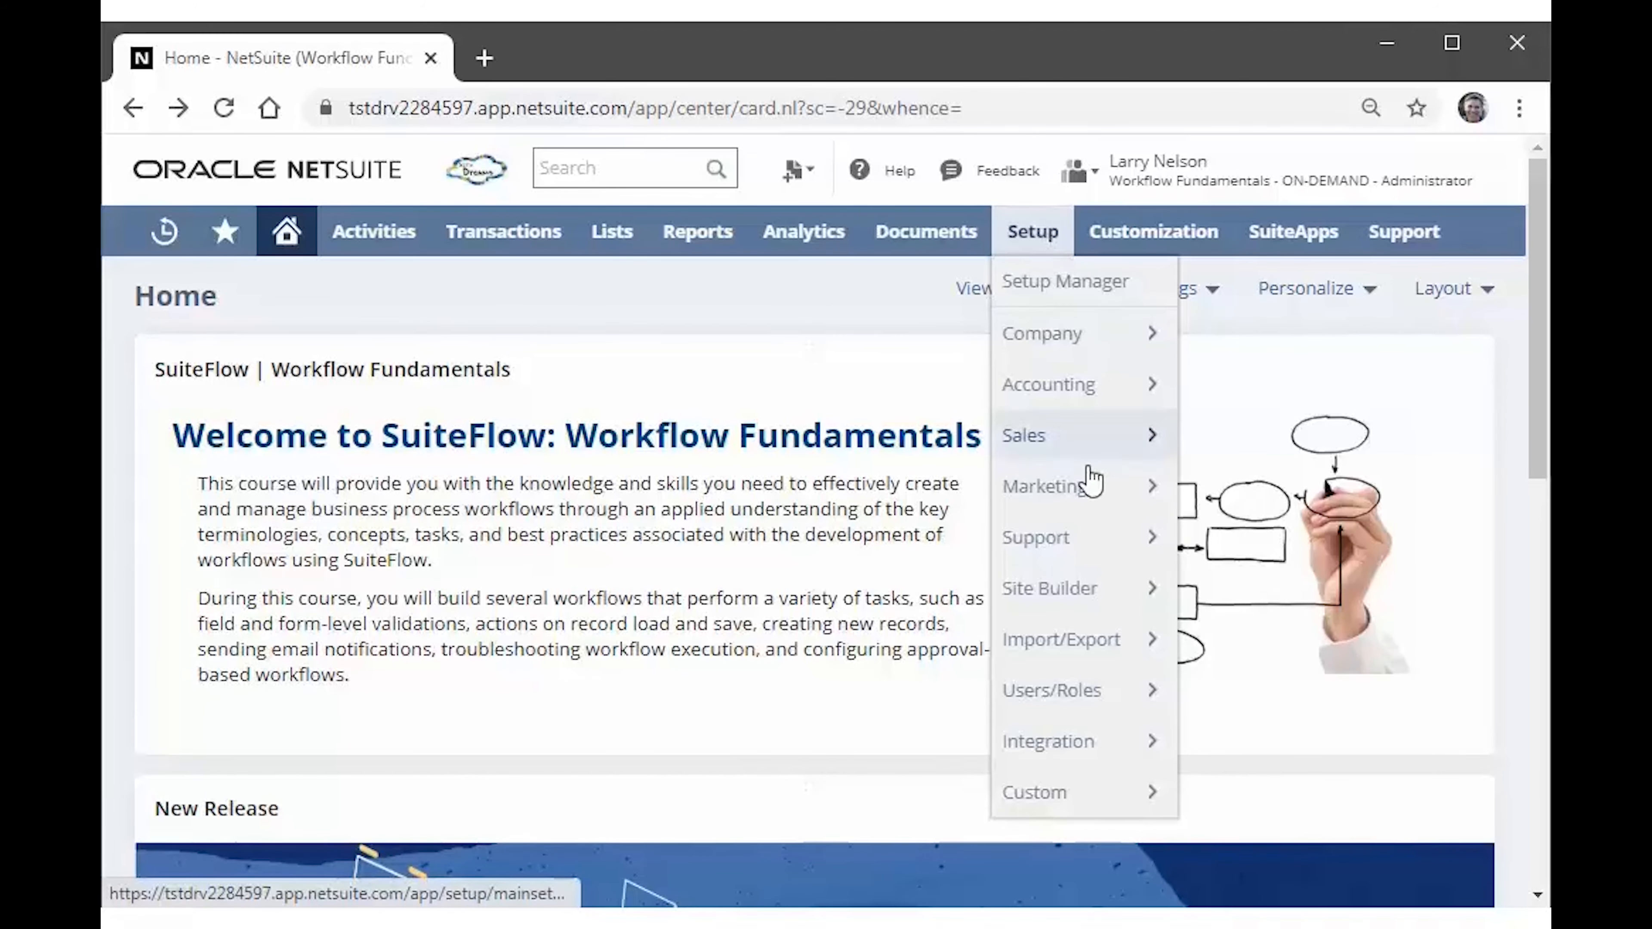
{"action": "mouse_move", "coordinate": [1103, 707]}
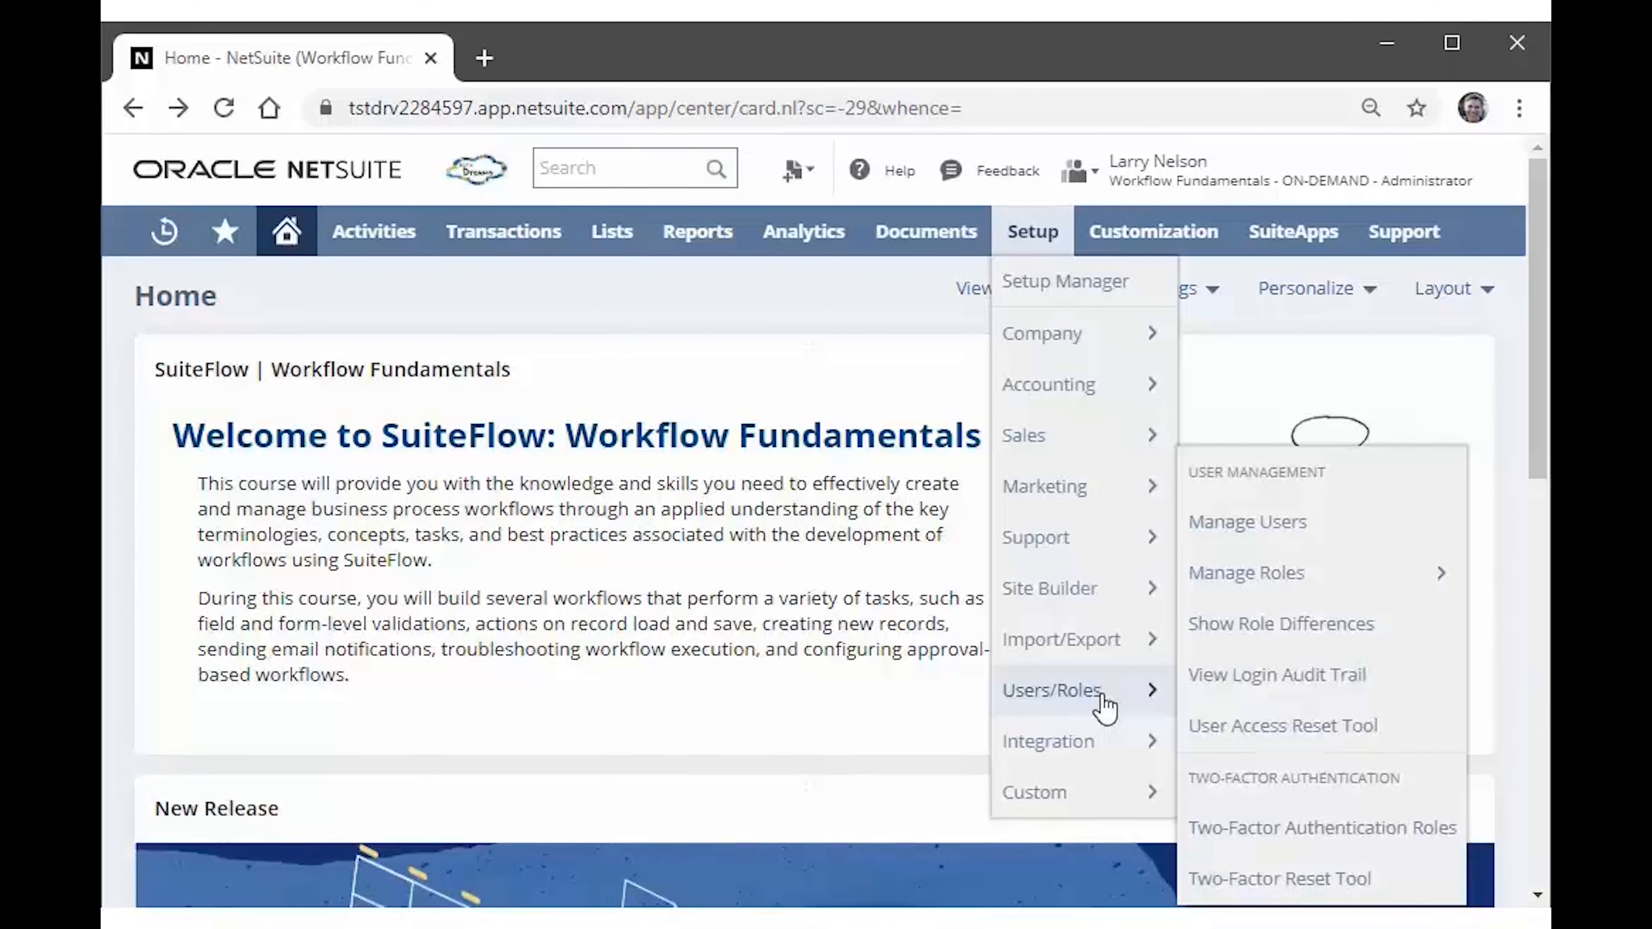
{"action": "mouse_move", "coordinate": [1365, 583]}
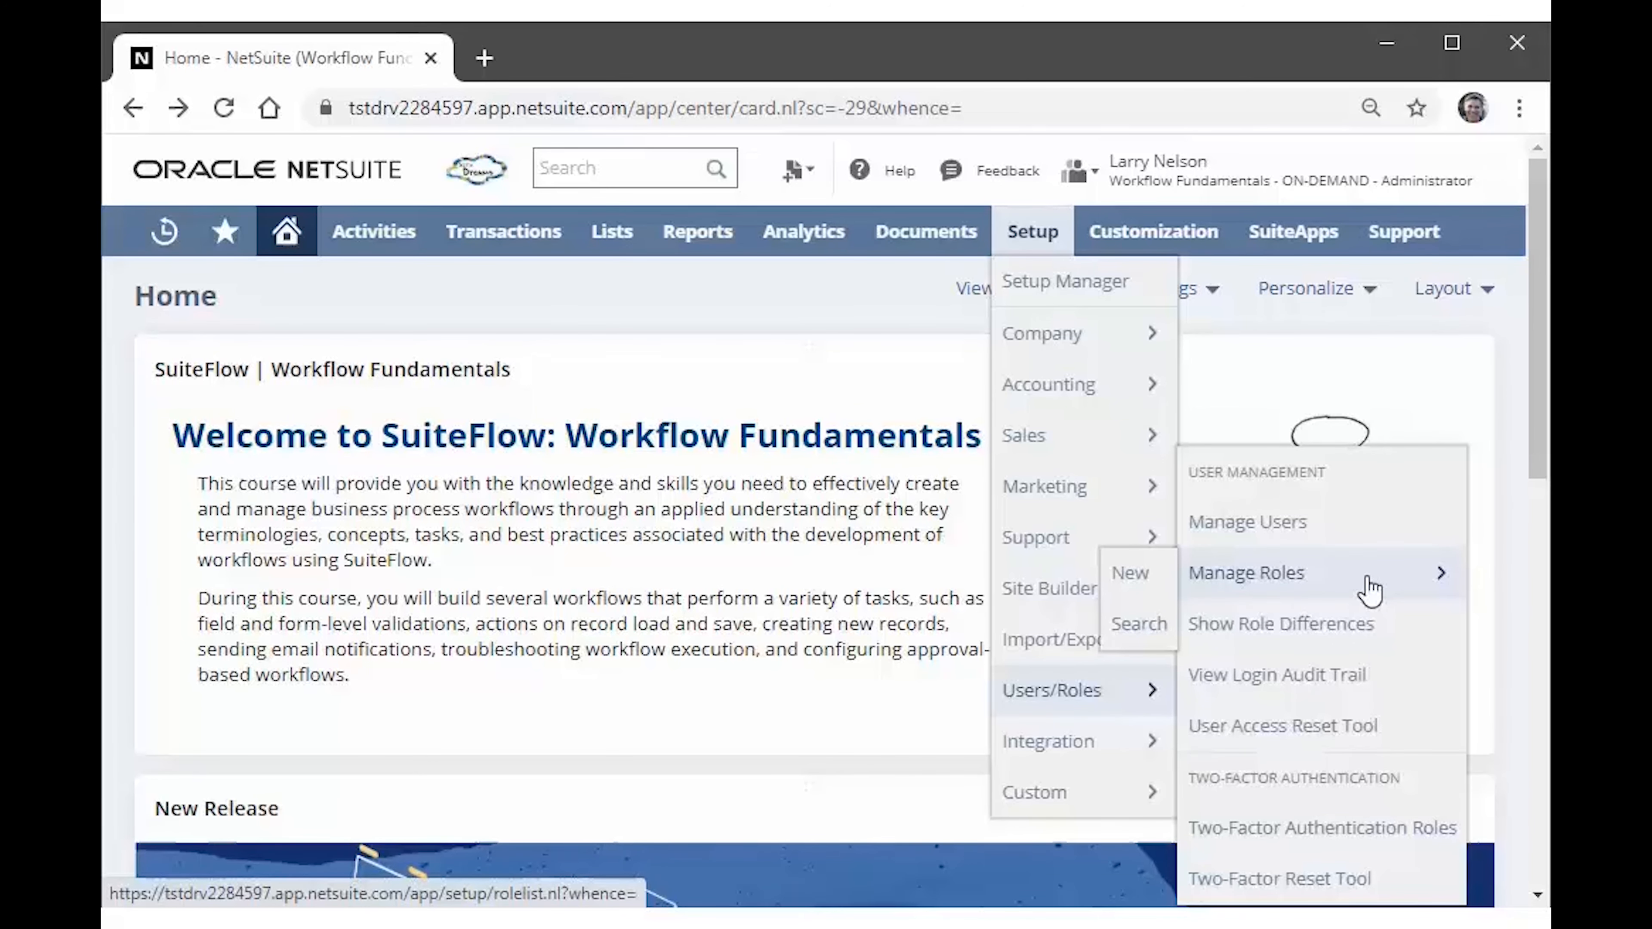
{"action": "left_click", "coordinate": [1369, 589]}
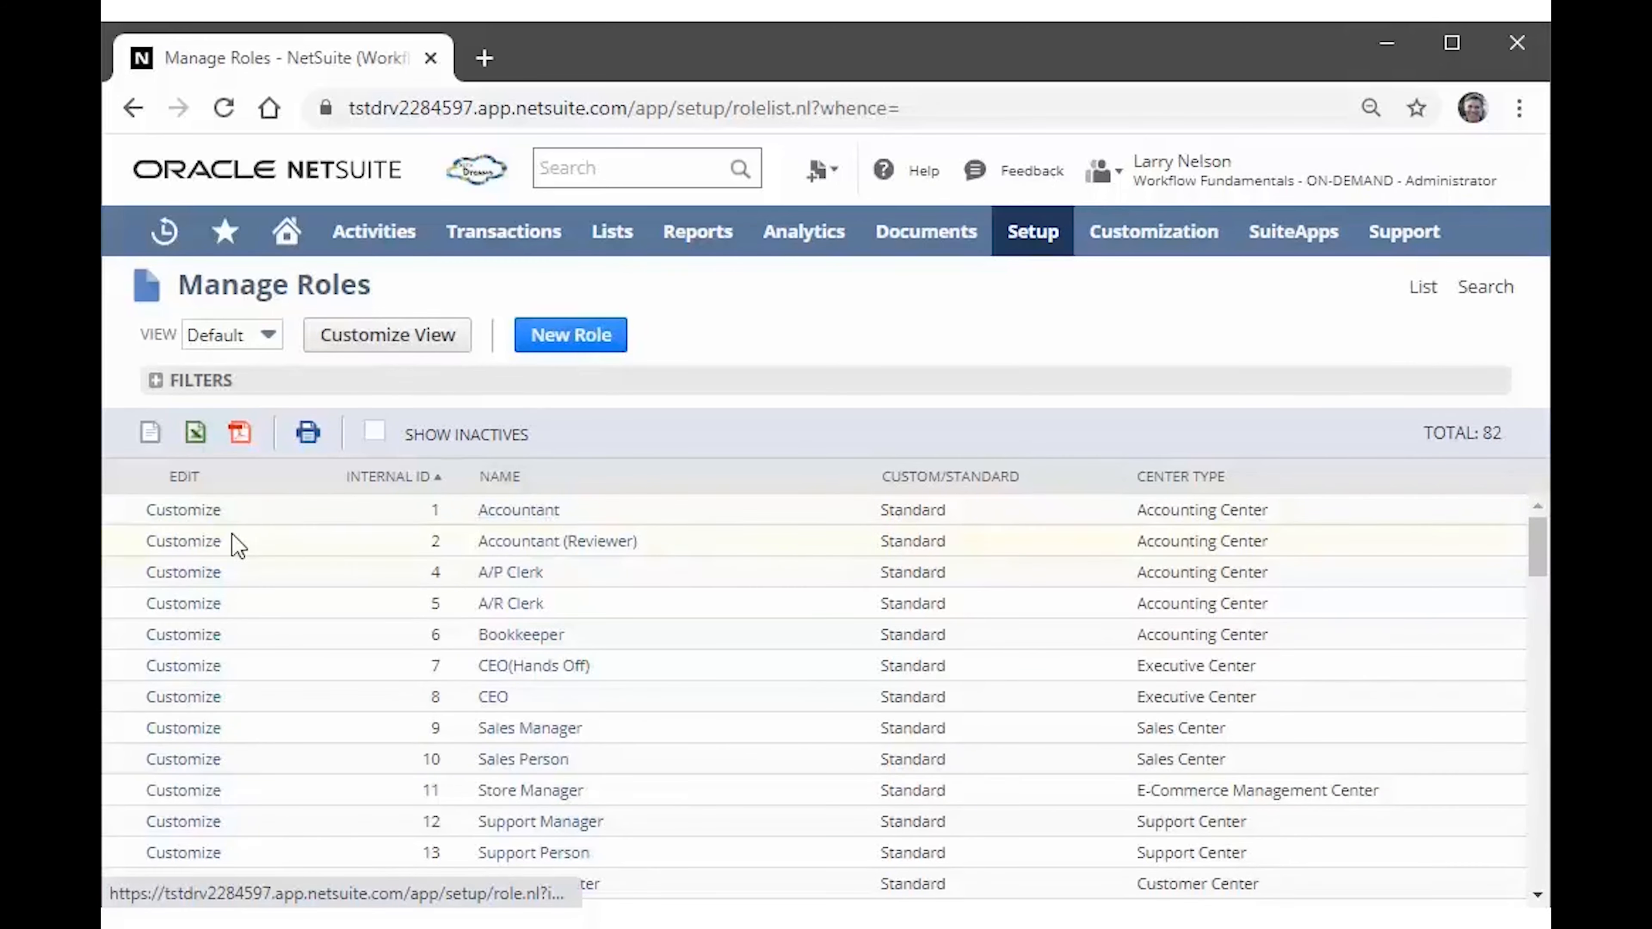
{"action": "left_click", "coordinate": [172, 514]}
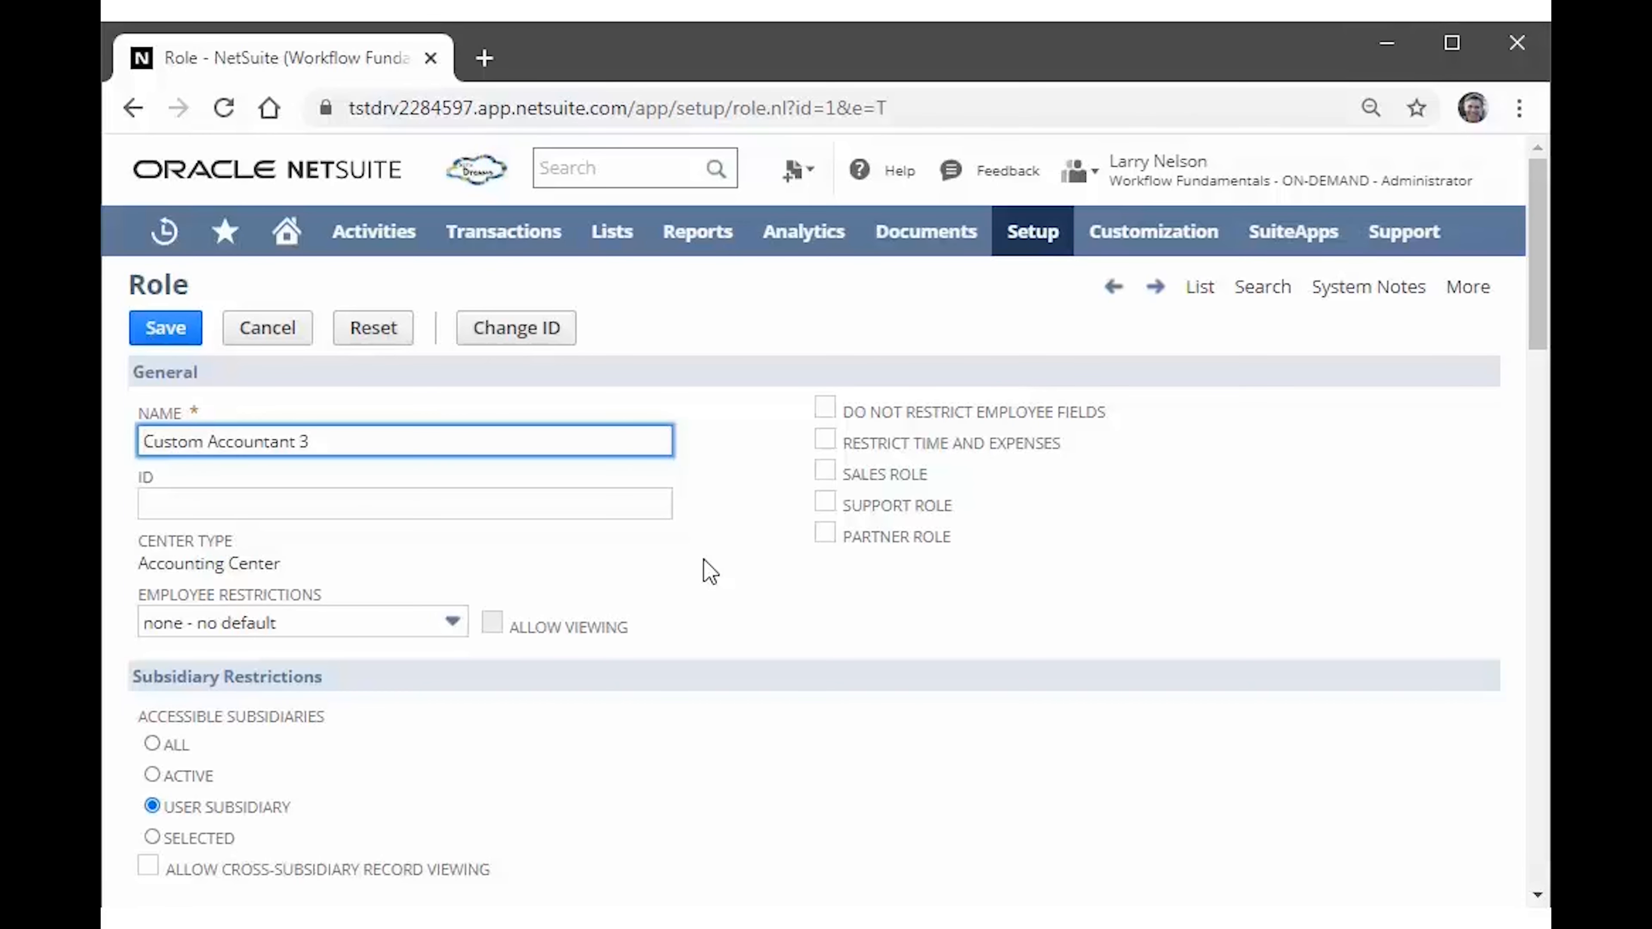
{"action": "left_click", "coordinate": [755, 538]}
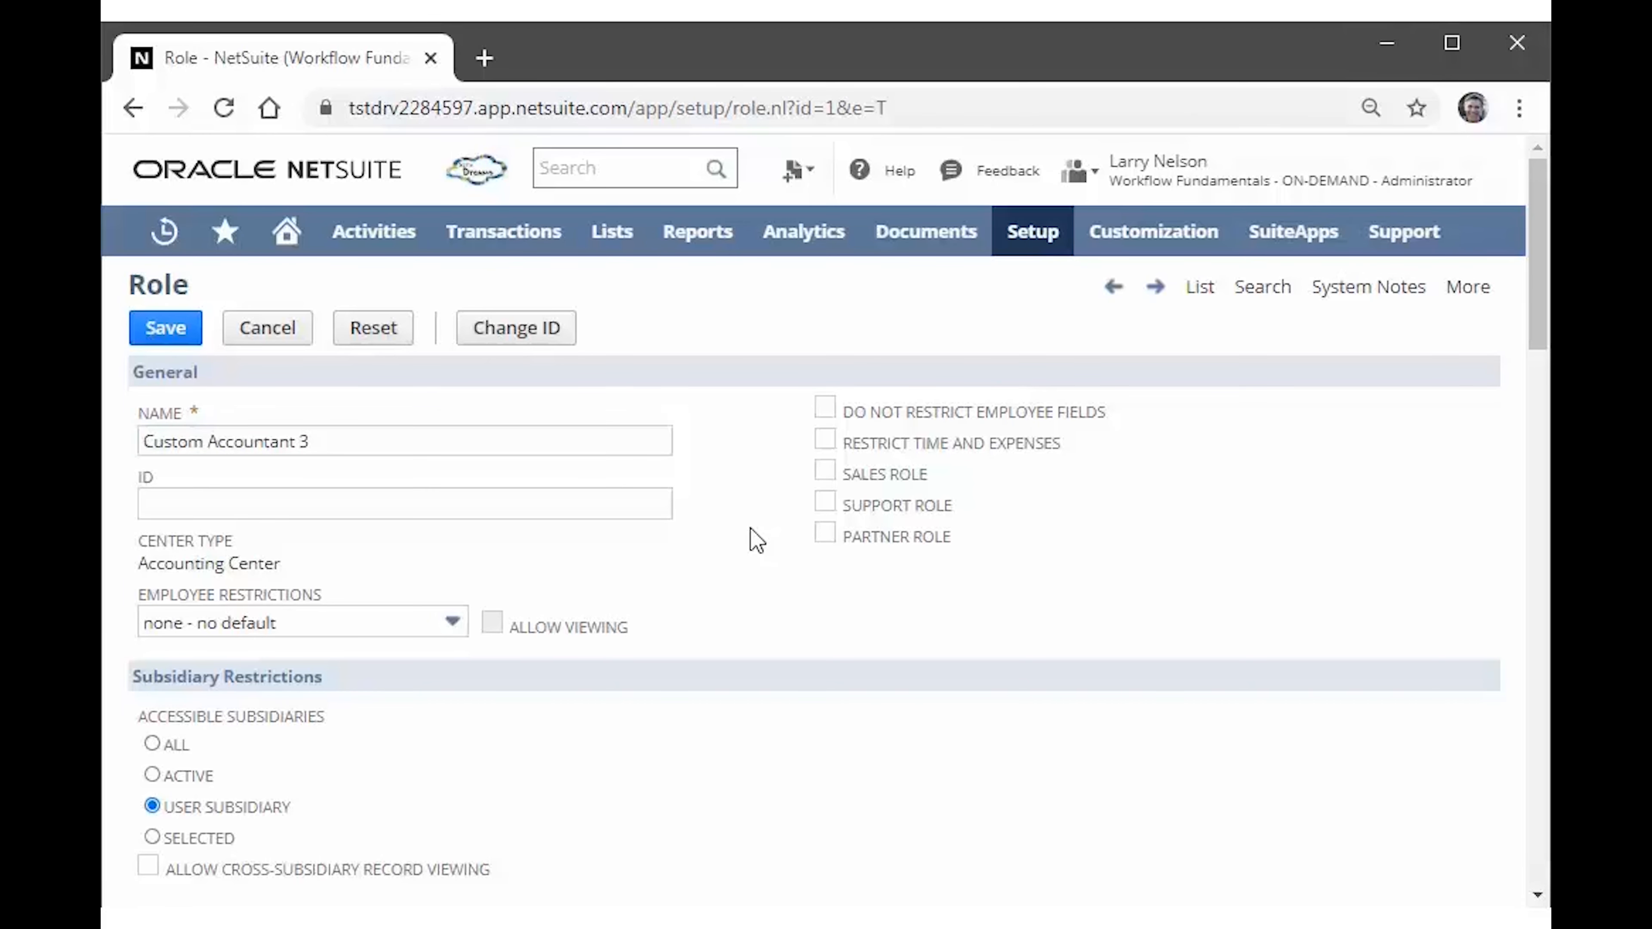
Select the Workflow permission at level Full in the role's Setup permissions, and cancel the unfinished line.
{"action": "left_click_drag", "start_coordinate": [1537, 306], "coordinate": [1504, 495]}
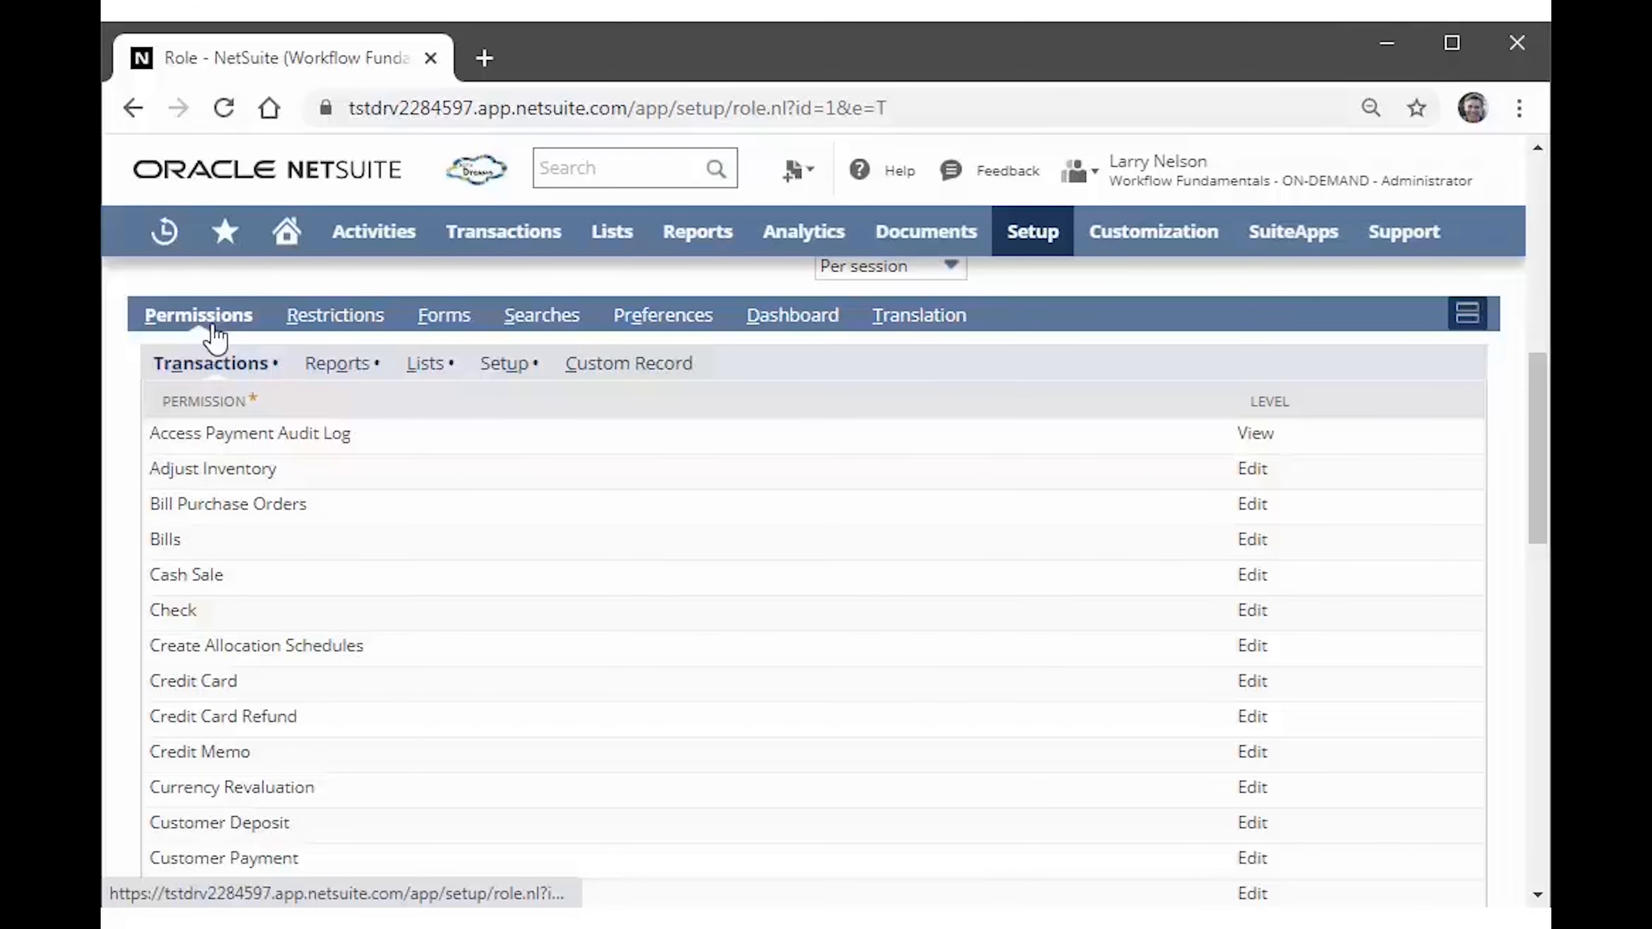
{"action": "left_click", "coordinate": [513, 376]}
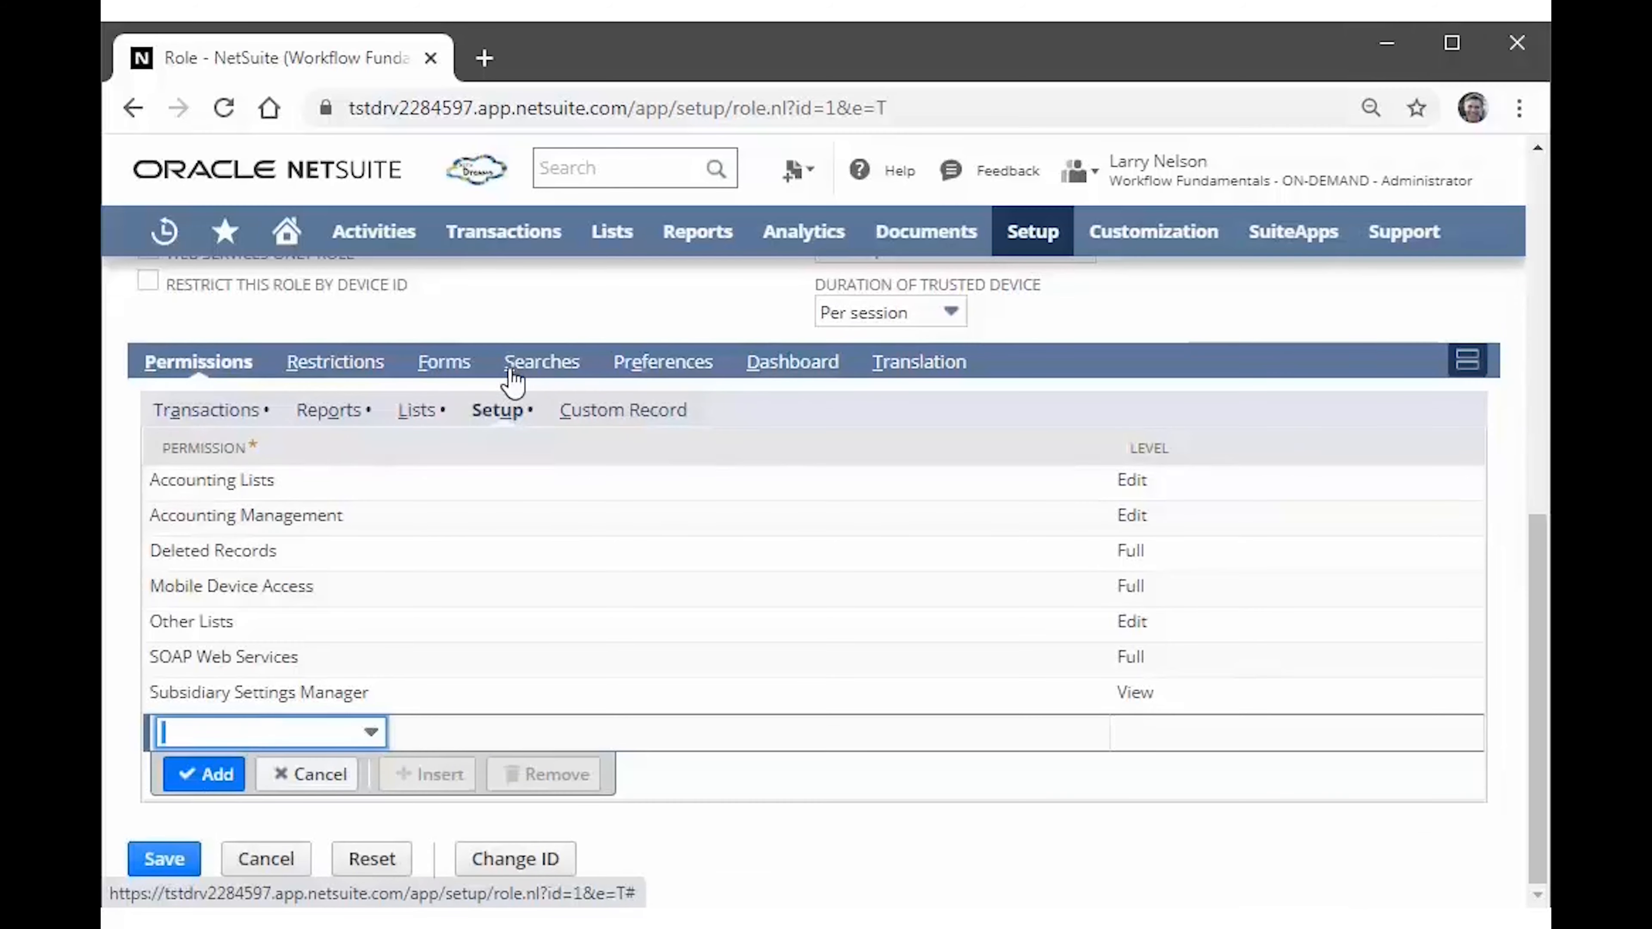
{"action": "left_click", "coordinate": [271, 743]}
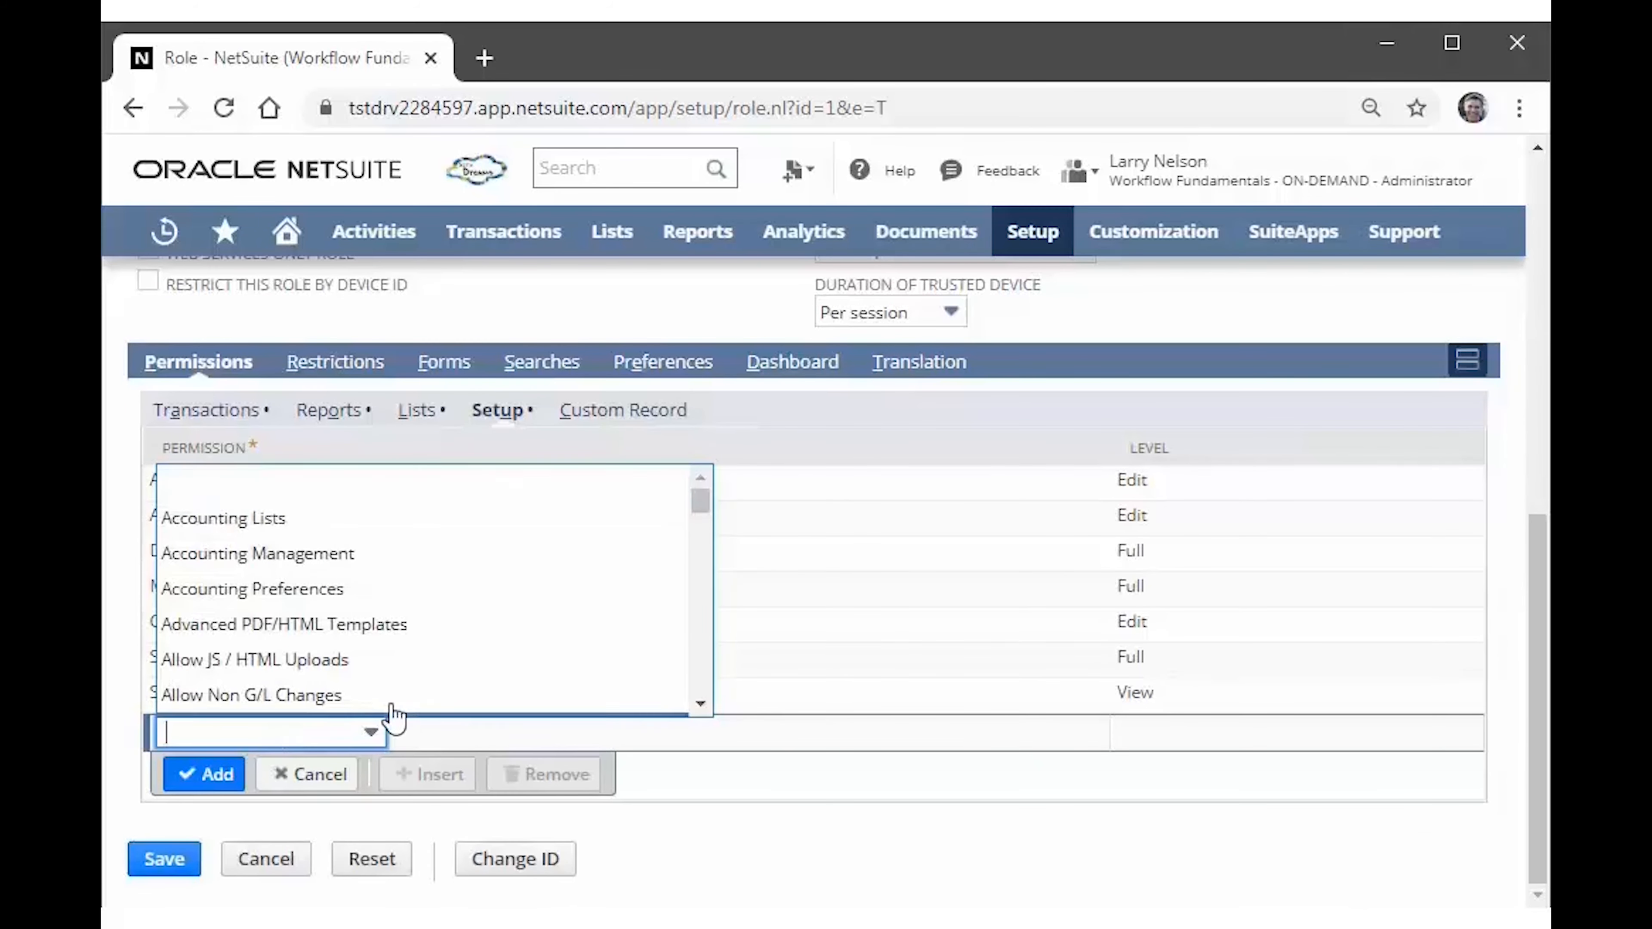
{"action": "left_click_drag", "start_coordinate": [702, 512], "coordinate": [697, 693]}
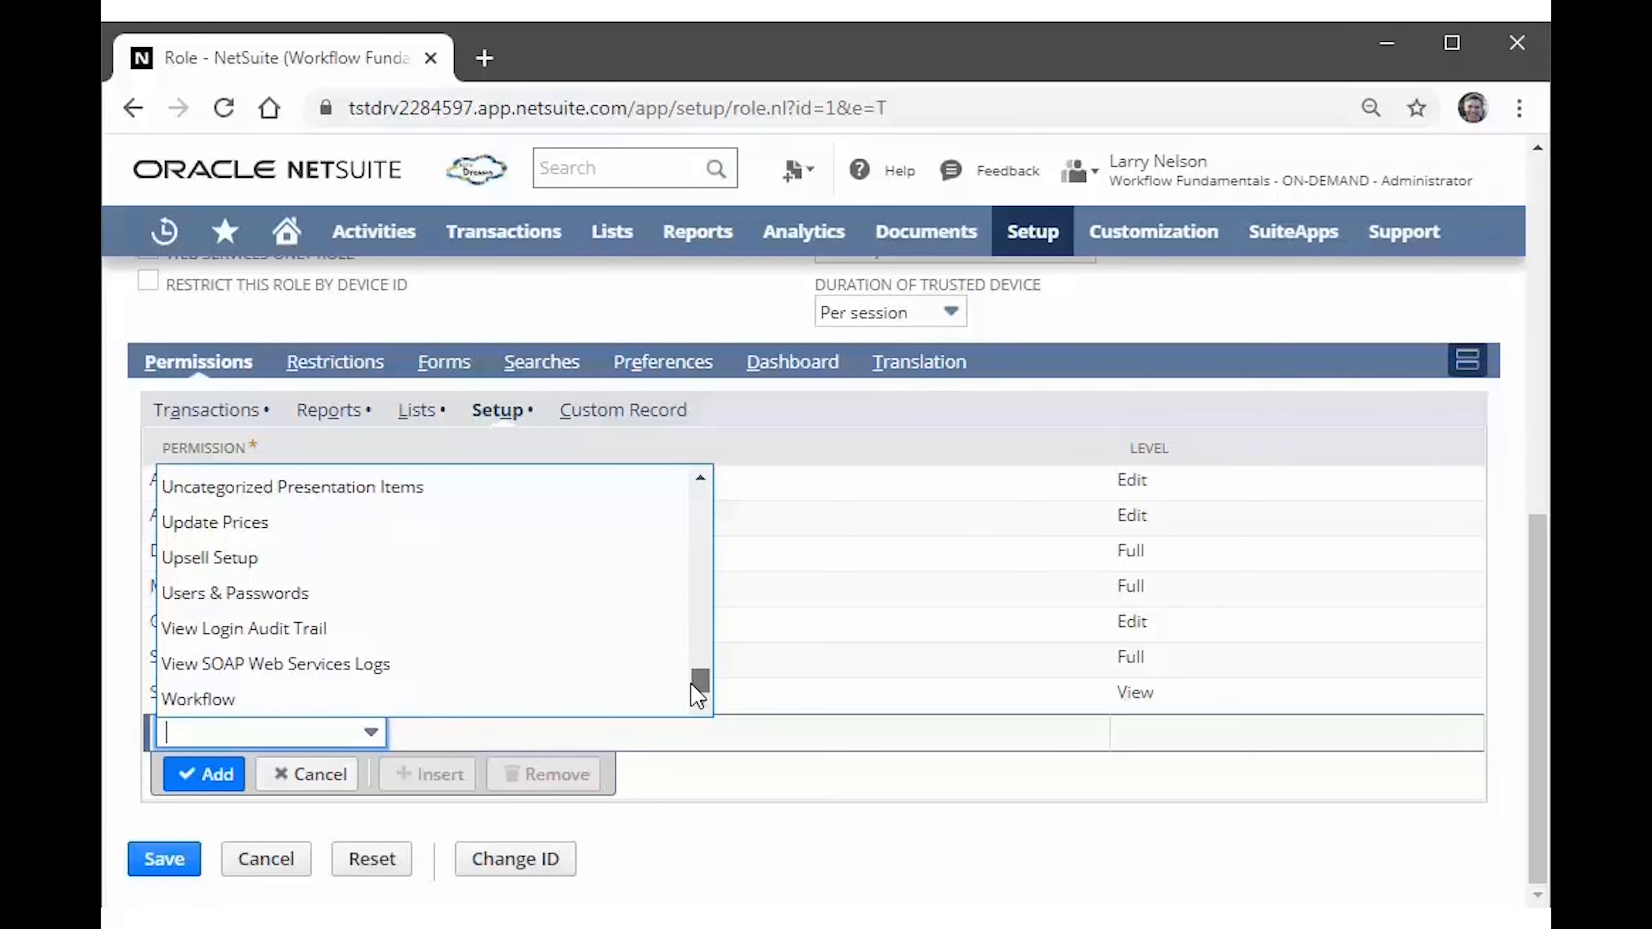
{"action": "left_click", "coordinate": [563, 703]}
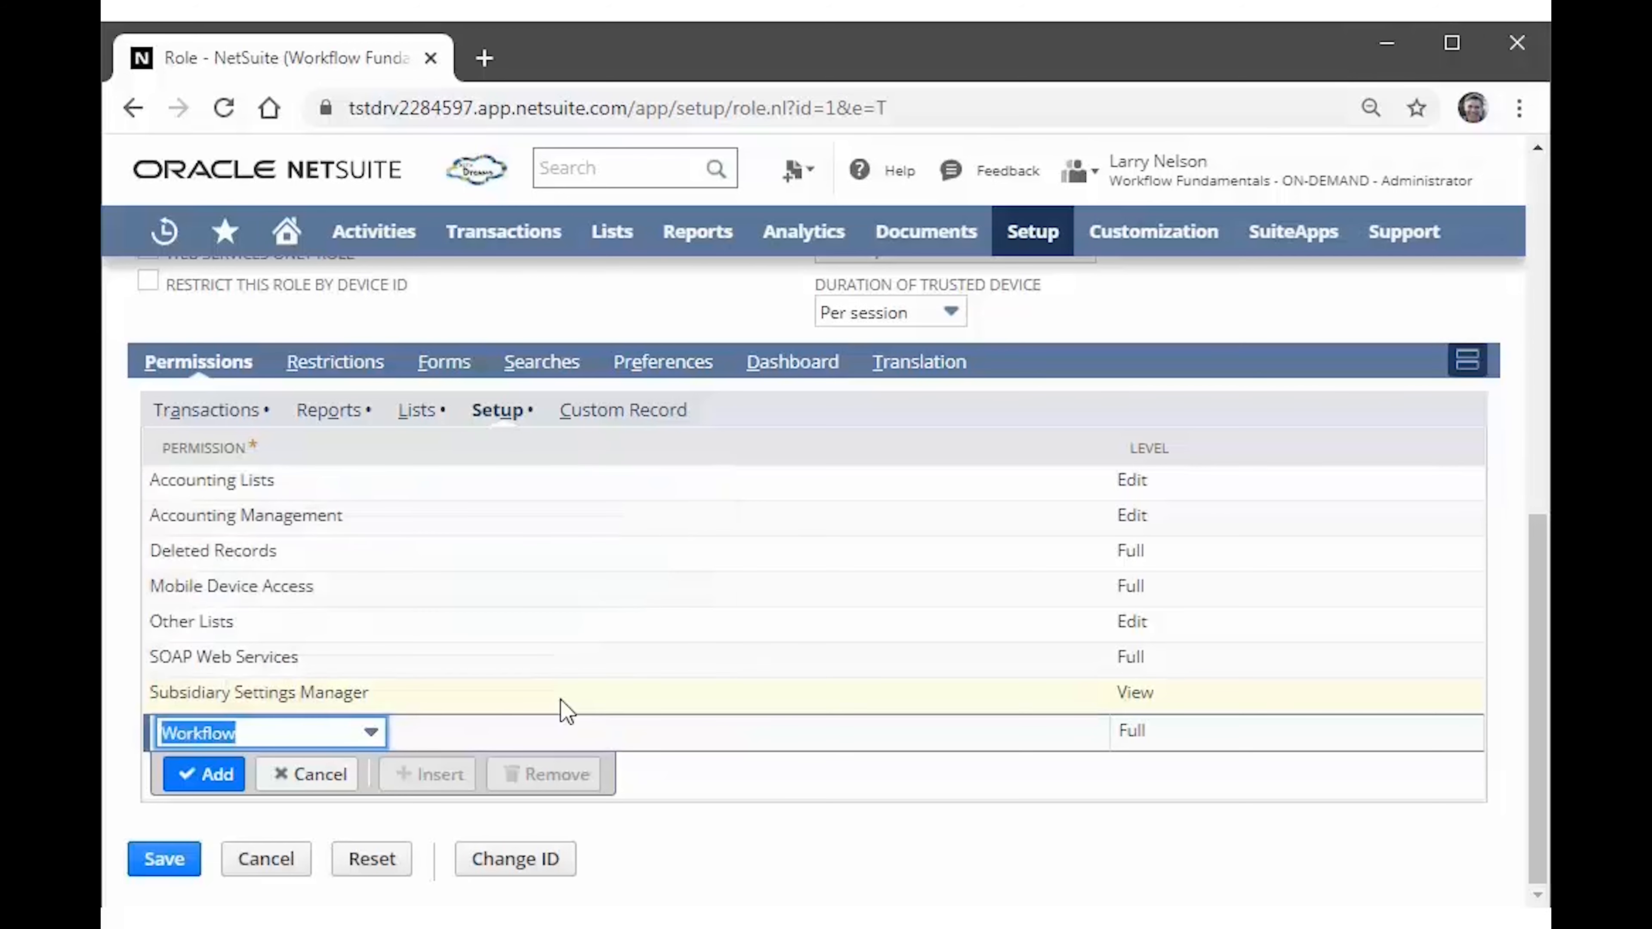
{"action": "left_click", "coordinate": [1178, 750]}
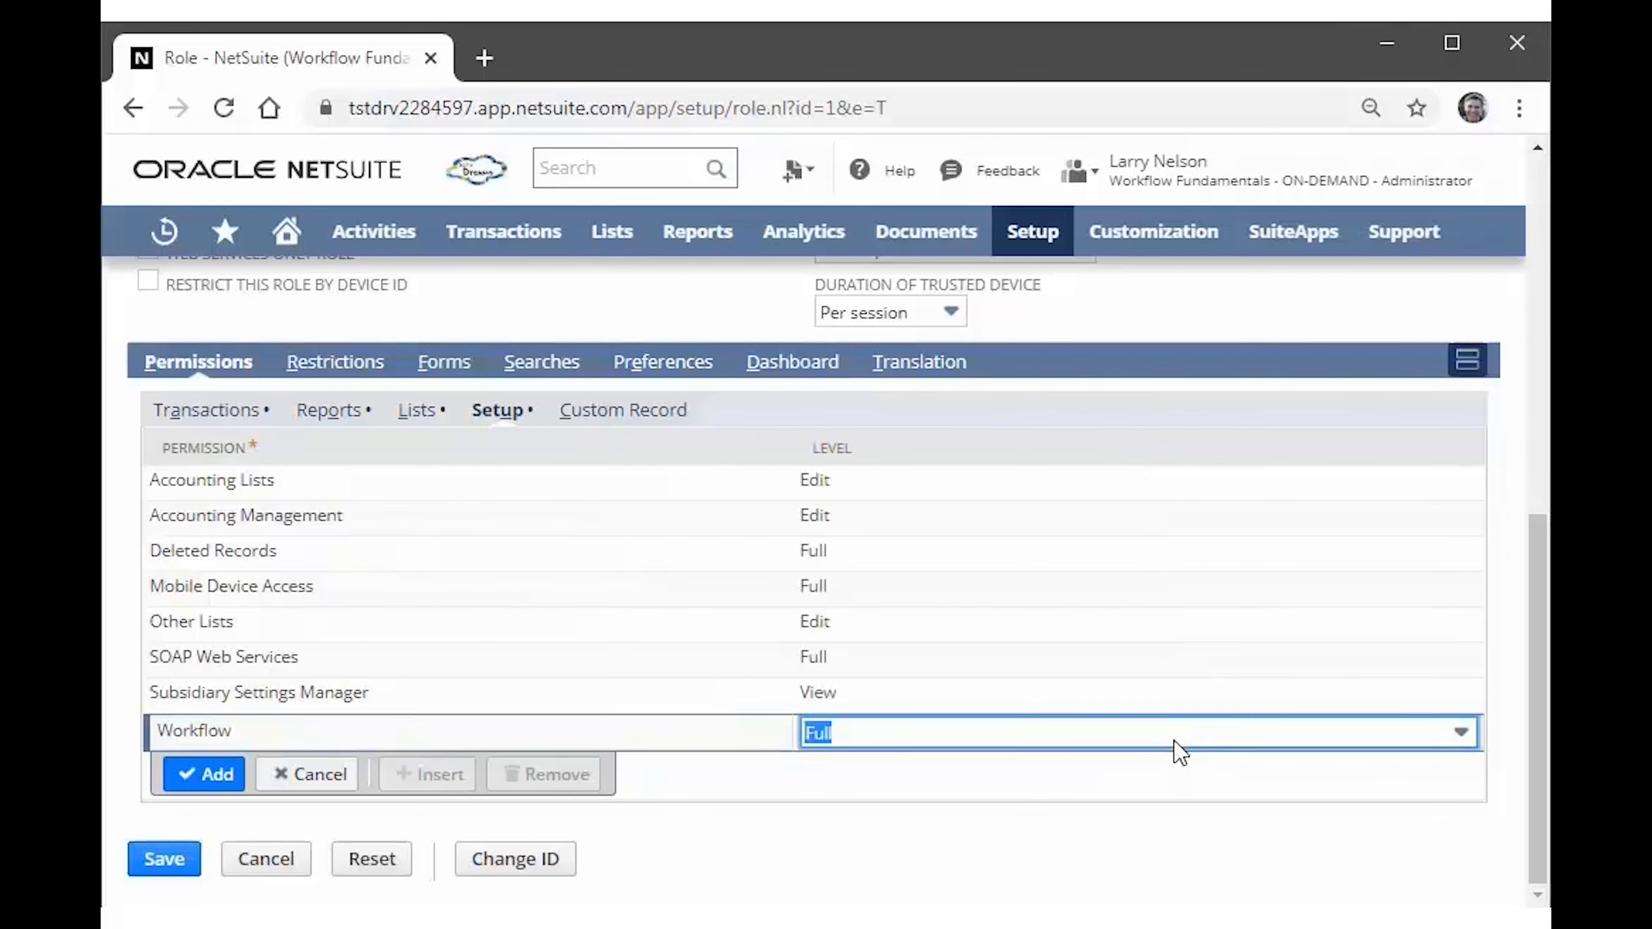
{"action": "left_click", "coordinate": [1151, 745]}
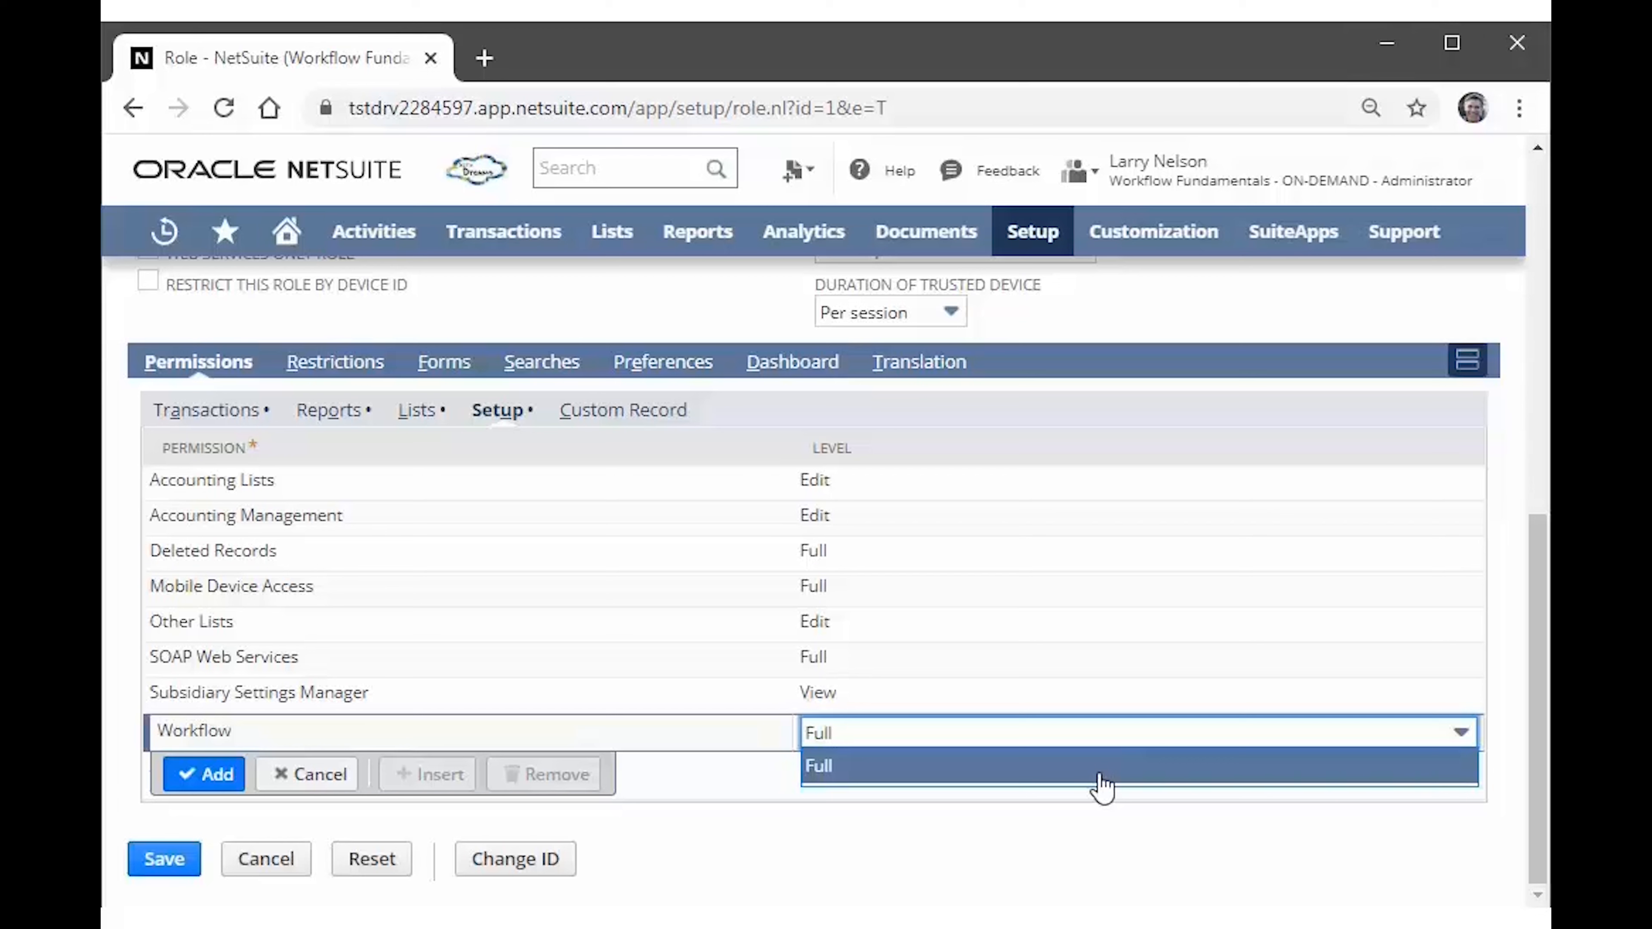
{"action": "left_click", "coordinate": [311, 776]}
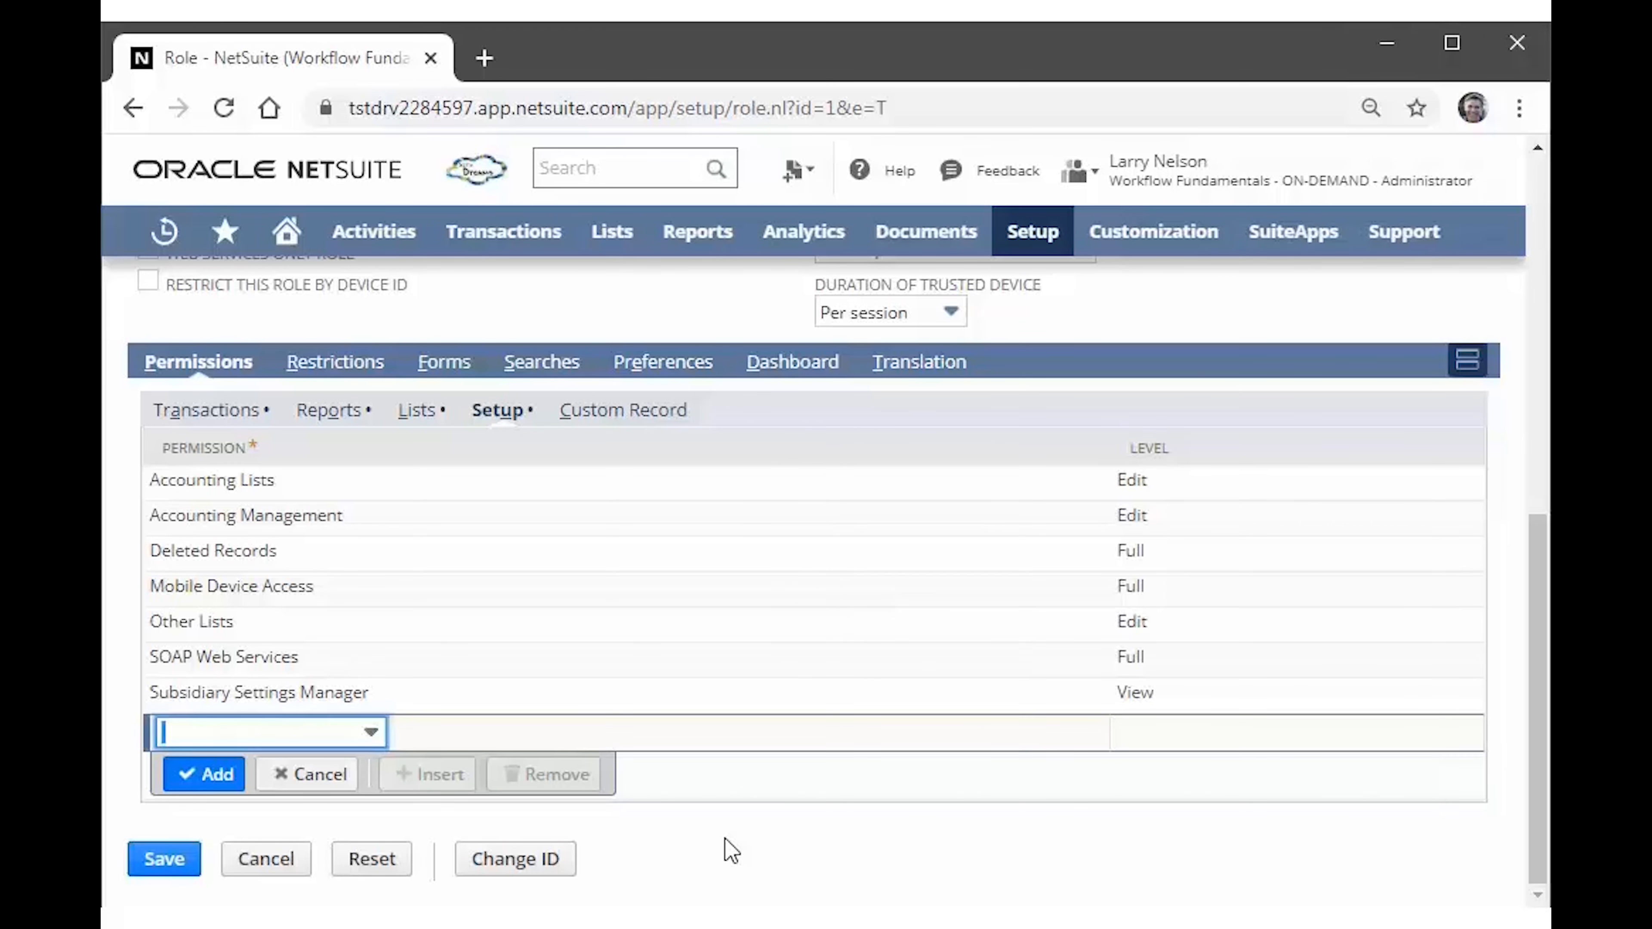
Add the Workflow permission at level Full to the role's Setup permissions, and discard the role customization.
{"action": "type", "text": "w"}
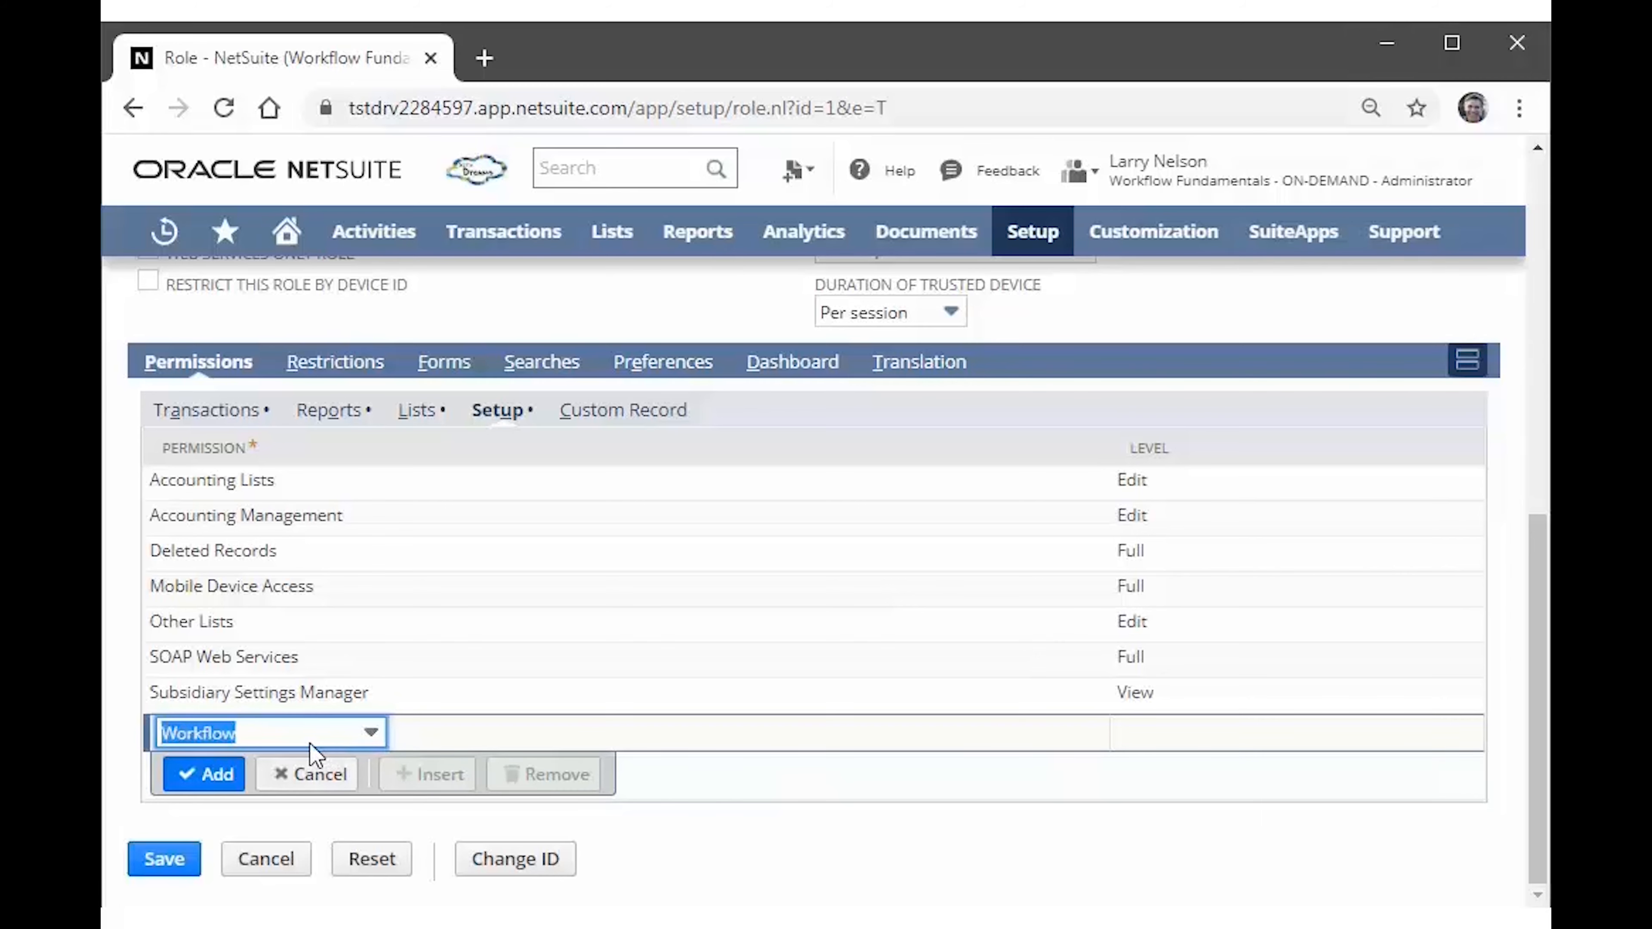
{"action": "left_click", "coordinate": [205, 774]}
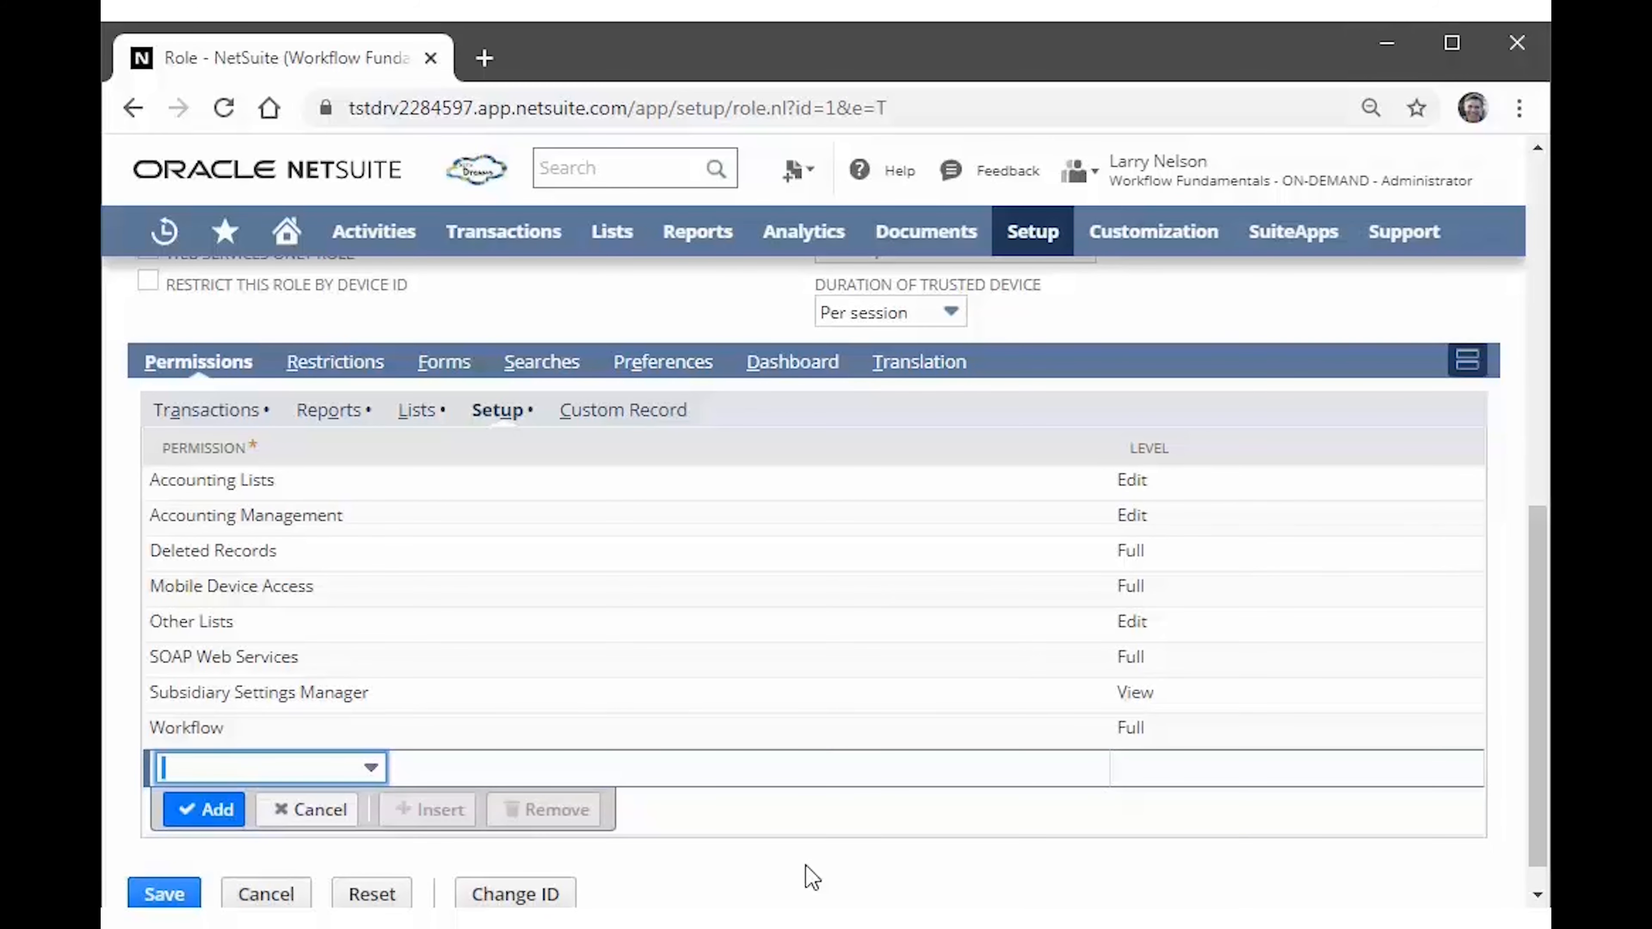
{"action": "scroll", "coordinate": [812, 879], "scroll_direction": "down", "scroll_amount": 1}
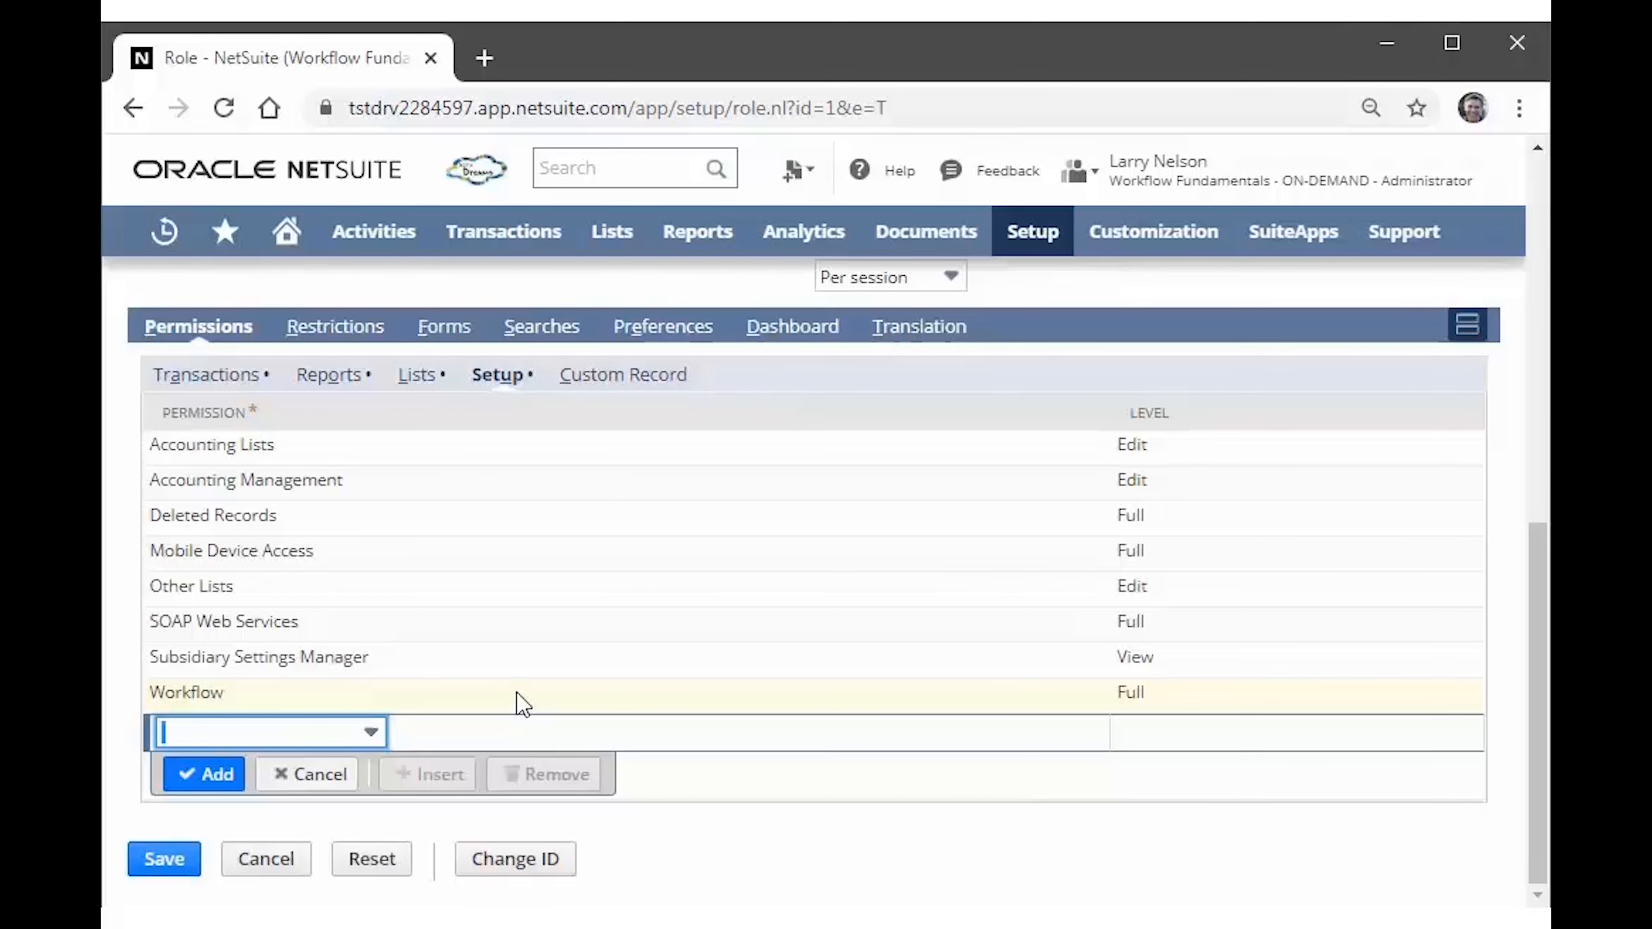
{"action": "left_click", "coordinate": [276, 863]}
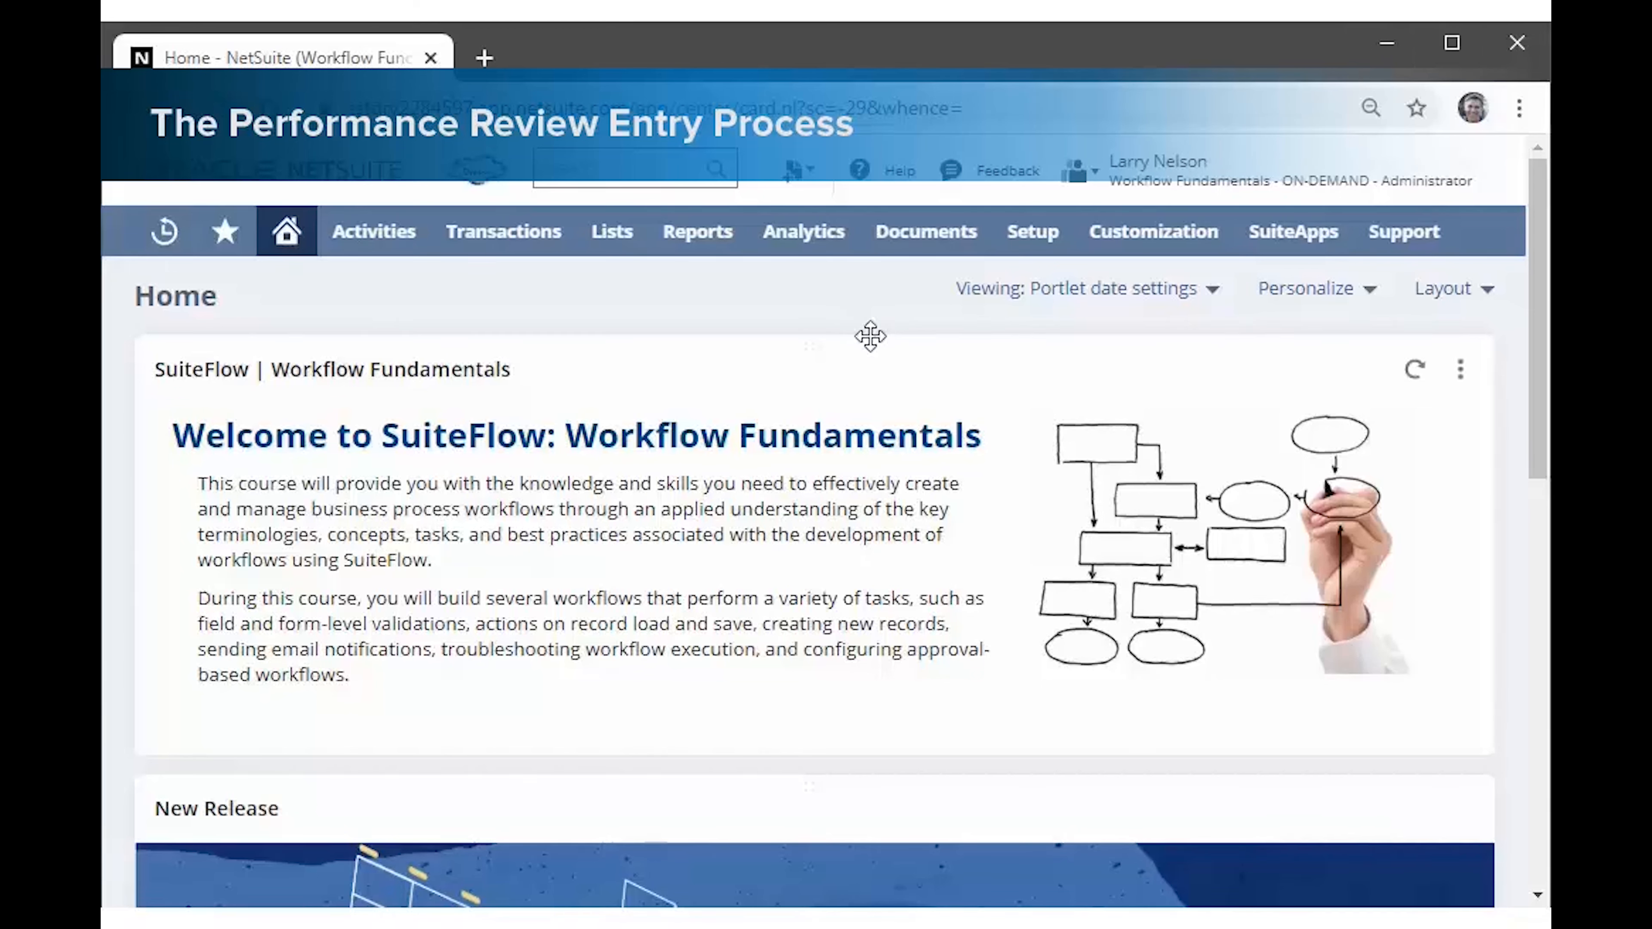
Open the list of custom record types.
{"action": "mouse_move", "coordinate": [1182, 243]}
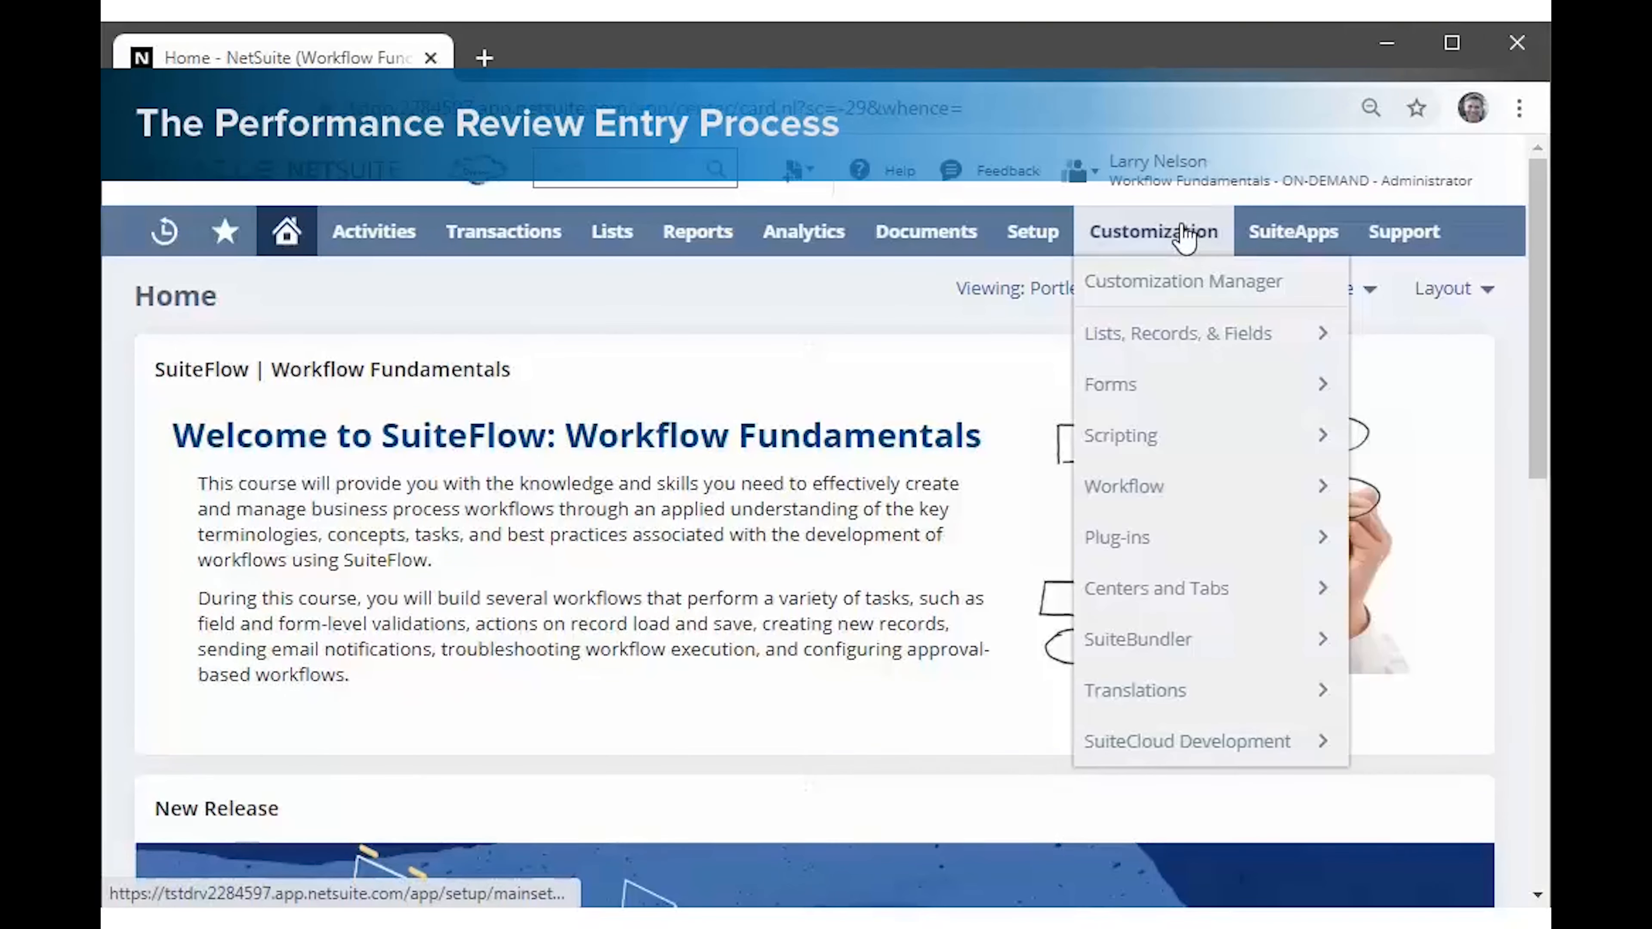
{"action": "mouse_move", "coordinate": [1197, 340]}
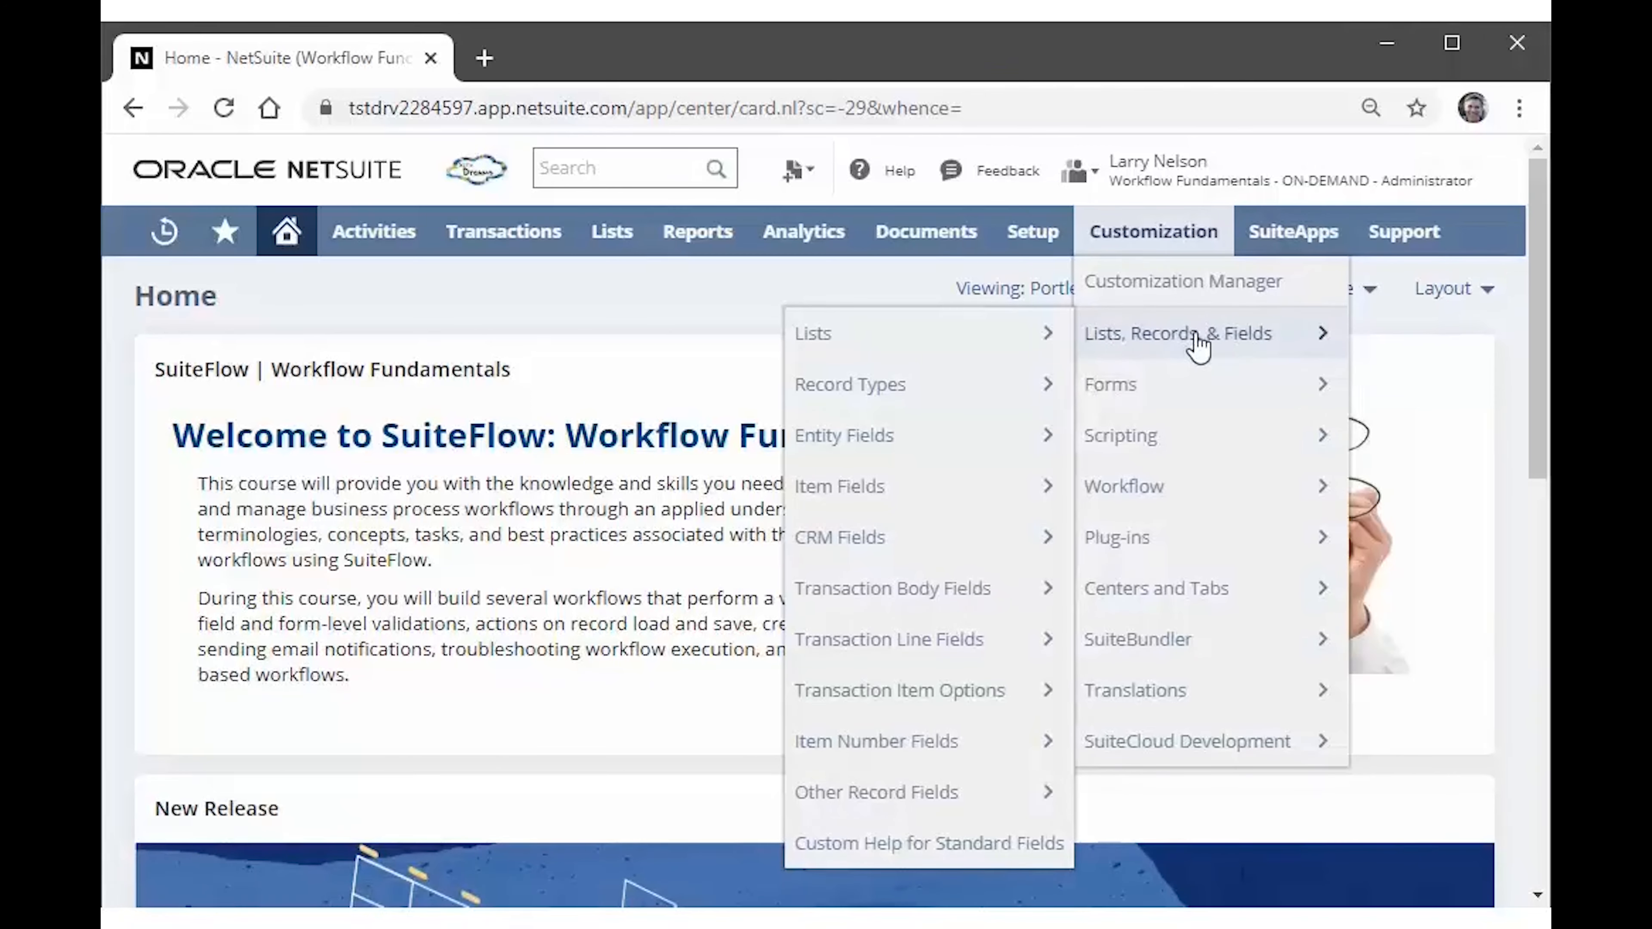
{"action": "mouse_move", "coordinate": [949, 411]}
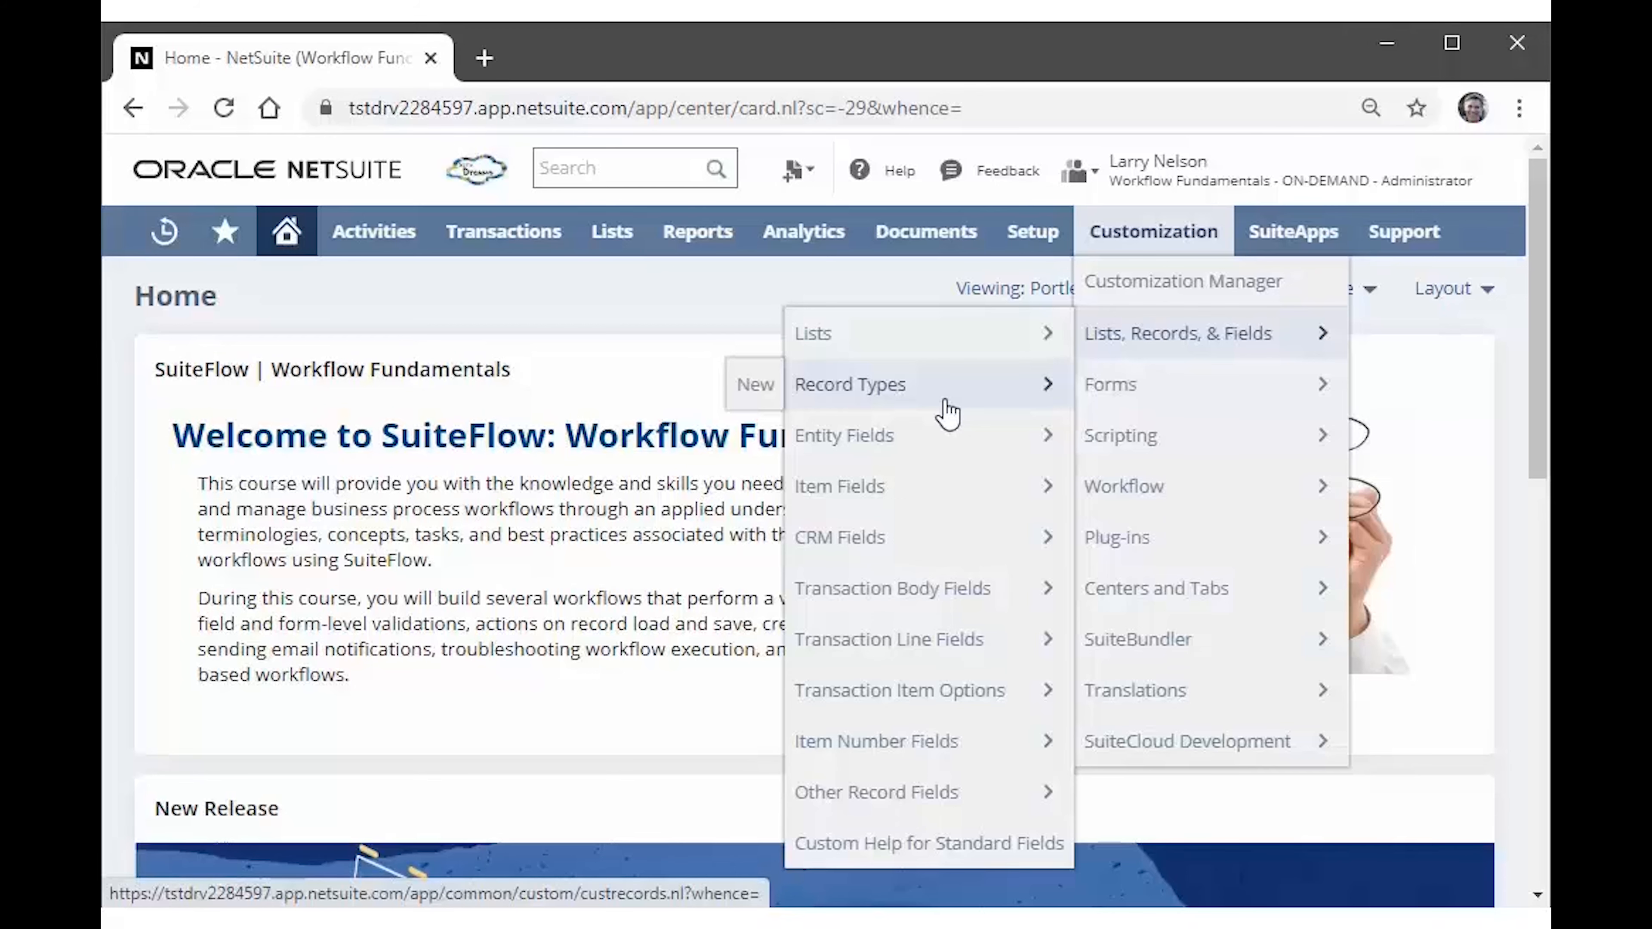
{"action": "left_click", "coordinate": [949, 412]}
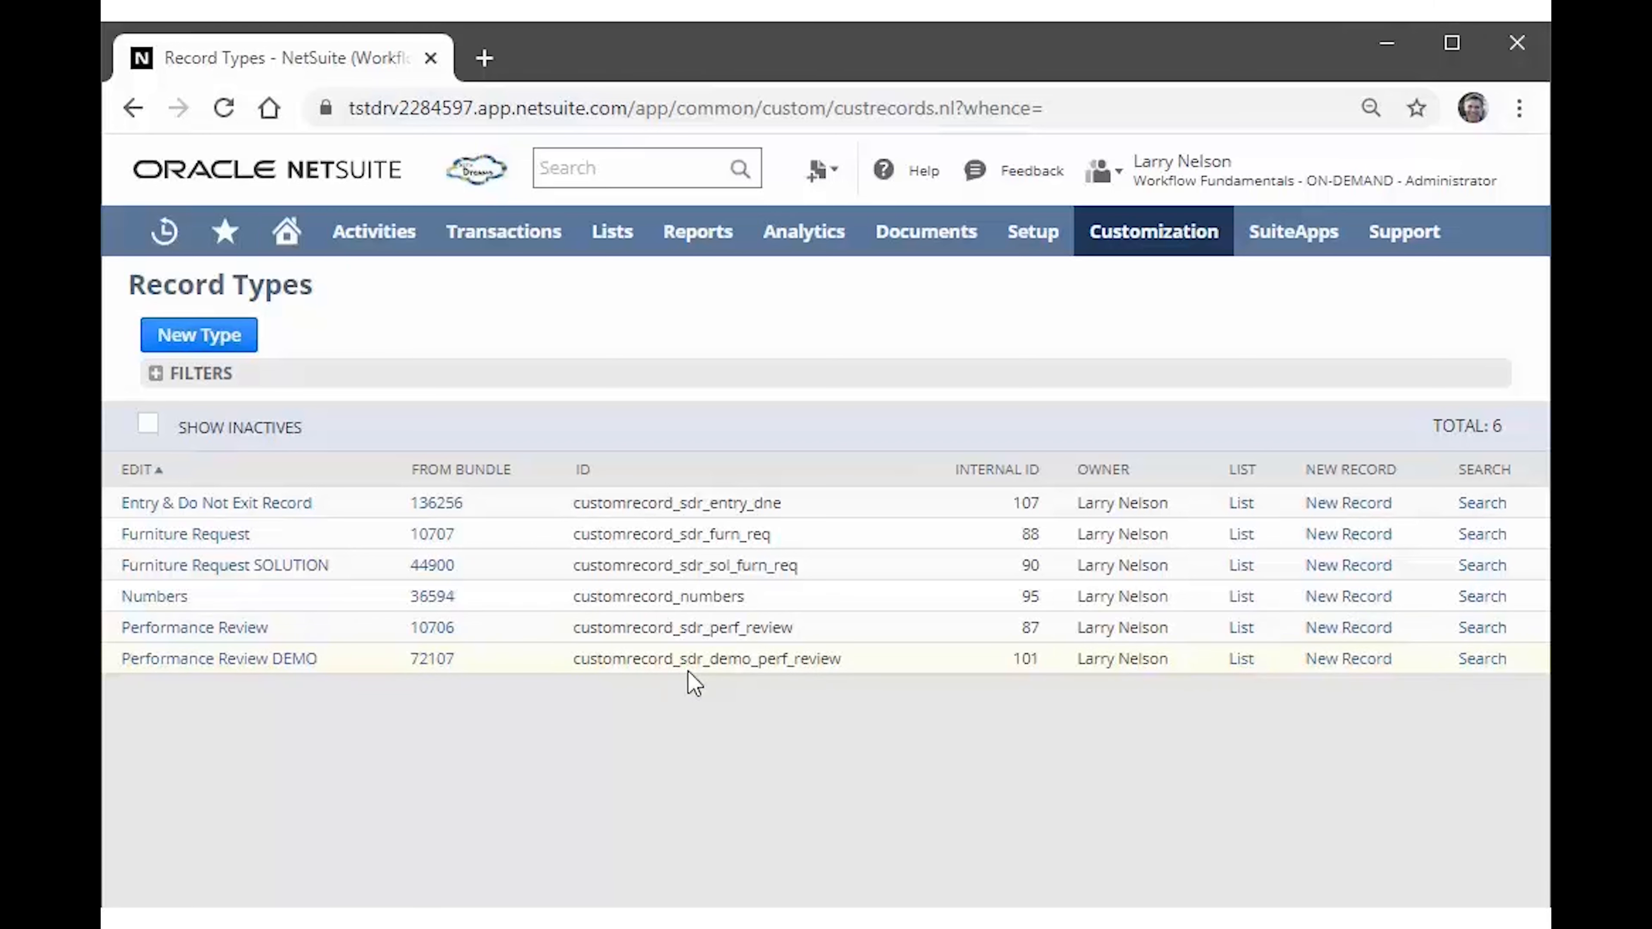
Open the Performance Review DEMO record type, examine the Review Type field's validation and defaulting settings, and return to the field list without saving.
{"action": "left_click", "coordinate": [278, 660]}
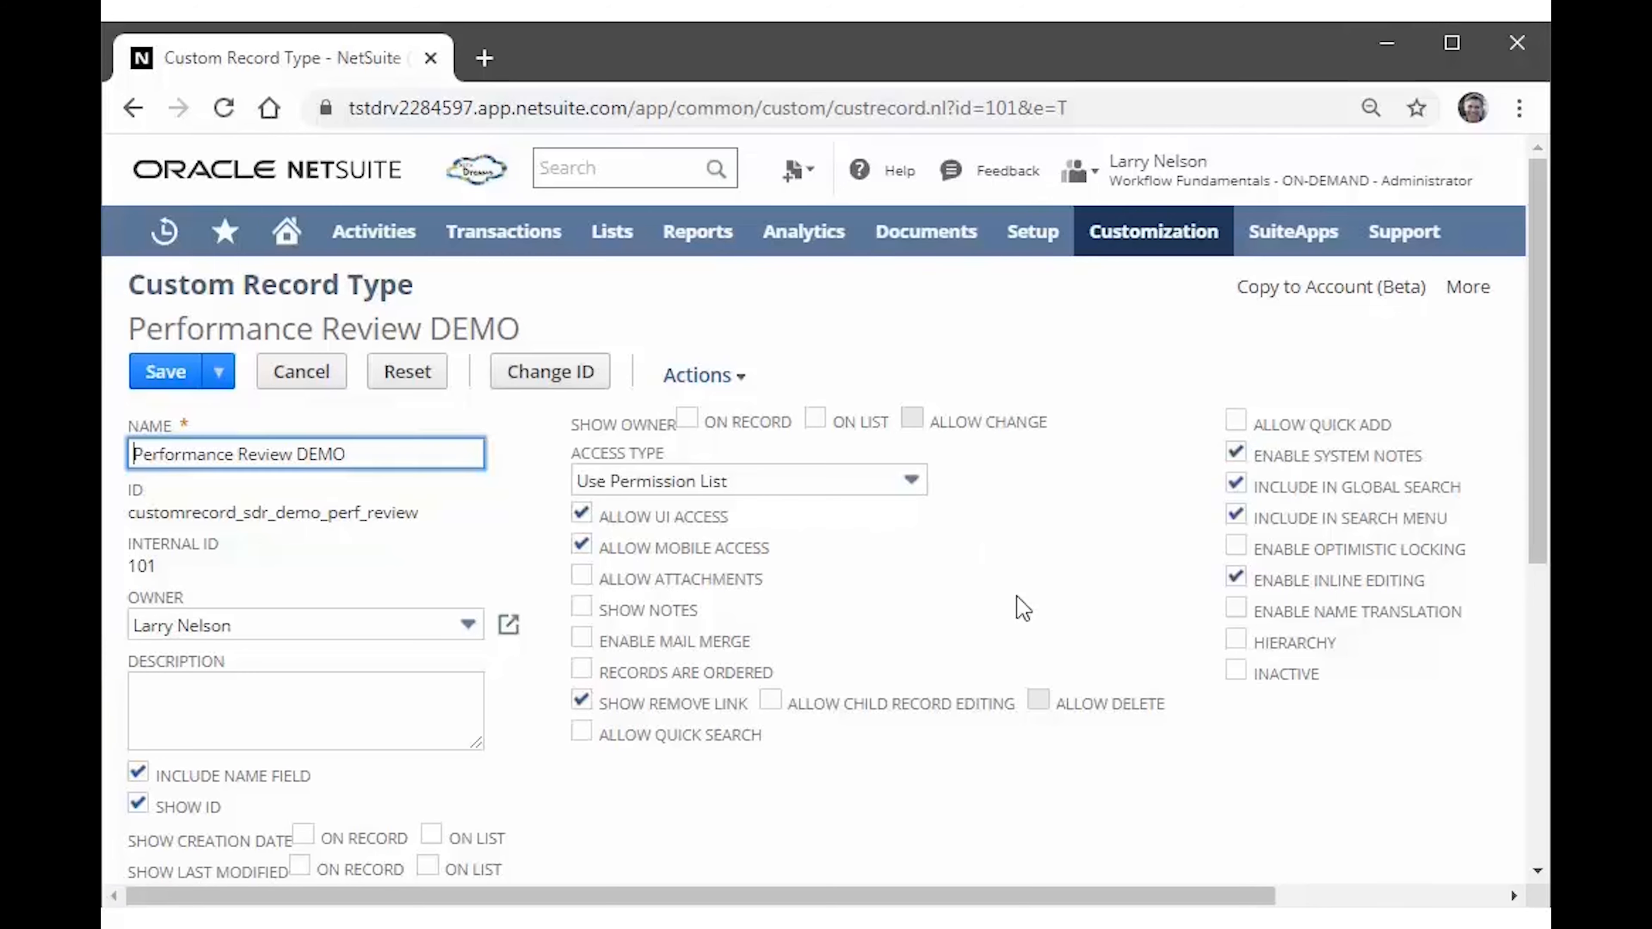
{"action": "scroll", "coordinate": [1023, 608], "scroll_direction": "down", "scroll_amount": 8}
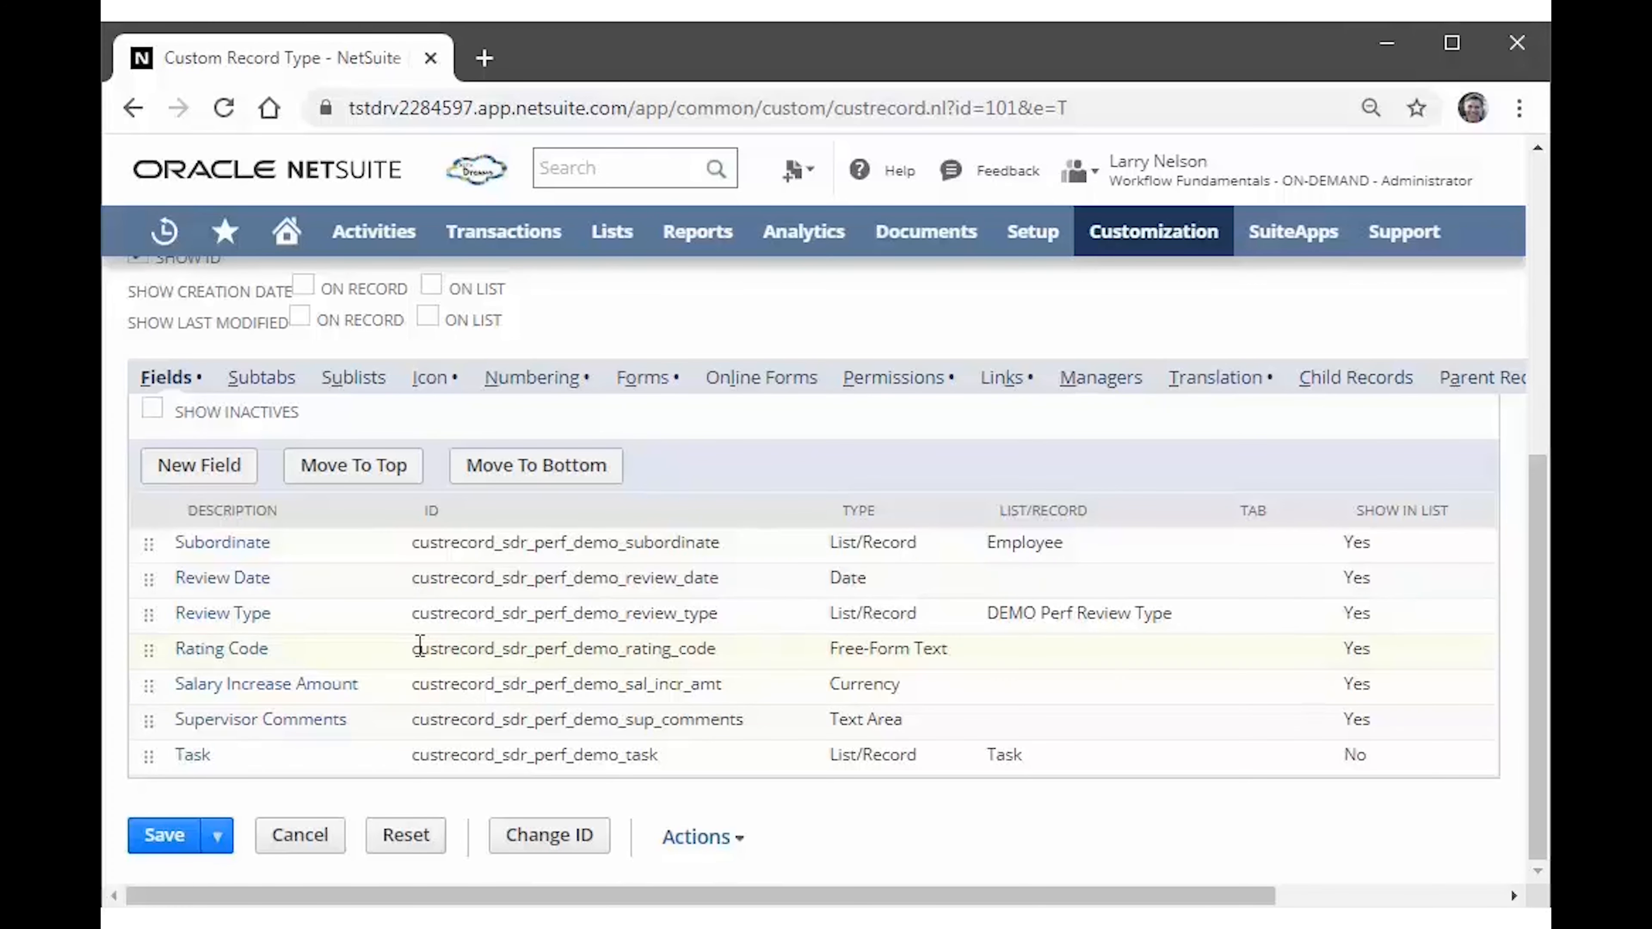
{"action": "left_click", "coordinate": [223, 613]}
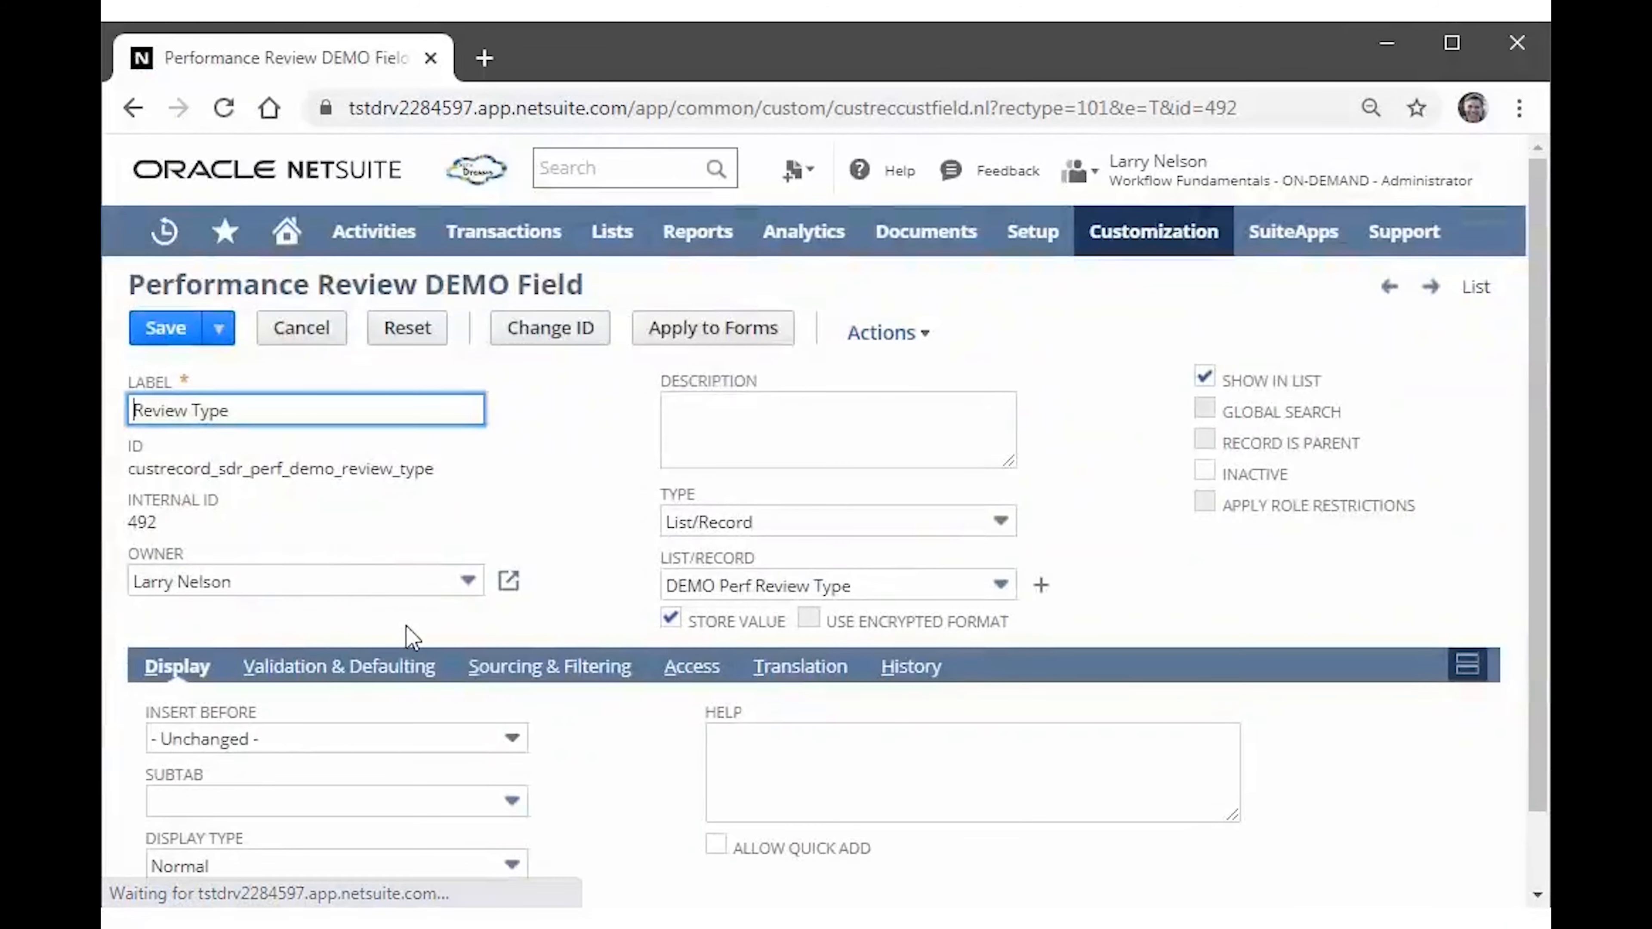
{"action": "left_click", "coordinate": [408, 676]}
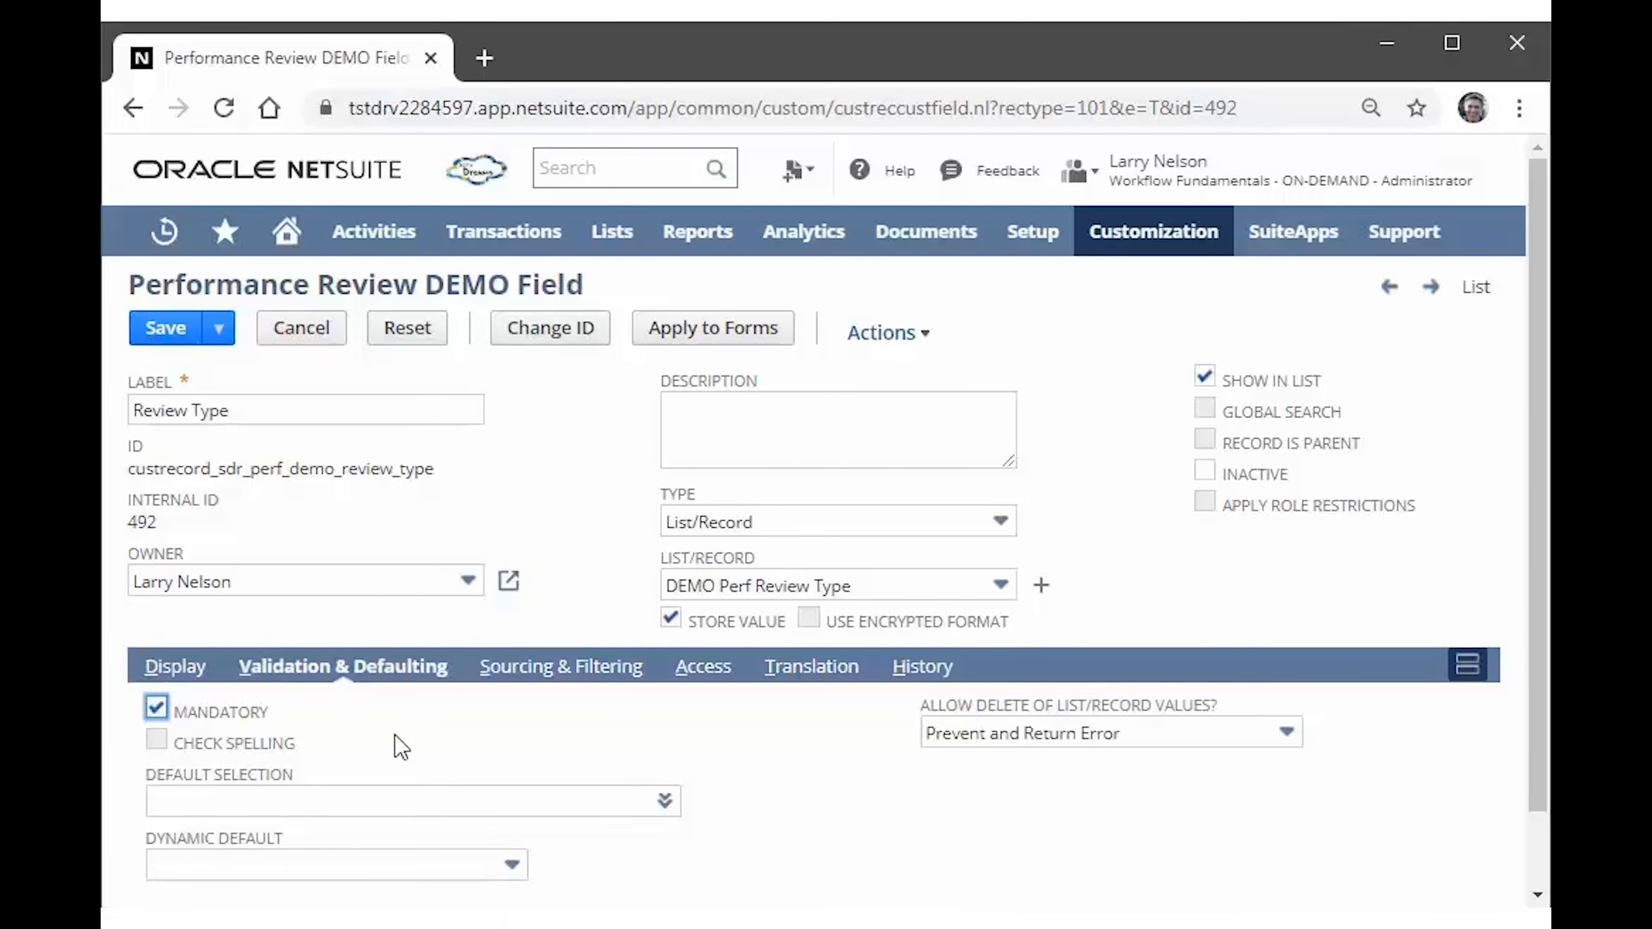
{"action": "left_click", "coordinate": [346, 726]}
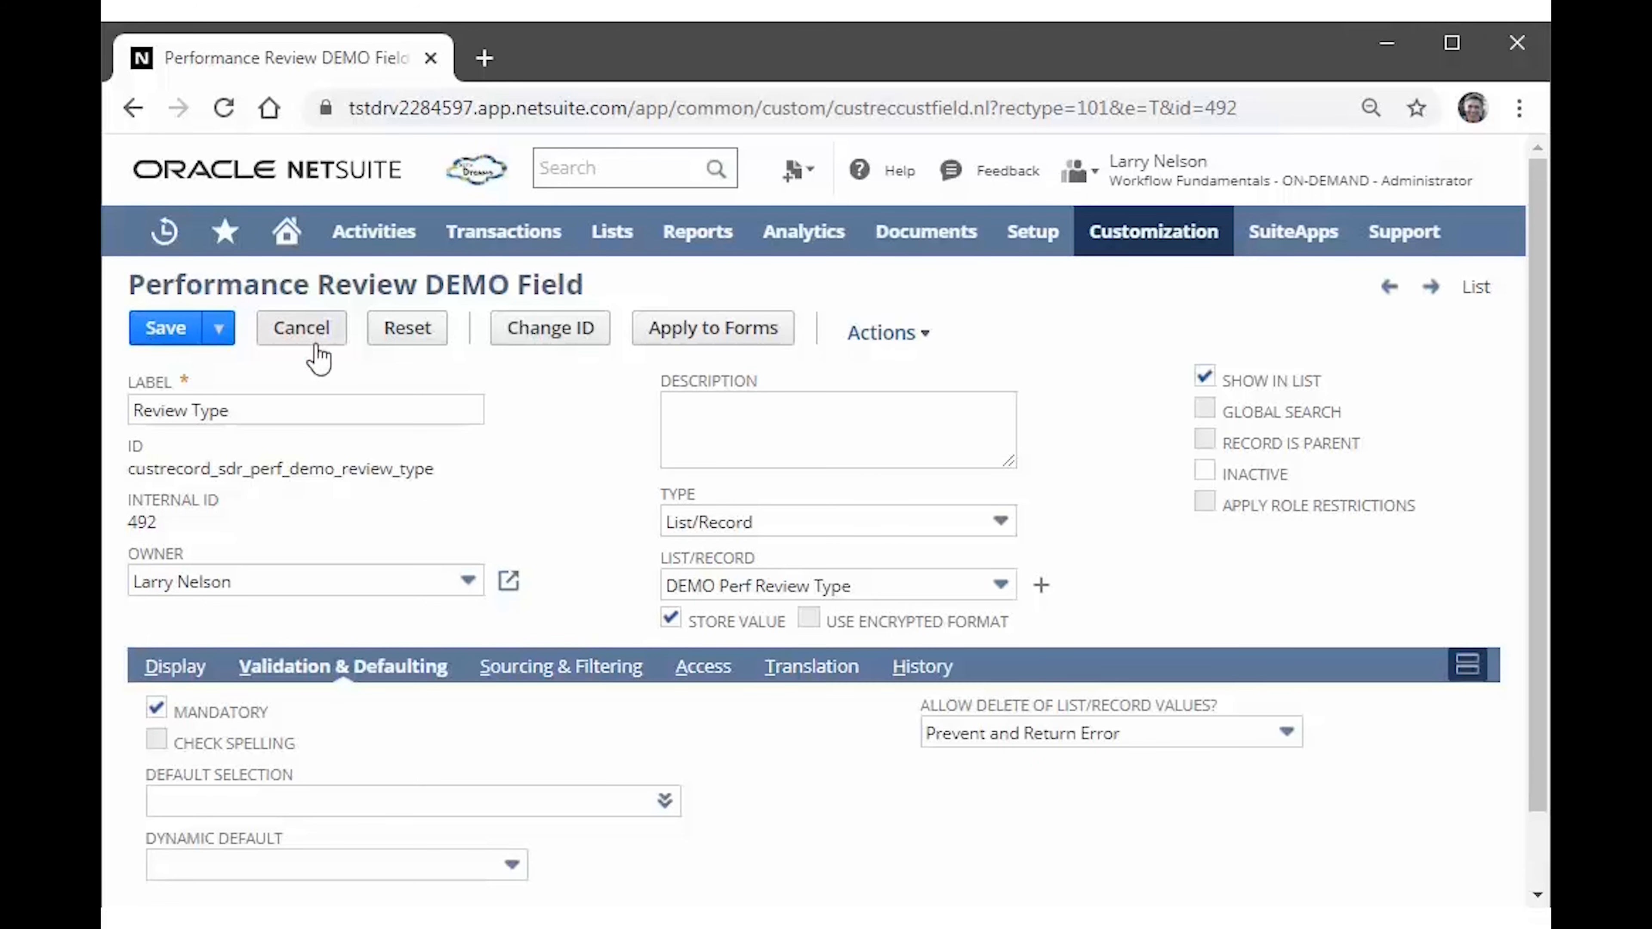
{"action": "left_click", "coordinate": [294, 327]}
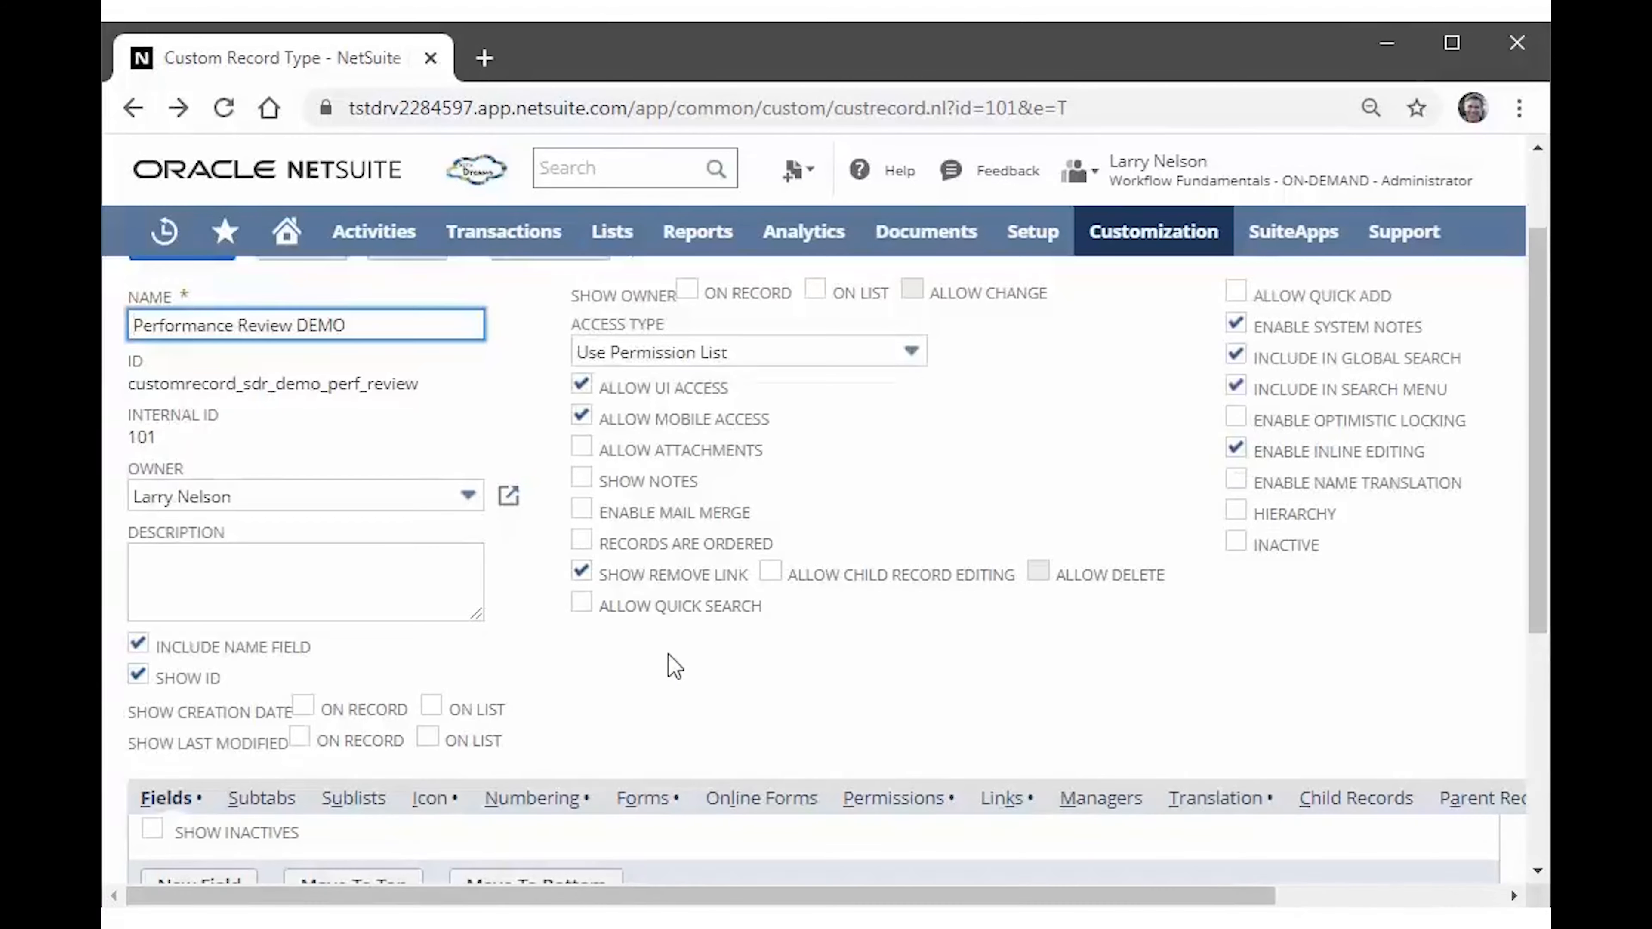
{"action": "scroll", "coordinate": [666, 657], "scroll_direction": "down", "scroll_amount": 6}
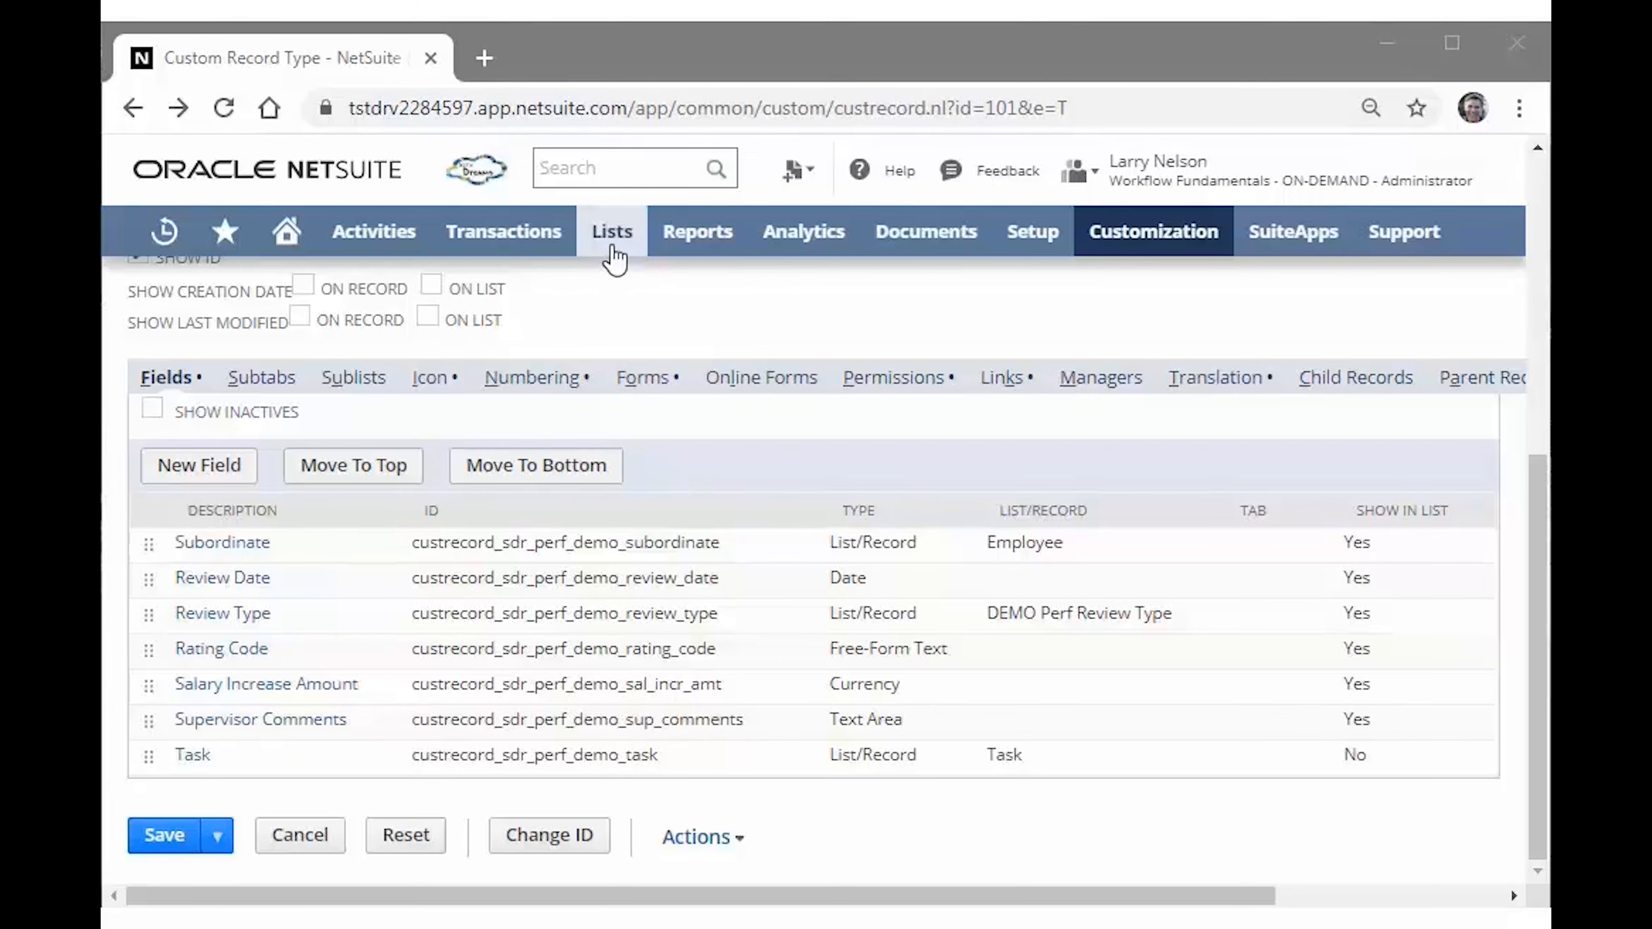
Open a new Performance Review DEMO entry form in a separate browser tab and view it.
{"action": "mouse_move", "coordinate": [612, 247]}
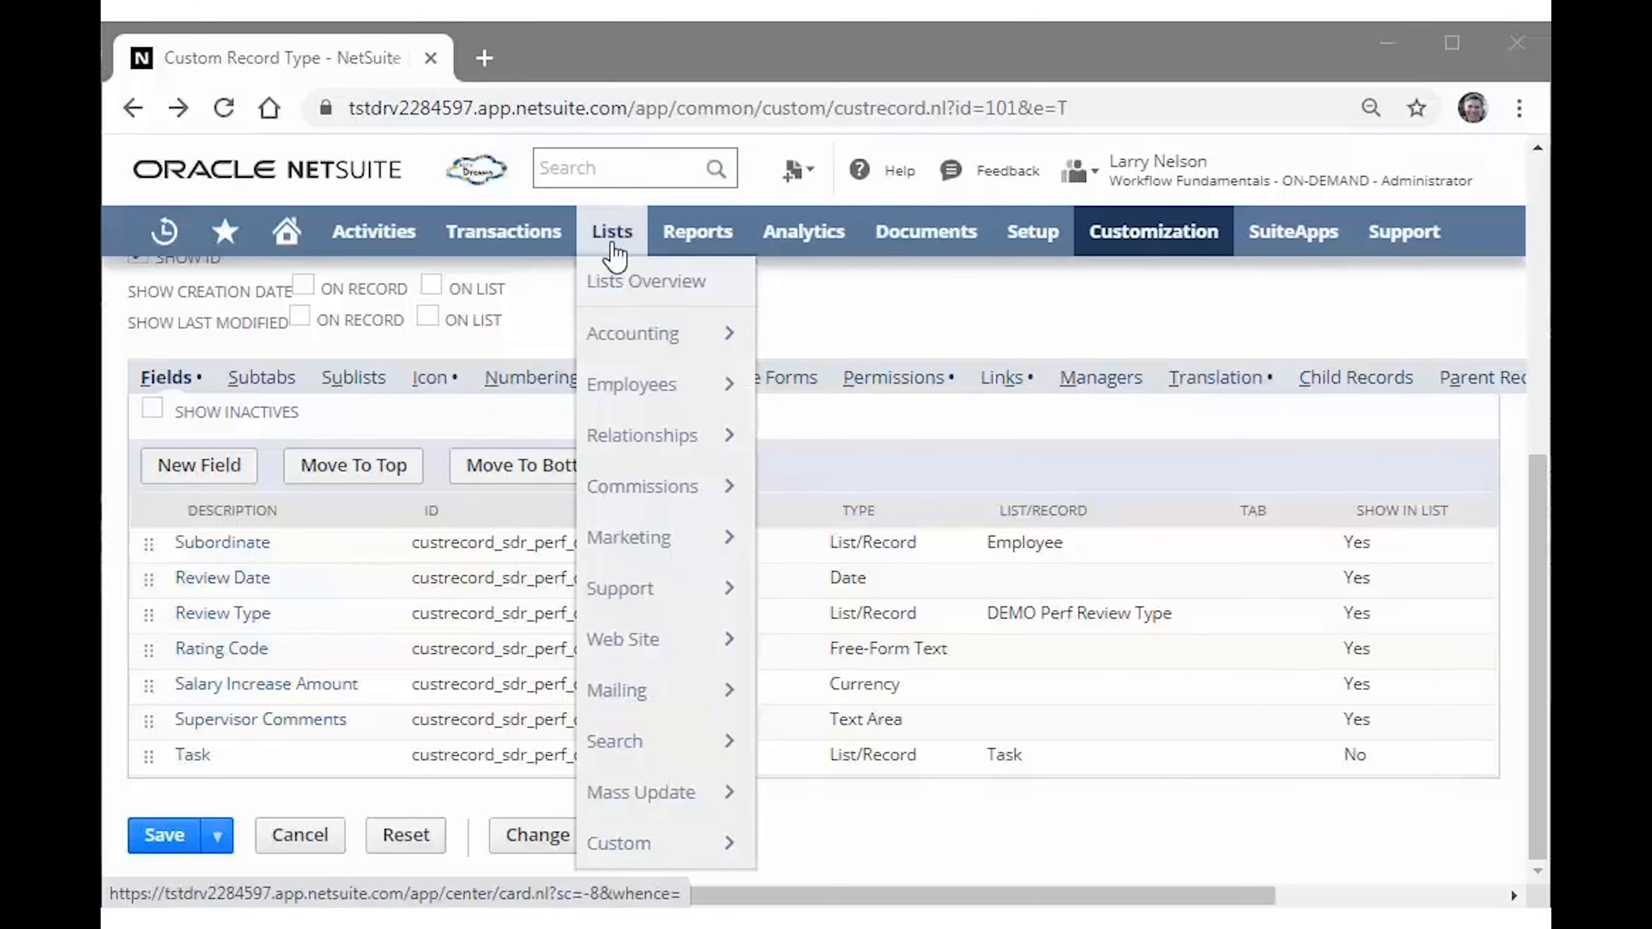
{"action": "mouse_move", "coordinate": [637, 846]}
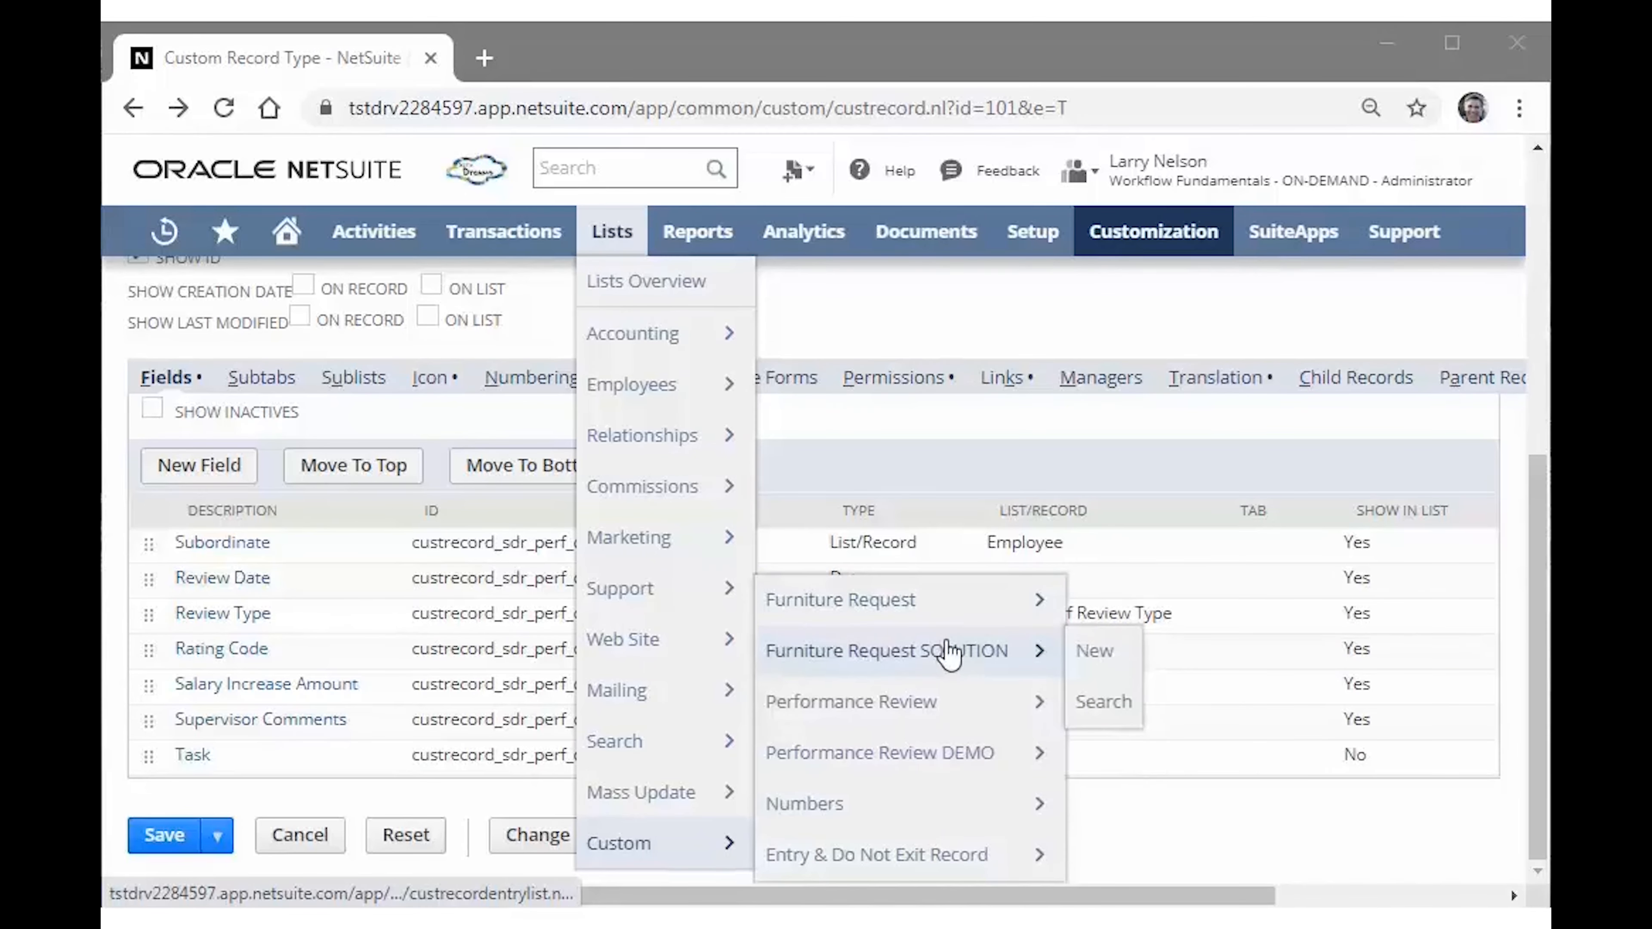
{"action": "mouse_move", "coordinate": [965, 716]}
{"action": "mouse_move", "coordinate": [966, 758]}
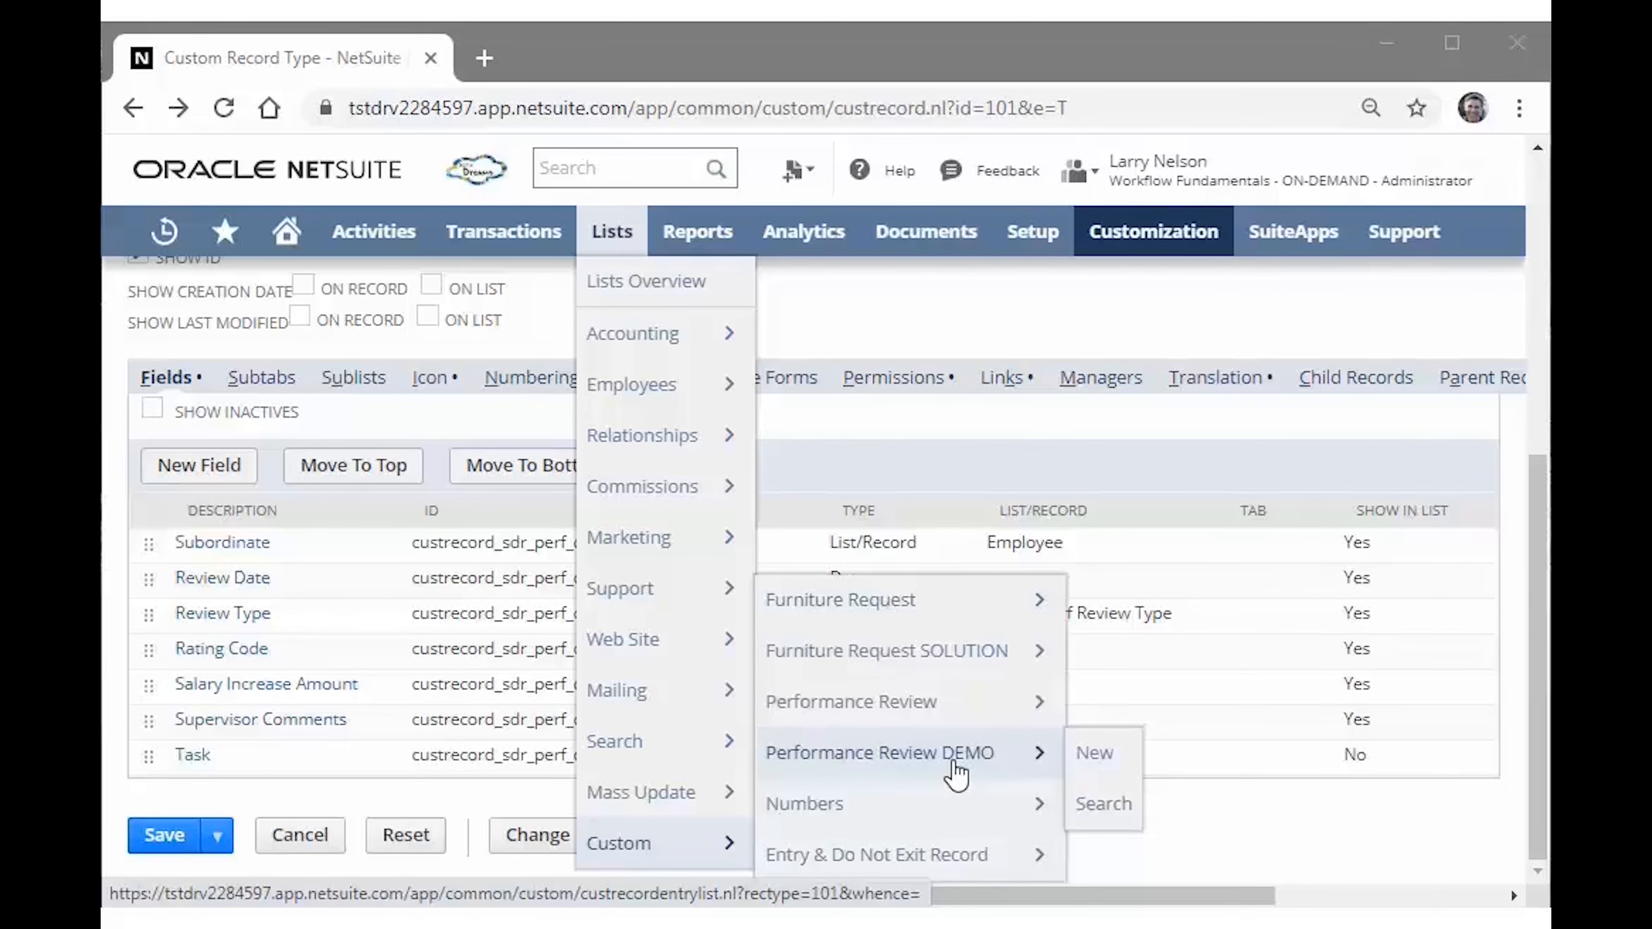
{"action": "right_click", "coordinate": [1104, 759]}
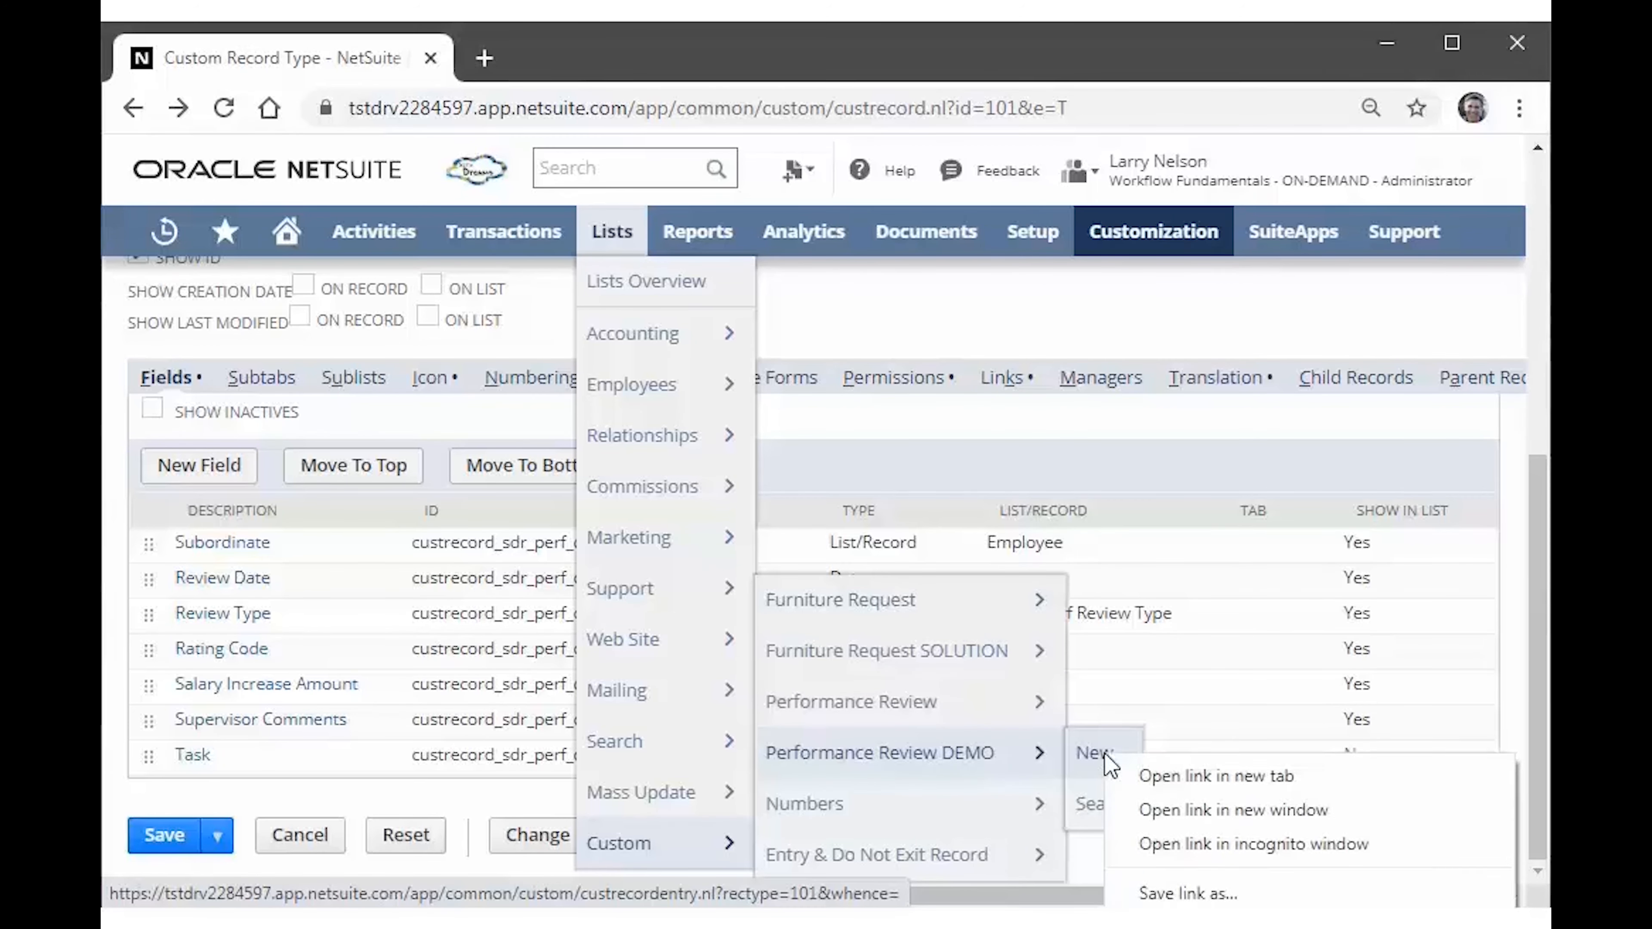
{"action": "left_click", "coordinate": [1368, 778]}
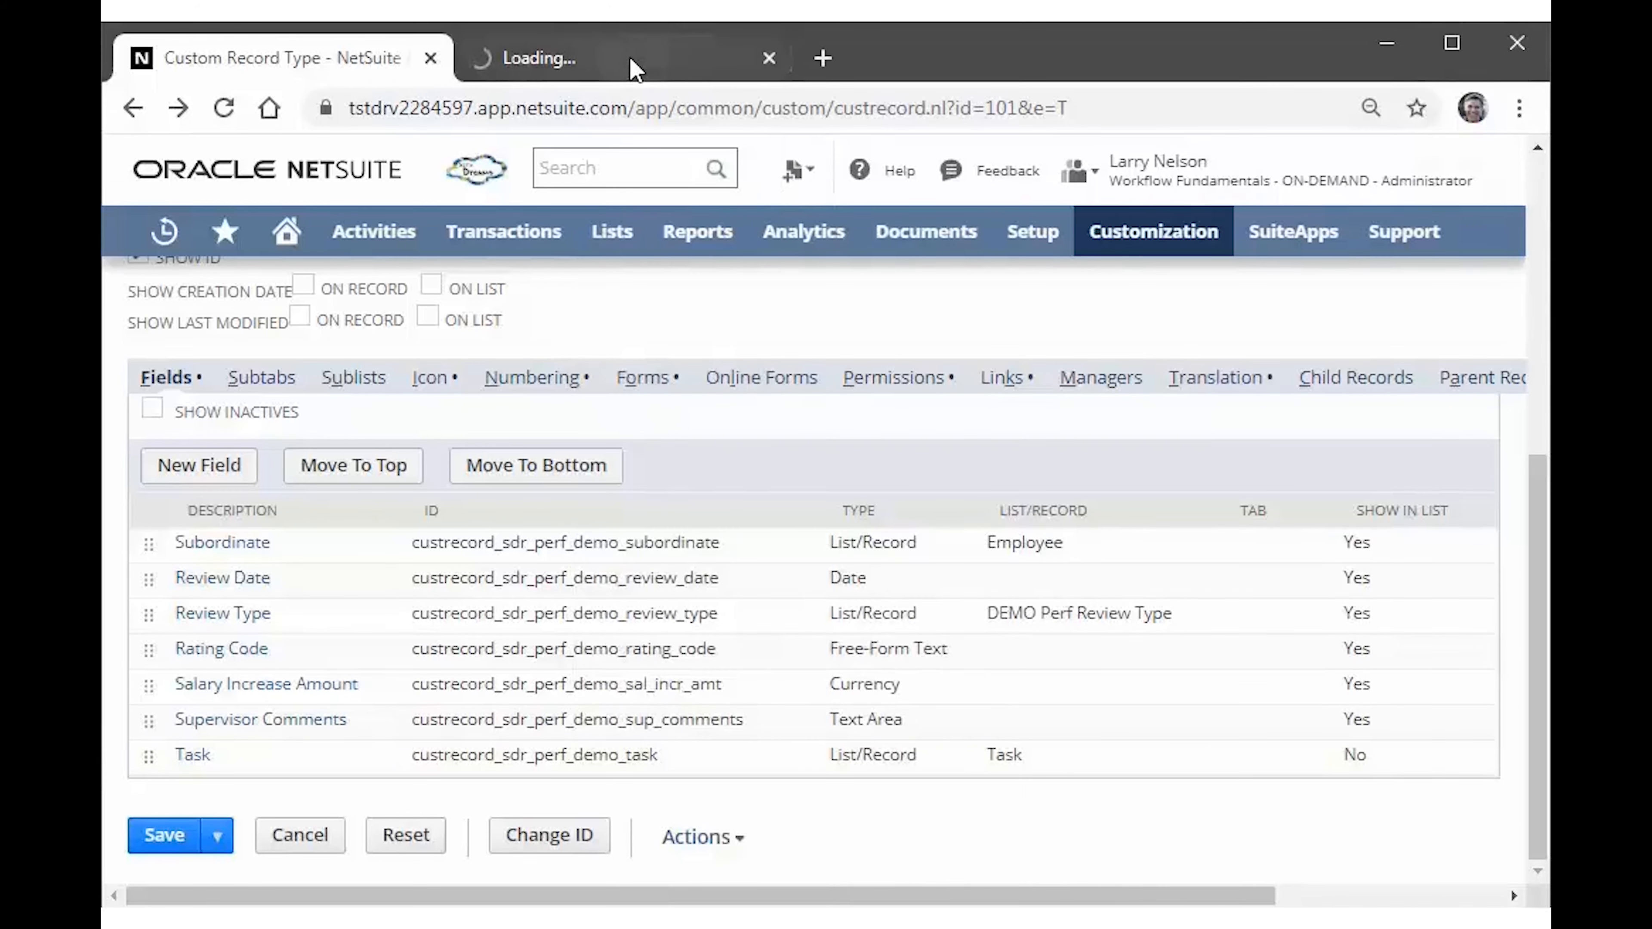
{"action": "left_click", "coordinate": [621, 62]}
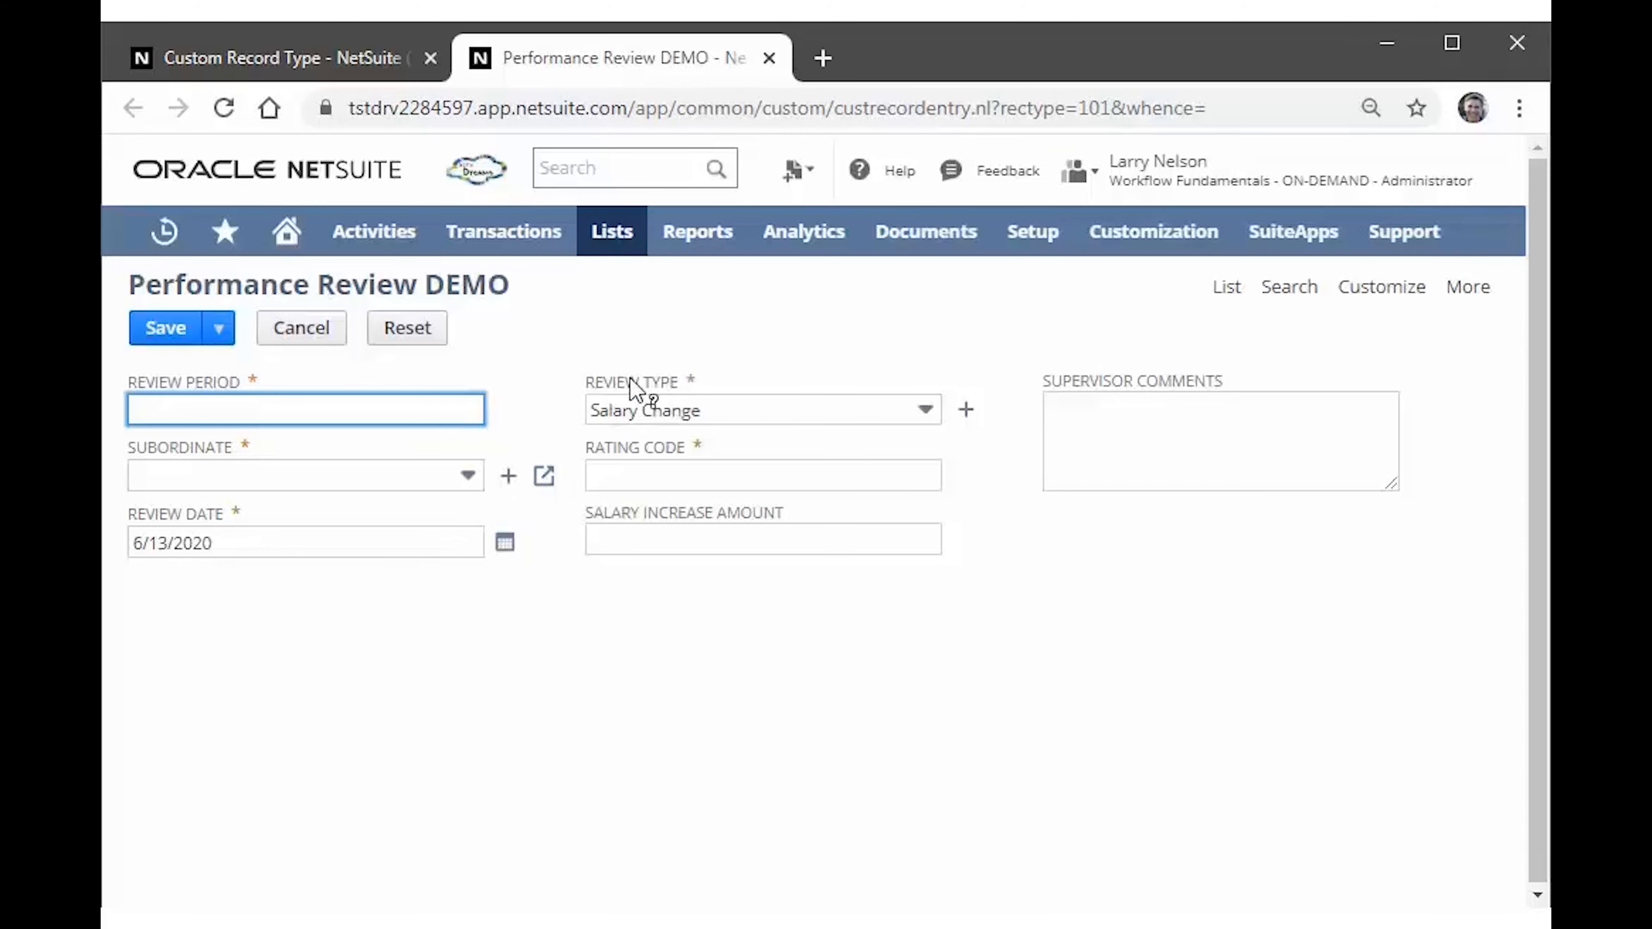
{"action": "left_click", "coordinate": [474, 722]}
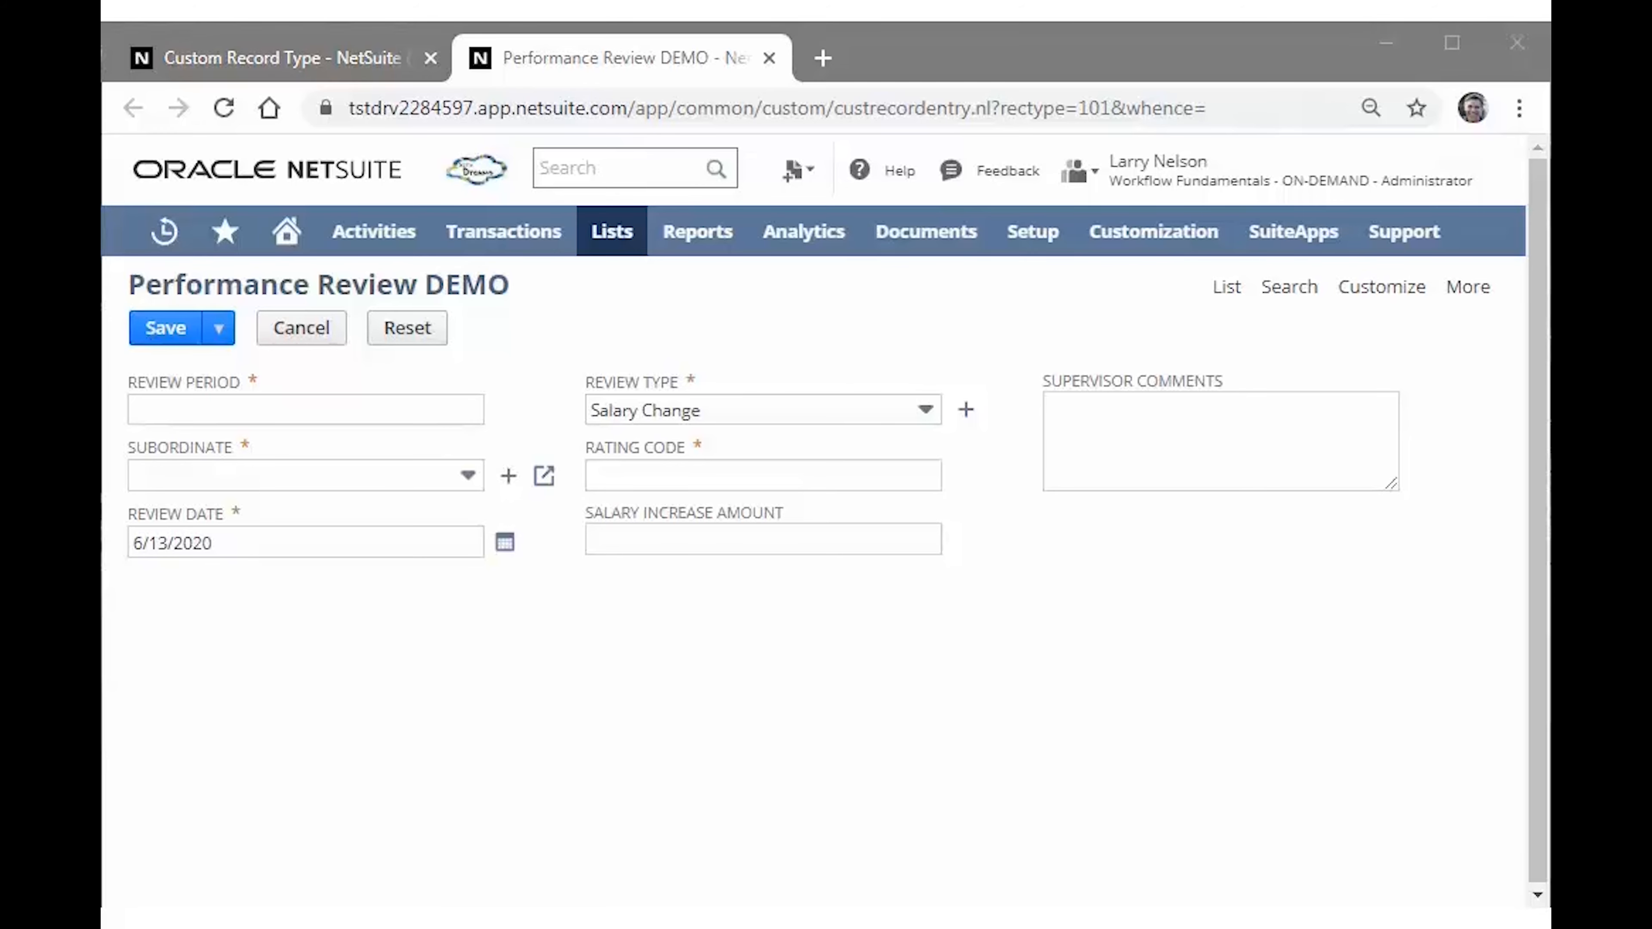
Return to the Custom Record Type browser tab and open the list of workflows there.
{"action": "left_click", "coordinate": [228, 73]}
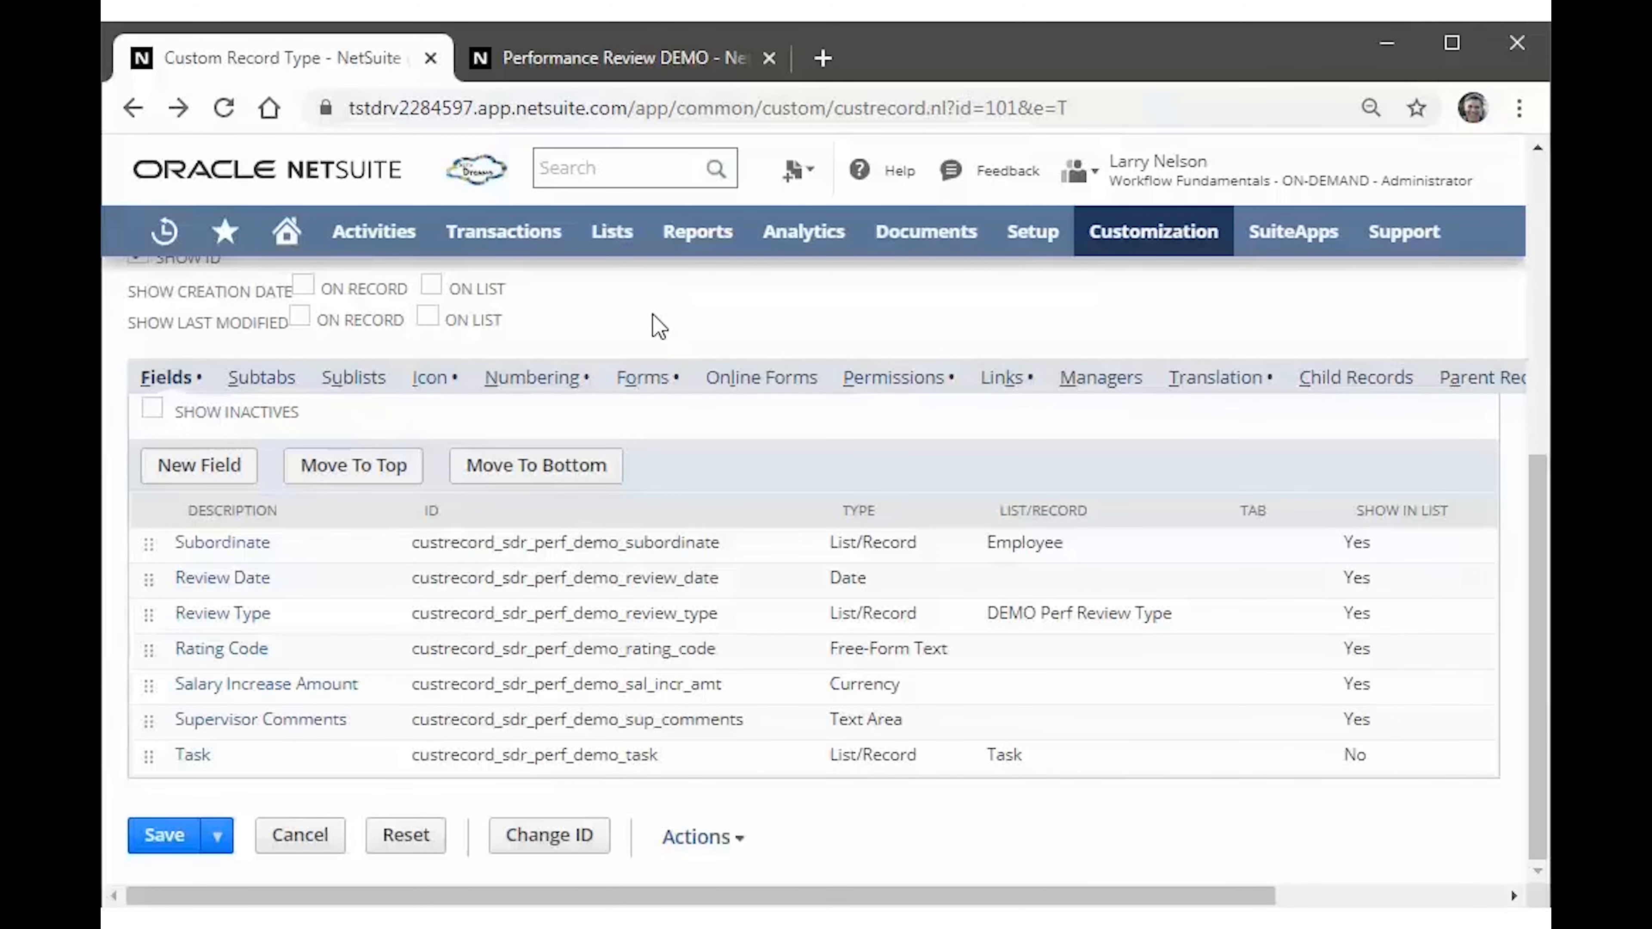
{"action": "mouse_move", "coordinate": [1167, 244]}
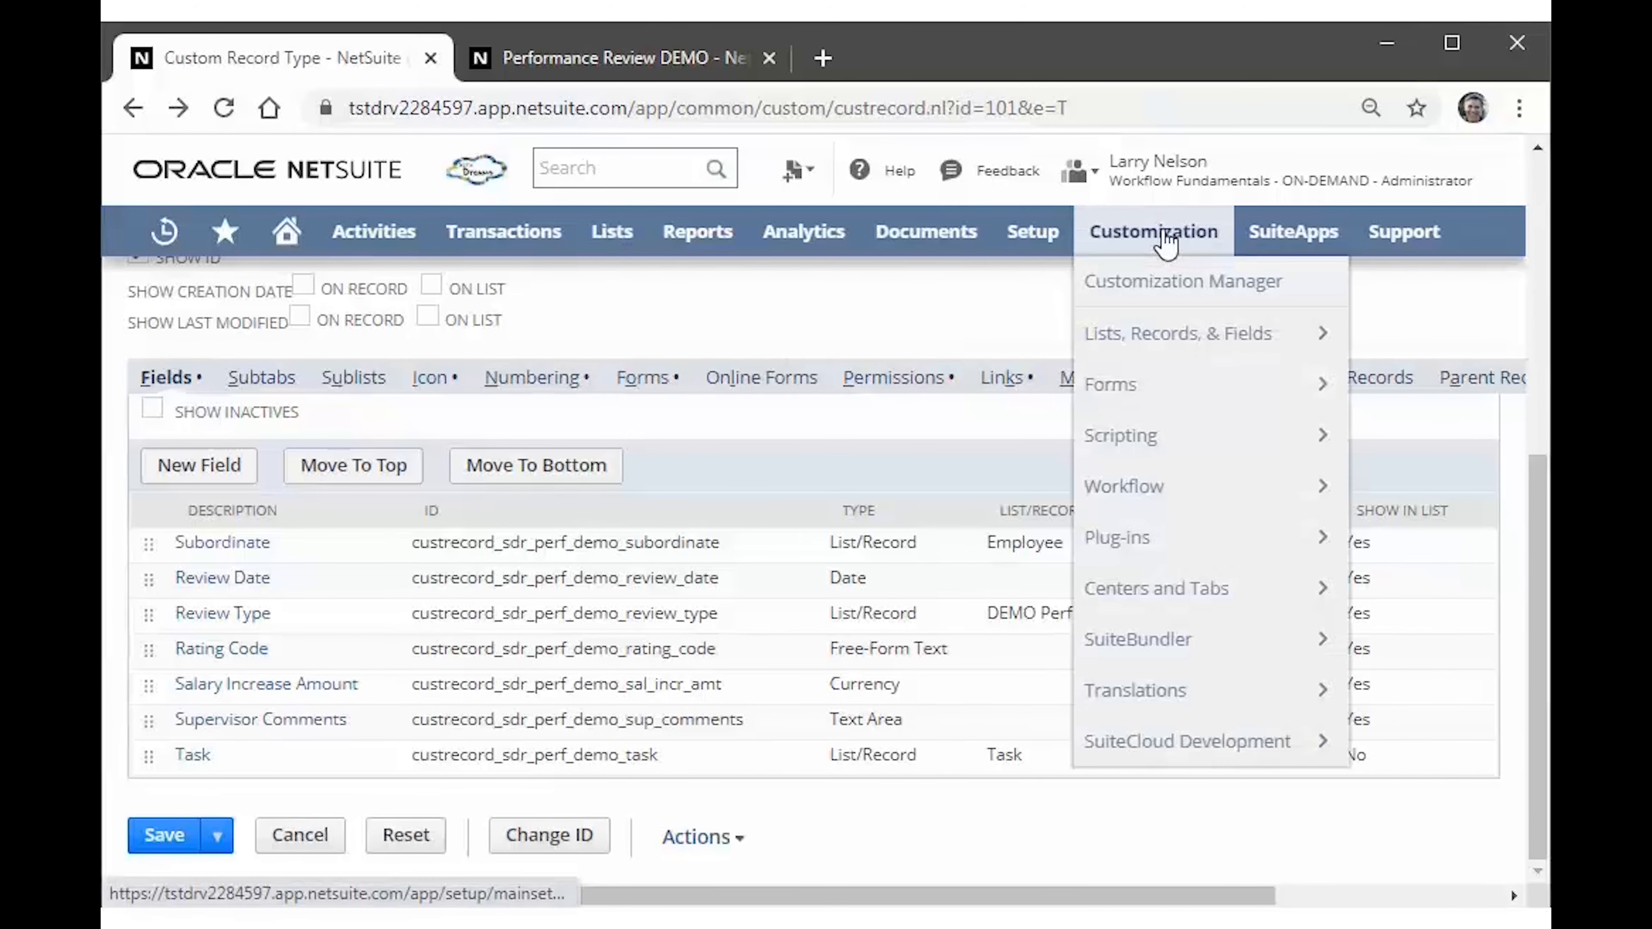
{"action": "mouse_move", "coordinate": [1157, 489]}
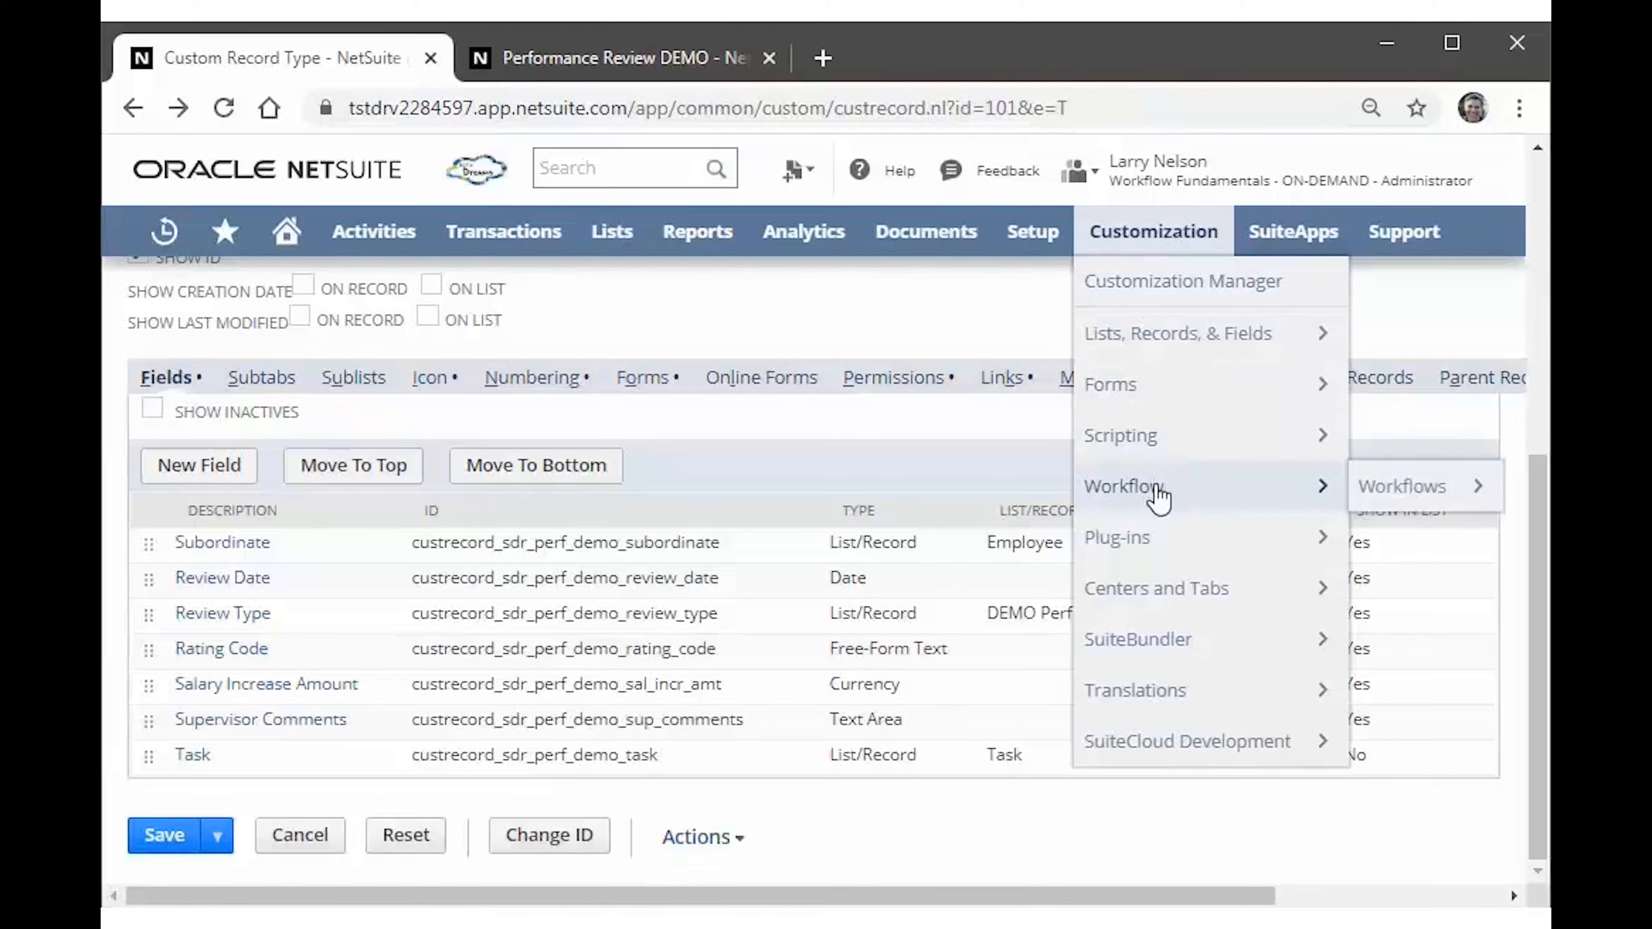
{"action": "left_click", "coordinate": [1413, 508]}
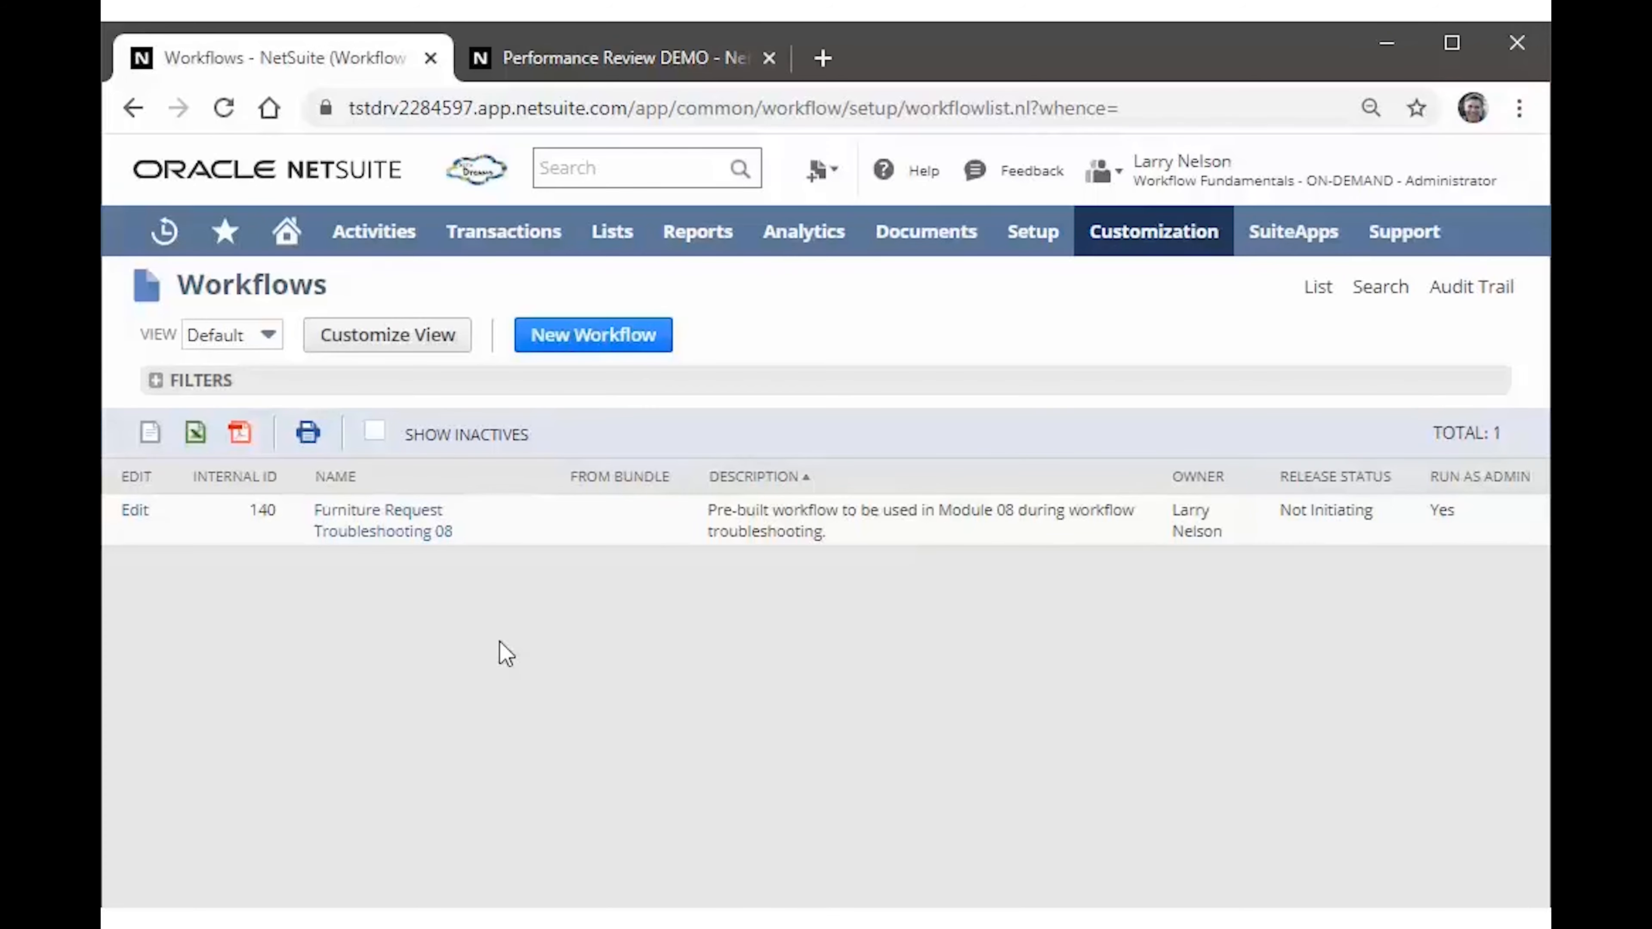
Filter the workflow list by the record type Performance Review DEMO.
{"action": "left_click", "coordinate": [529, 387]}
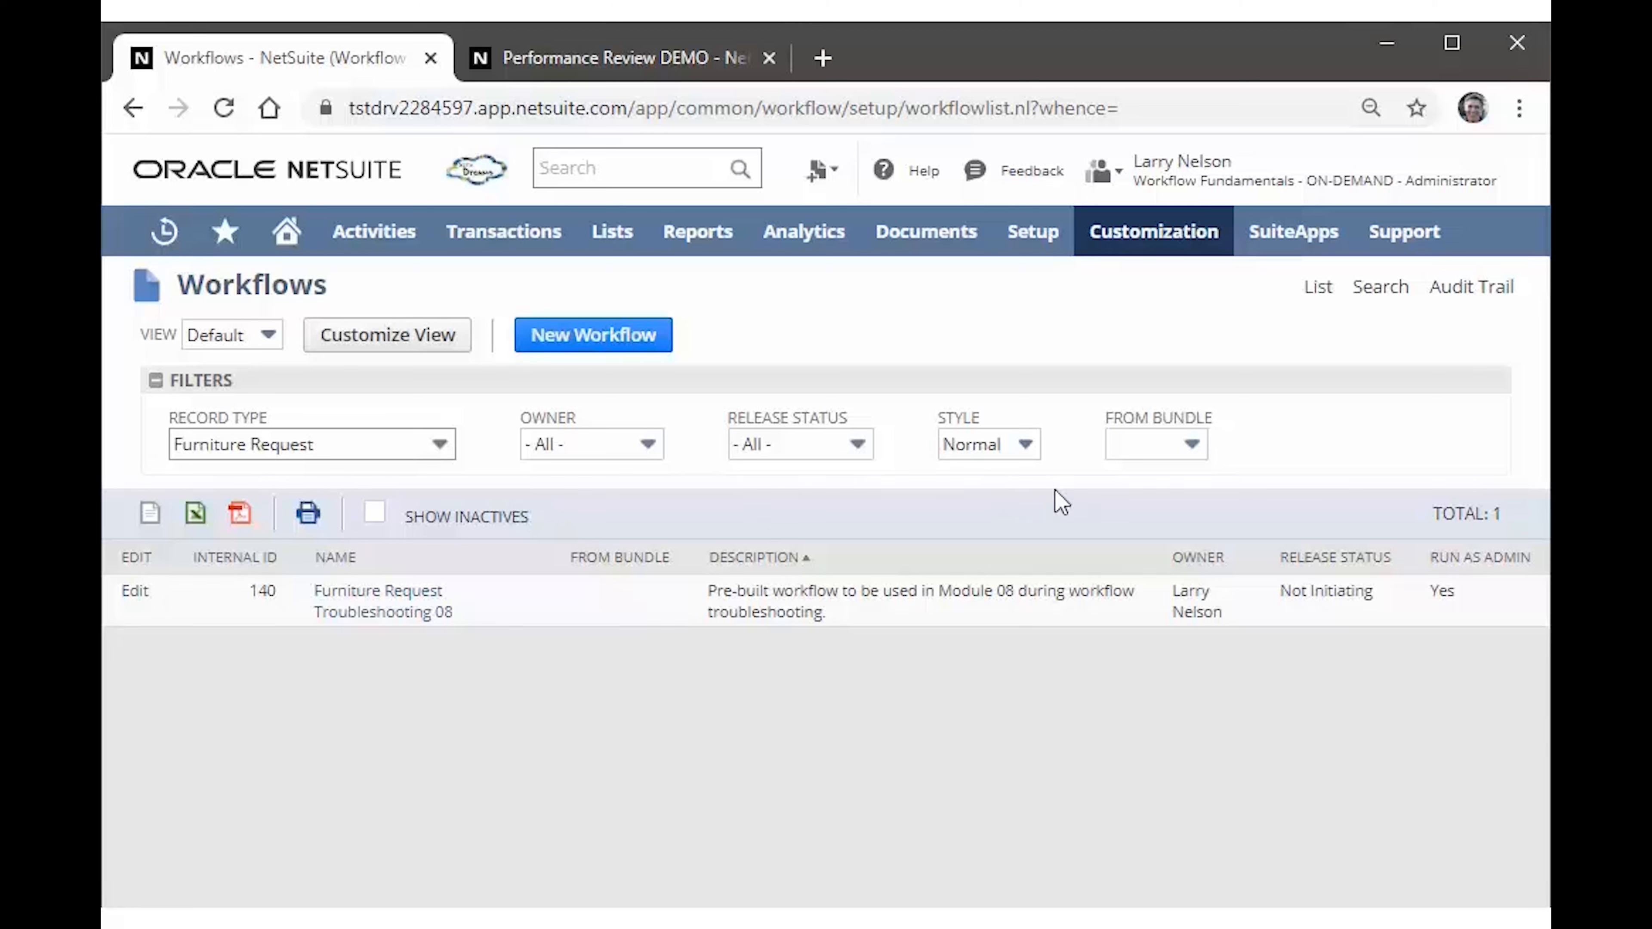
{"action": "left_click", "coordinate": [382, 451]}
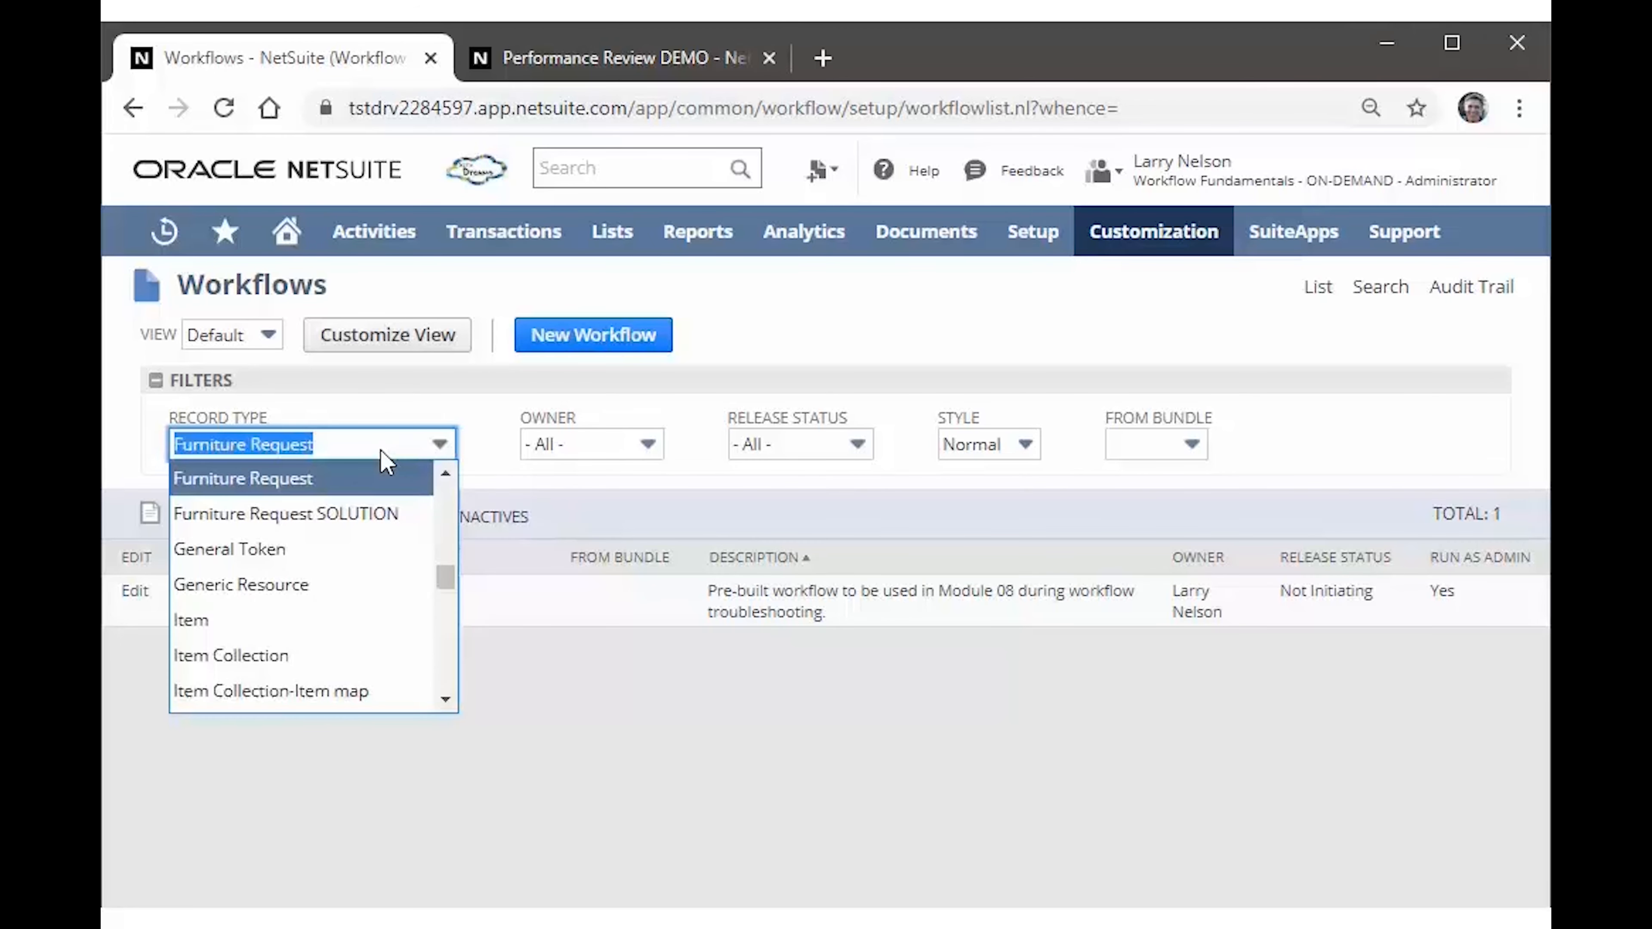
{"action": "type", "text": "Partner"}
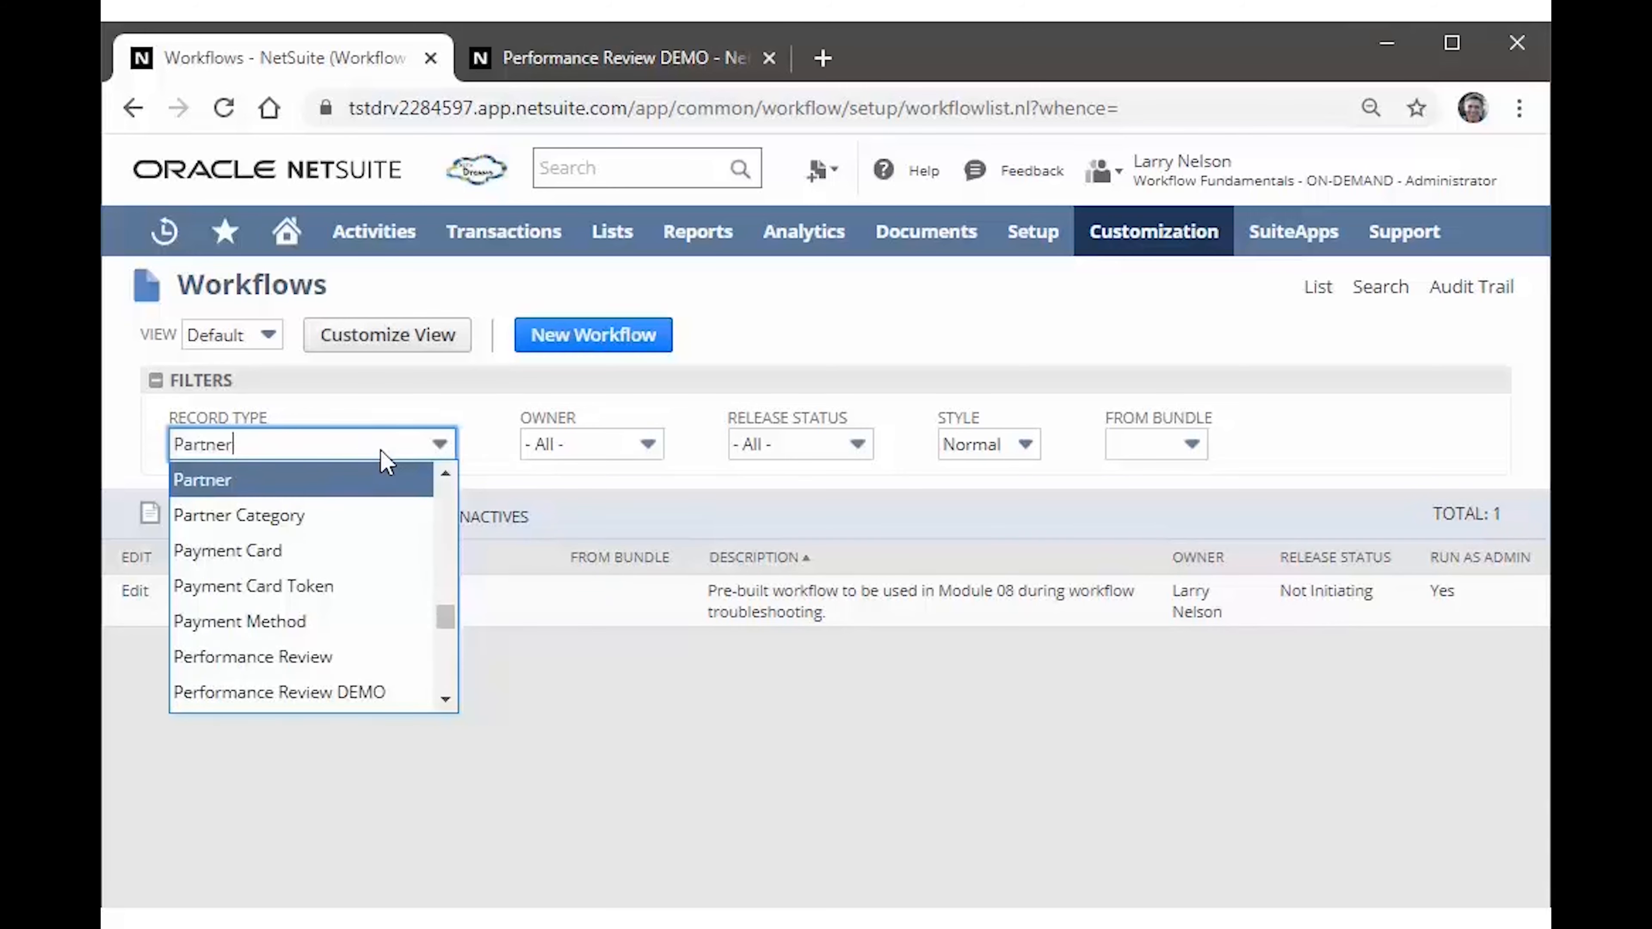
{"action": "left_click", "coordinate": [404, 697]}
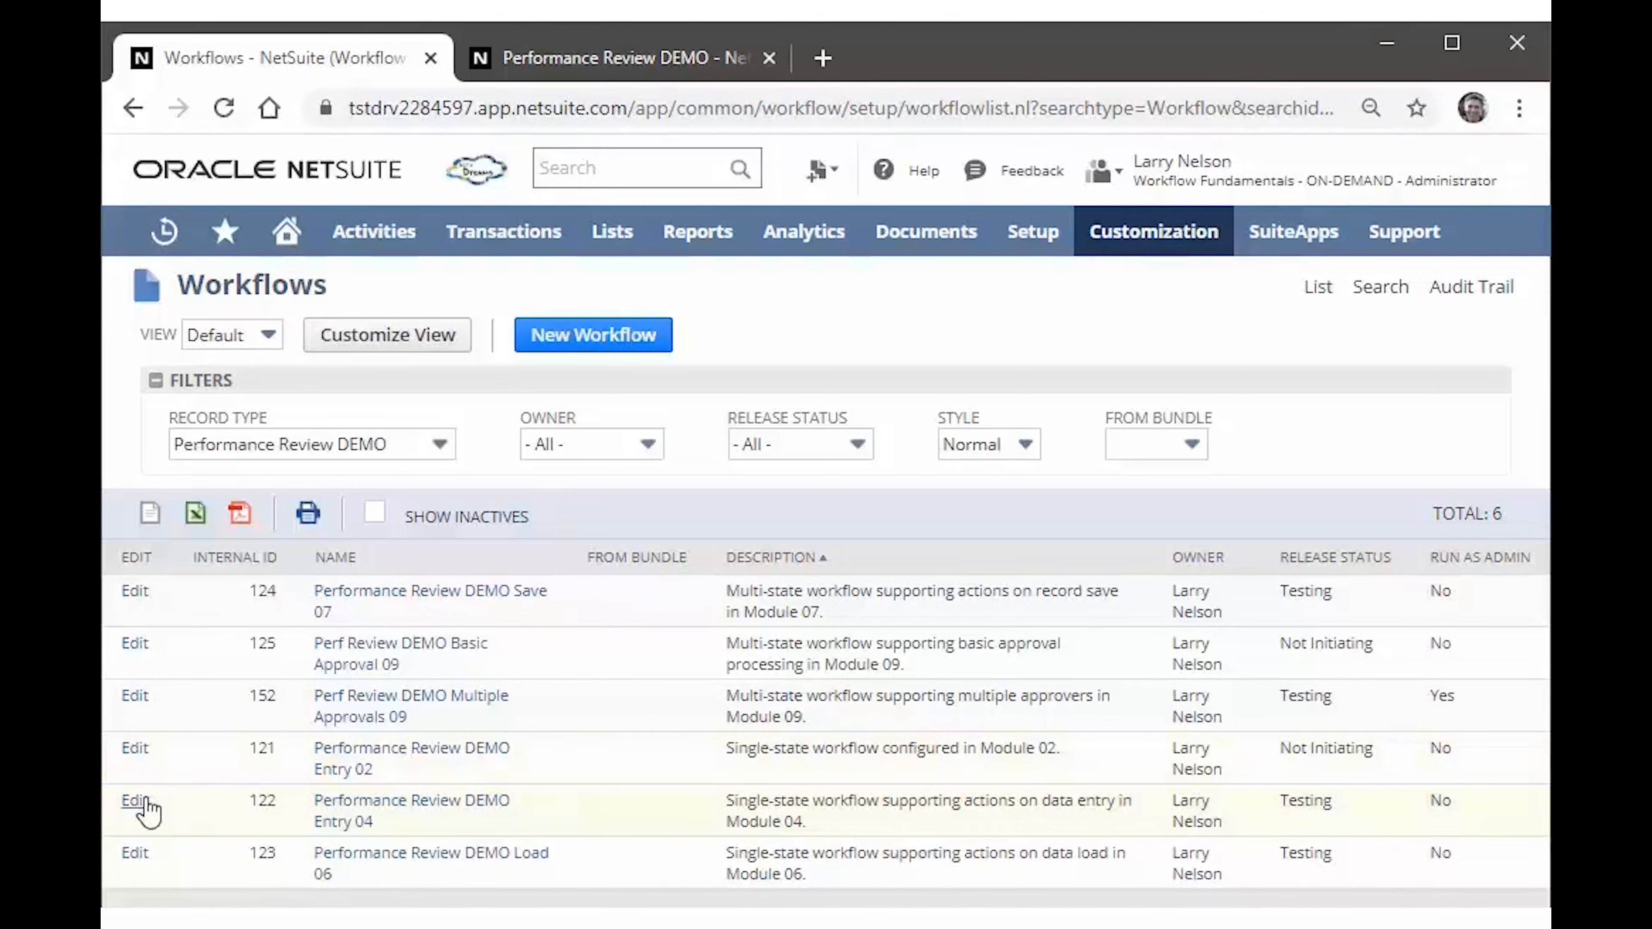
Open the Performance Review DEMO Entry 04 workflow and select State 1: Data Entry to show its actions.
{"action": "left_click", "coordinate": [335, 821]}
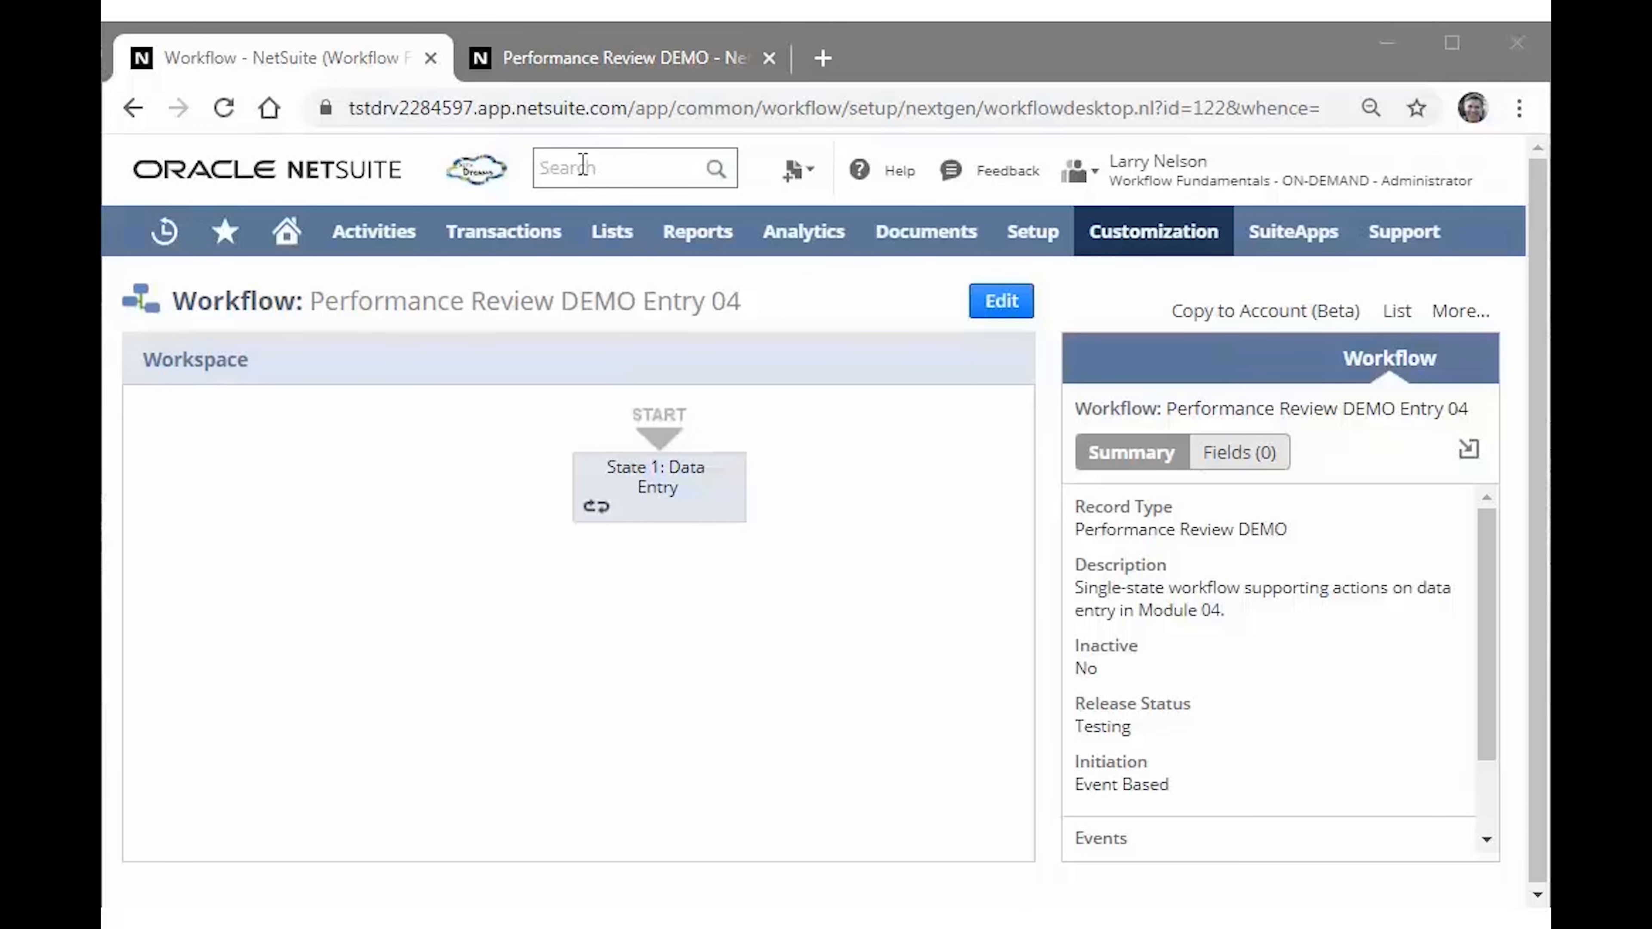
{"action": "left_click", "coordinate": [625, 65]}
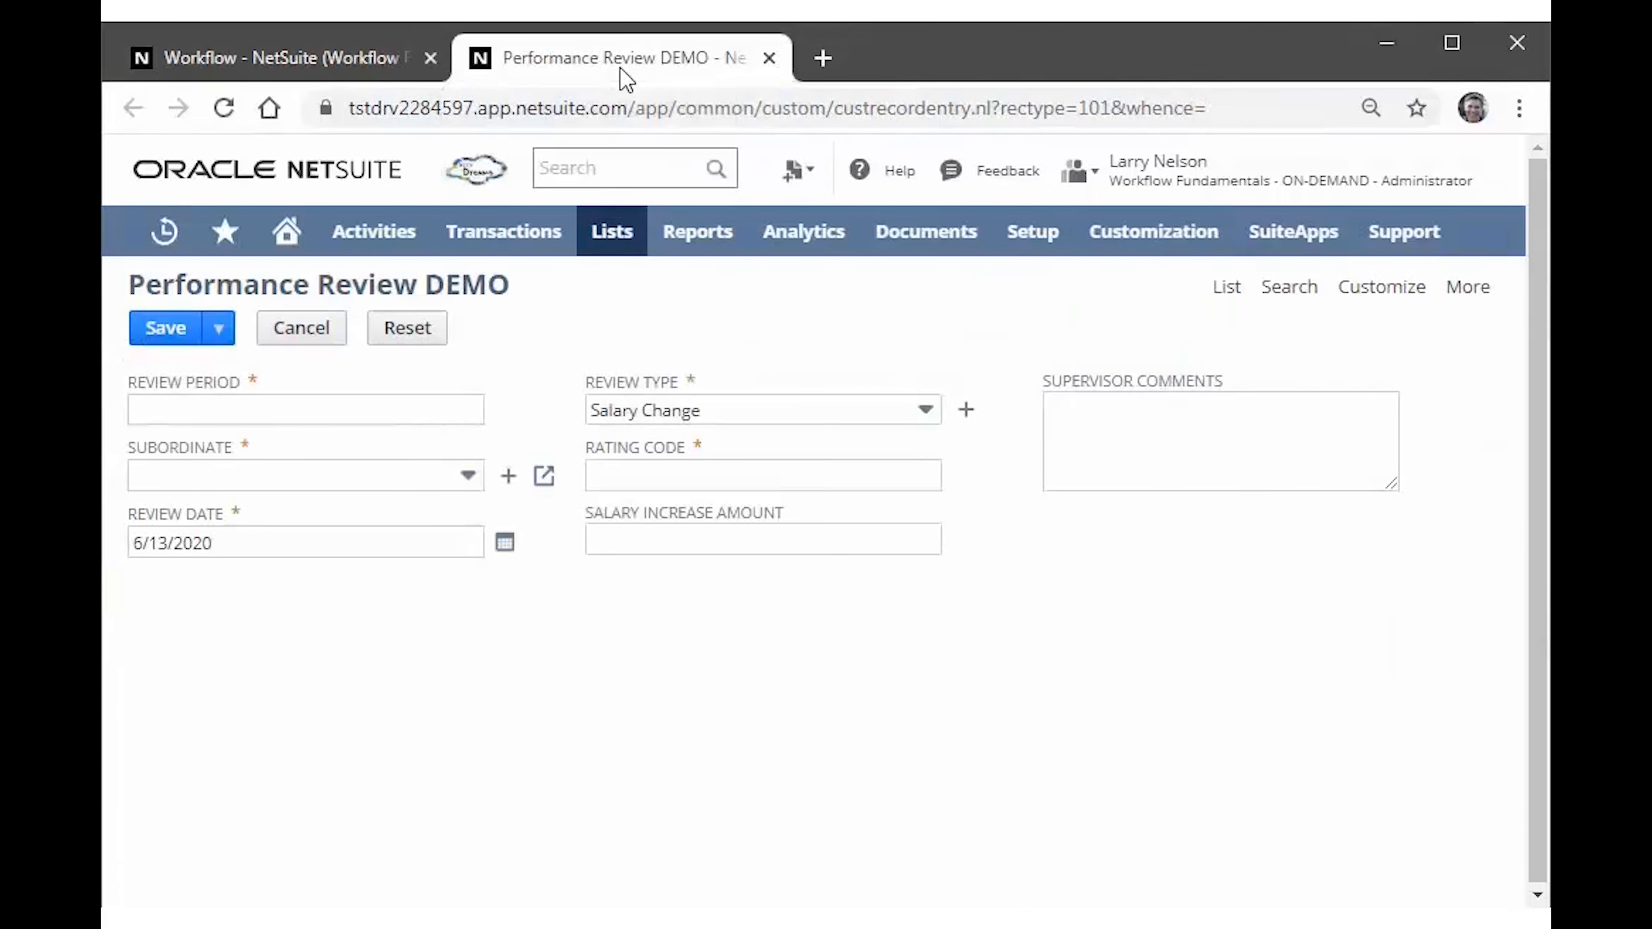
{"action": "left_click", "coordinate": [326, 65]}
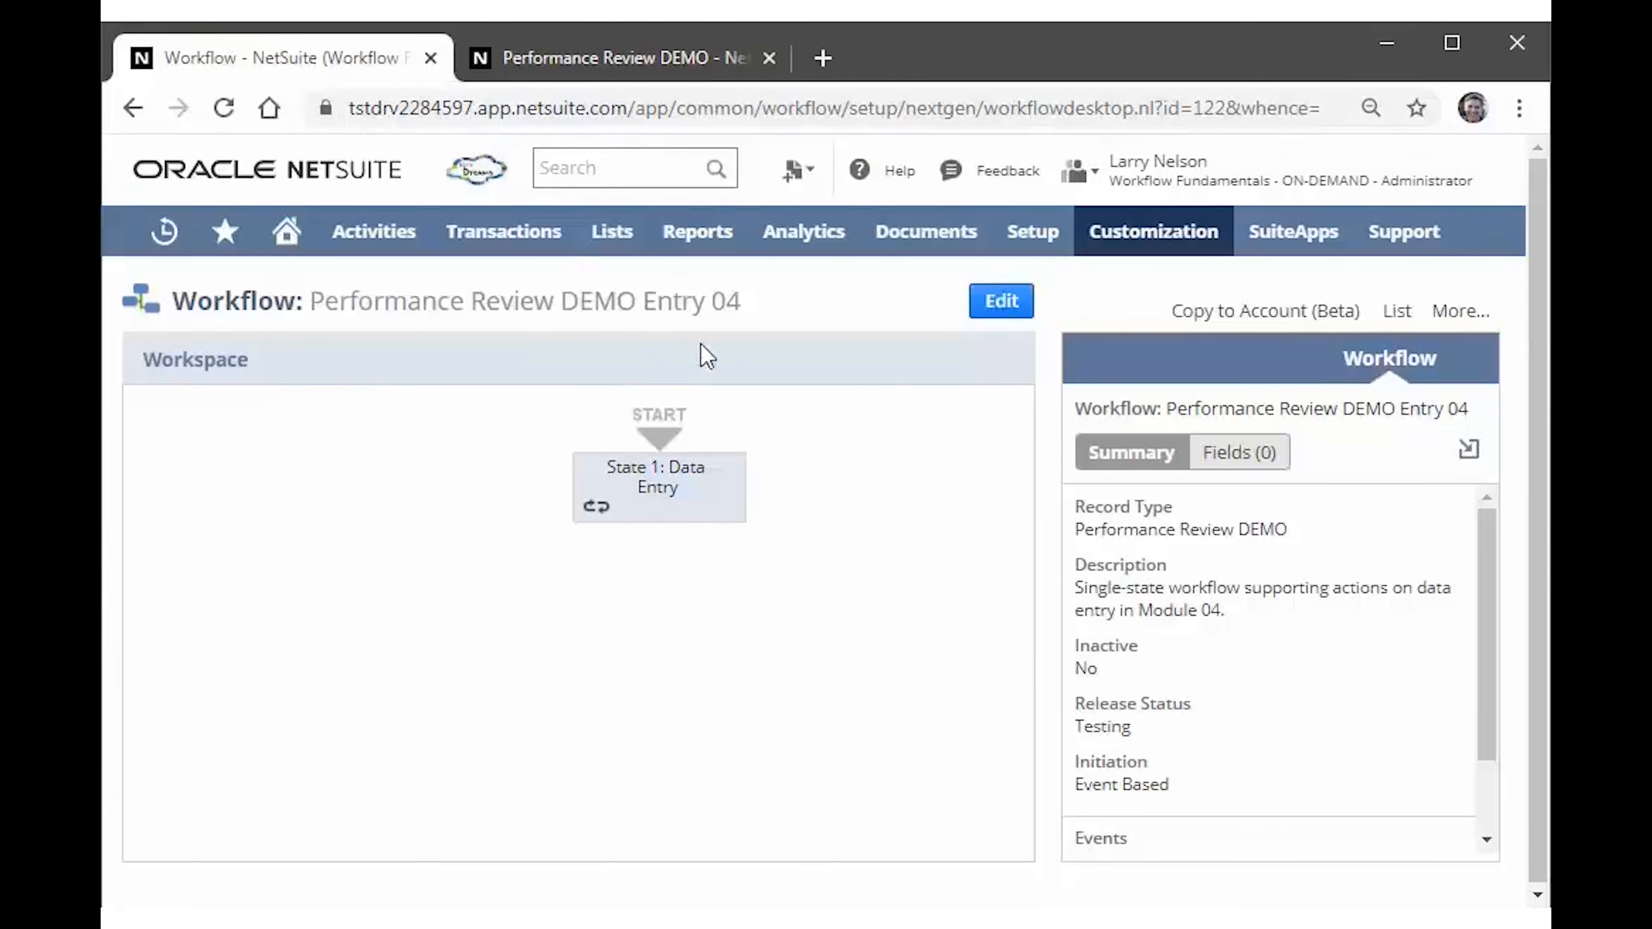
{"action": "left_click", "coordinate": [661, 501]}
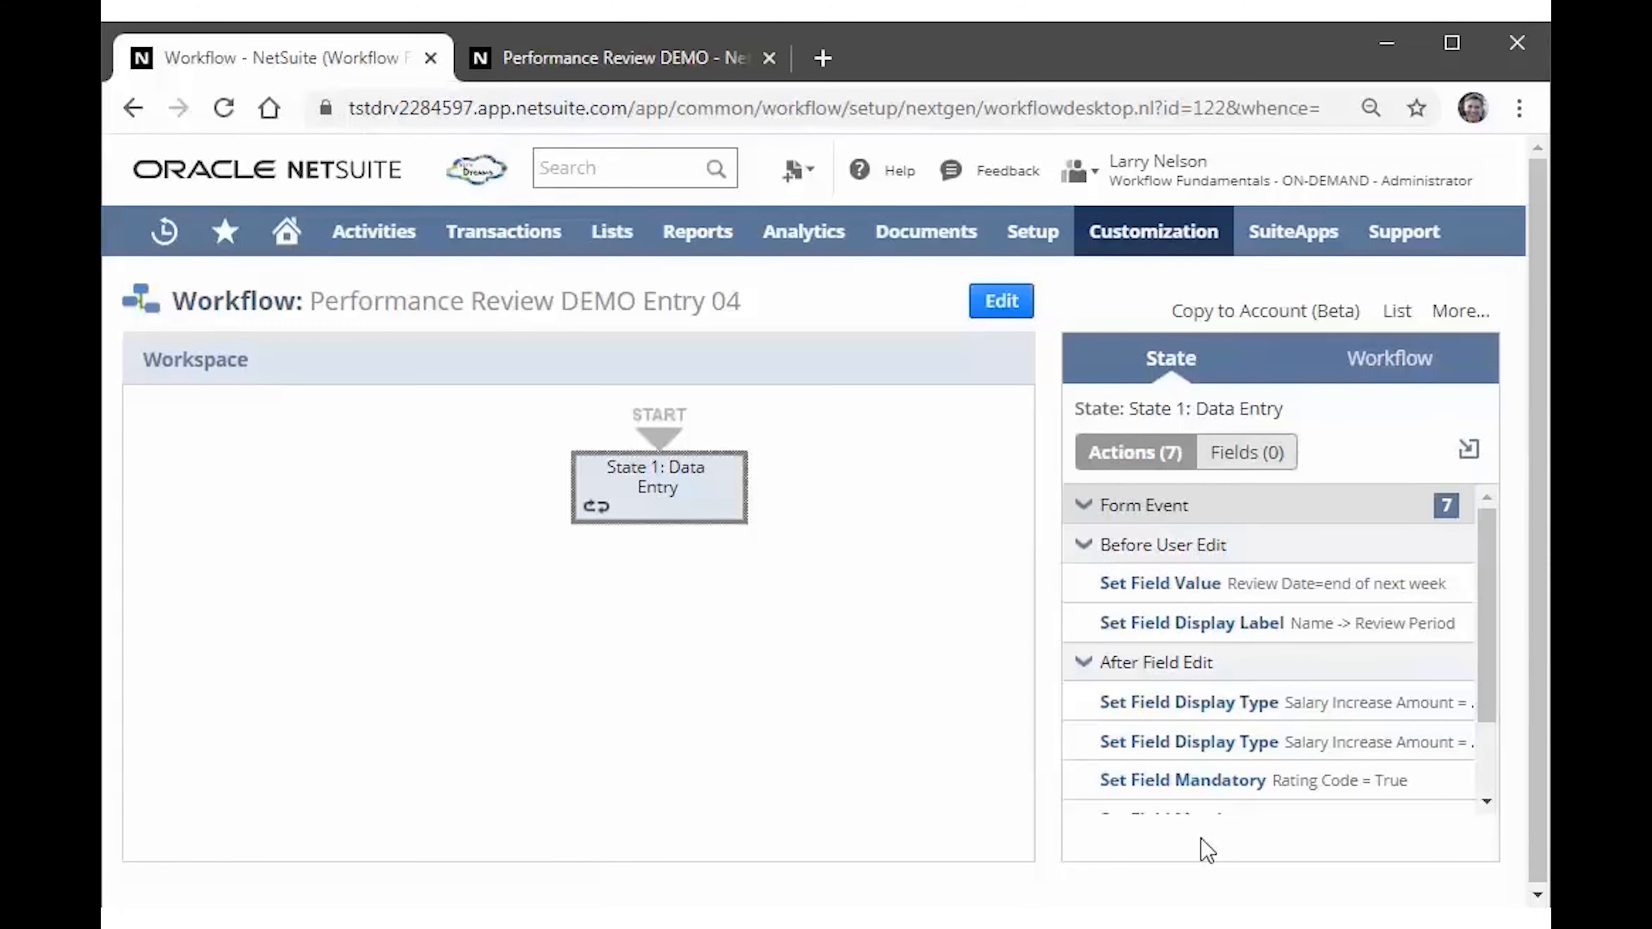
Compare the state's Before User Edit actions with the Review Date and Review Period fields on the entry form.
{"action": "mouse_move", "coordinate": [1189, 593]}
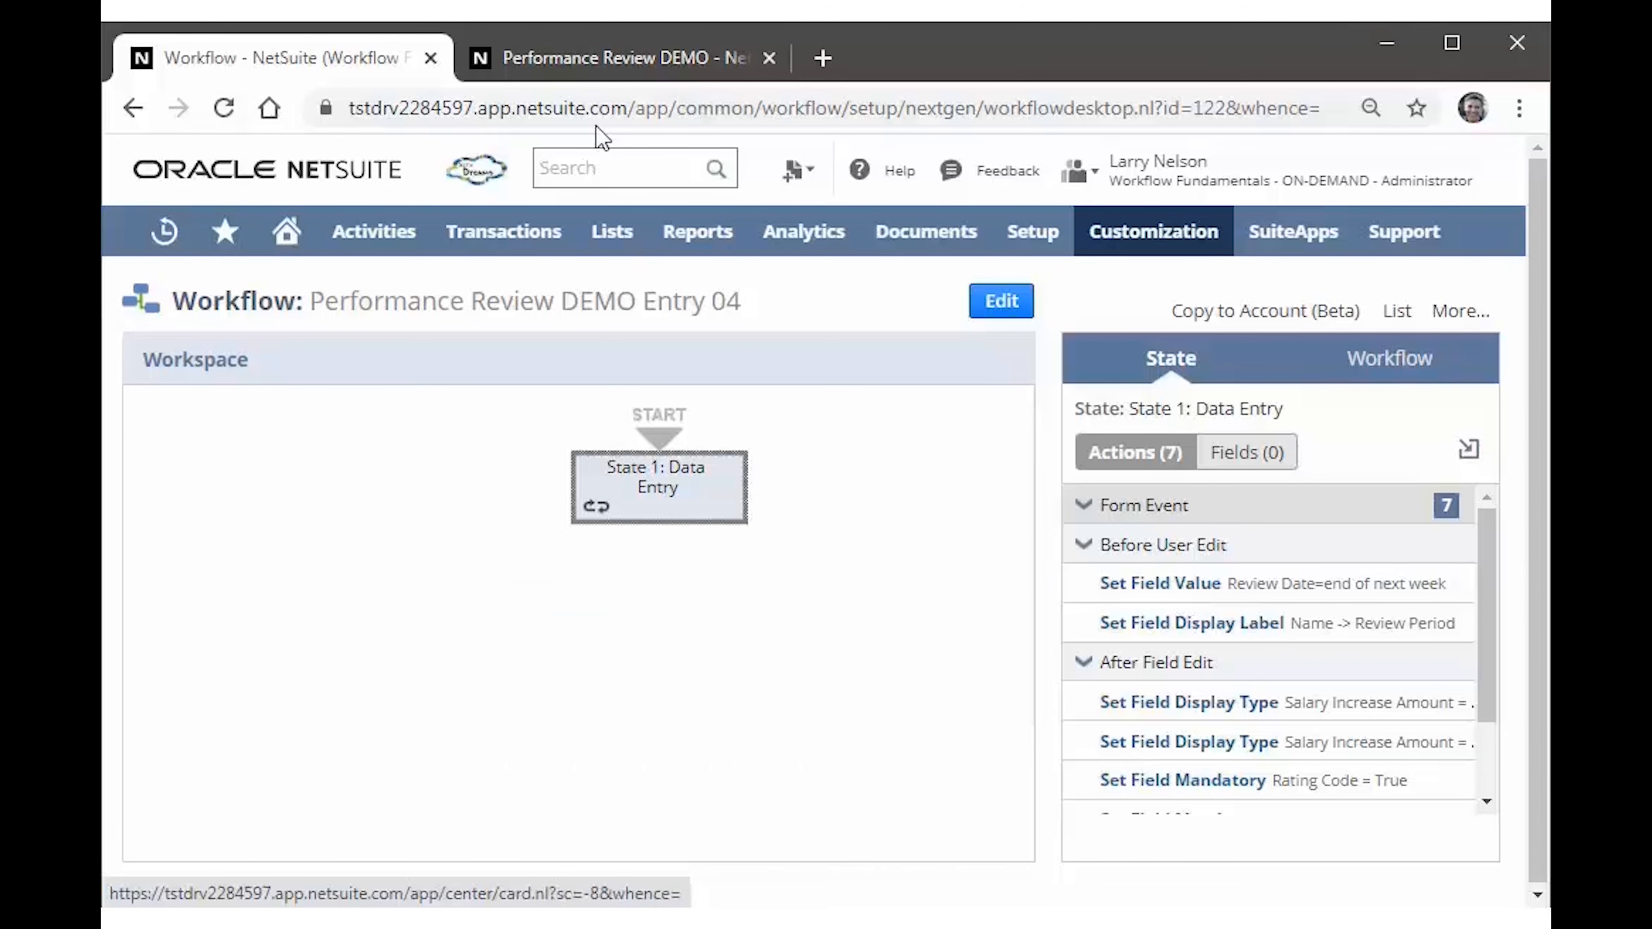
{"action": "left_click", "coordinate": [584, 64]}
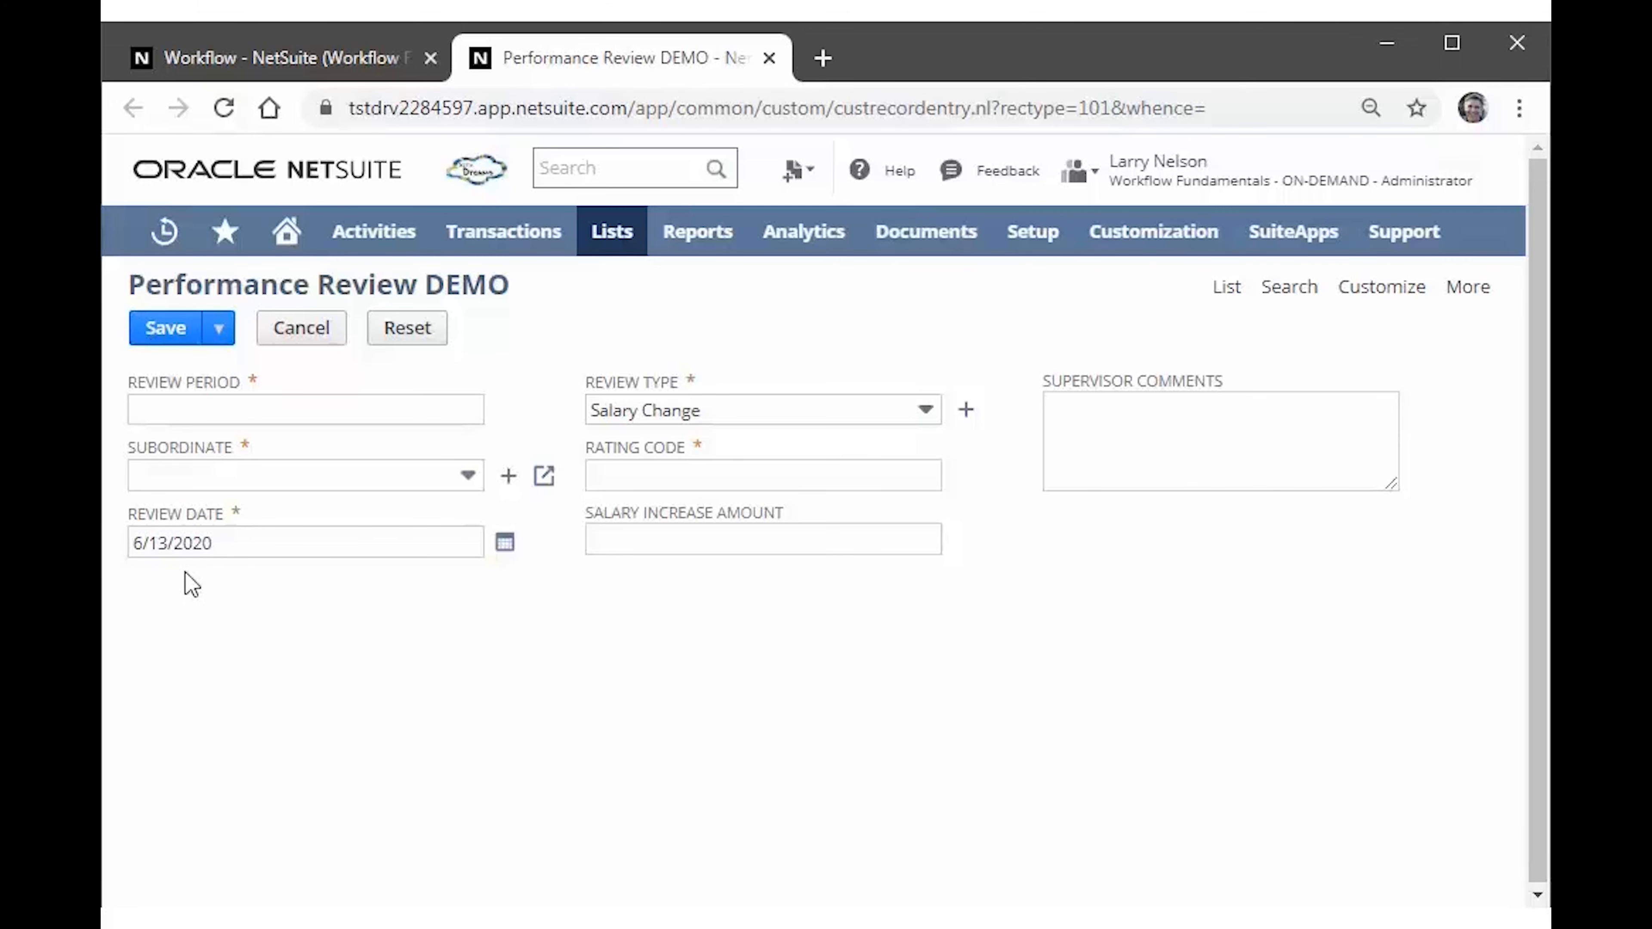
{"action": "left_click", "coordinate": [280, 59]}
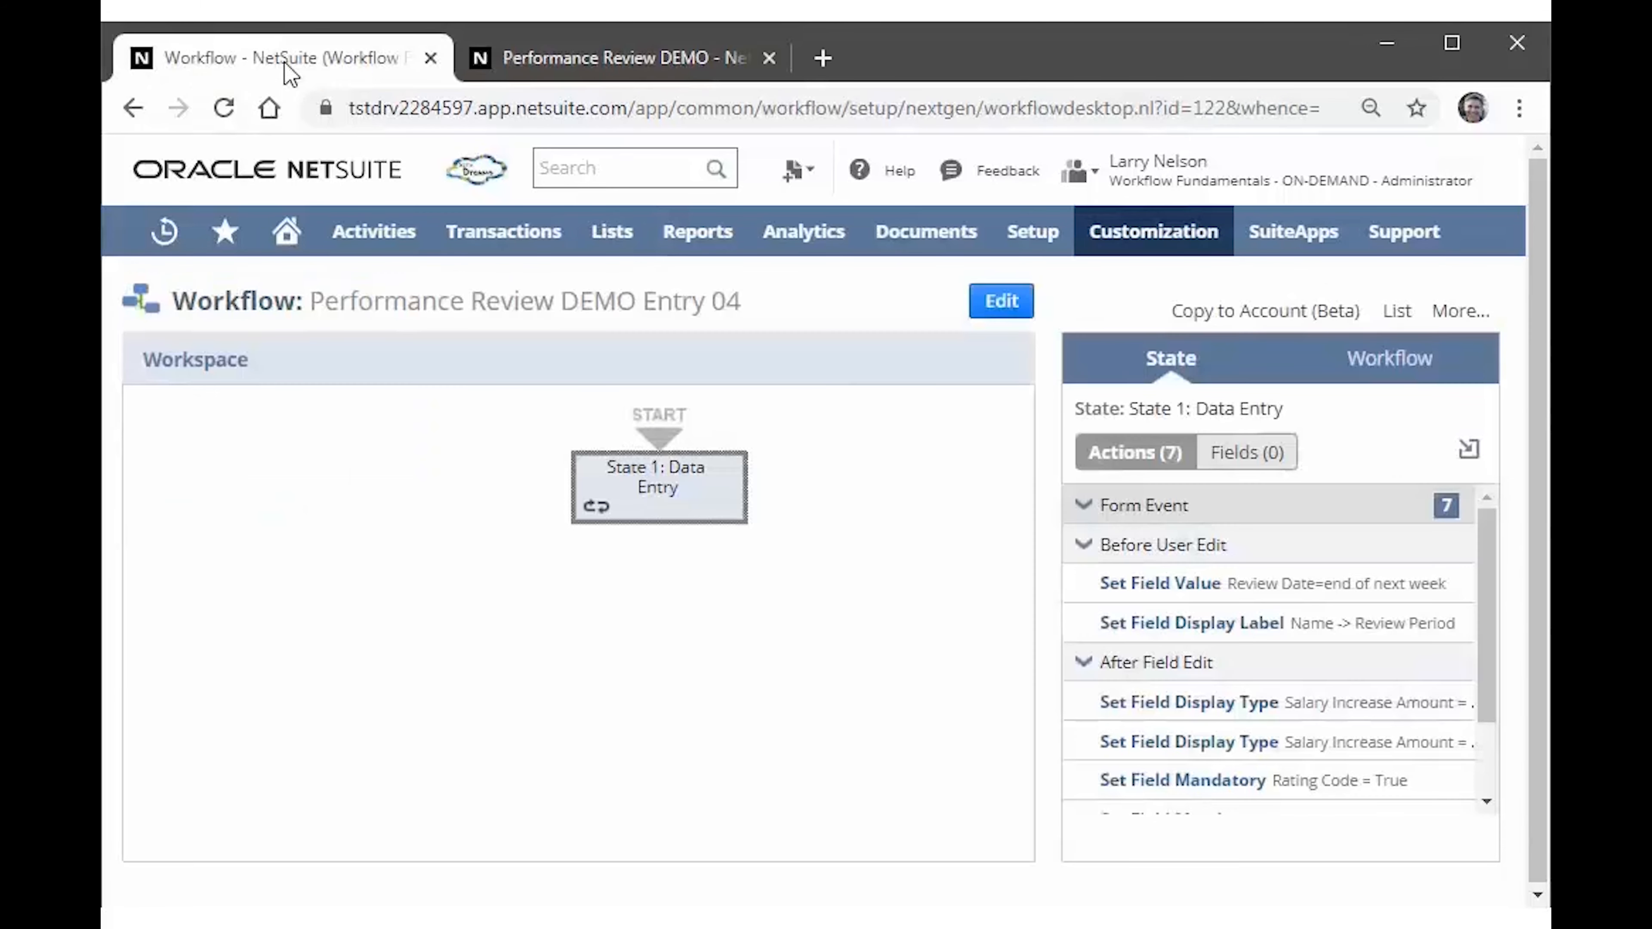
{"action": "mouse_move", "coordinate": [1163, 630]}
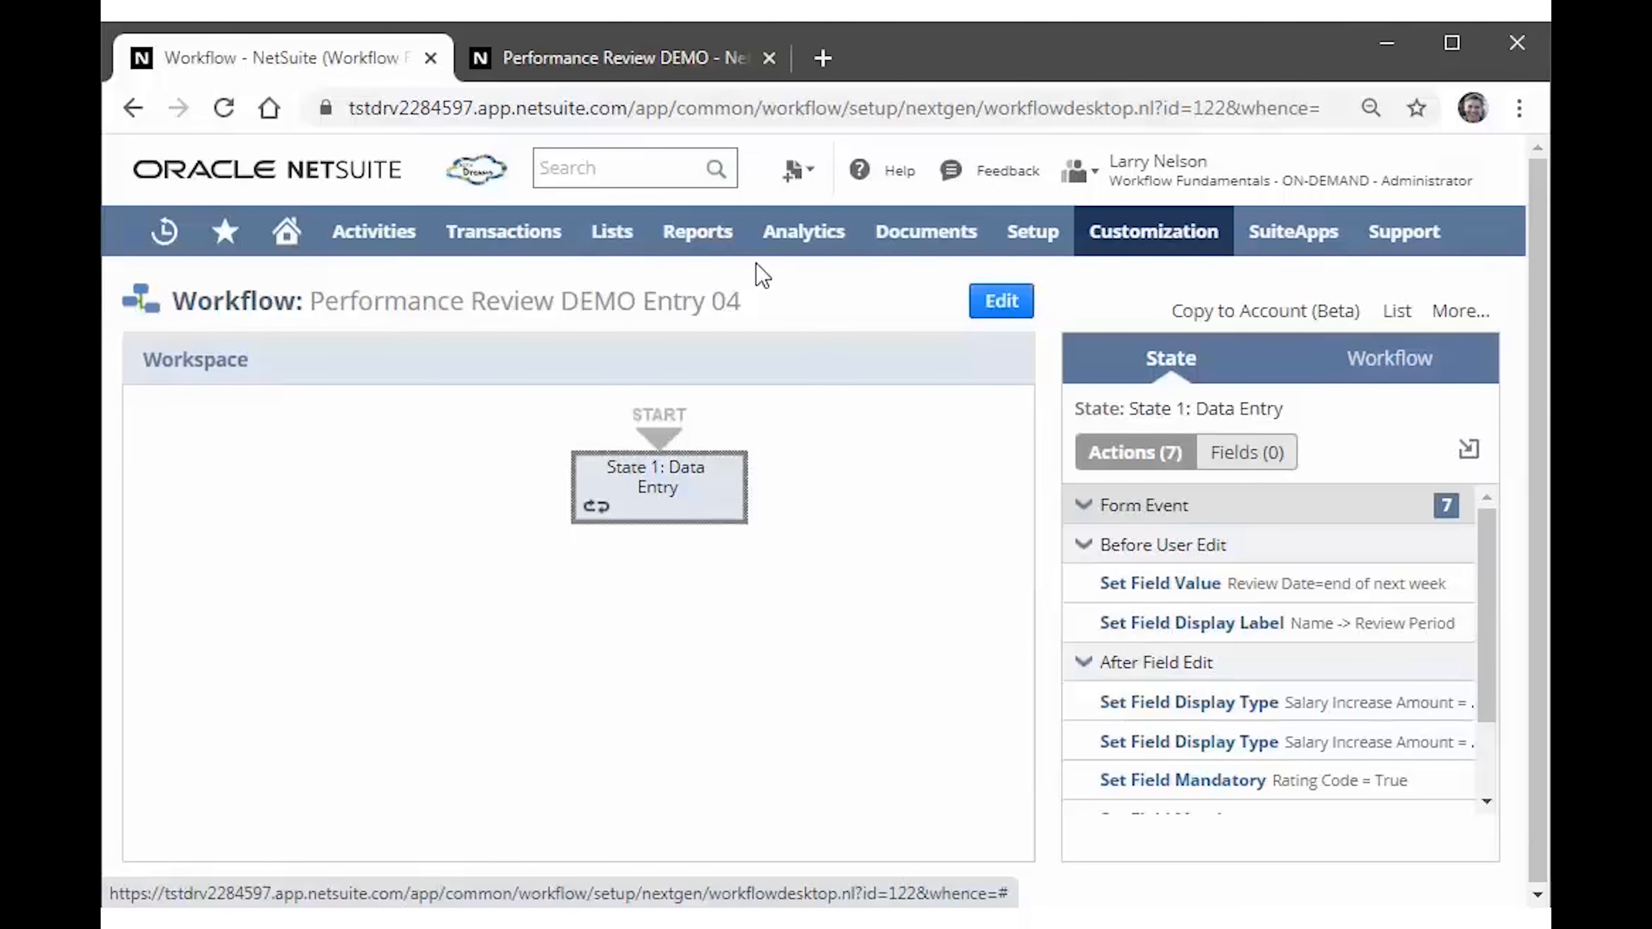
{"action": "left_click", "coordinate": [617, 60]}
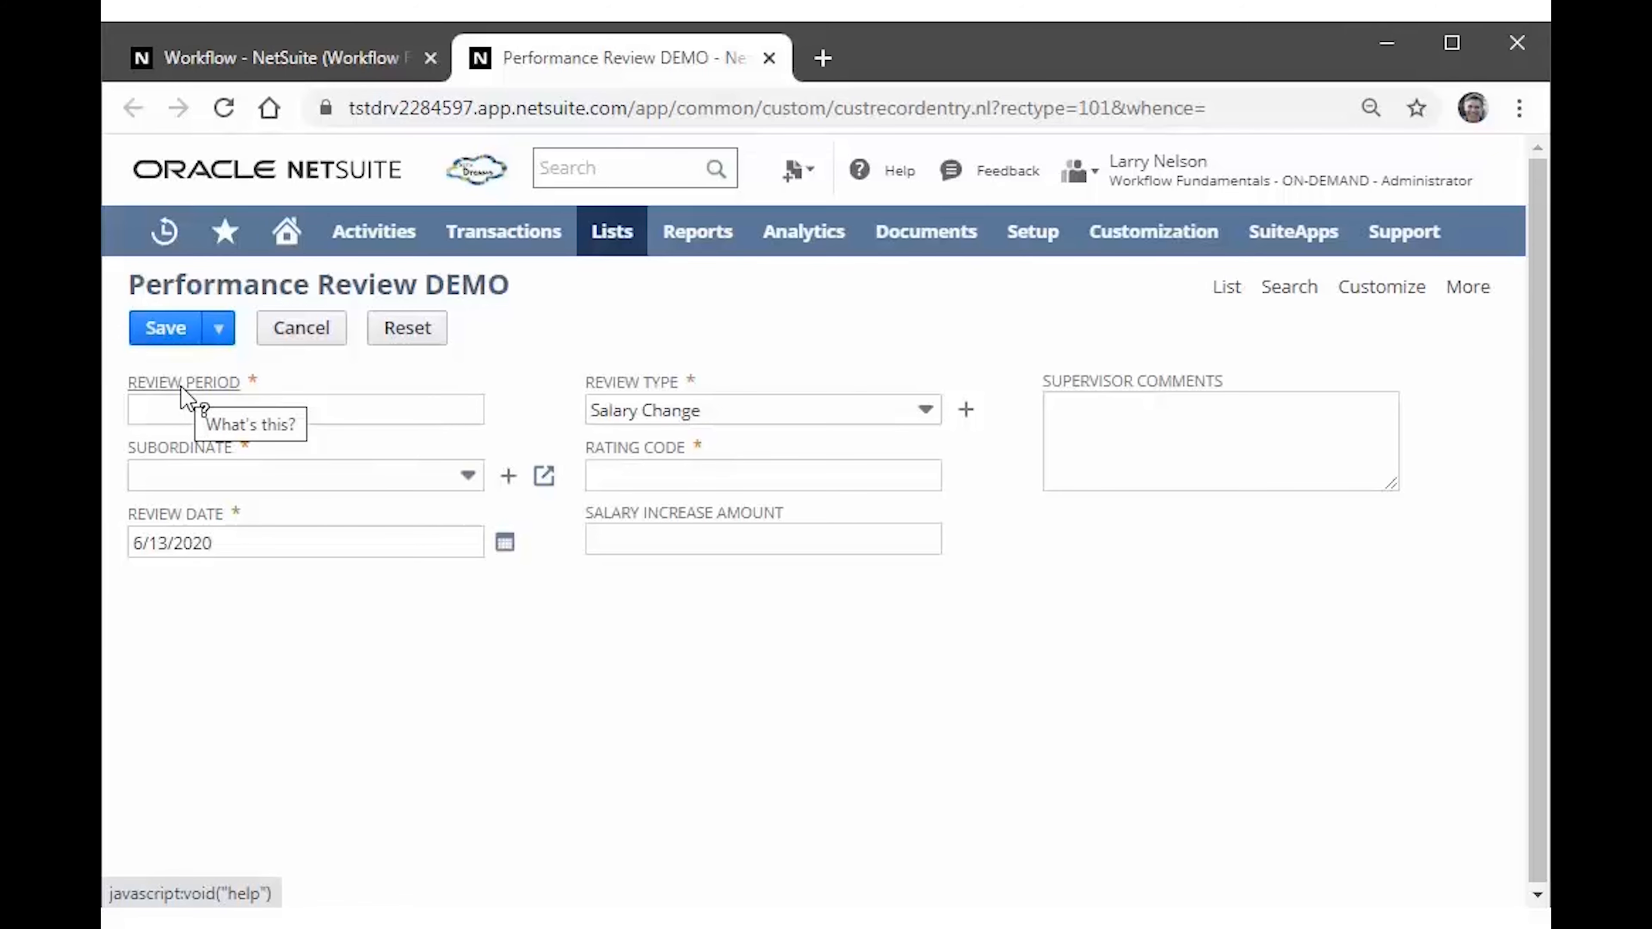
{"action": "left_click", "coordinate": [273, 57]}
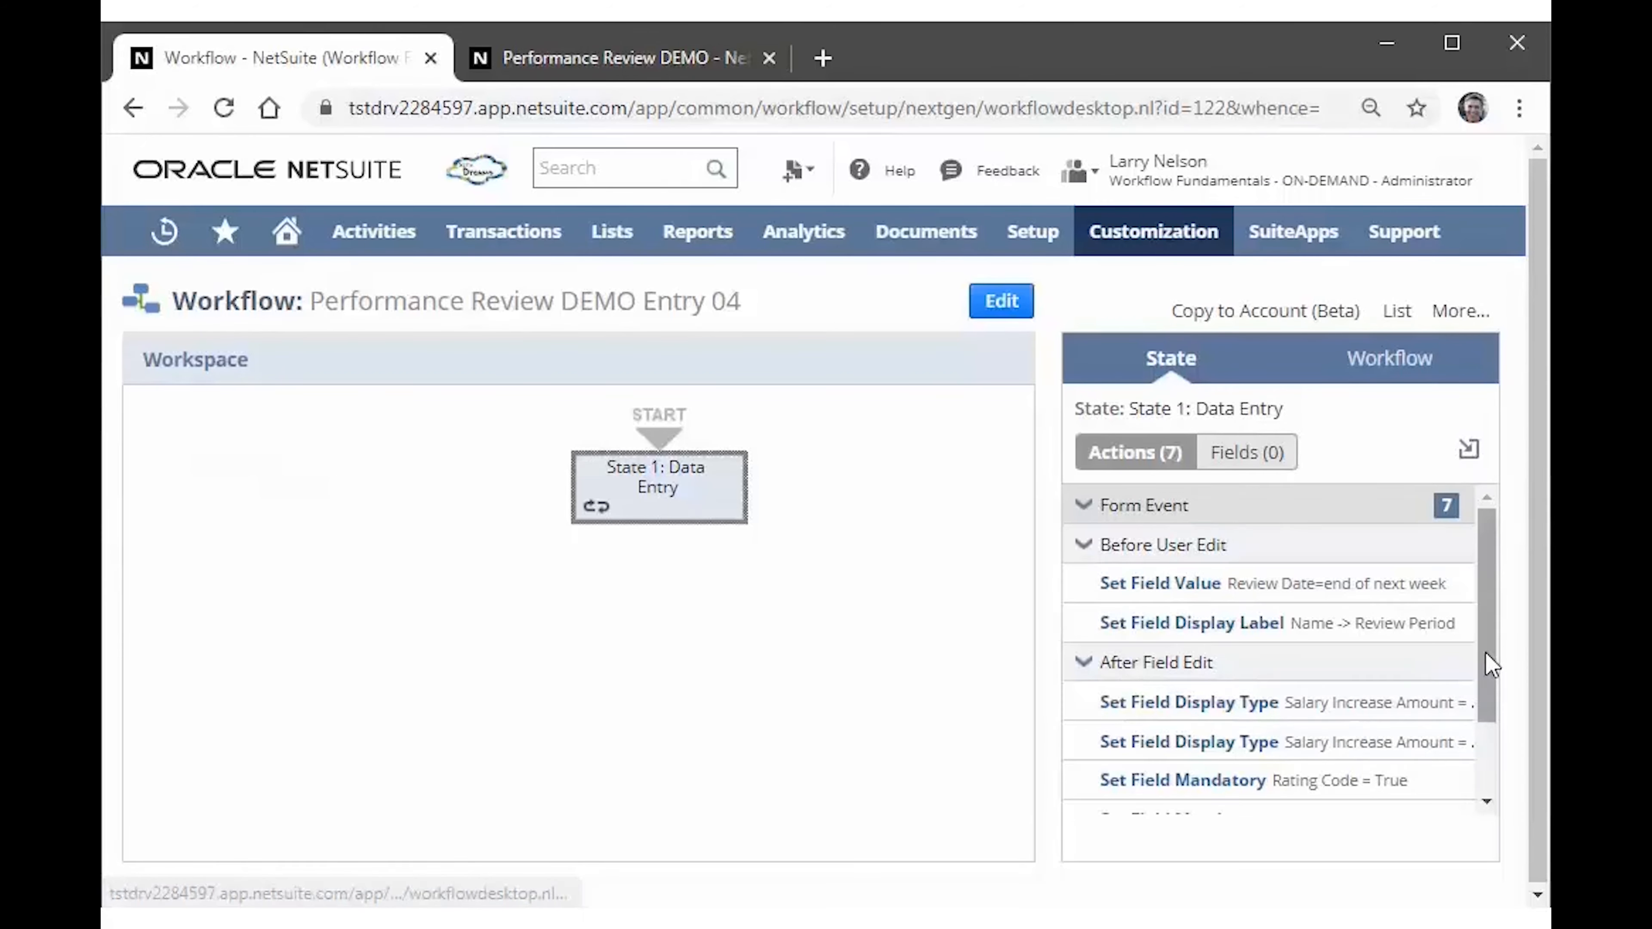
Examine the two Set Field Display Type actions for Salary Increase Amount and return to the entry form.
{"action": "left_click_drag", "start_coordinate": [1490, 665], "coordinate": [1476, 767]}
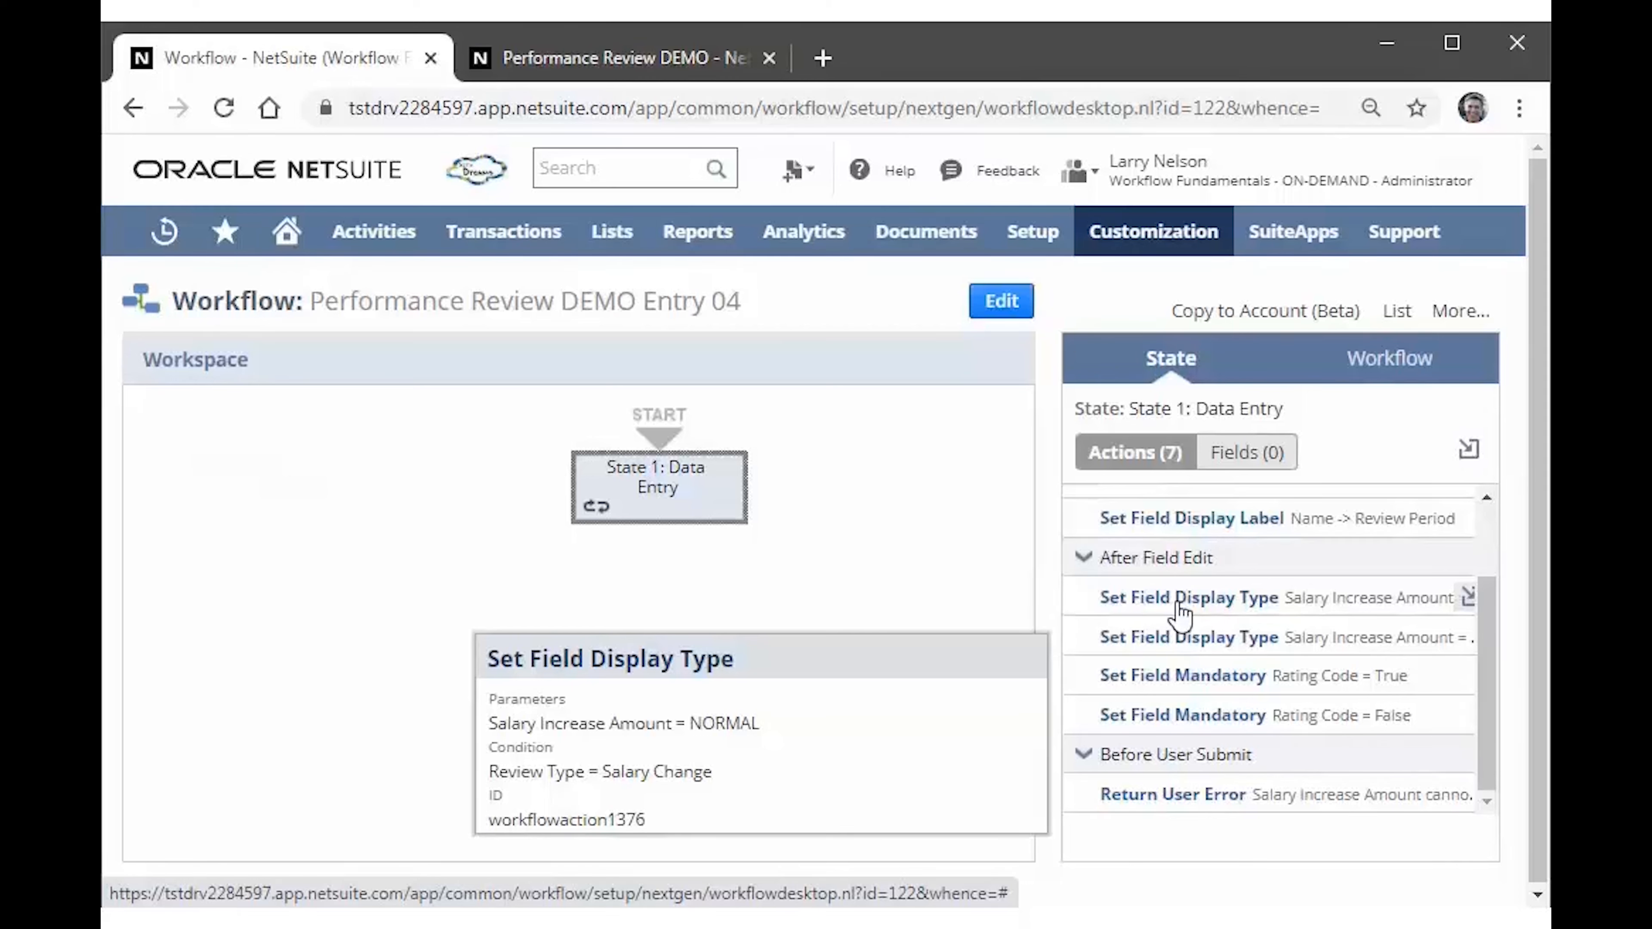
{"action": "mouse_move", "coordinate": [1177, 639]}
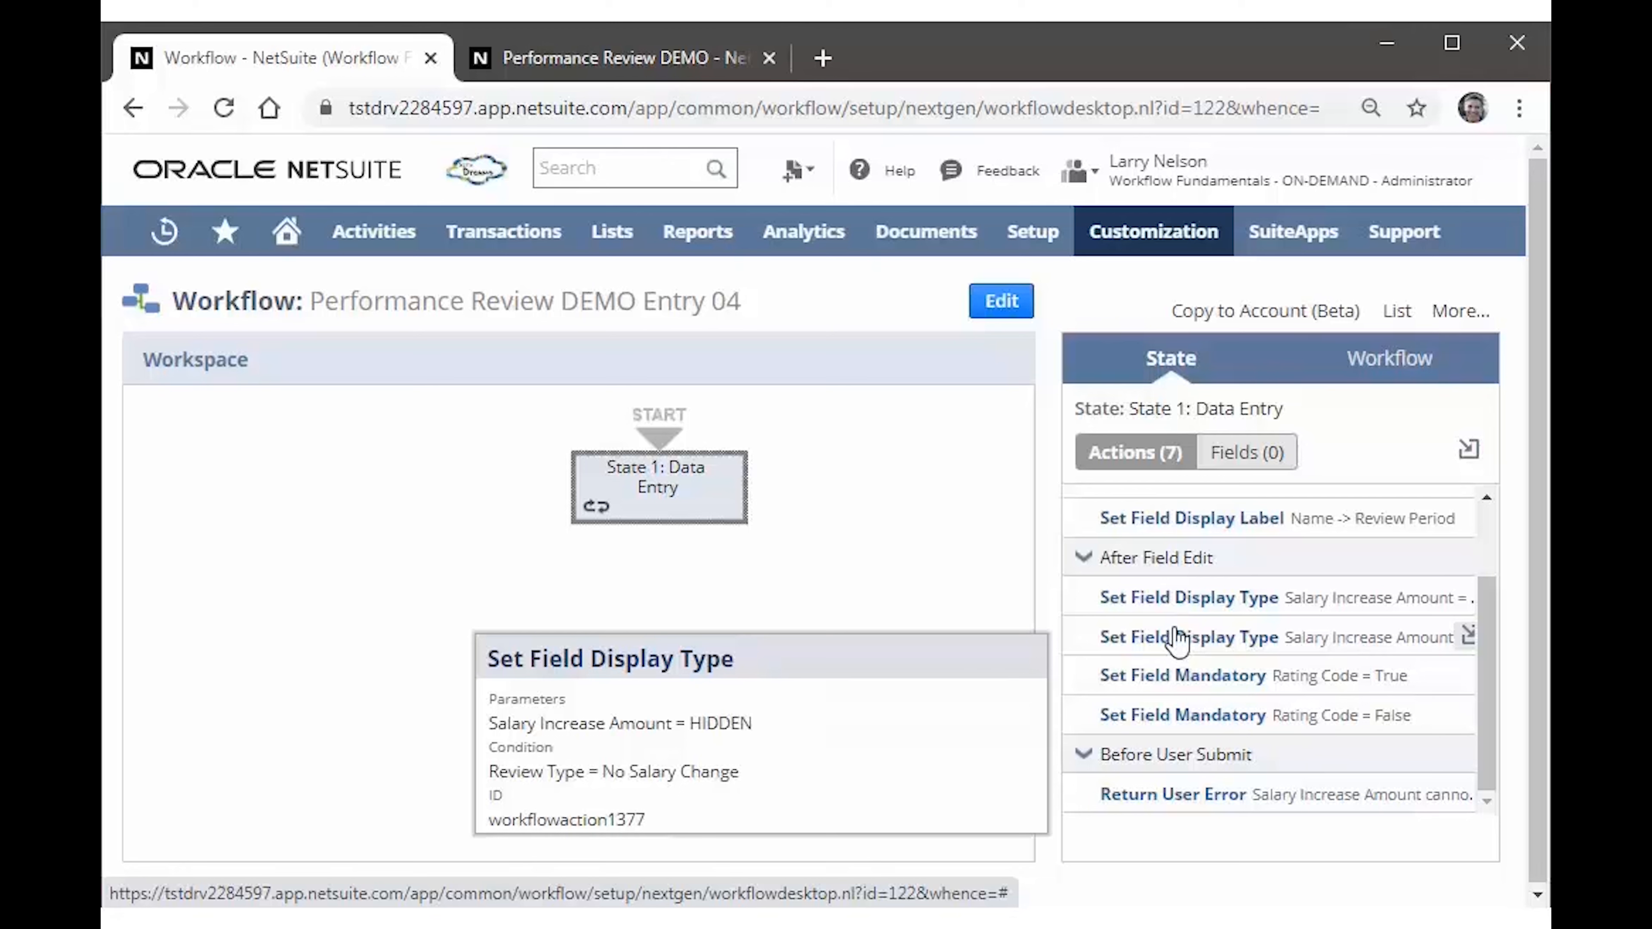
{"action": "left_click", "coordinate": [623, 60]}
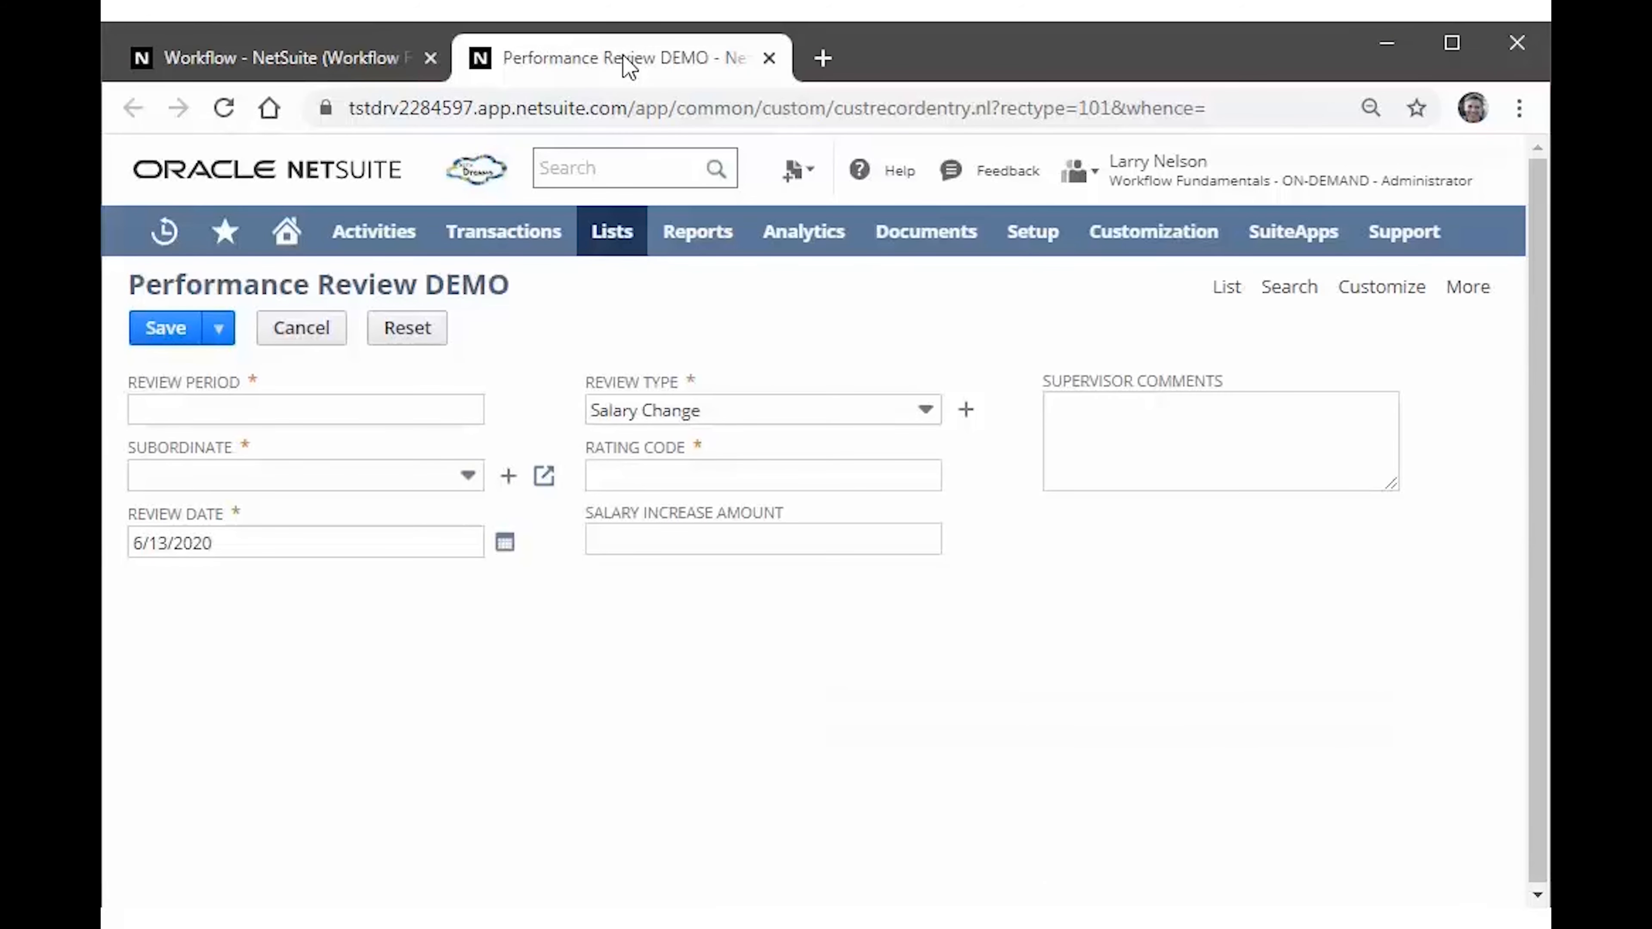
Check how the Salary Increase Amount field reacts to setting Review Type to No Salary Change and back to Salary Change.
{"action": "left_click", "coordinate": [884, 420]}
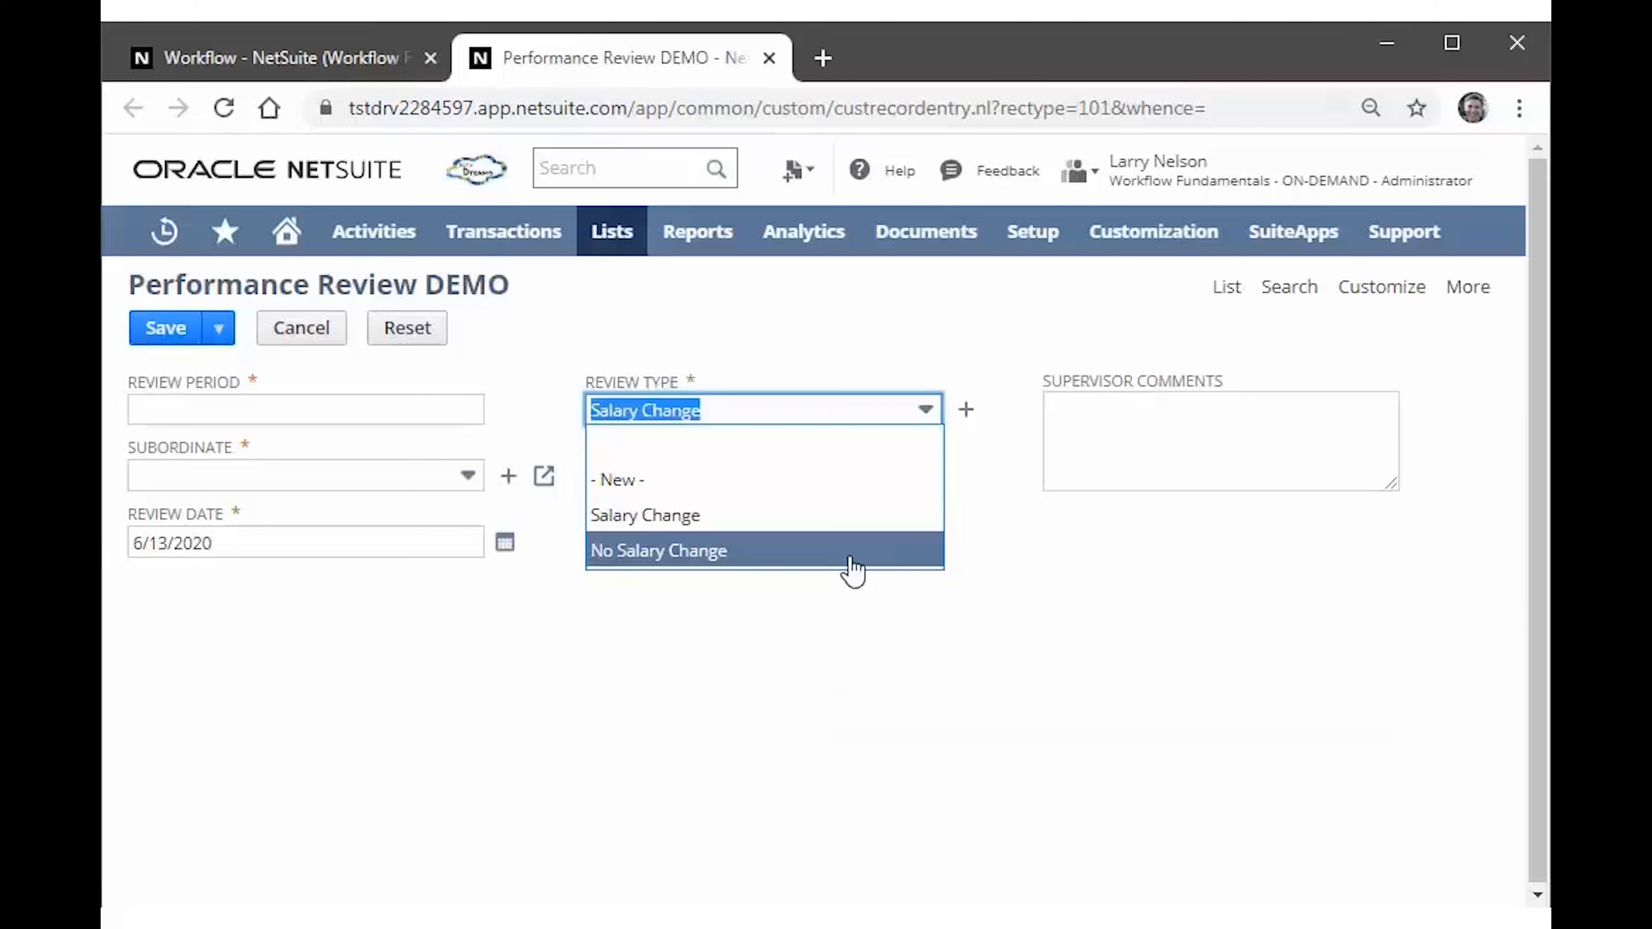
{"action": "left_click", "coordinate": [852, 566]}
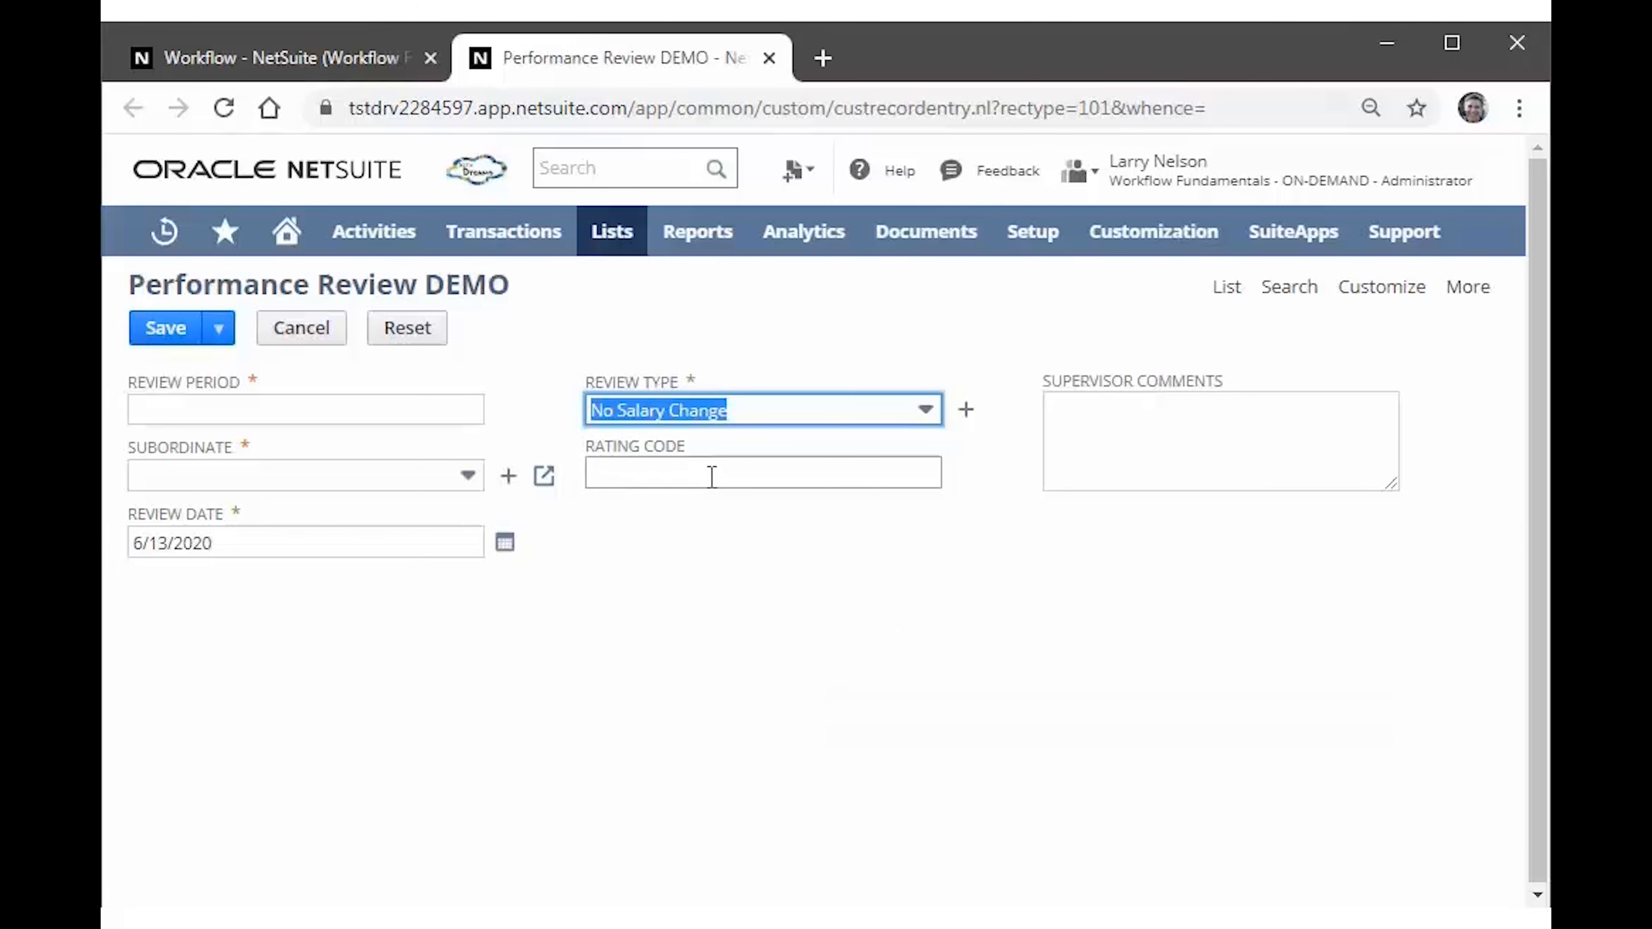
{"action": "left_click", "coordinate": [715, 591]}
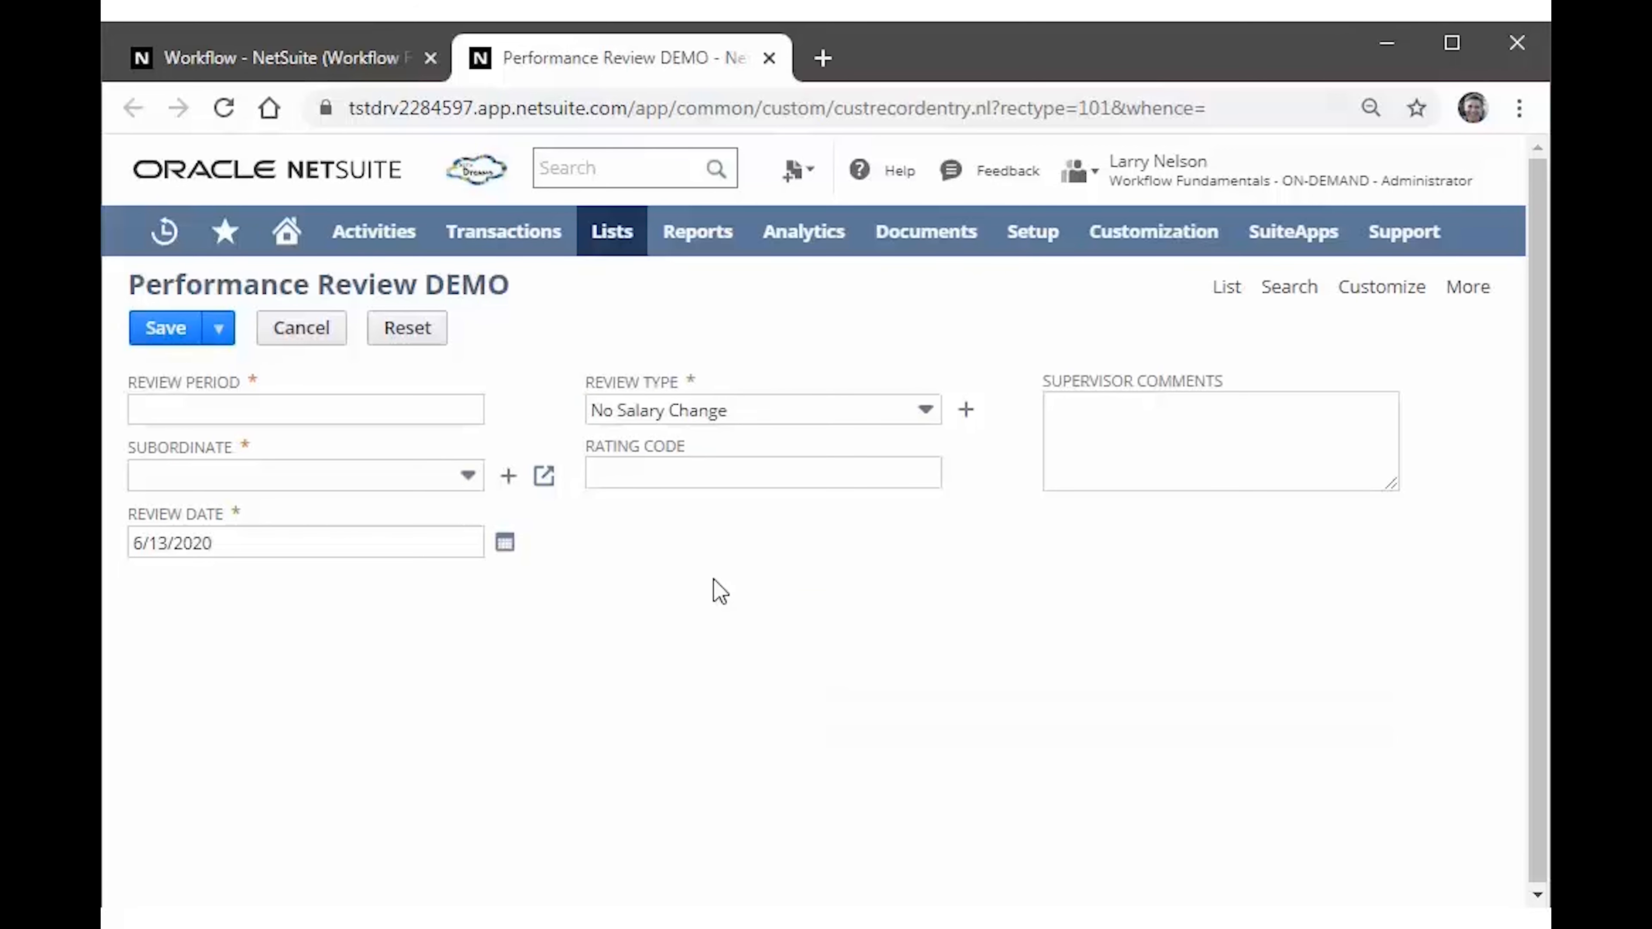
{"action": "left_click", "coordinate": [760, 411]}
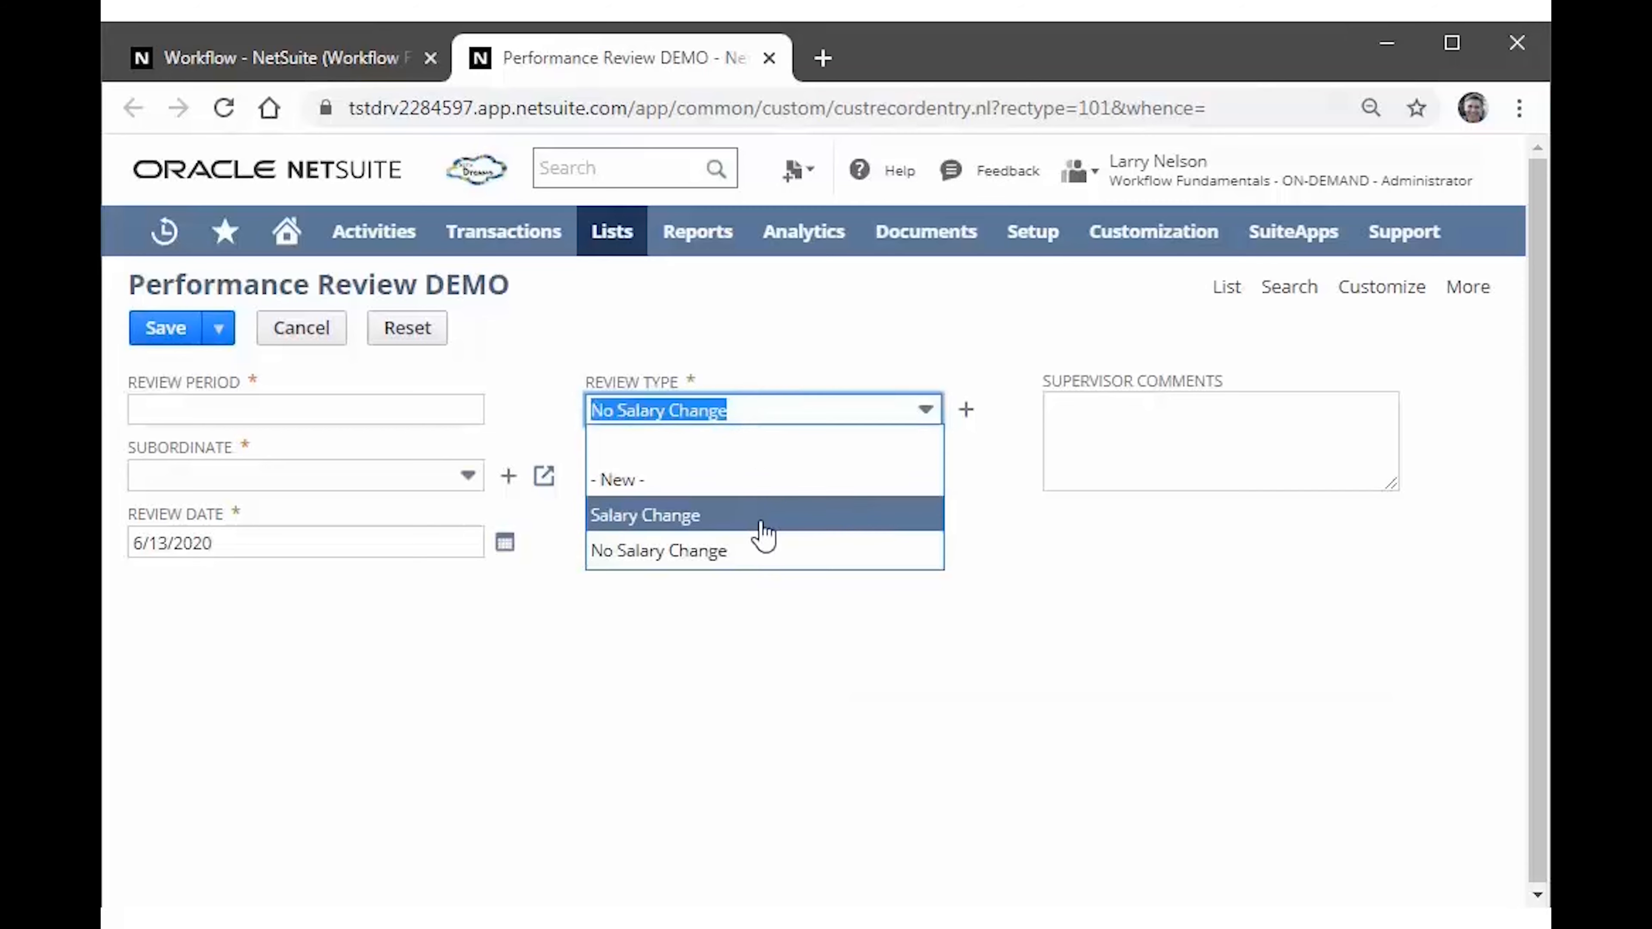
{"action": "left_click", "coordinate": [766, 524]}
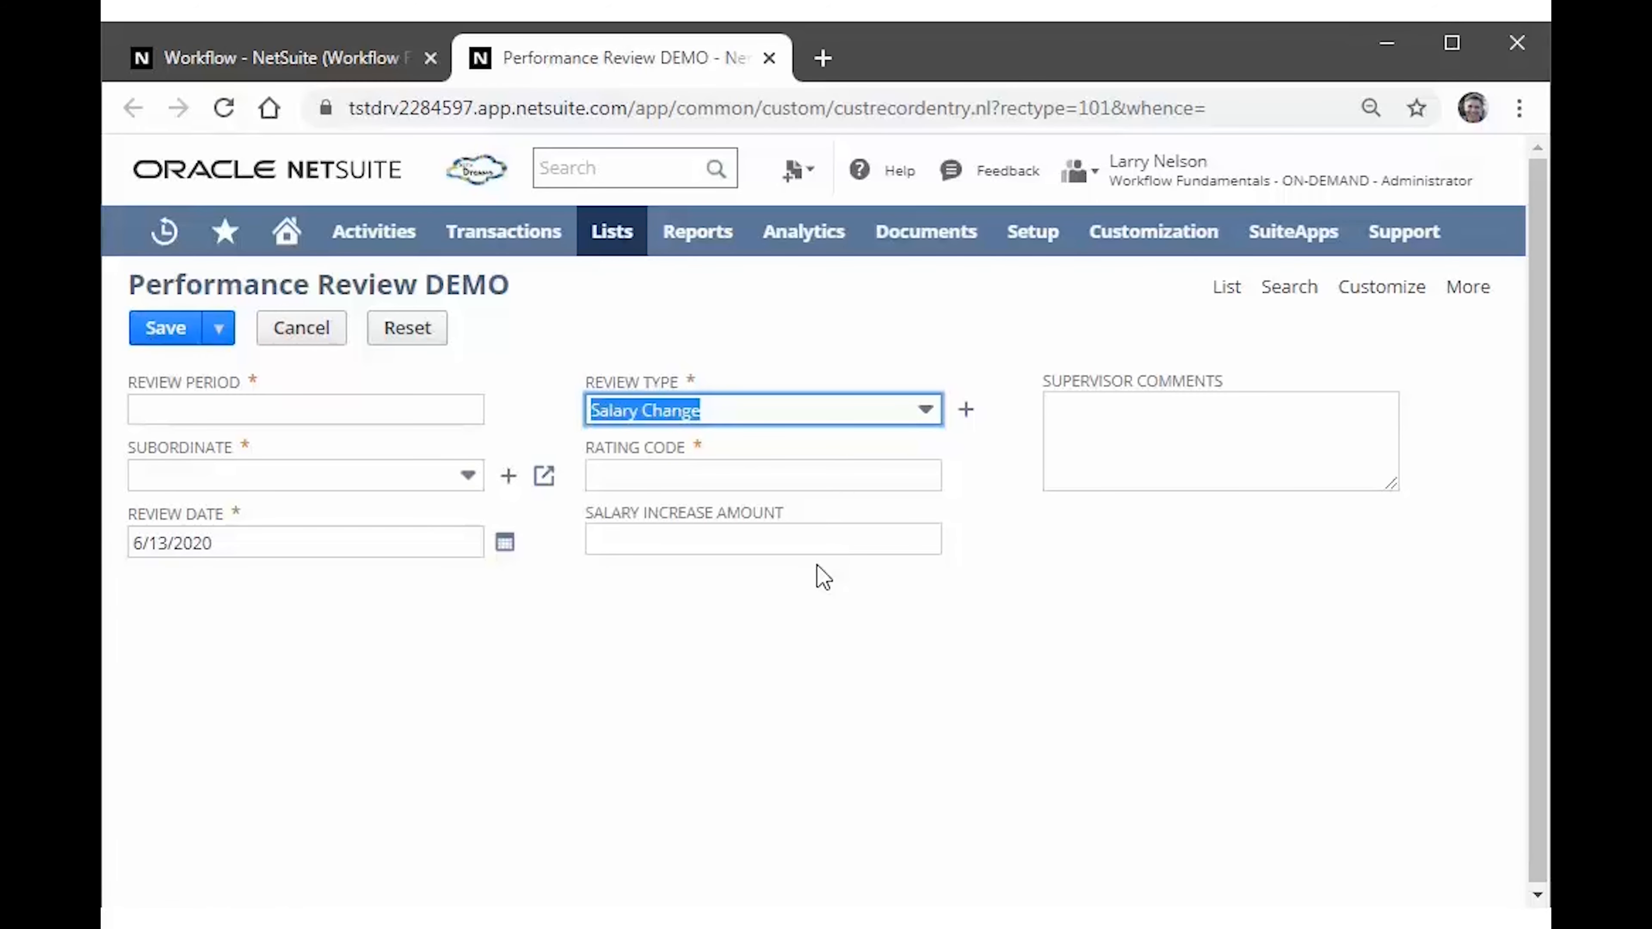
Examine the parameters and conditions of the workflow's two Set Field Mandatory actions for Rating Code.
{"action": "left_click", "coordinate": [333, 72]}
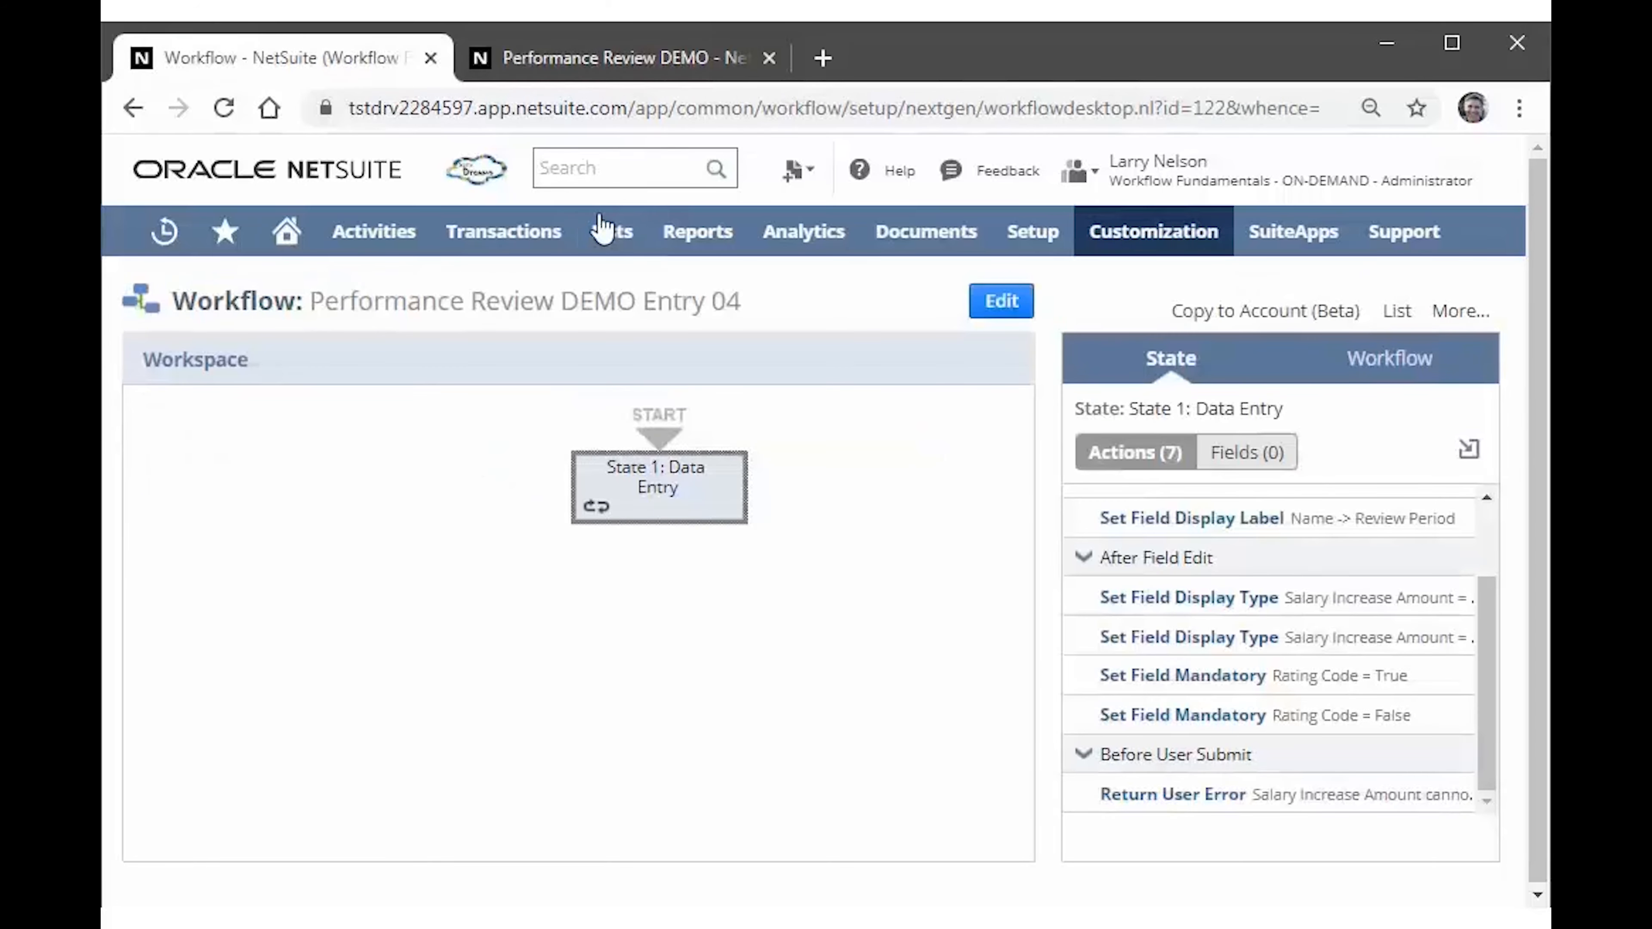
{"action": "mouse_move", "coordinate": [1372, 677]}
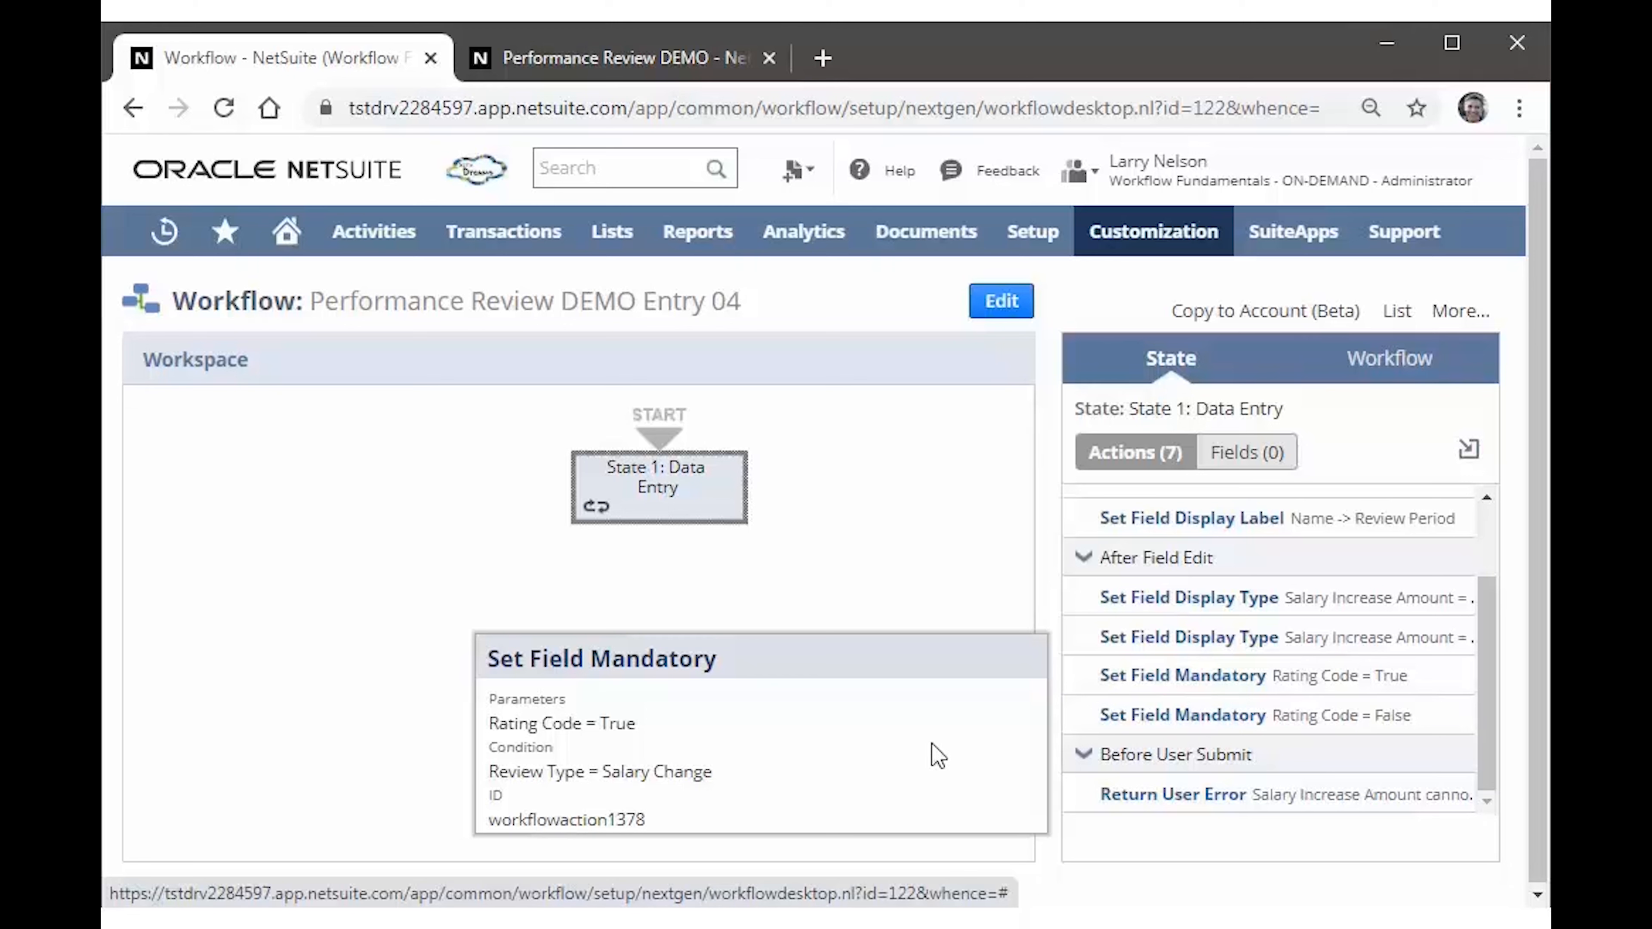
{"action": "mouse_move", "coordinate": [1164, 716]}
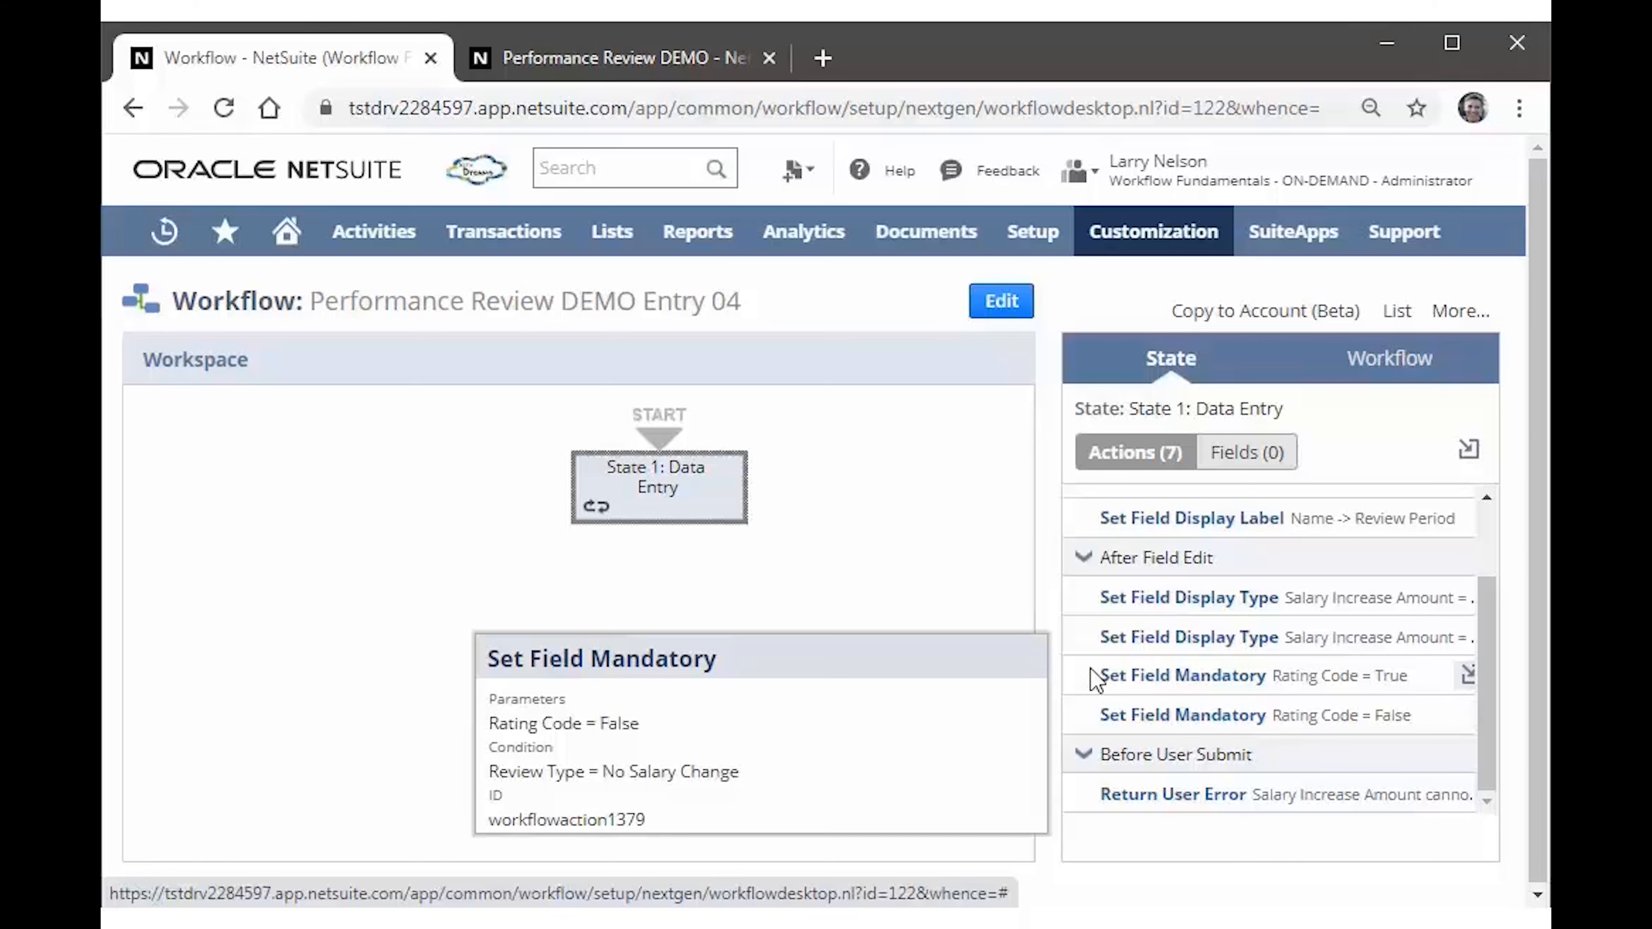
On the entry form, check the Rating Code field's mandatory marking with Review Type at No Salary Change and again at Salary Change.
{"action": "left_click", "coordinate": [652, 69]}
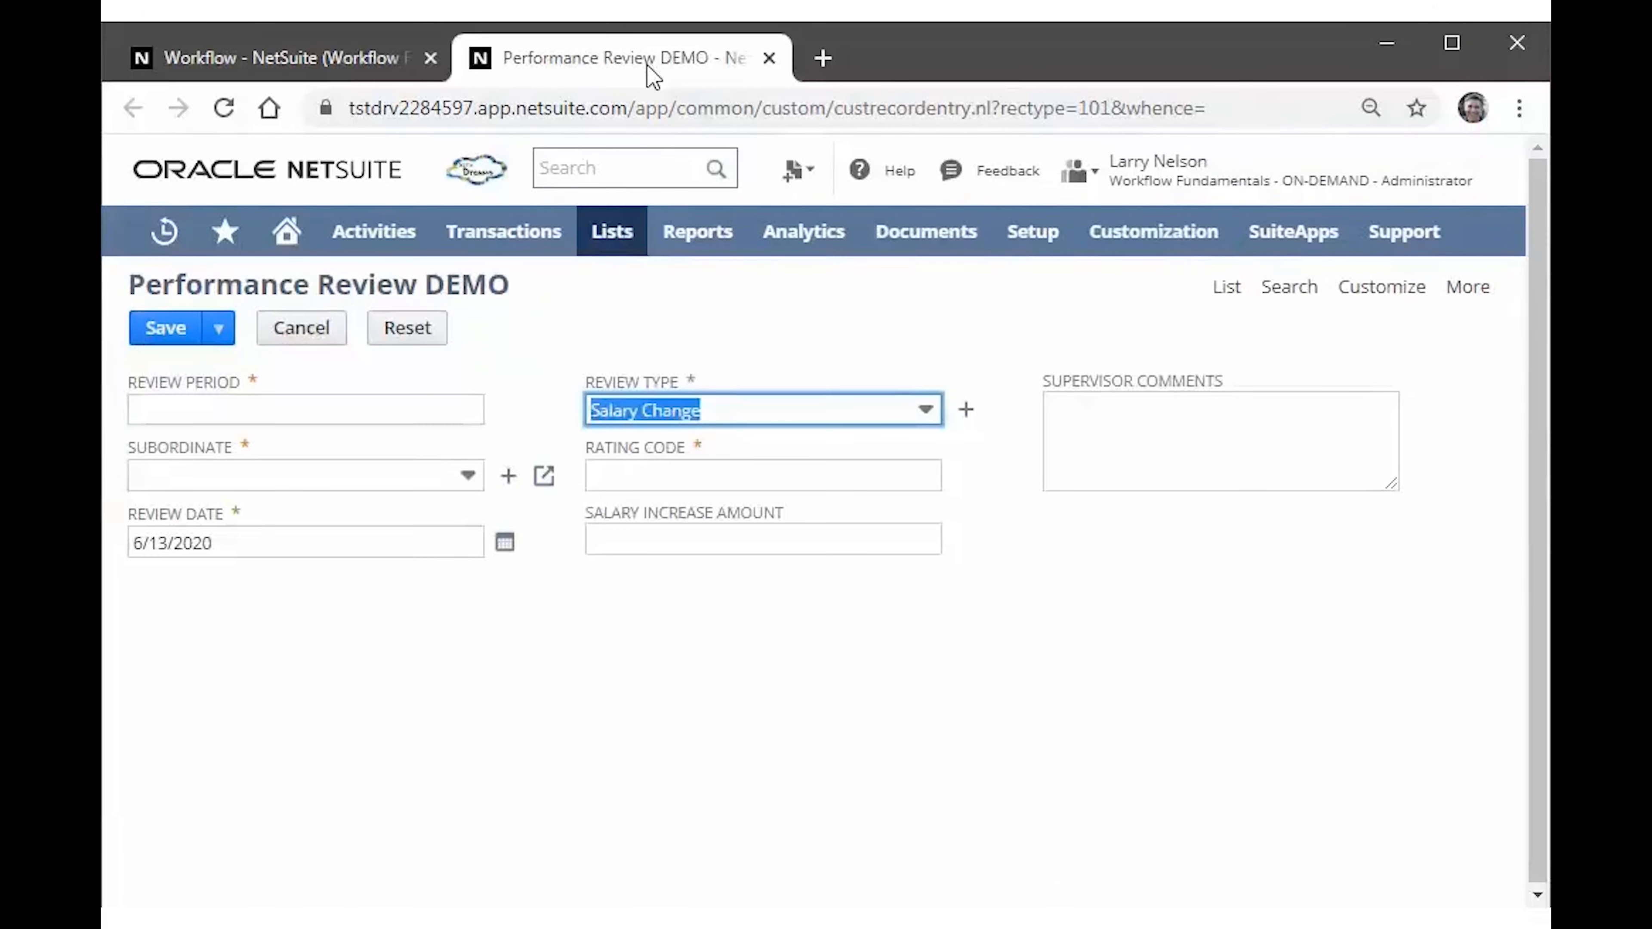
{"action": "left_click", "coordinate": [649, 327]}
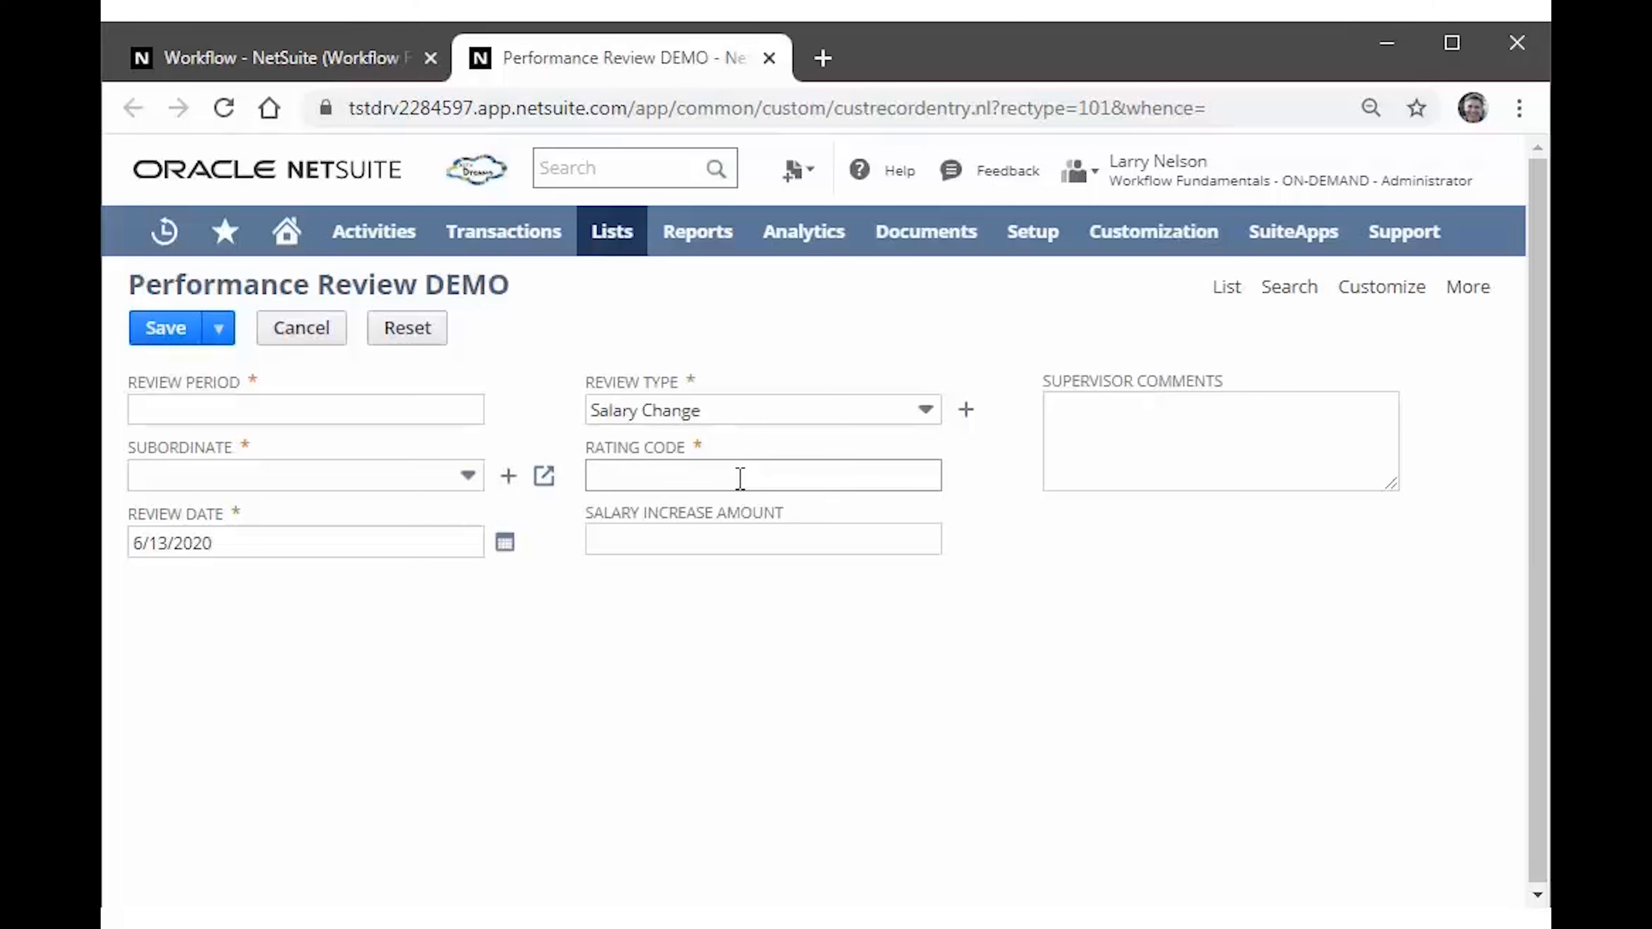
{"action": "left_click", "coordinate": [726, 416]}
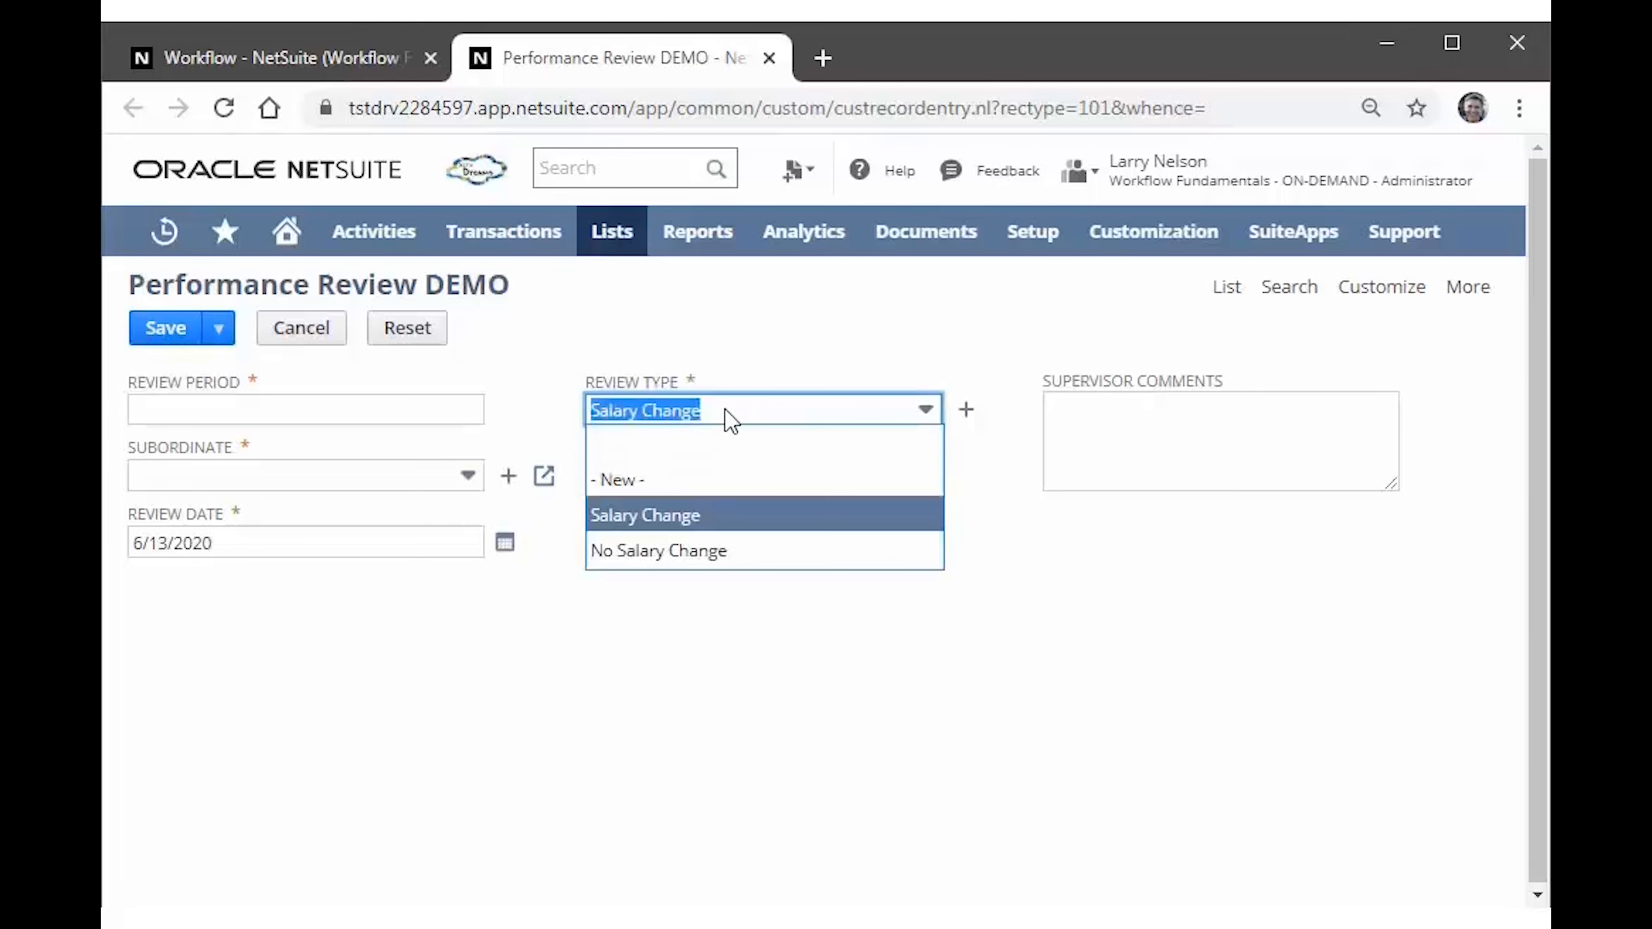
{"action": "left_click", "coordinate": [733, 555]}
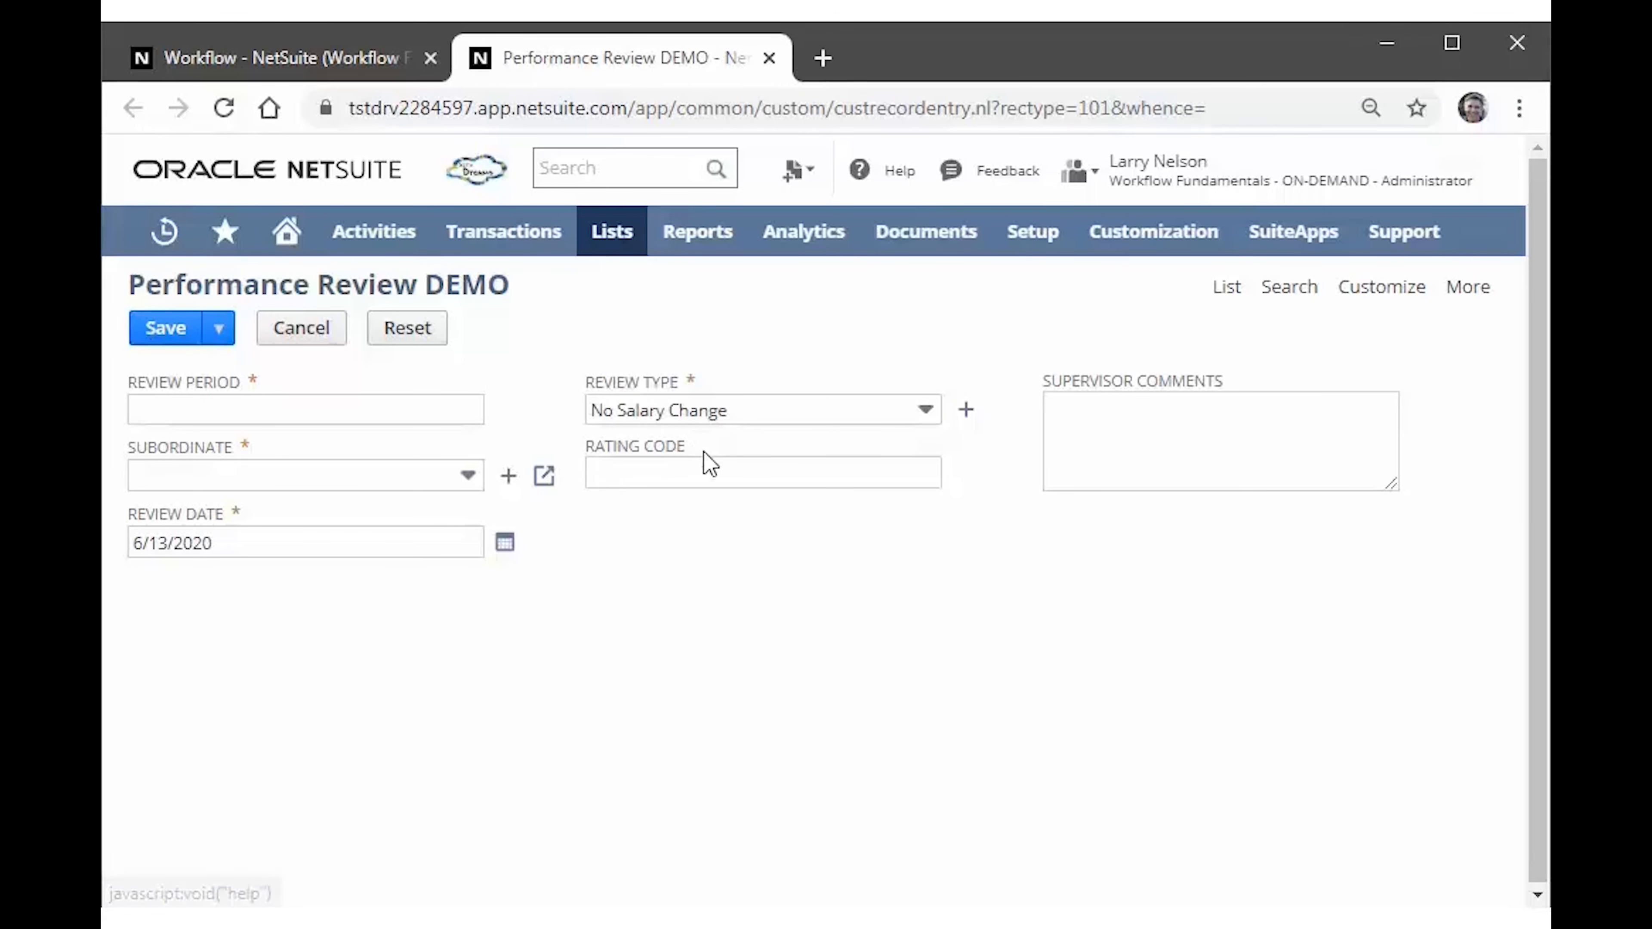
{"action": "left_click", "coordinate": [709, 410]}
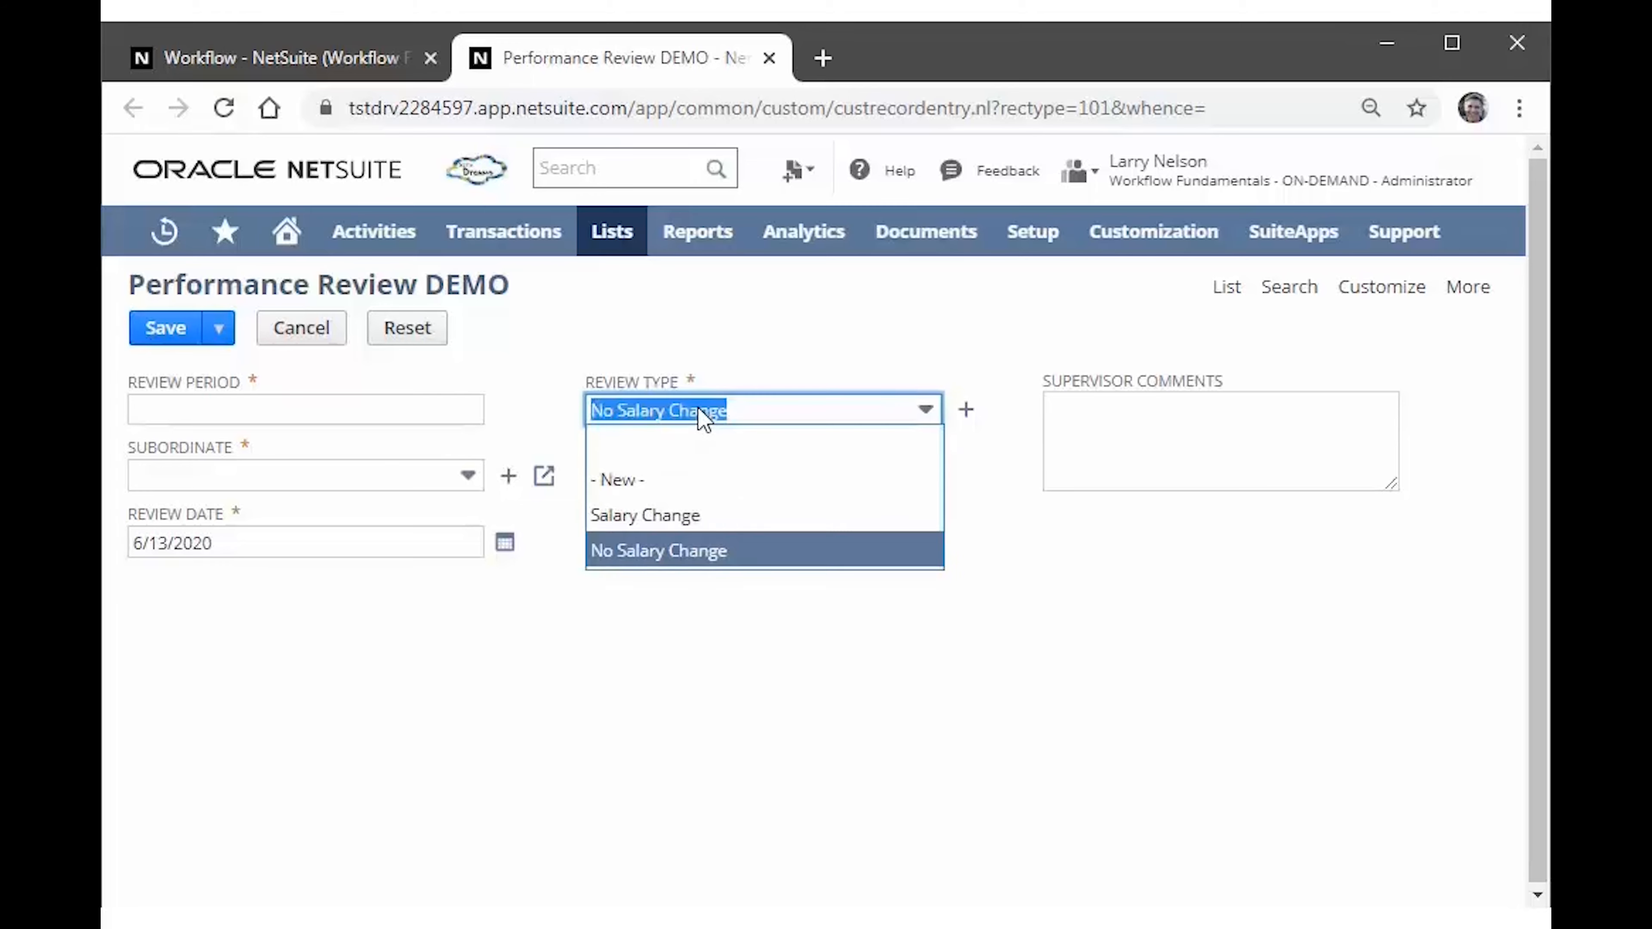
{"action": "left_click", "coordinate": [657, 513]}
Examine the Return User Error action for Salary Increase Amount under the workflow's Before User Submit trigger.
{"action": "left_click", "coordinate": [347, 54]}
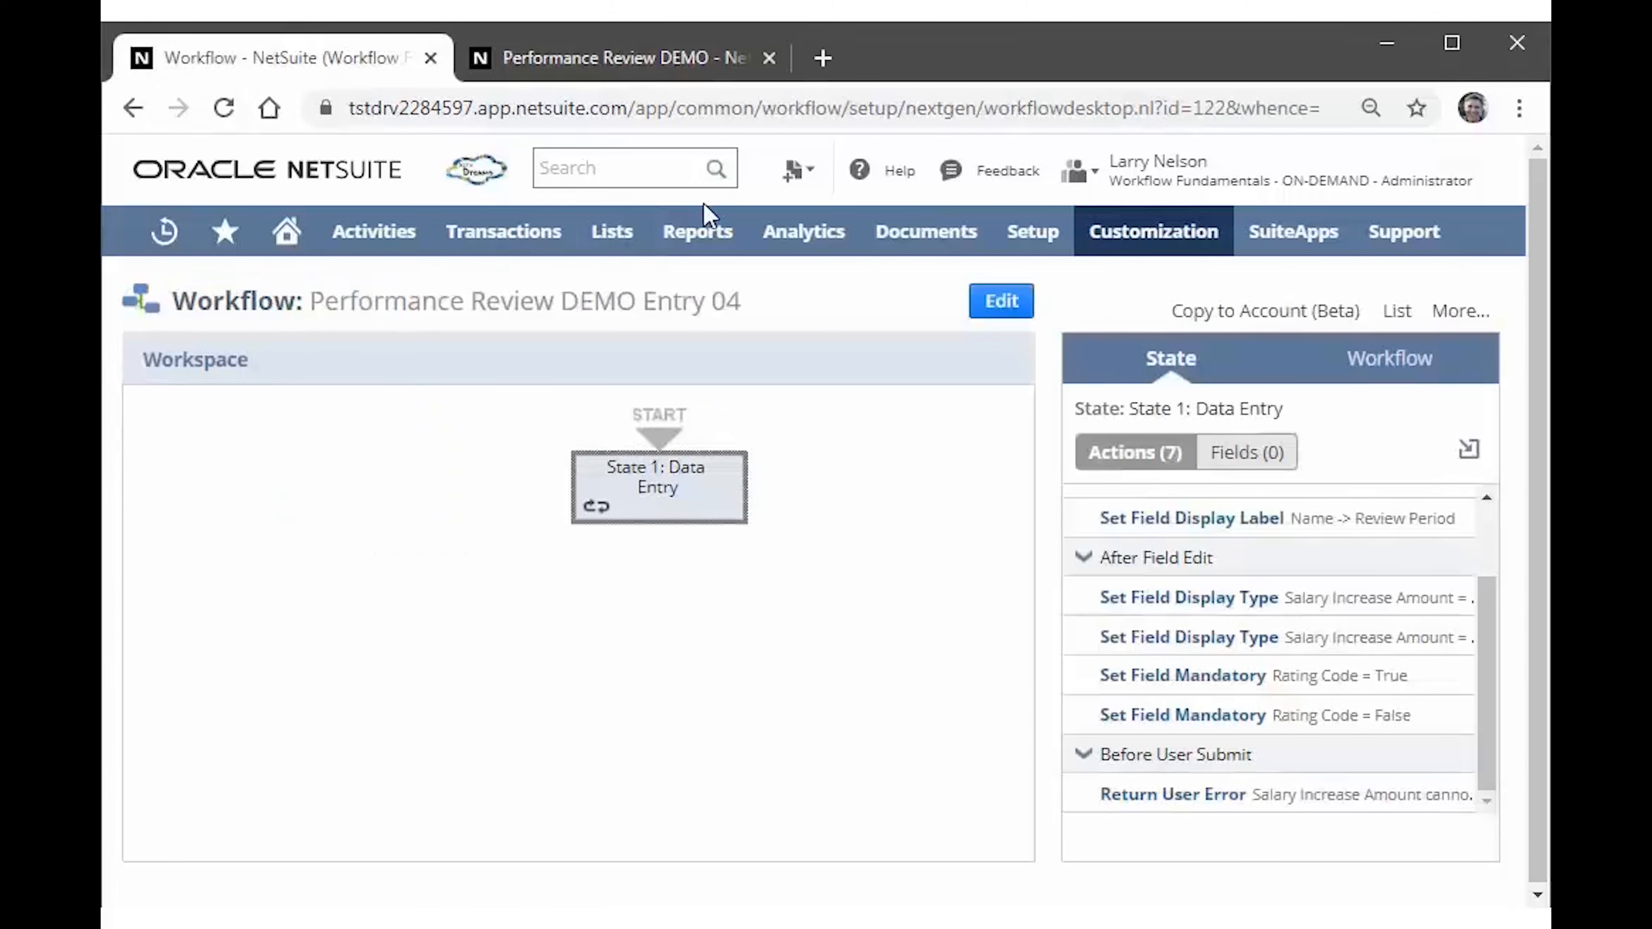
{"action": "mouse_move", "coordinate": [1493, 643]}
{"action": "mouse_move", "coordinate": [1236, 803]}
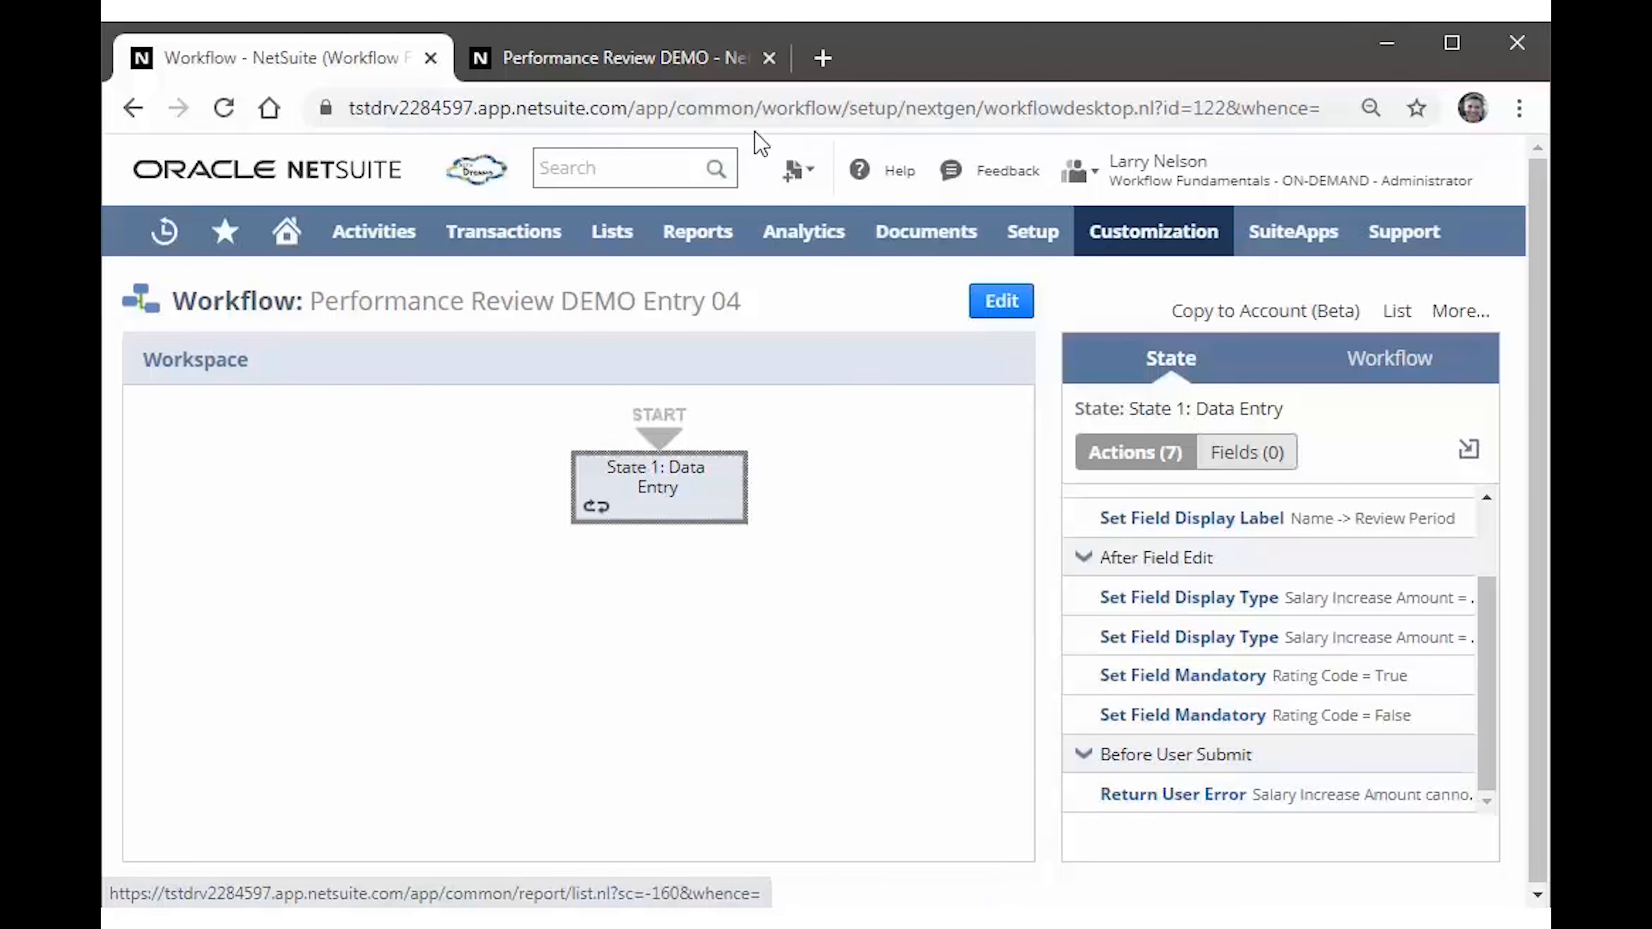
On the entry form, enter Test as the Review Period and choose an employee as the Subordinate.
{"action": "left_click", "coordinate": [687, 73]}
{"action": "left_click", "coordinate": [335, 417]}
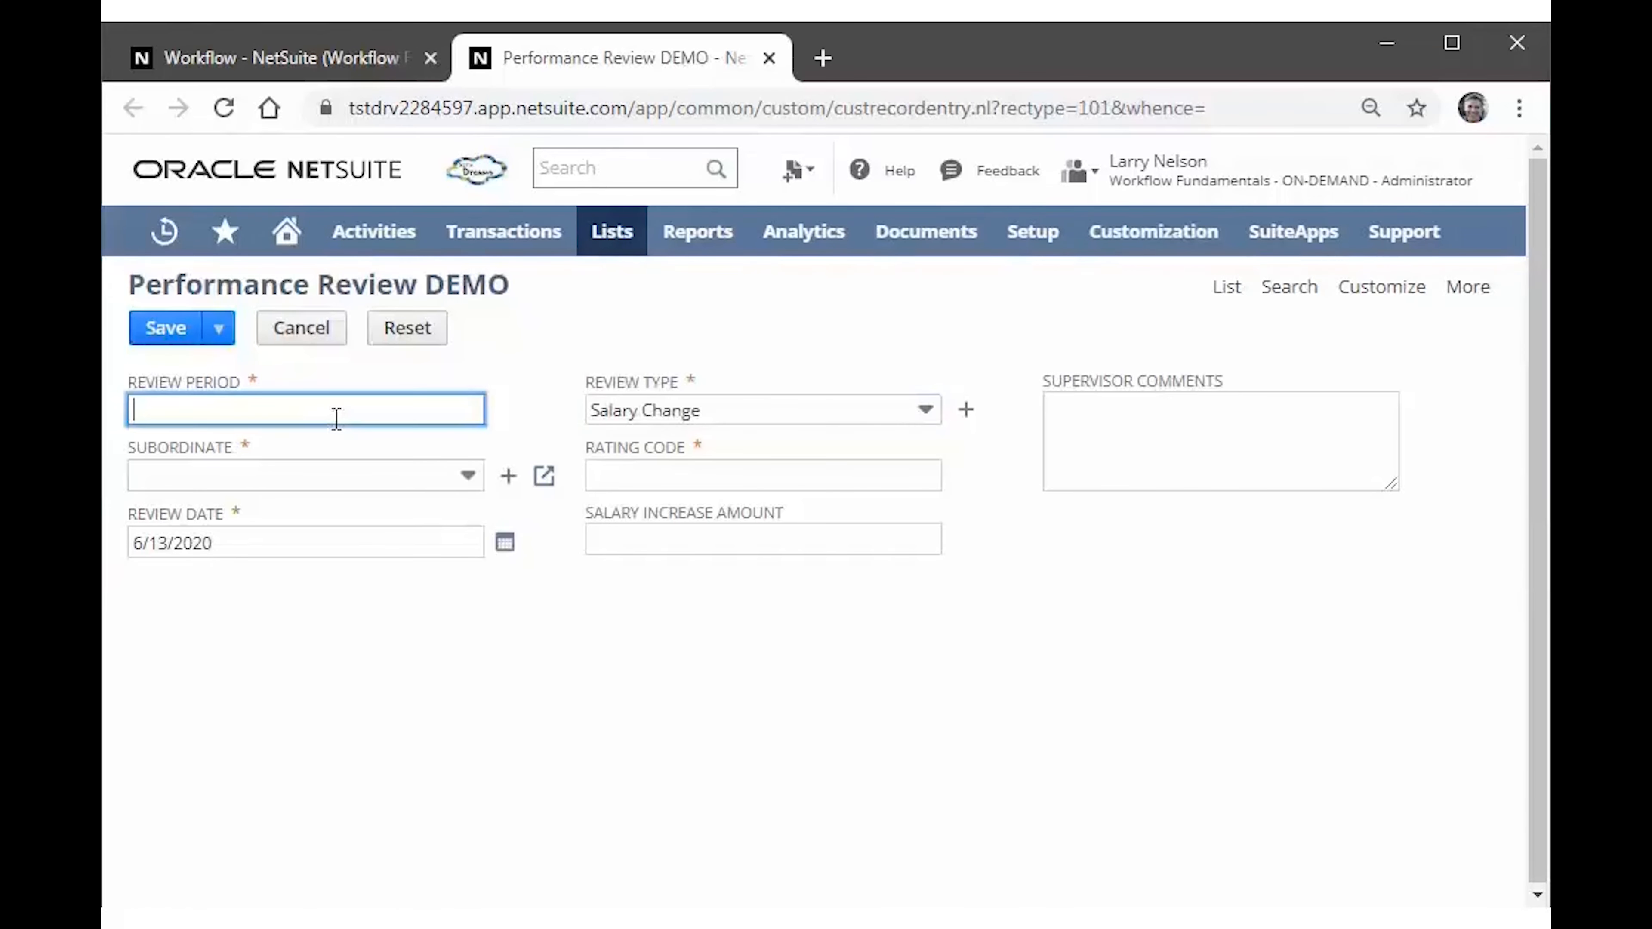
{"action": "type", "text": "Test"}
{"action": "key", "text": "Tab"}
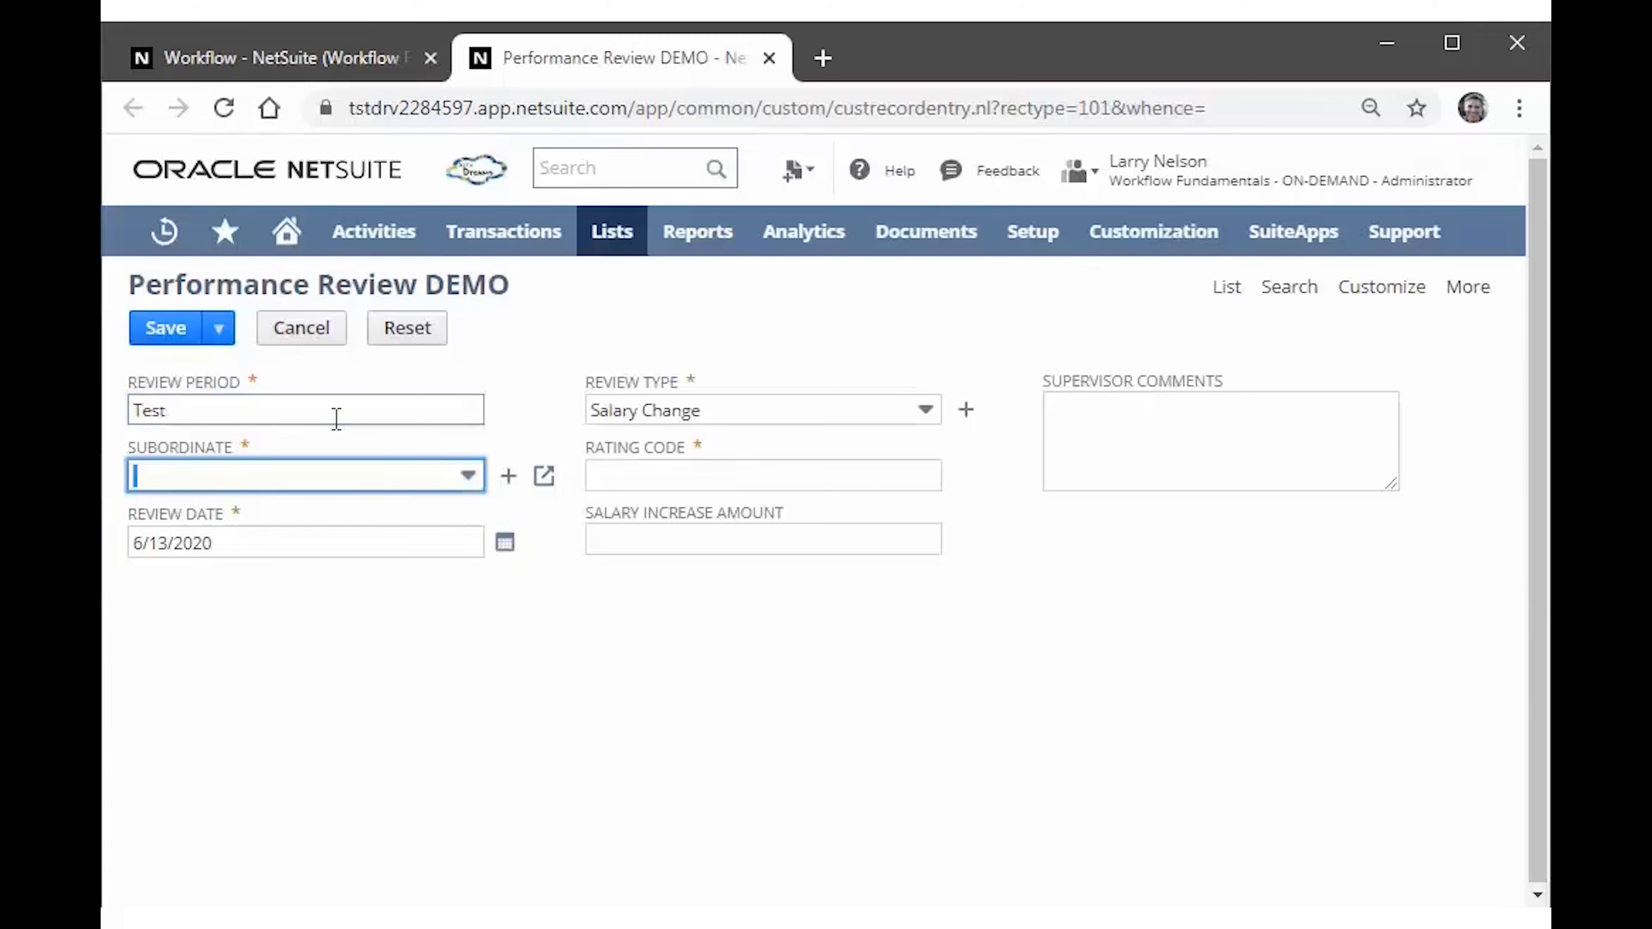
{"action": "type", "text": "au"}
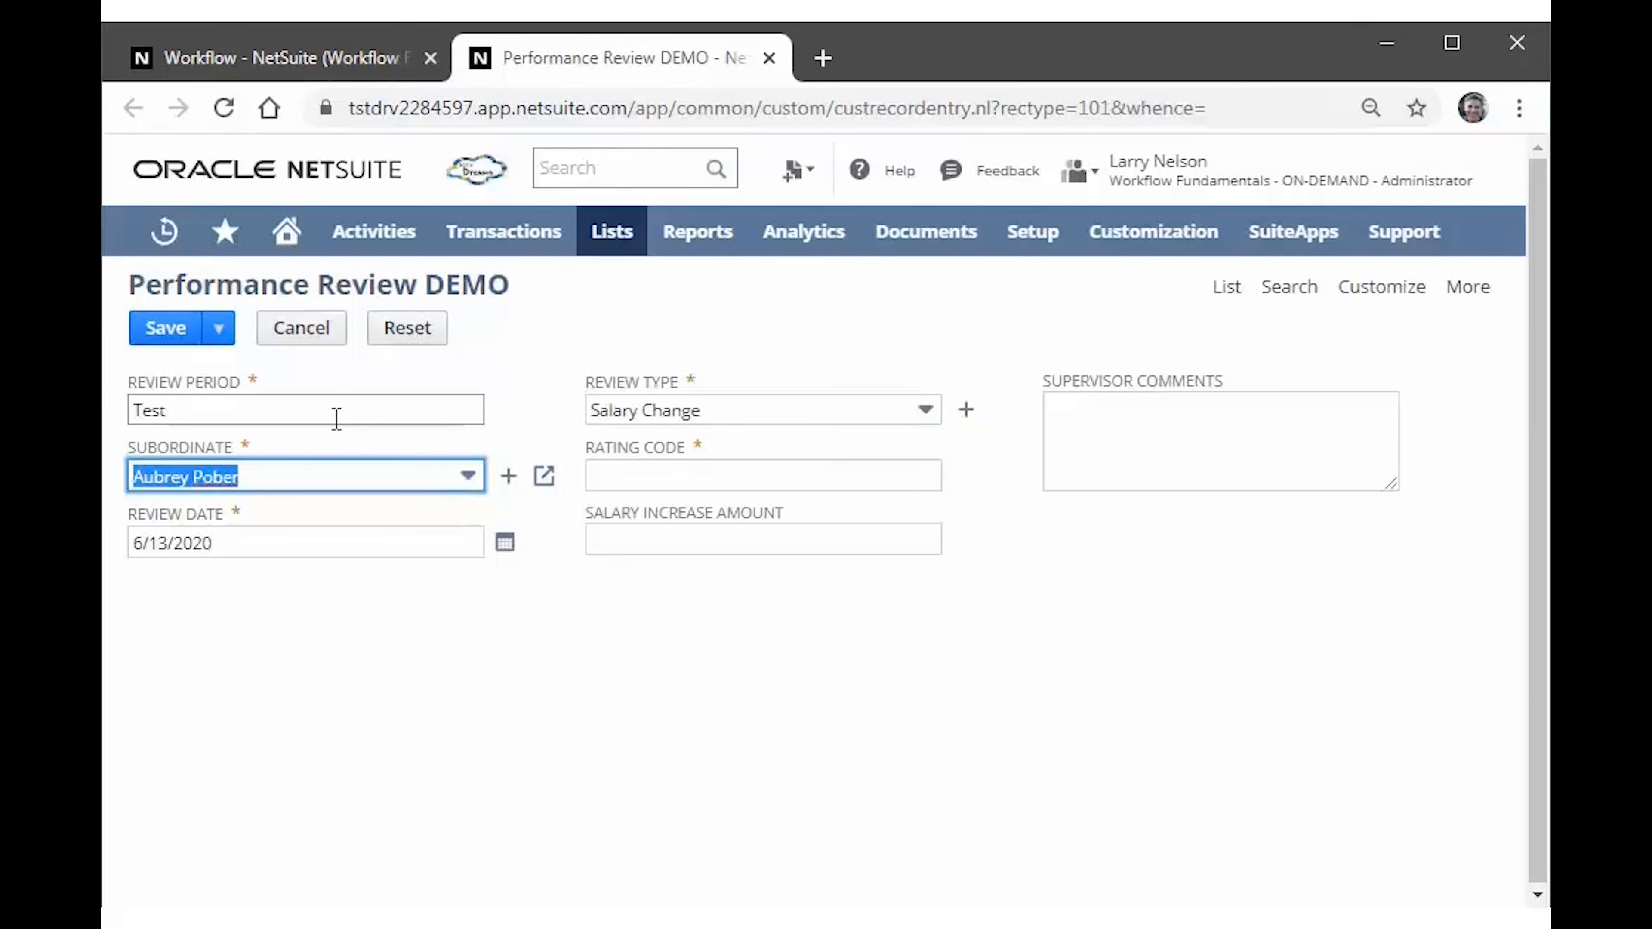
{"action": "left_click", "coordinate": [431, 645]}
Set the Rating Code to B and the Salary Increase Amount to 11000, and try to save the record.
{"action": "left_click", "coordinate": [653, 475]}
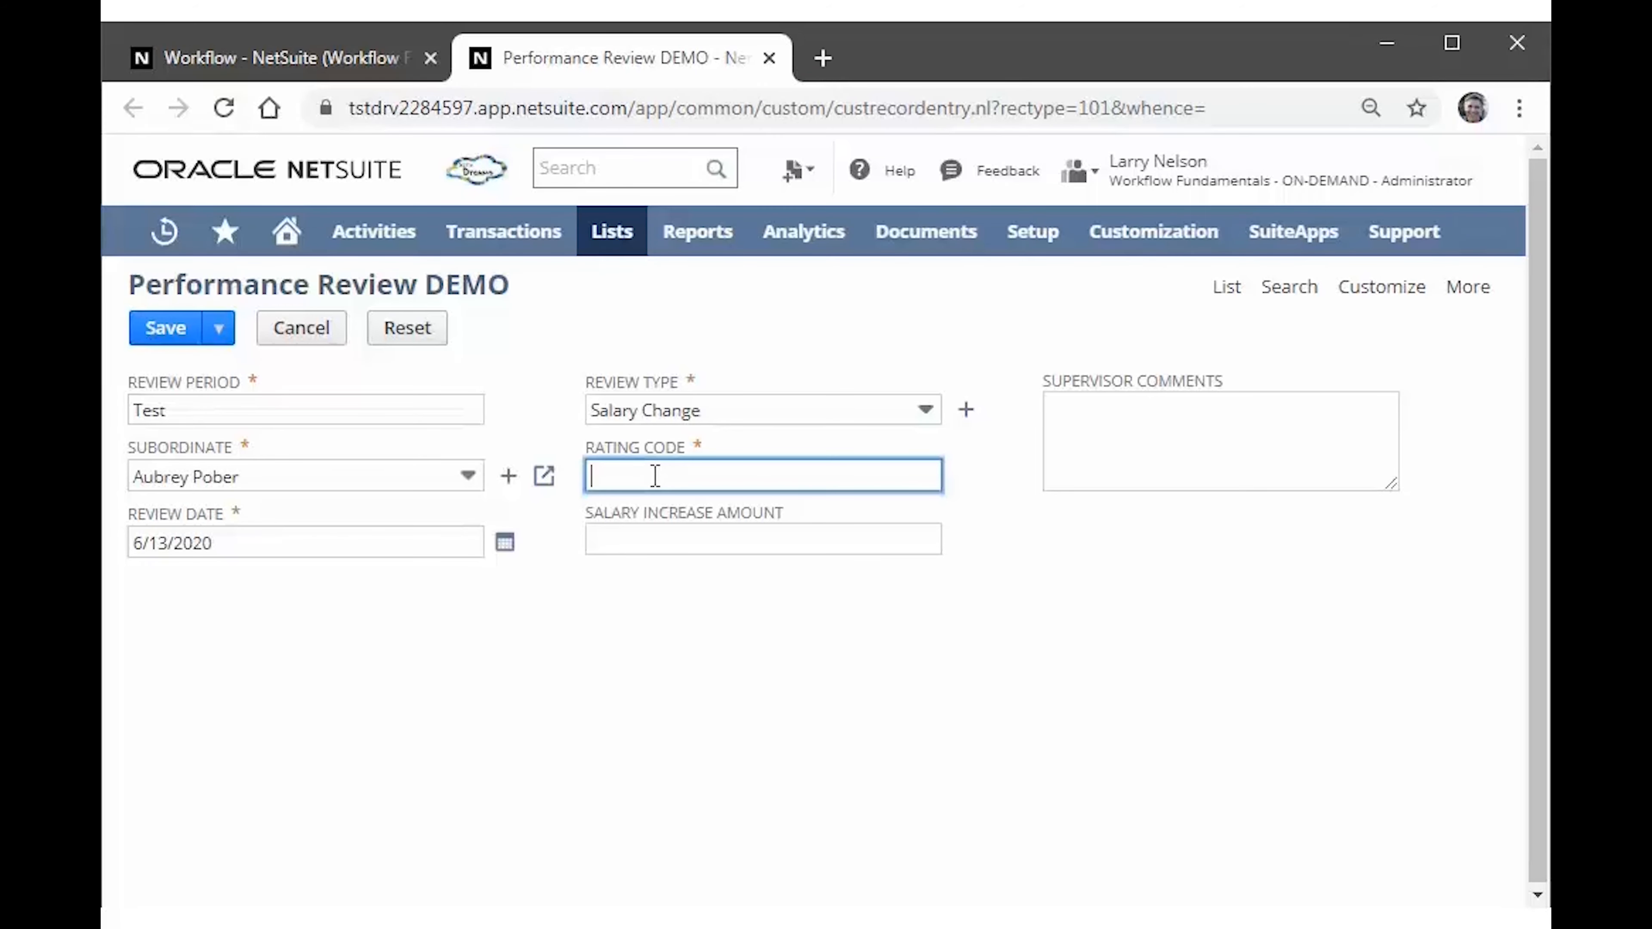
{"action": "type", "text": "B"}
{"action": "left_click", "coordinate": [686, 540]}
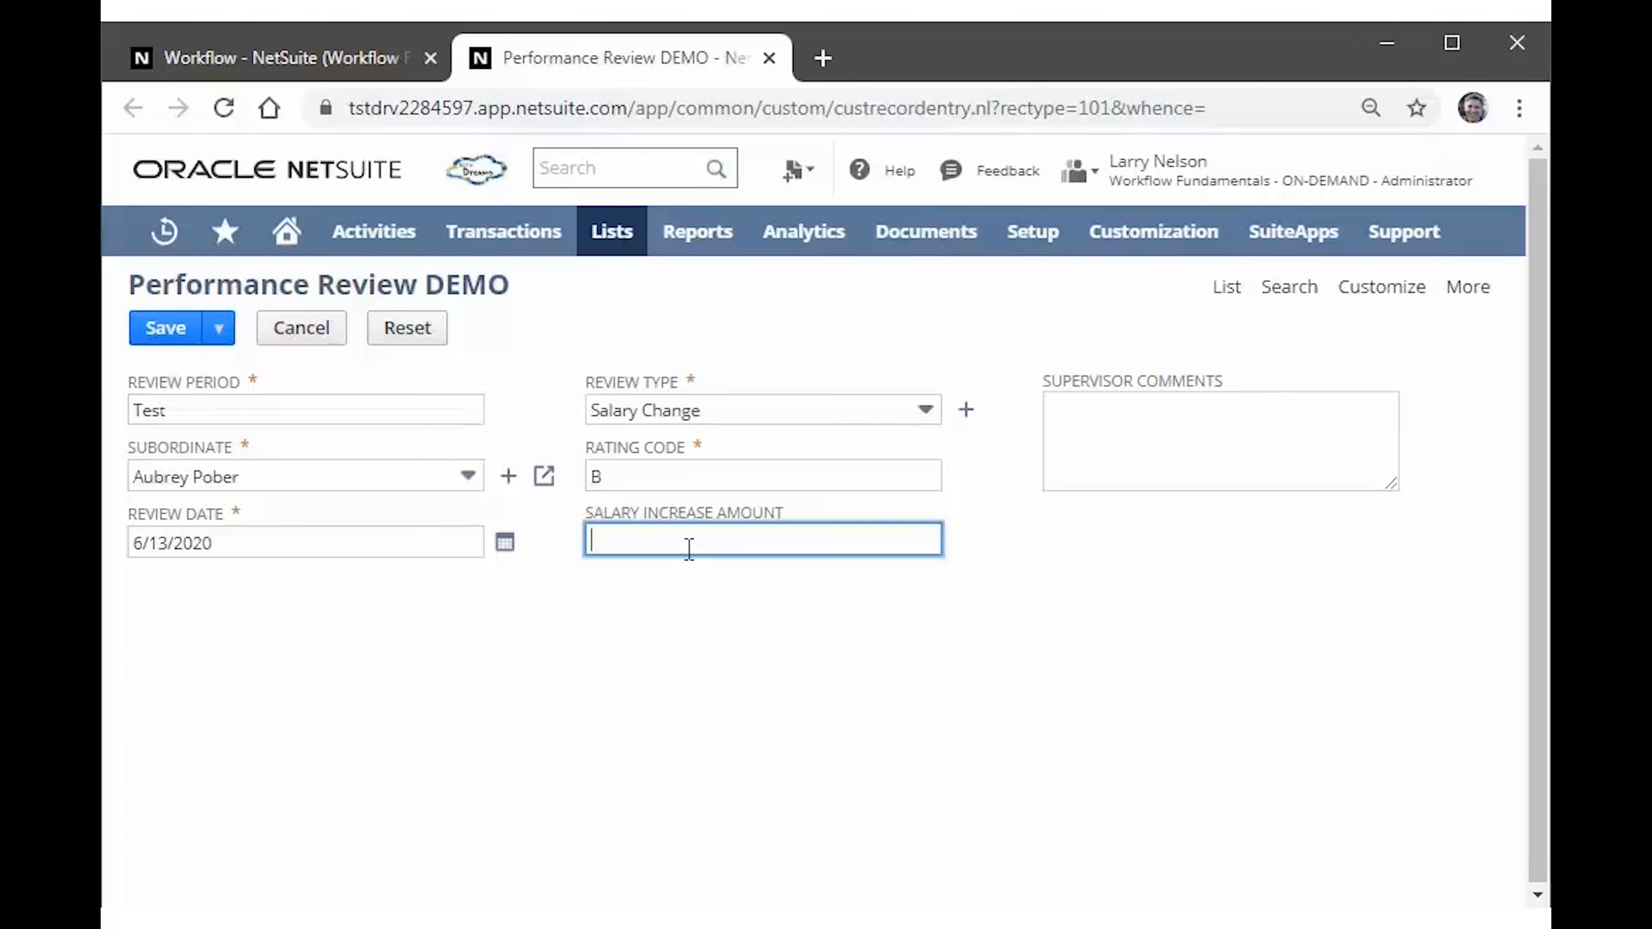
{"action": "type", "text": "11000"}
{"action": "key", "text": "Tab"}
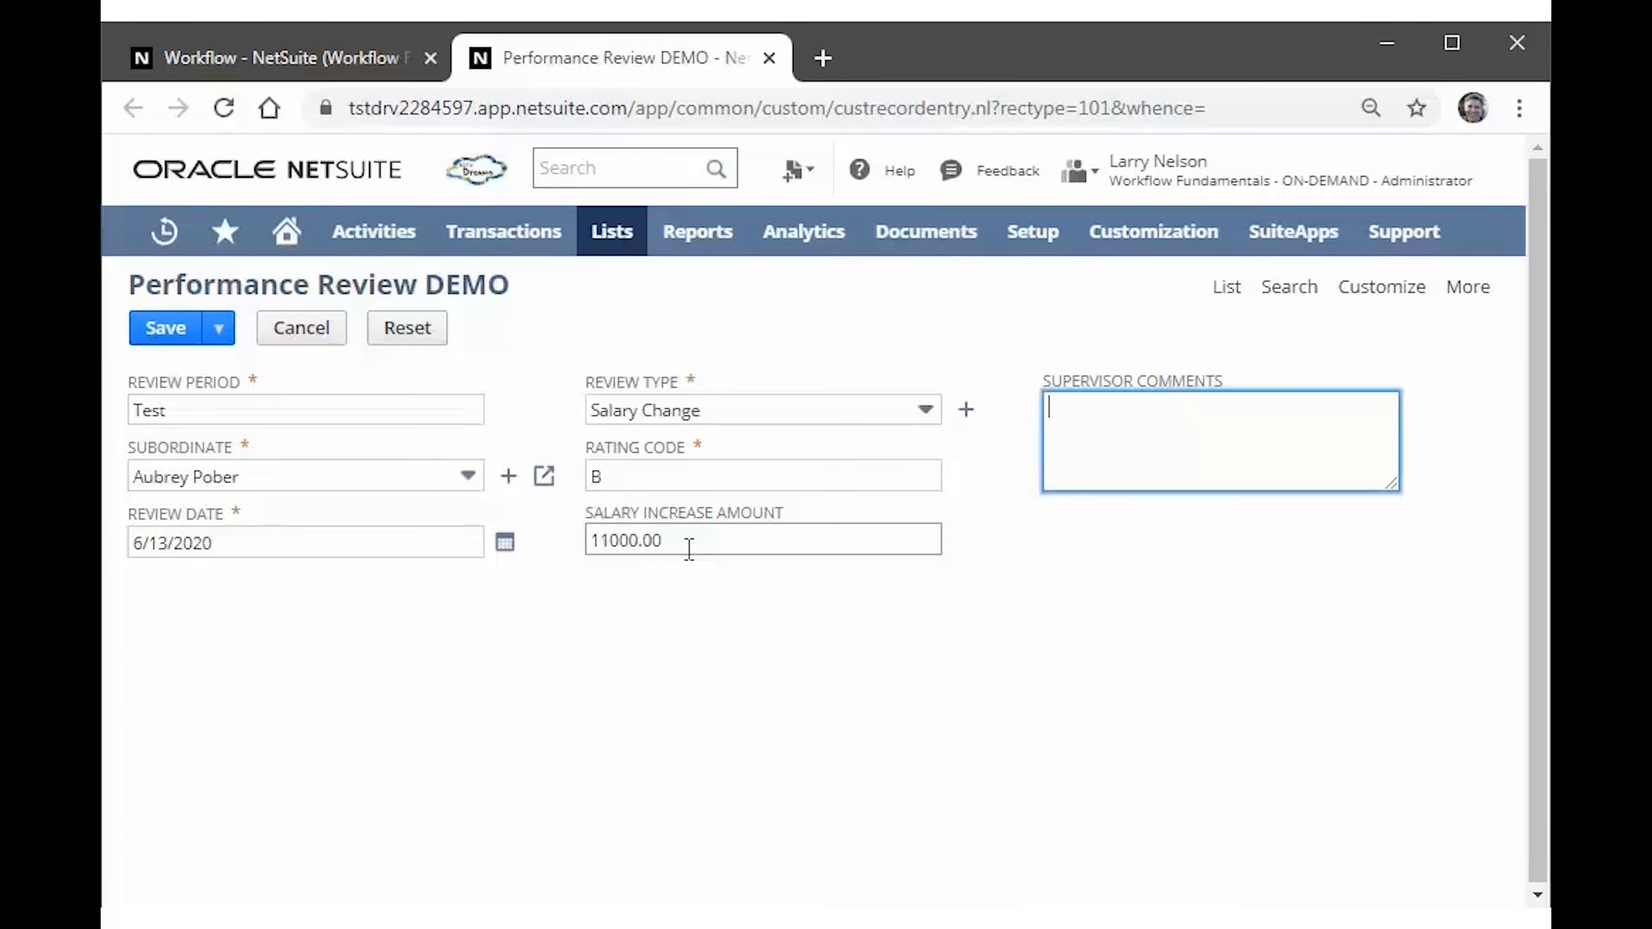
{"action": "left_click", "coordinate": [174, 341]}
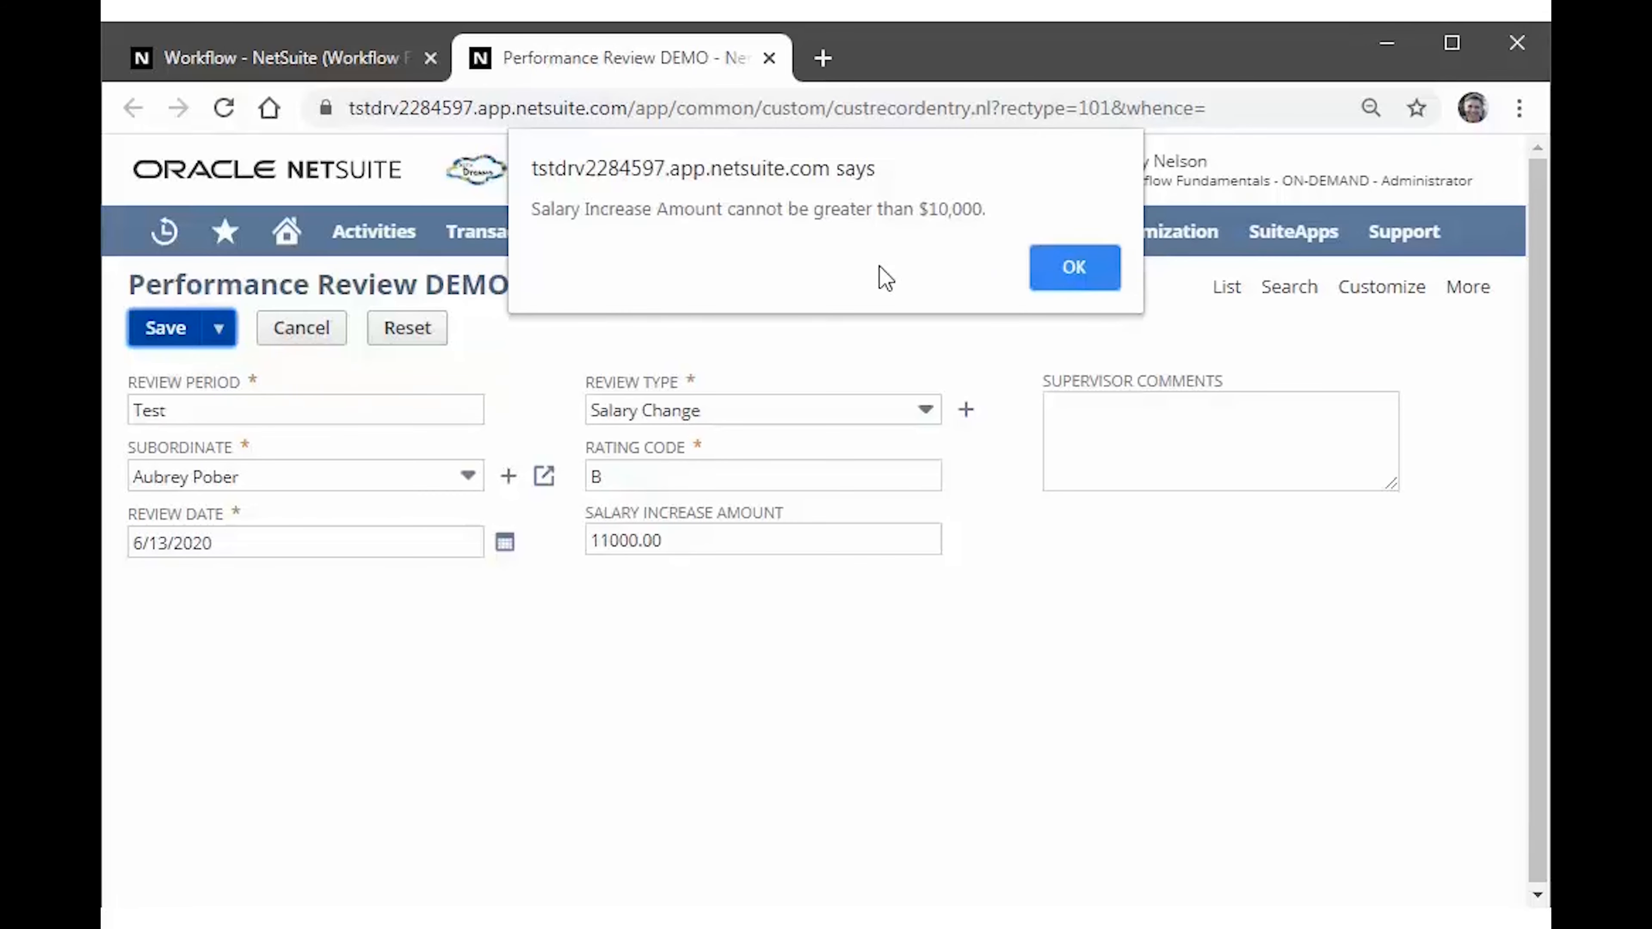
{"action": "left_click", "coordinate": [1073, 268]}
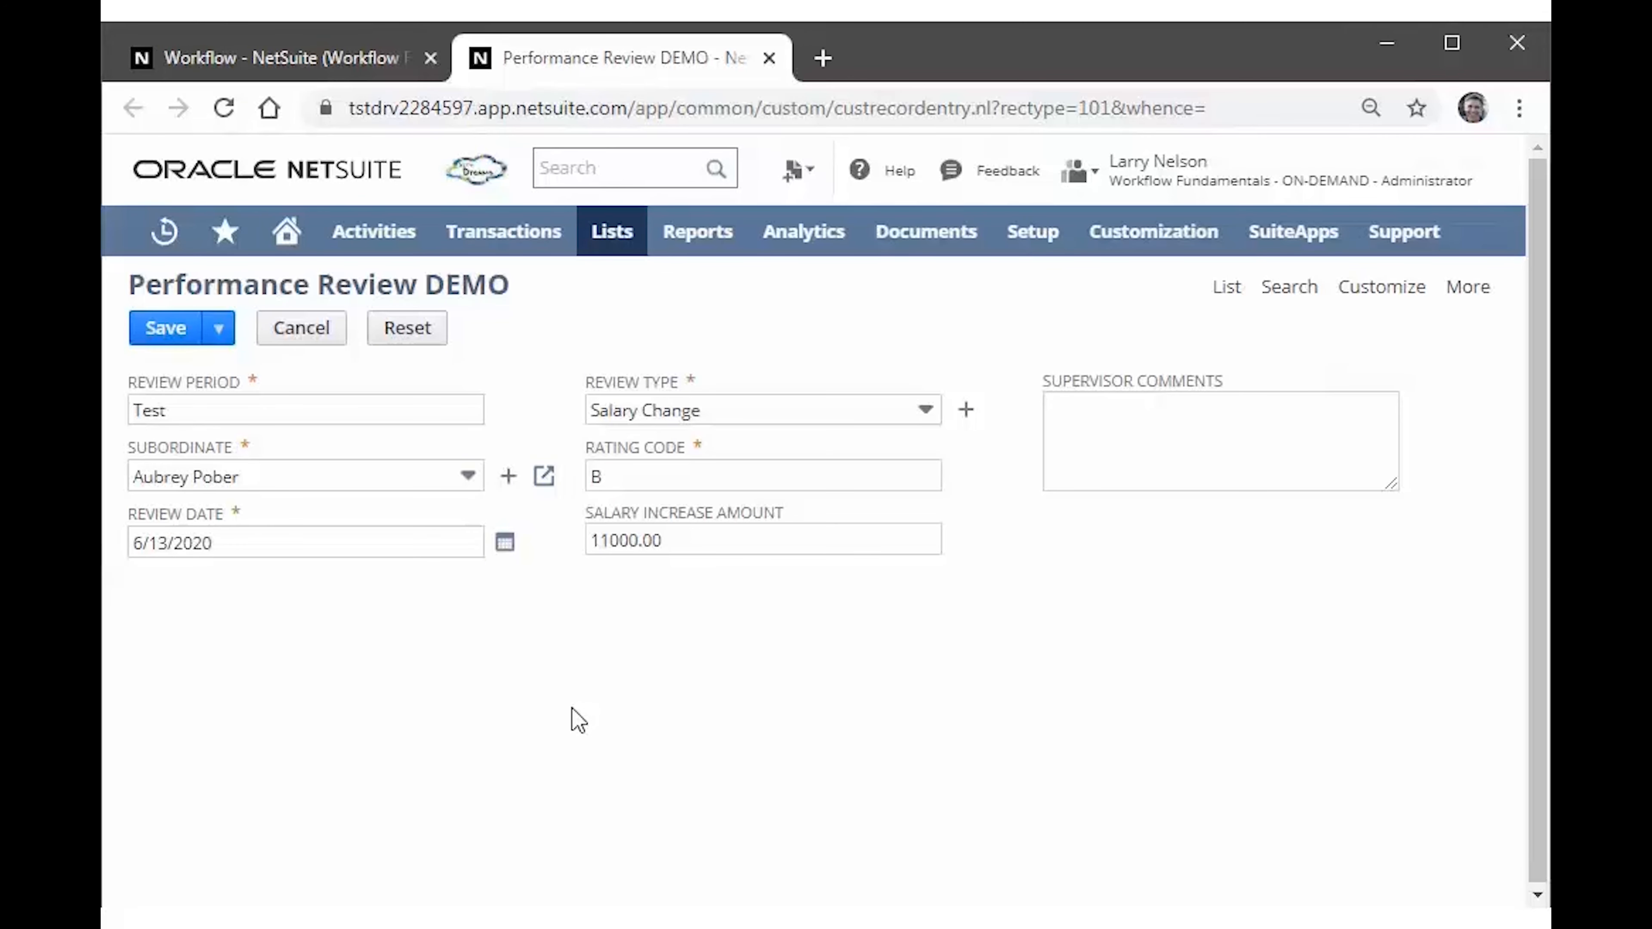
Review the full action list of State 1: Data Entry in the workflow and close the record entry form.
{"action": "left_click", "coordinate": [306, 60]}
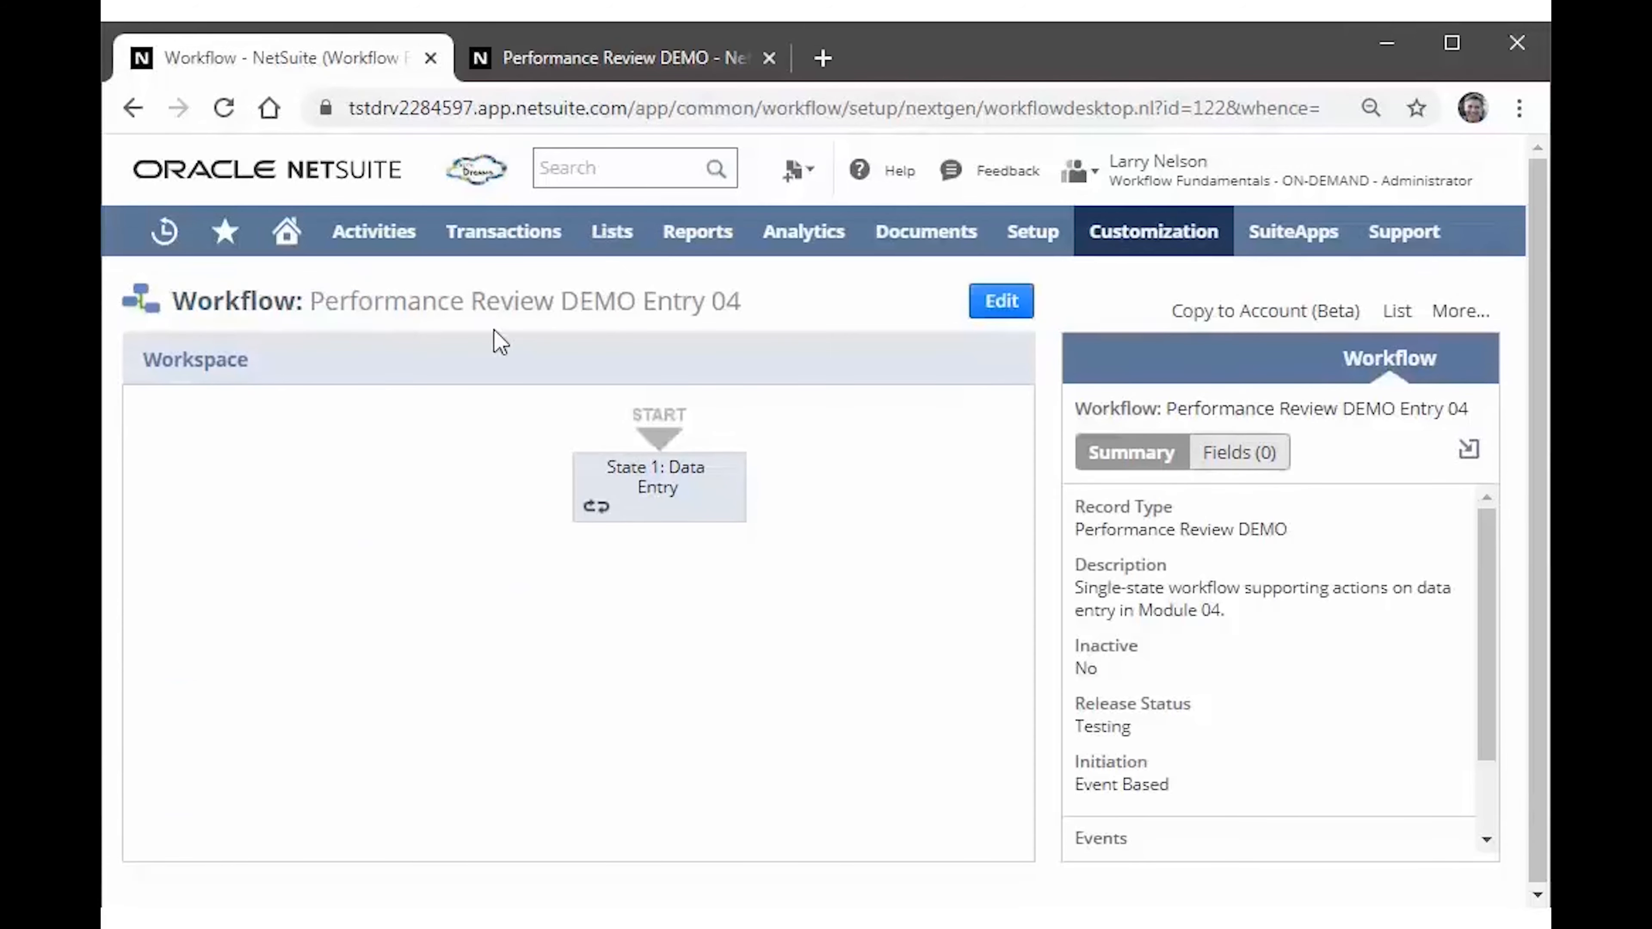
{"action": "left_click", "coordinate": [681, 485]}
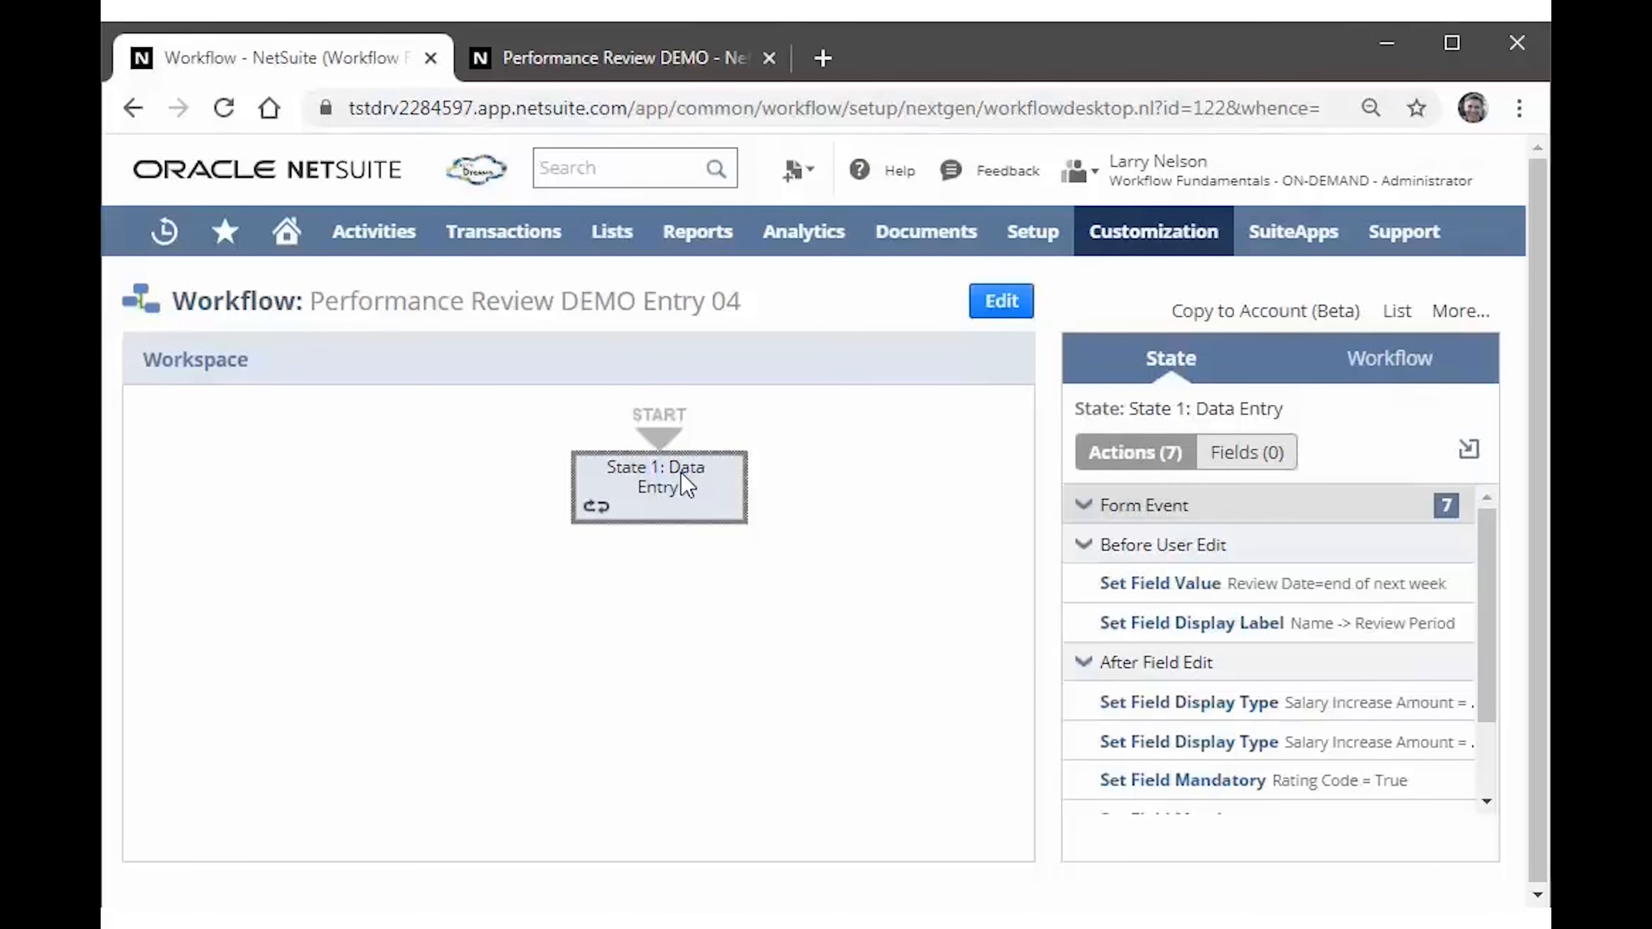
{"action": "scroll", "coordinate": [1489, 666], "scroll_direction": "down", "scroll_amount": 3}
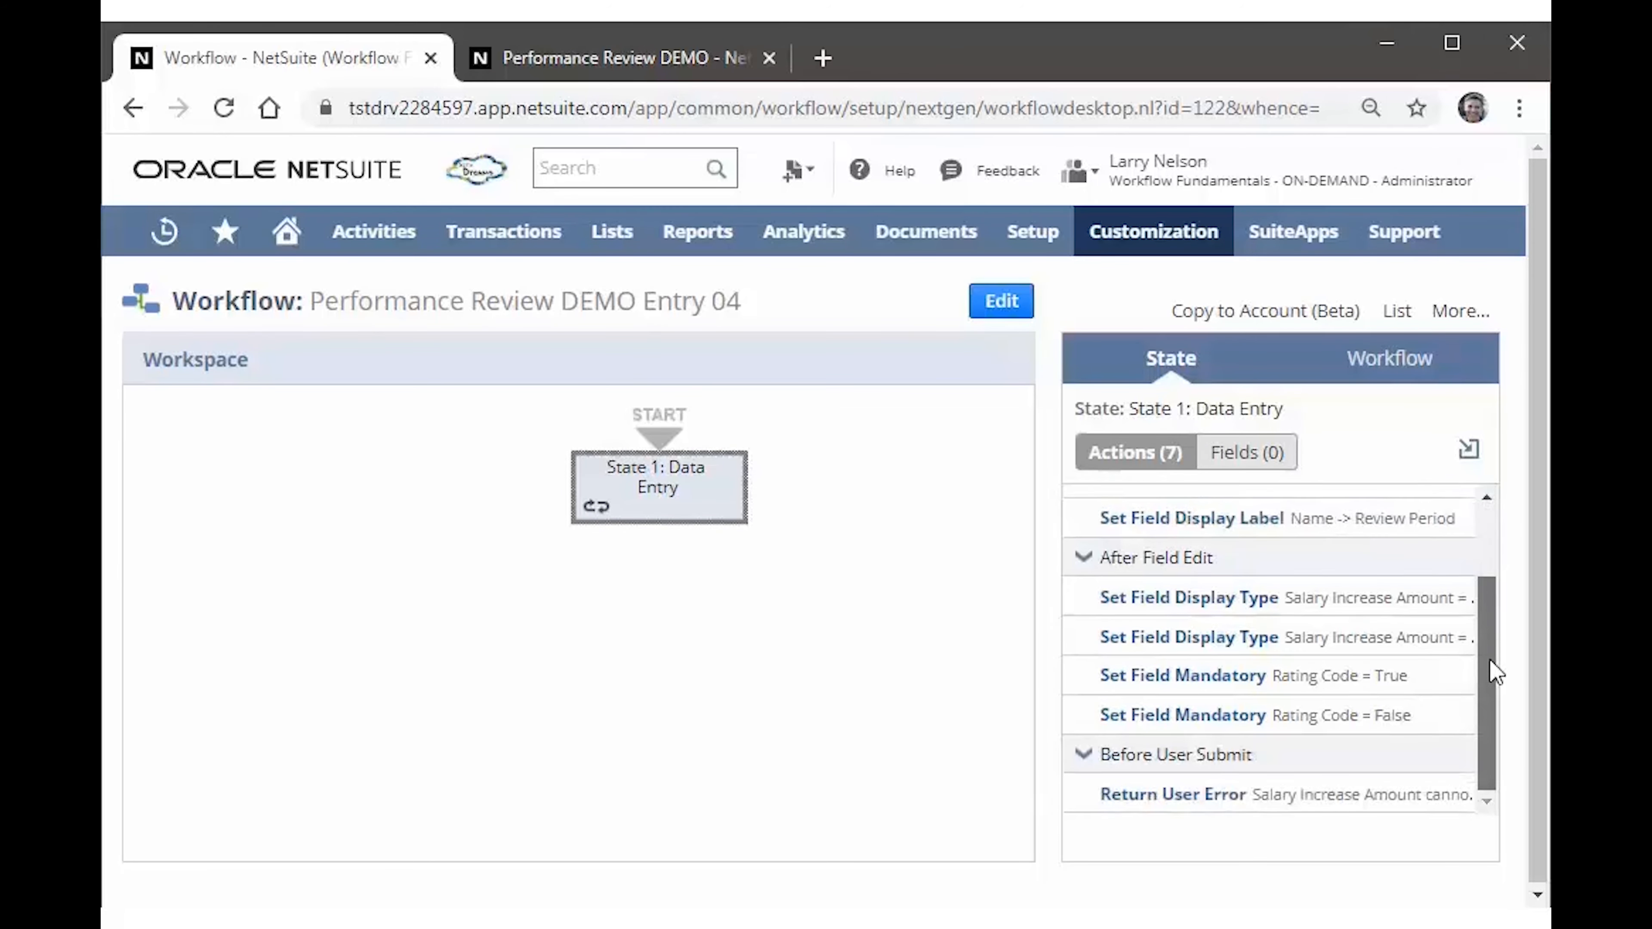
{"action": "scroll", "coordinate": [1499, 608], "scroll_direction": "up", "scroll_amount": 3}
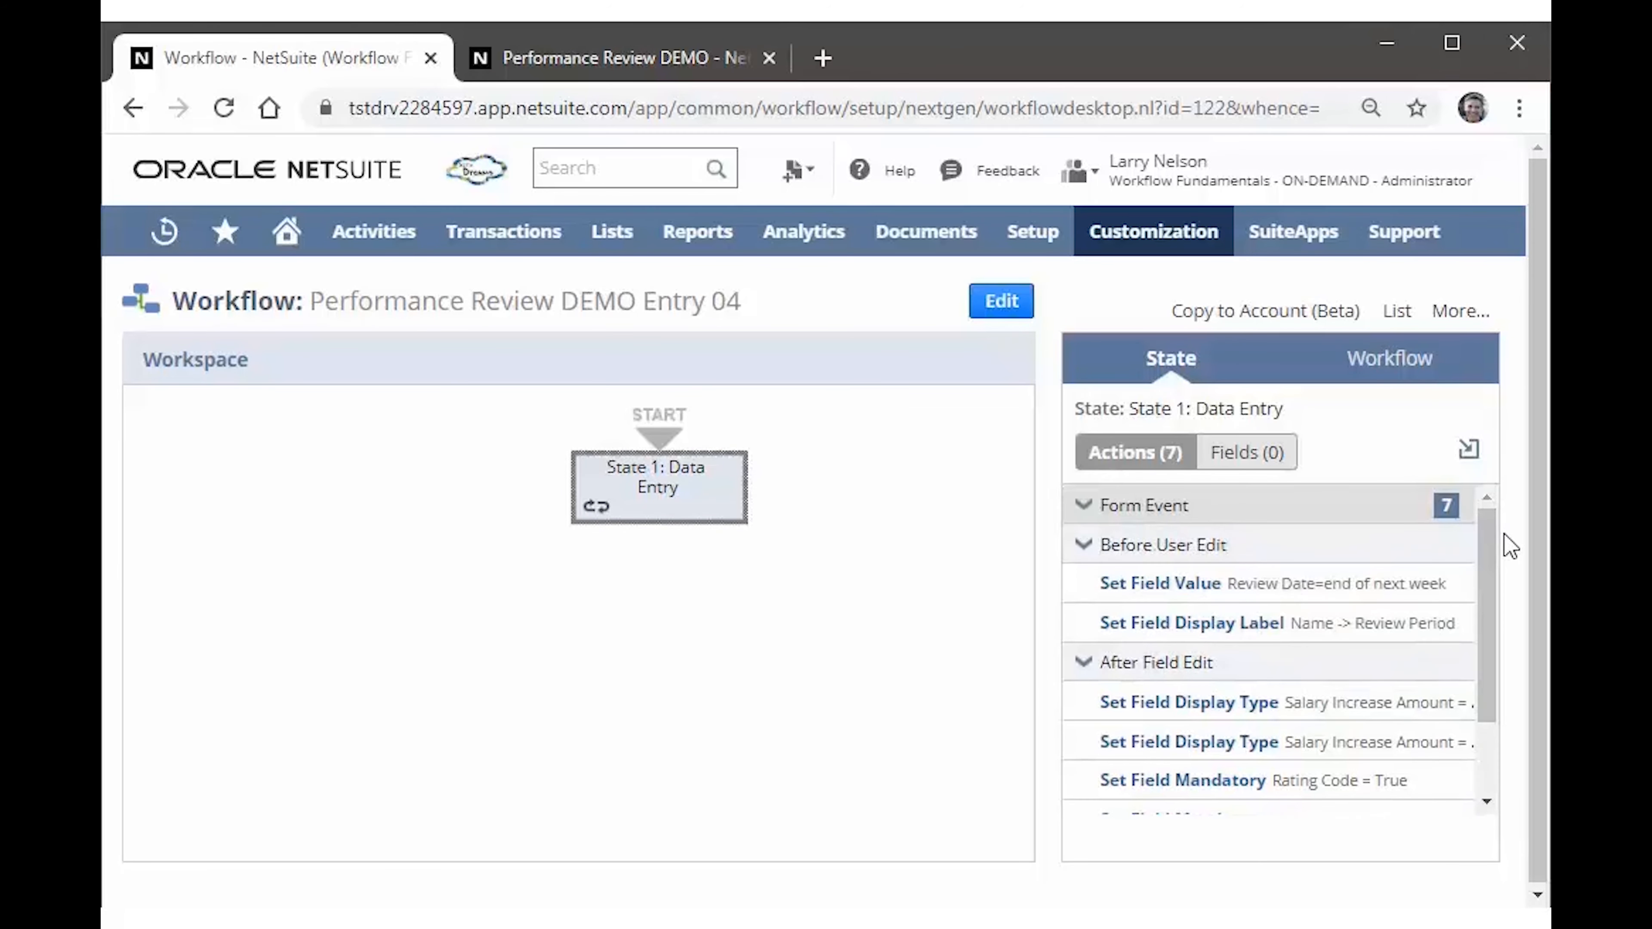
{"action": "left_click", "coordinate": [598, 60]}
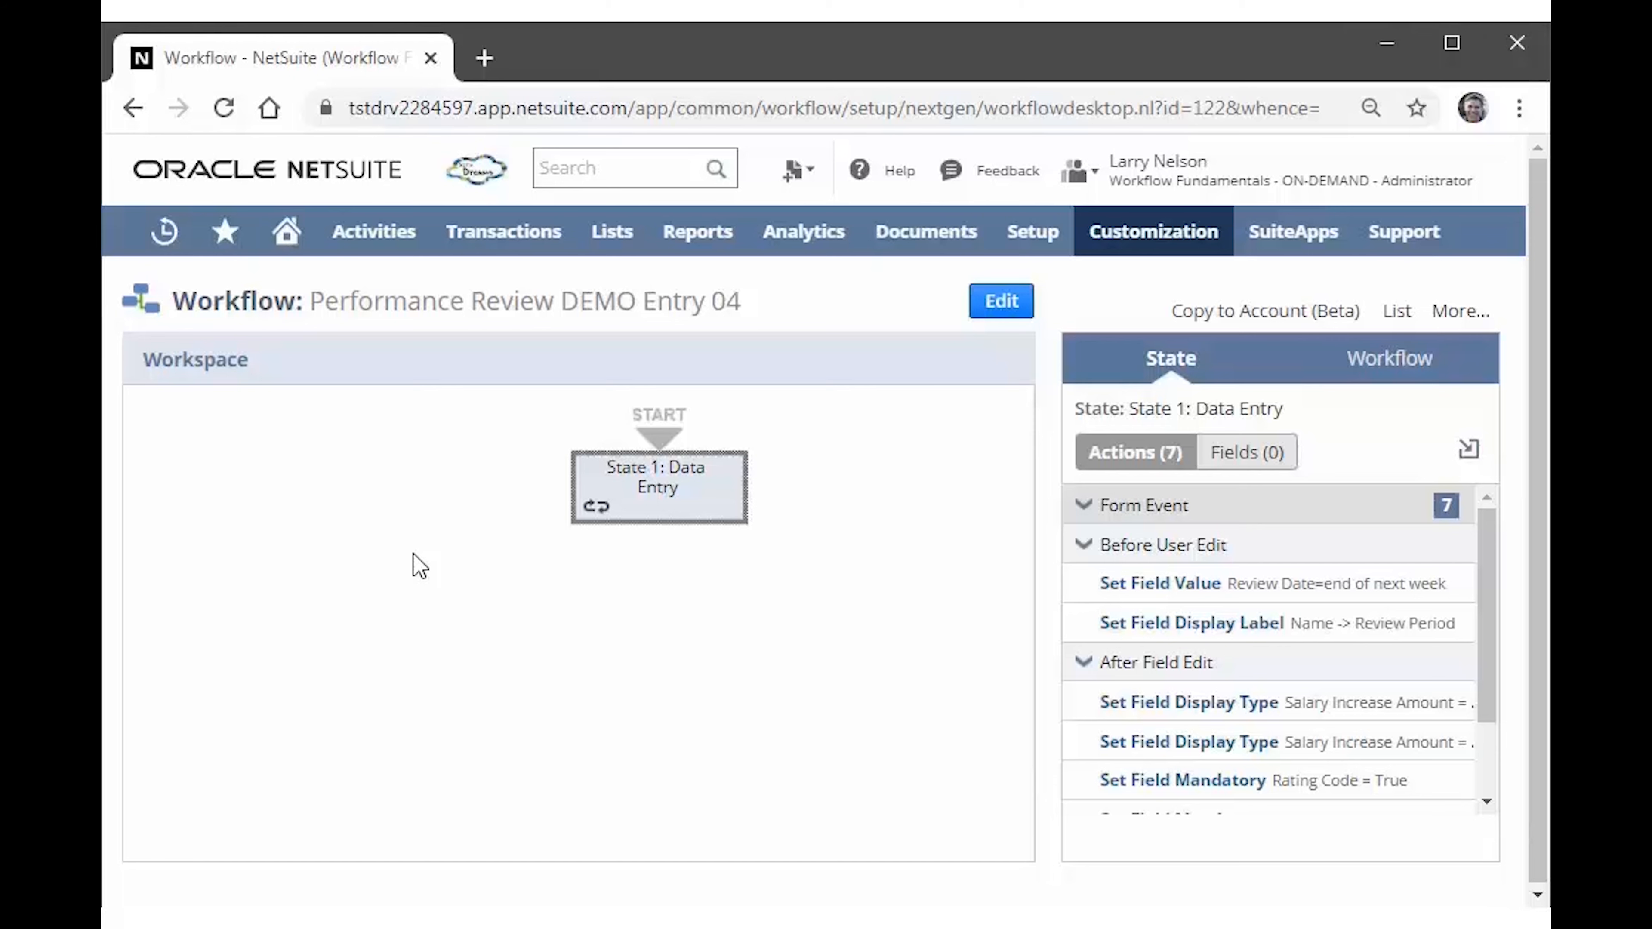
Compare the overall workflow summary with the State 1: Data Entry details by alternating the selection between workspace and state.
{"action": "left_click", "coordinate": [419, 566]}
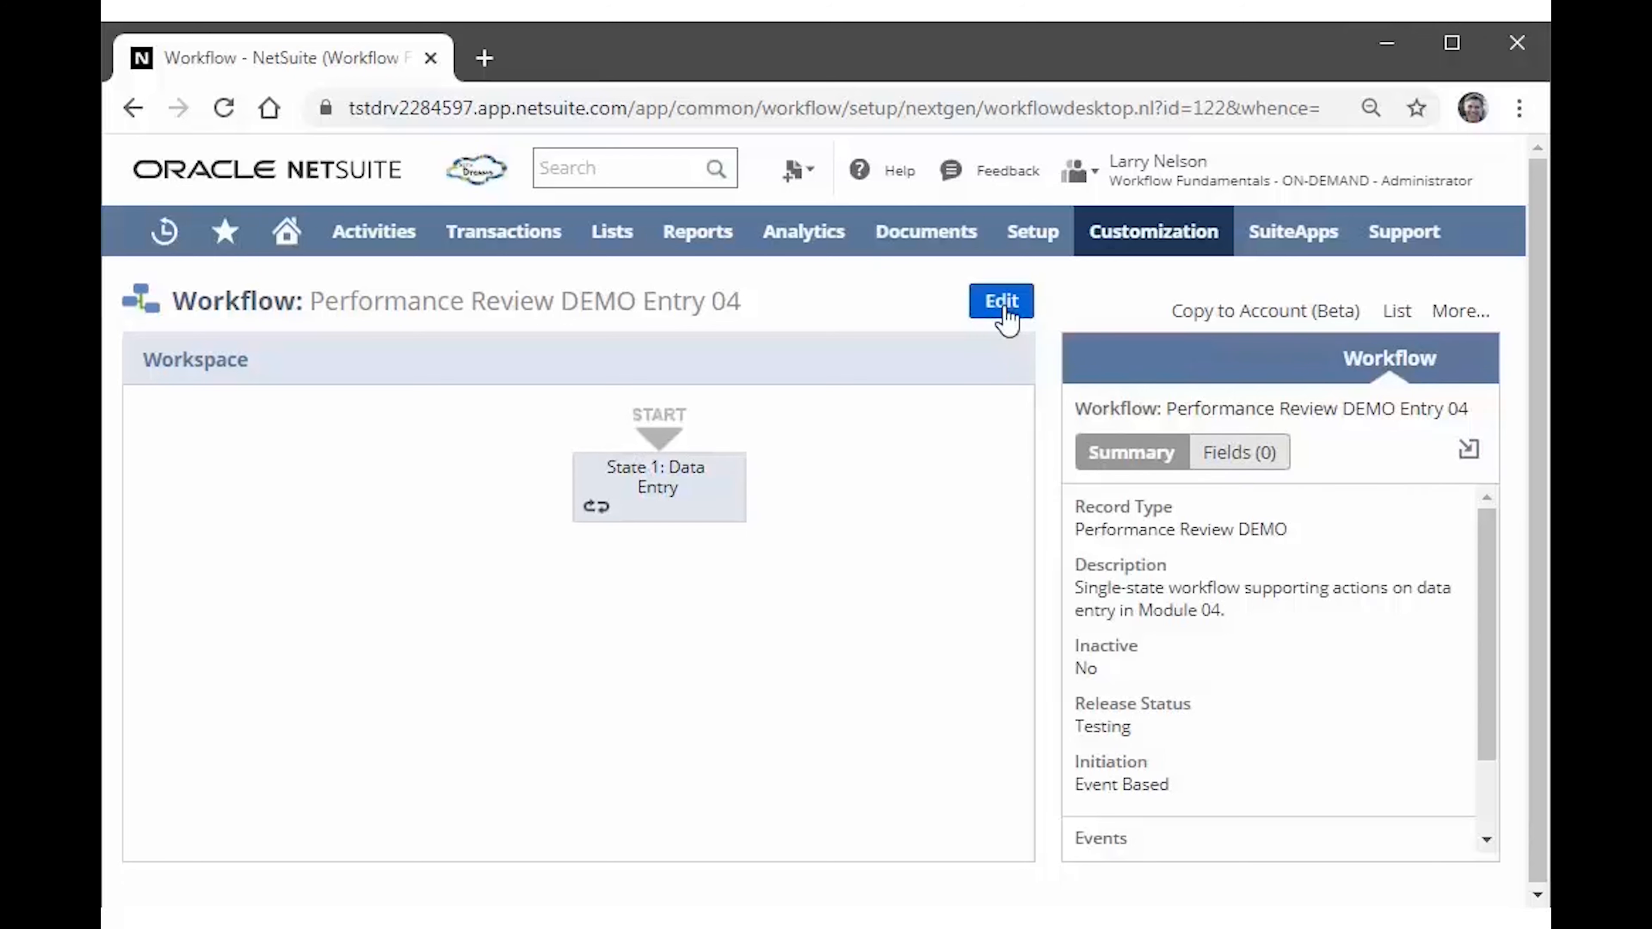
{"action": "left_click", "coordinate": [651, 500]}
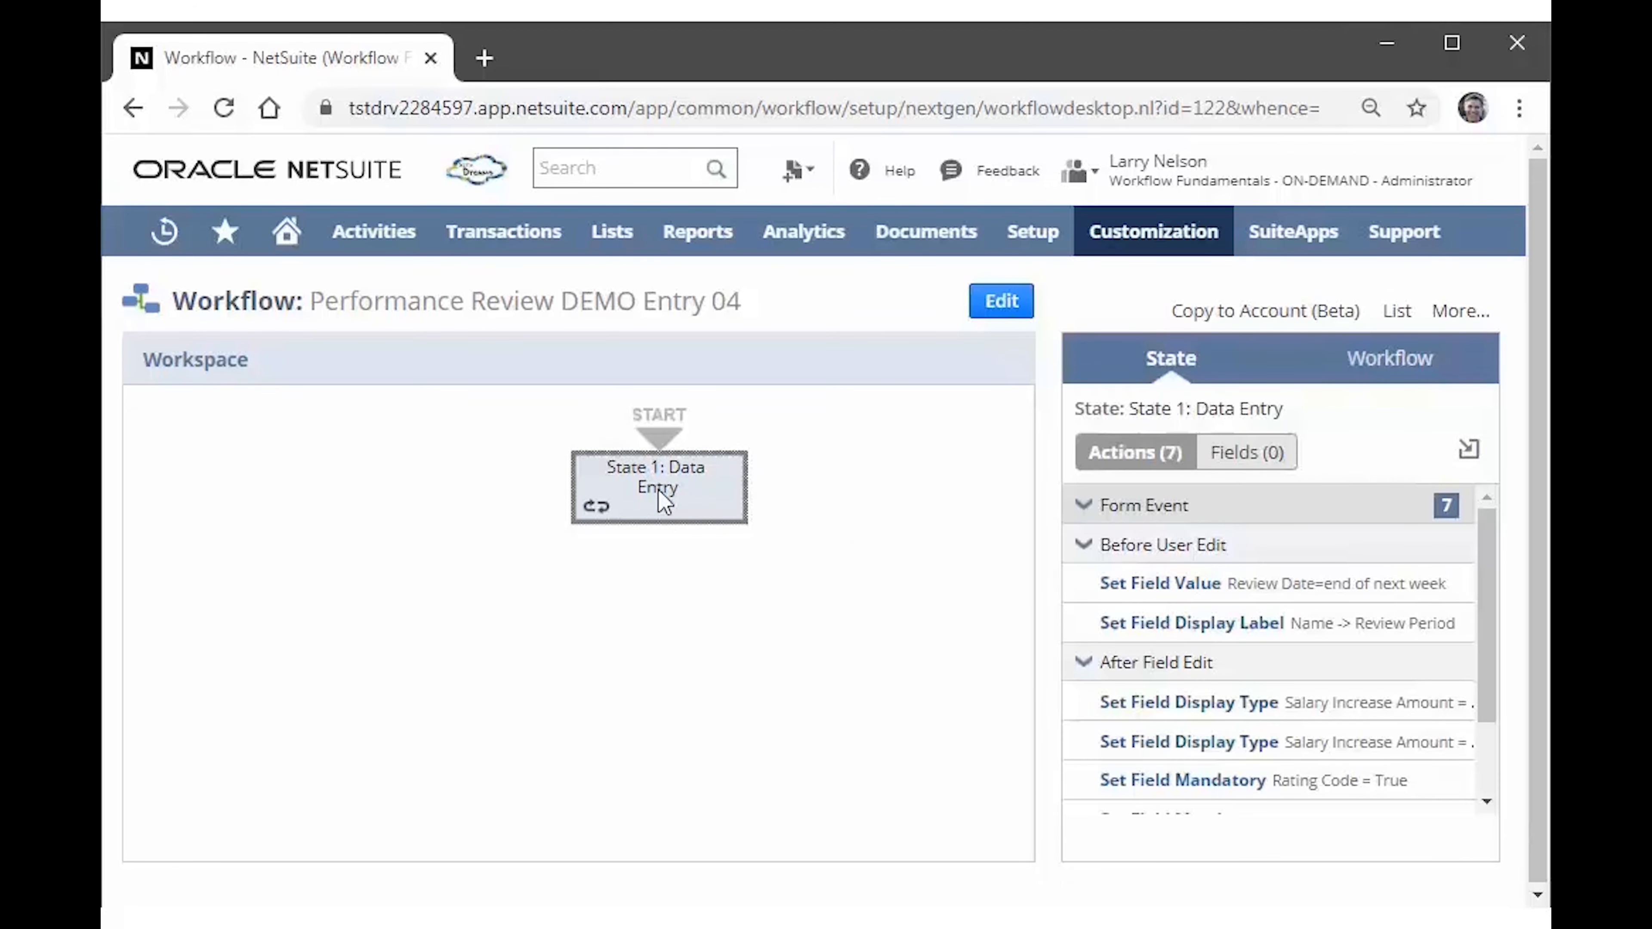
{"action": "left_click", "coordinate": [466, 492]}
{"action": "left_click", "coordinate": [673, 495]}
{"action": "left_click", "coordinate": [409, 593]}
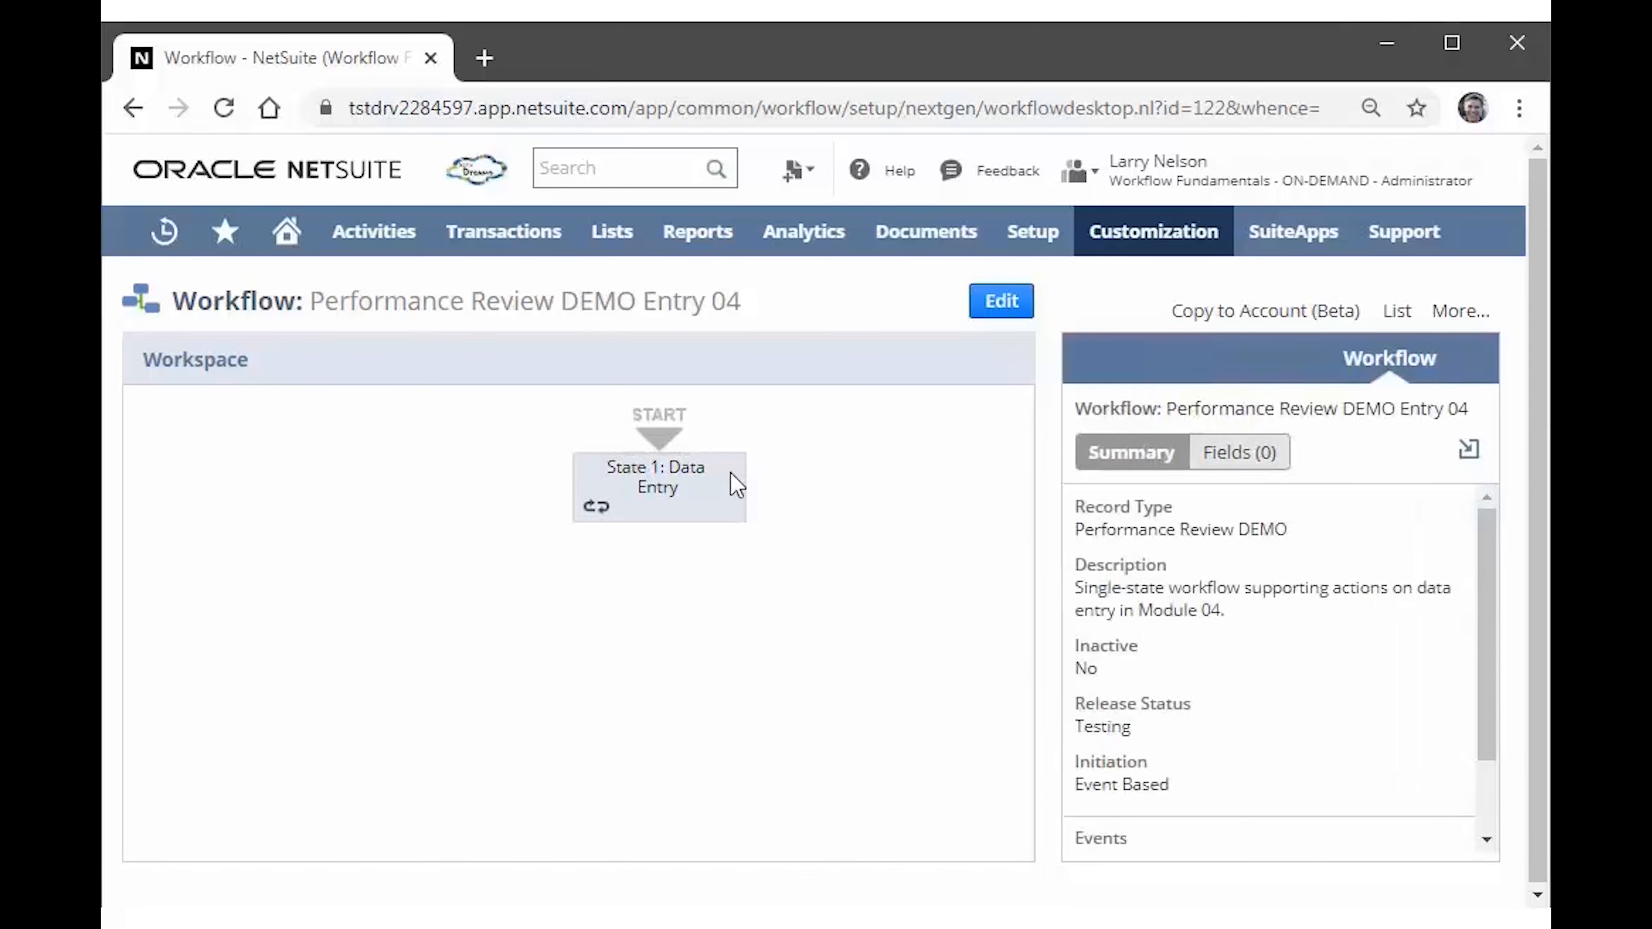
{"action": "left_click", "coordinate": [681, 473]}
{"action": "left_click", "coordinate": [551, 495]}
Open the Set Field Value action for Review Date in State 1: Data Entry and look through its settings.
{"action": "left_click", "coordinate": [700, 498]}
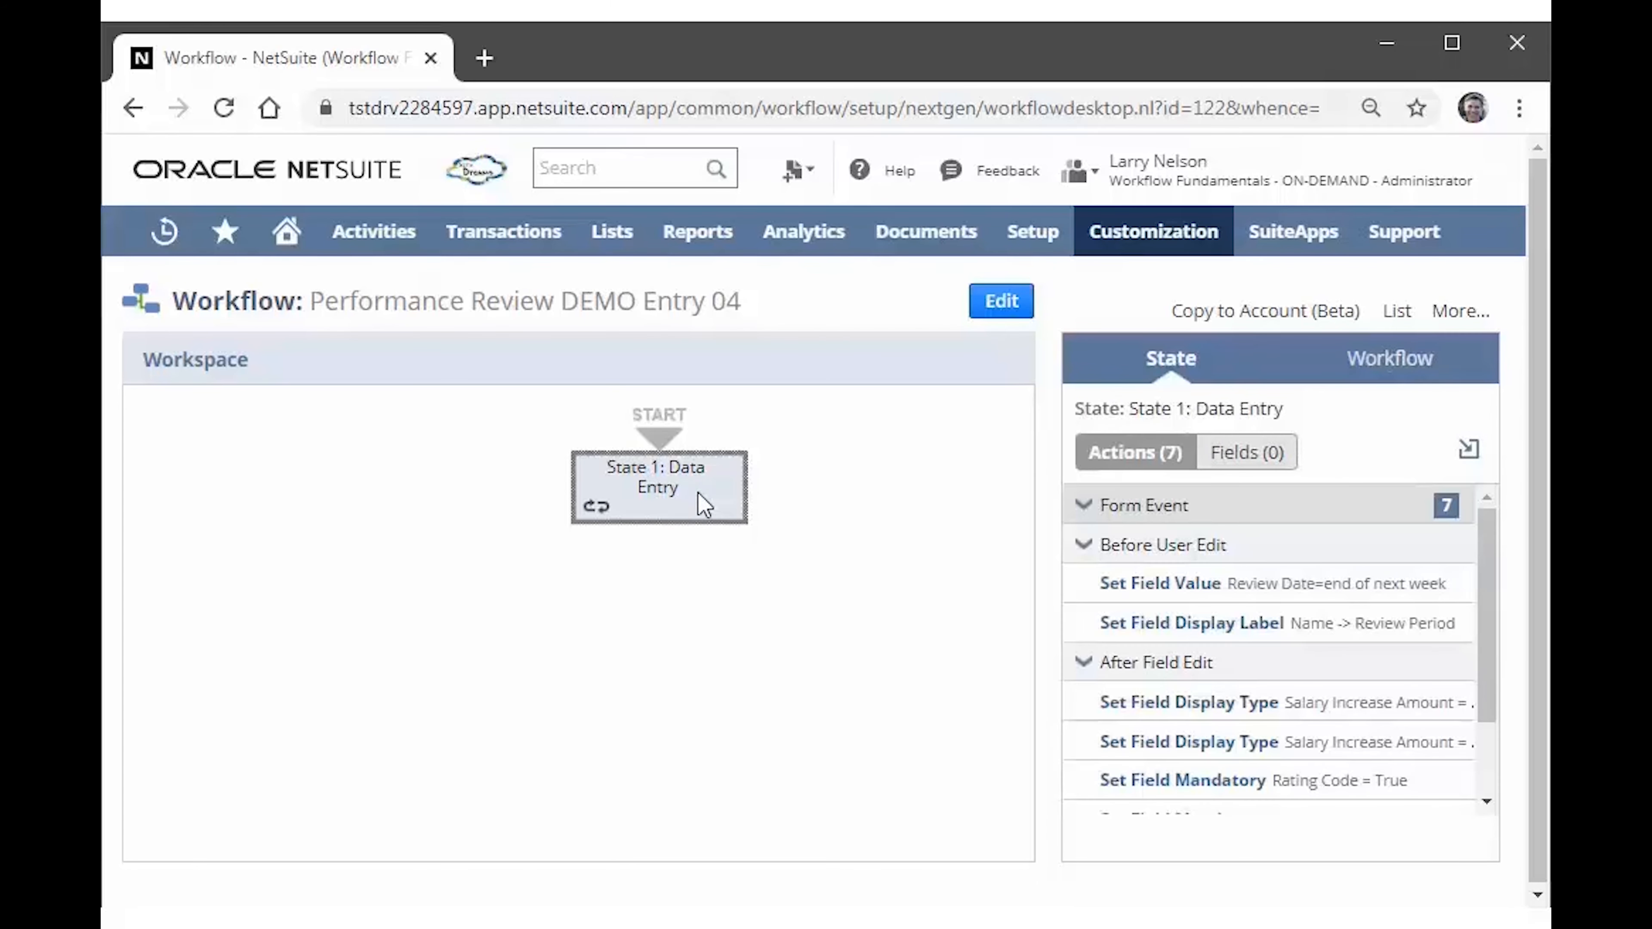
{"action": "mouse_move", "coordinate": [1169, 595]}
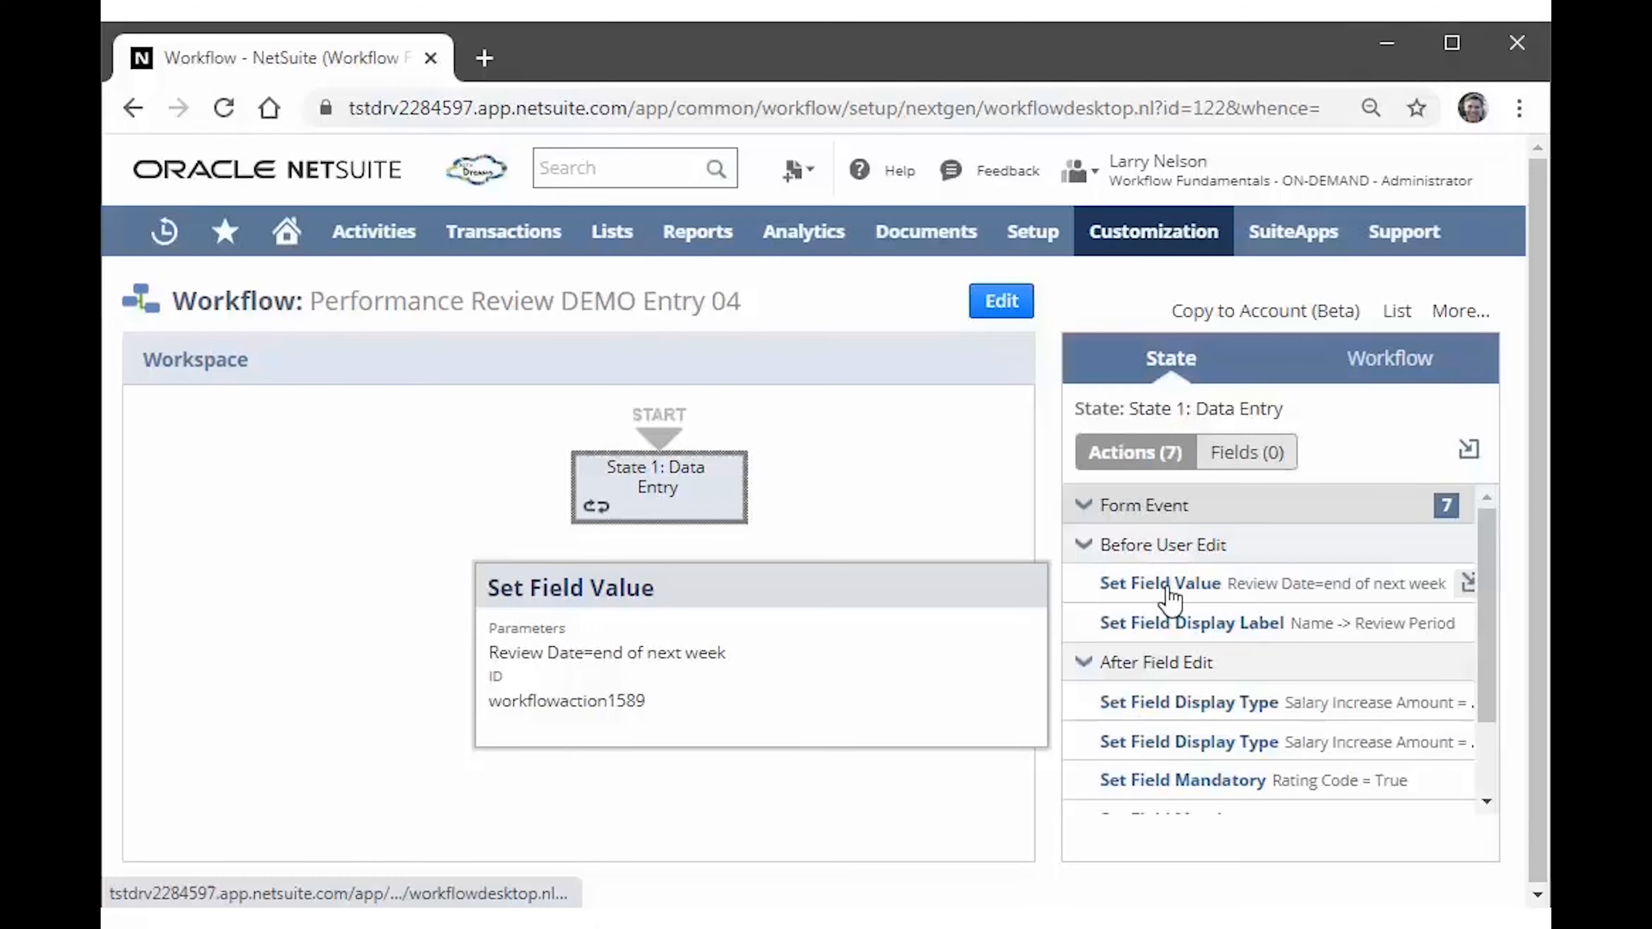
{"action": "left_click", "coordinate": [1170, 595]}
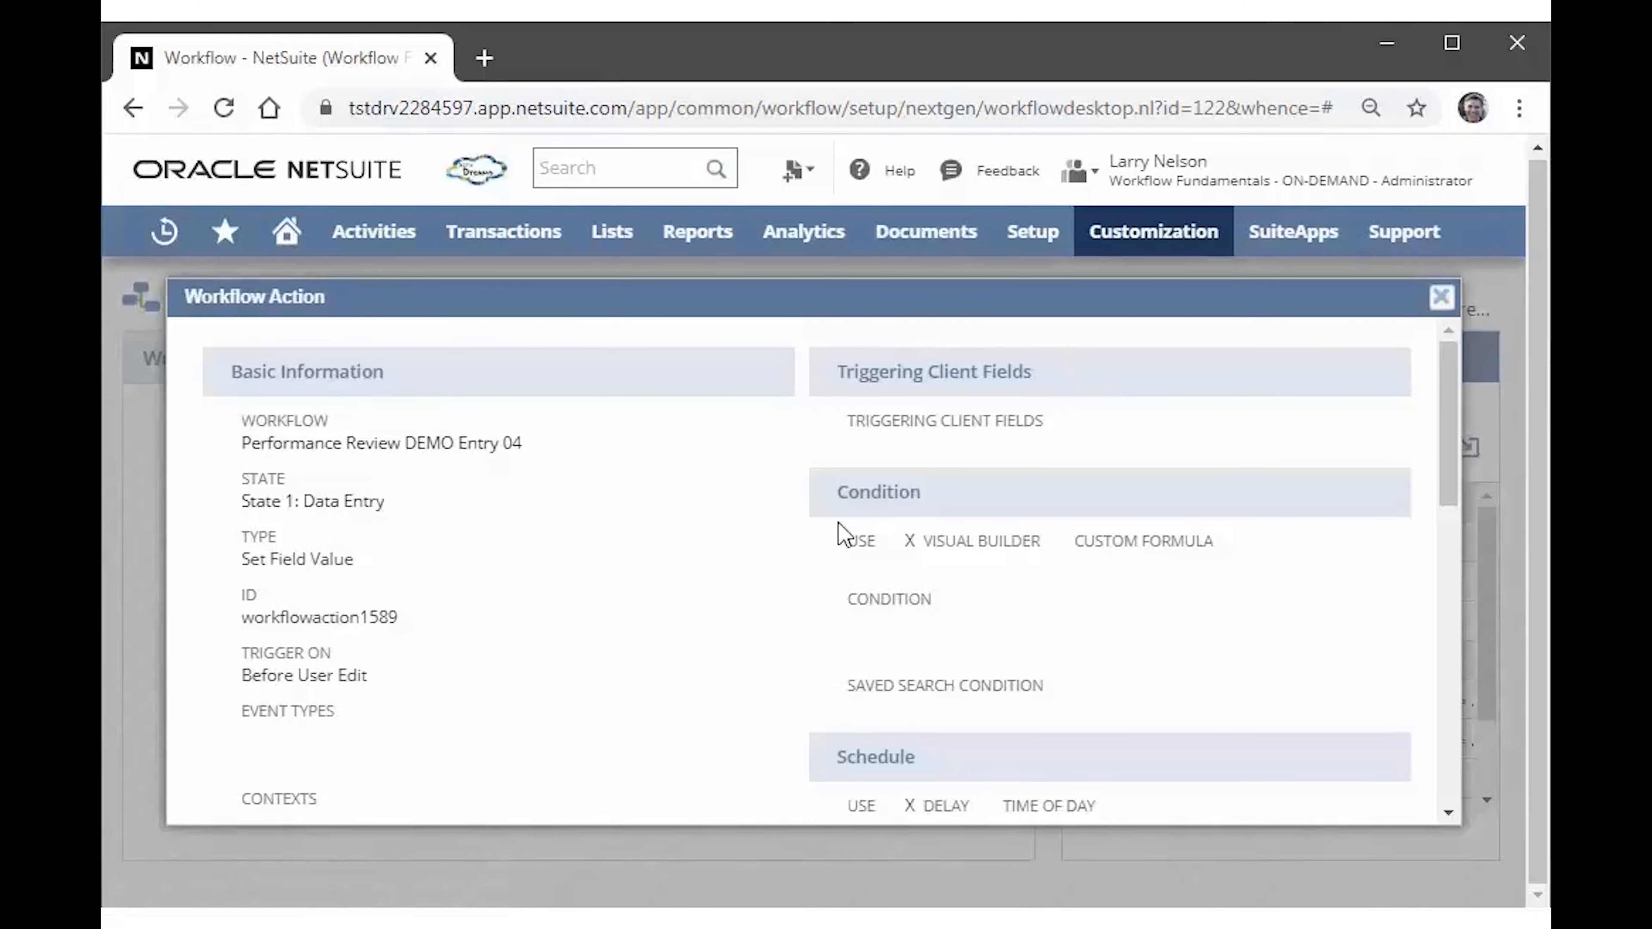
{"action": "left_click_drag", "start_coordinate": [1449, 431], "coordinate": [1425, 384]}
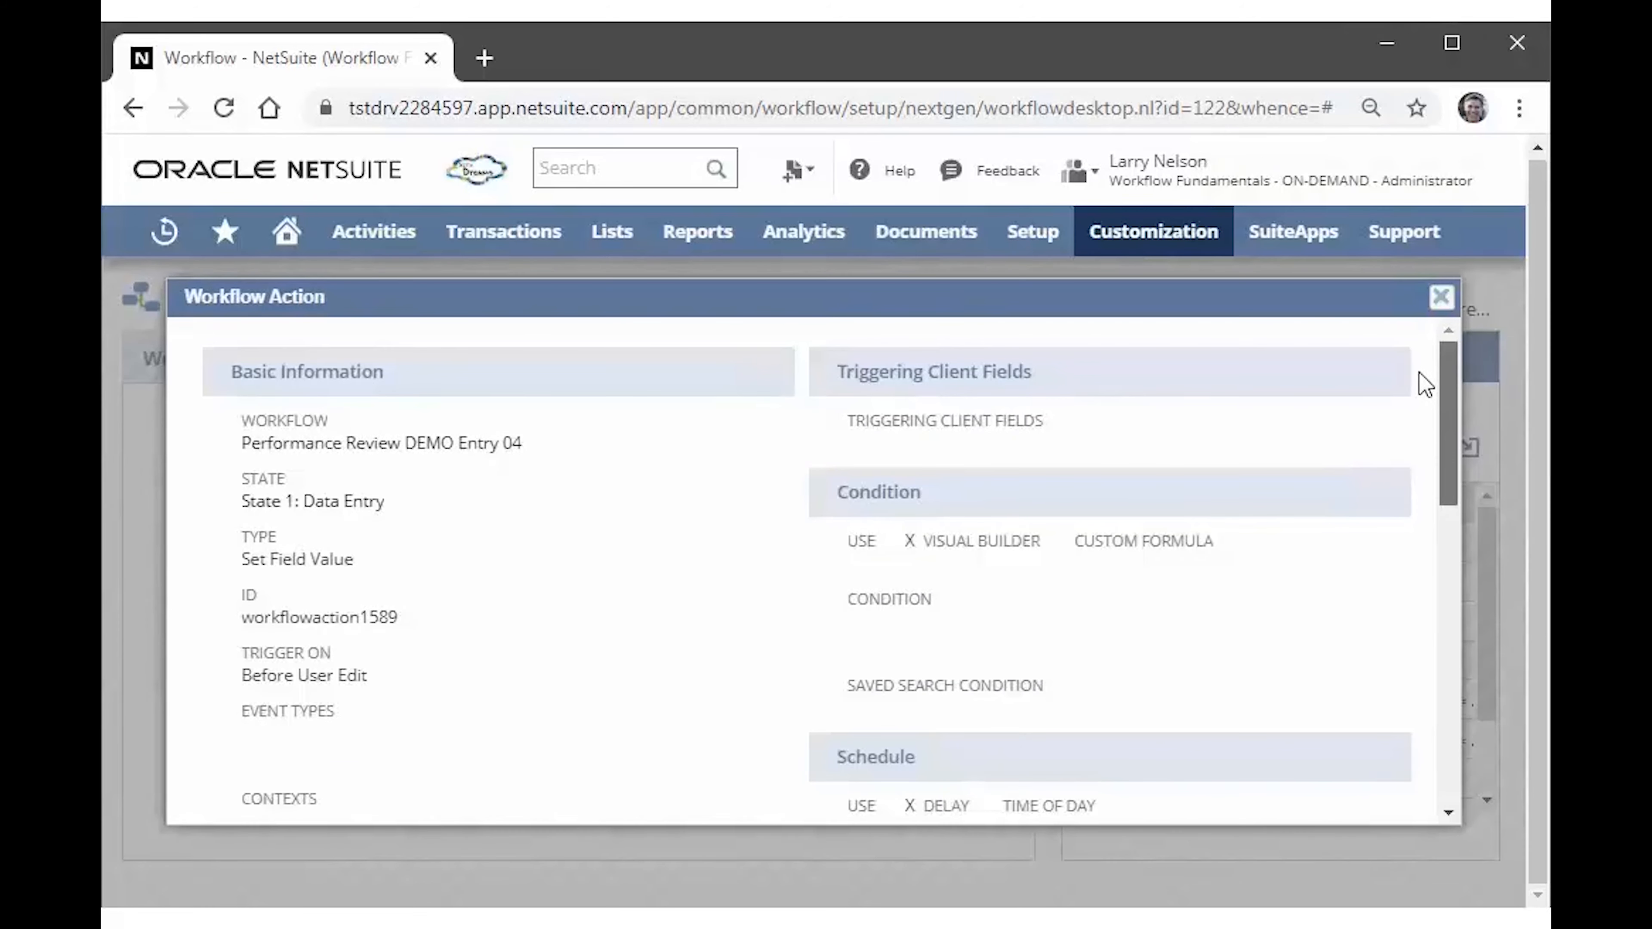
Close the Set Field Value action's details and switch the Performance Review DEMO Entry 04 workflow to edit mode.
{"action": "left_click", "coordinate": [1441, 297]}
{"action": "left_click", "coordinate": [930, 466]}
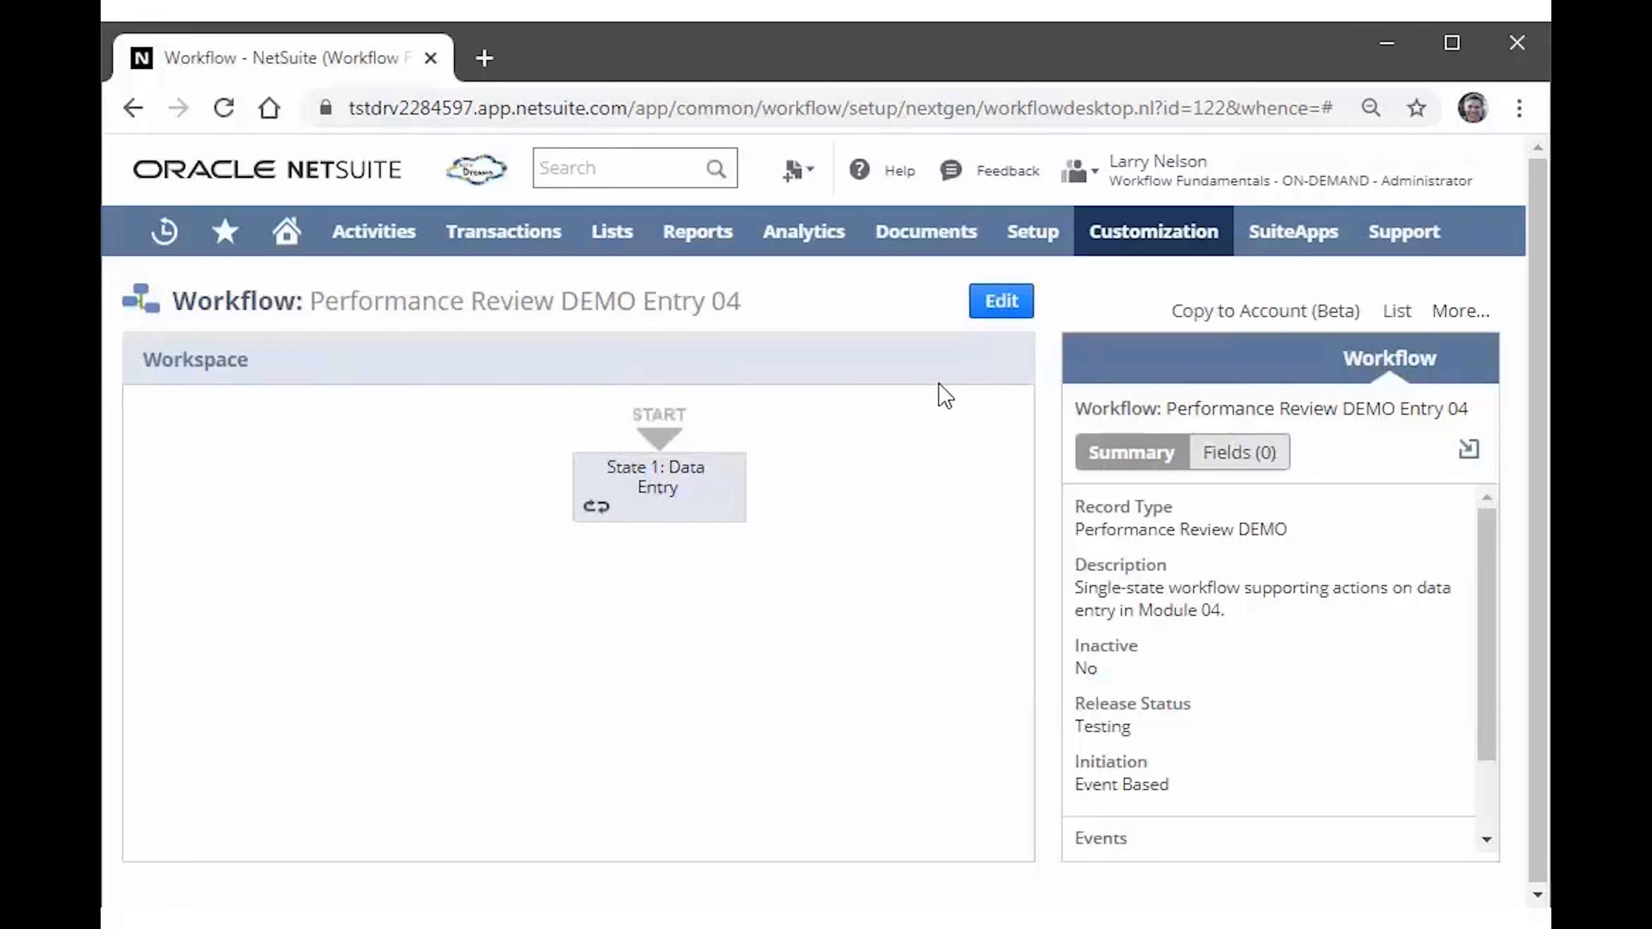
{"action": "left_click", "coordinate": [1000, 311]}
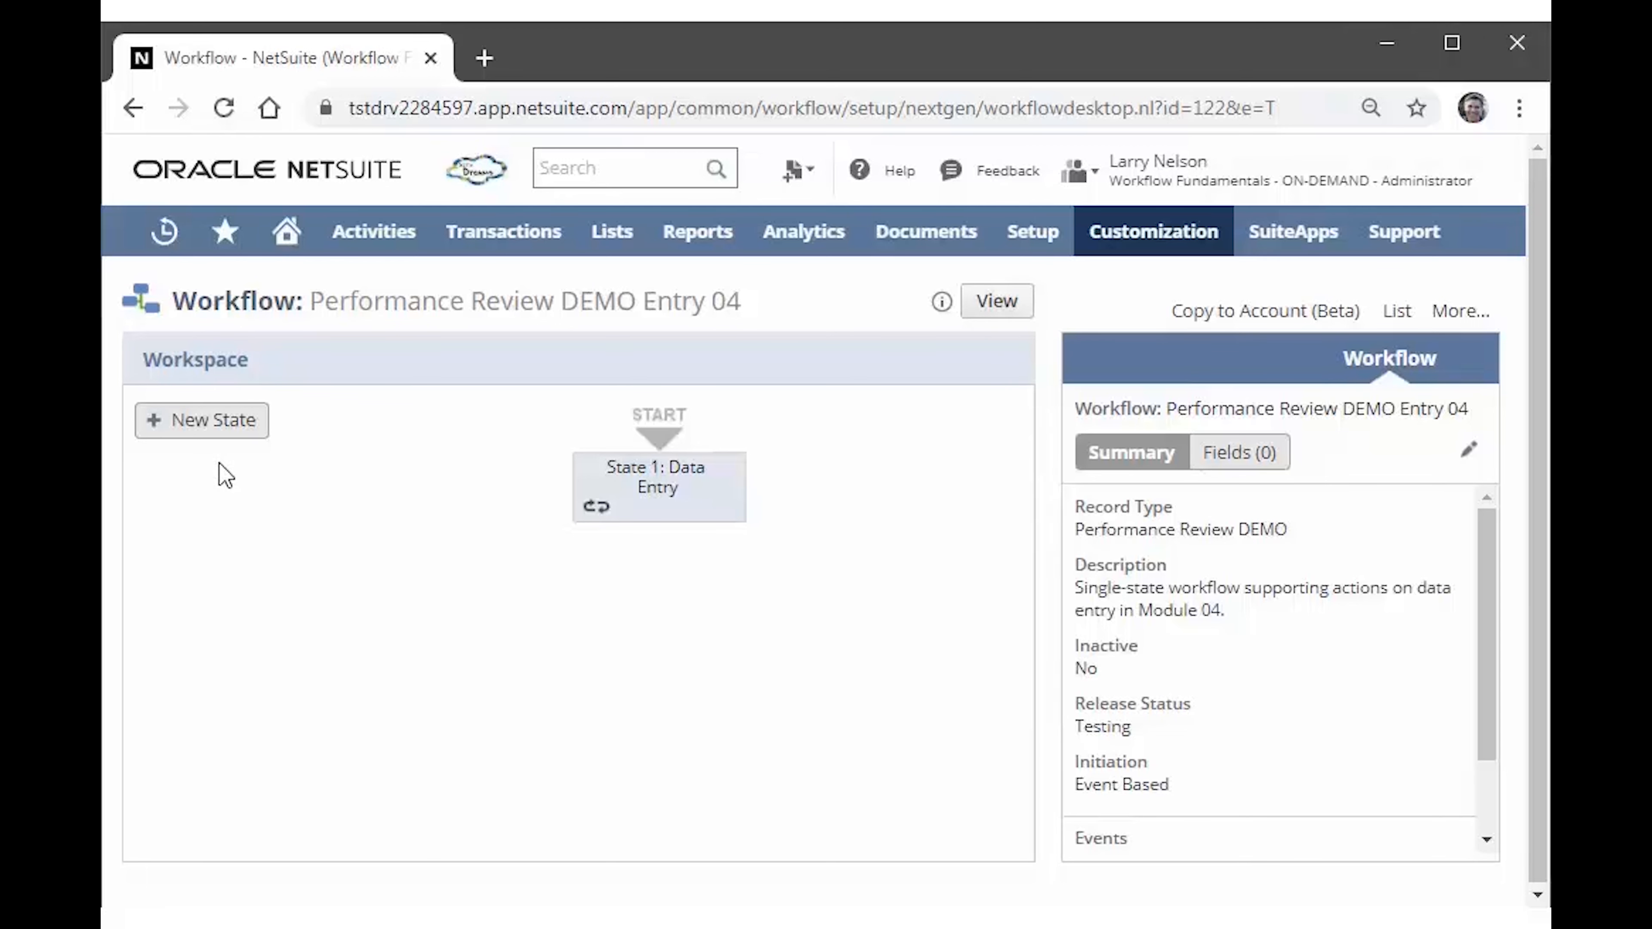
Move State 1: Data Entry down and to the left in the workspace, and add a new state directly beneath it.
{"action": "left_click", "coordinate": [682, 491]}
{"action": "left_click_drag", "start_coordinate": [682, 491], "coordinate": [589, 522]}
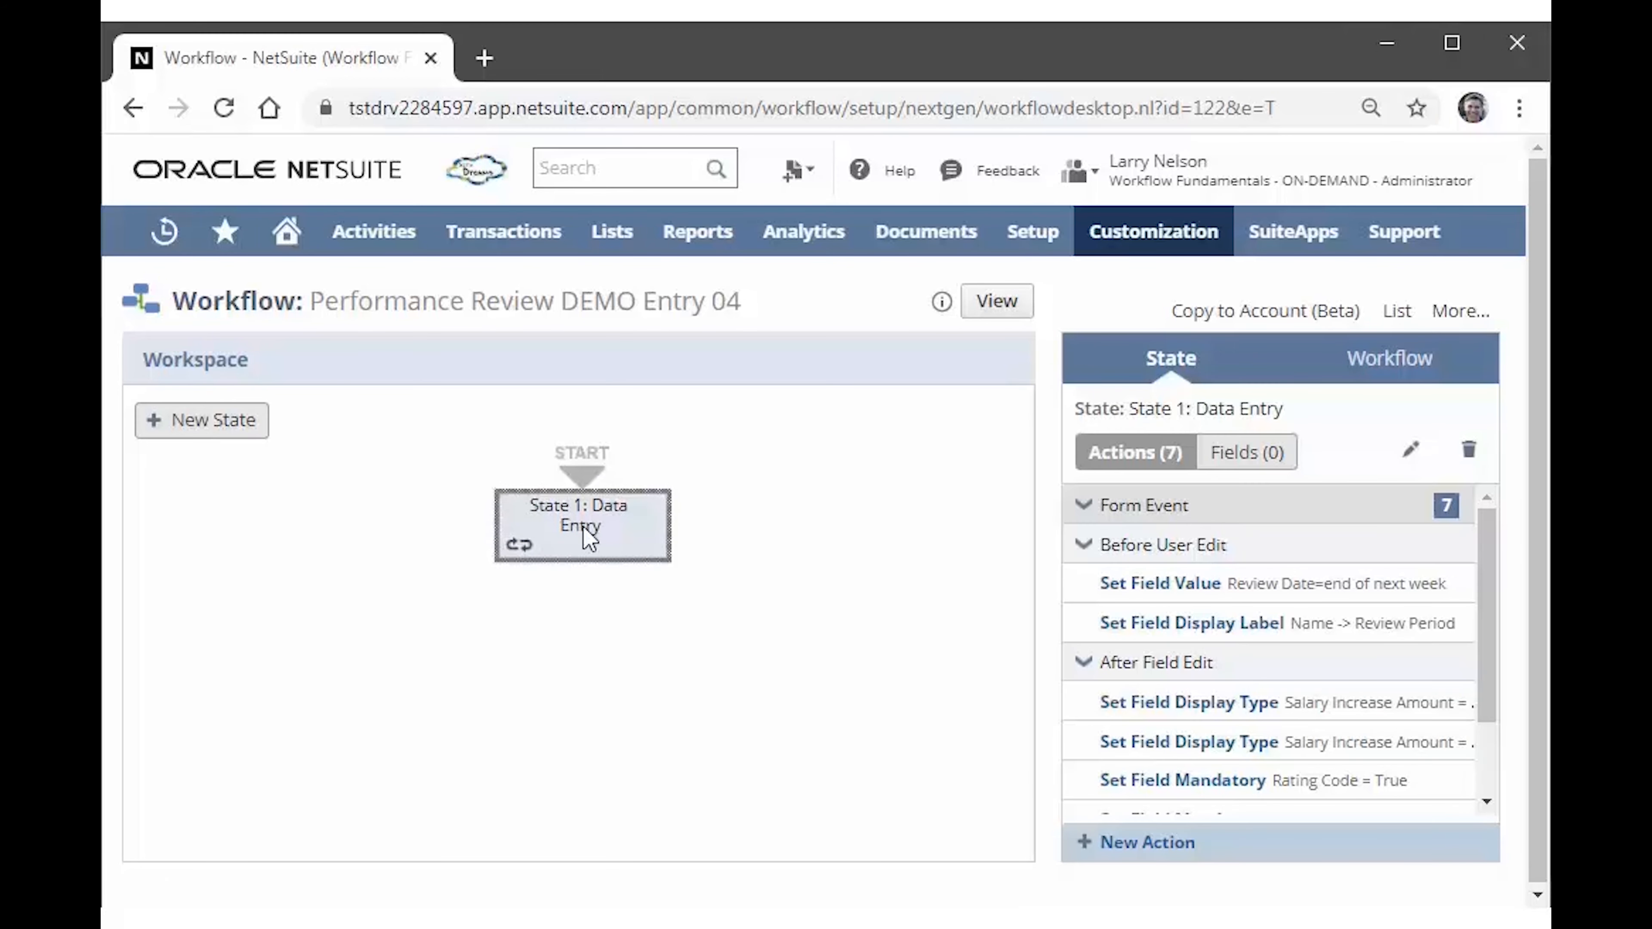
{"action": "left_click", "coordinate": [243, 420]}
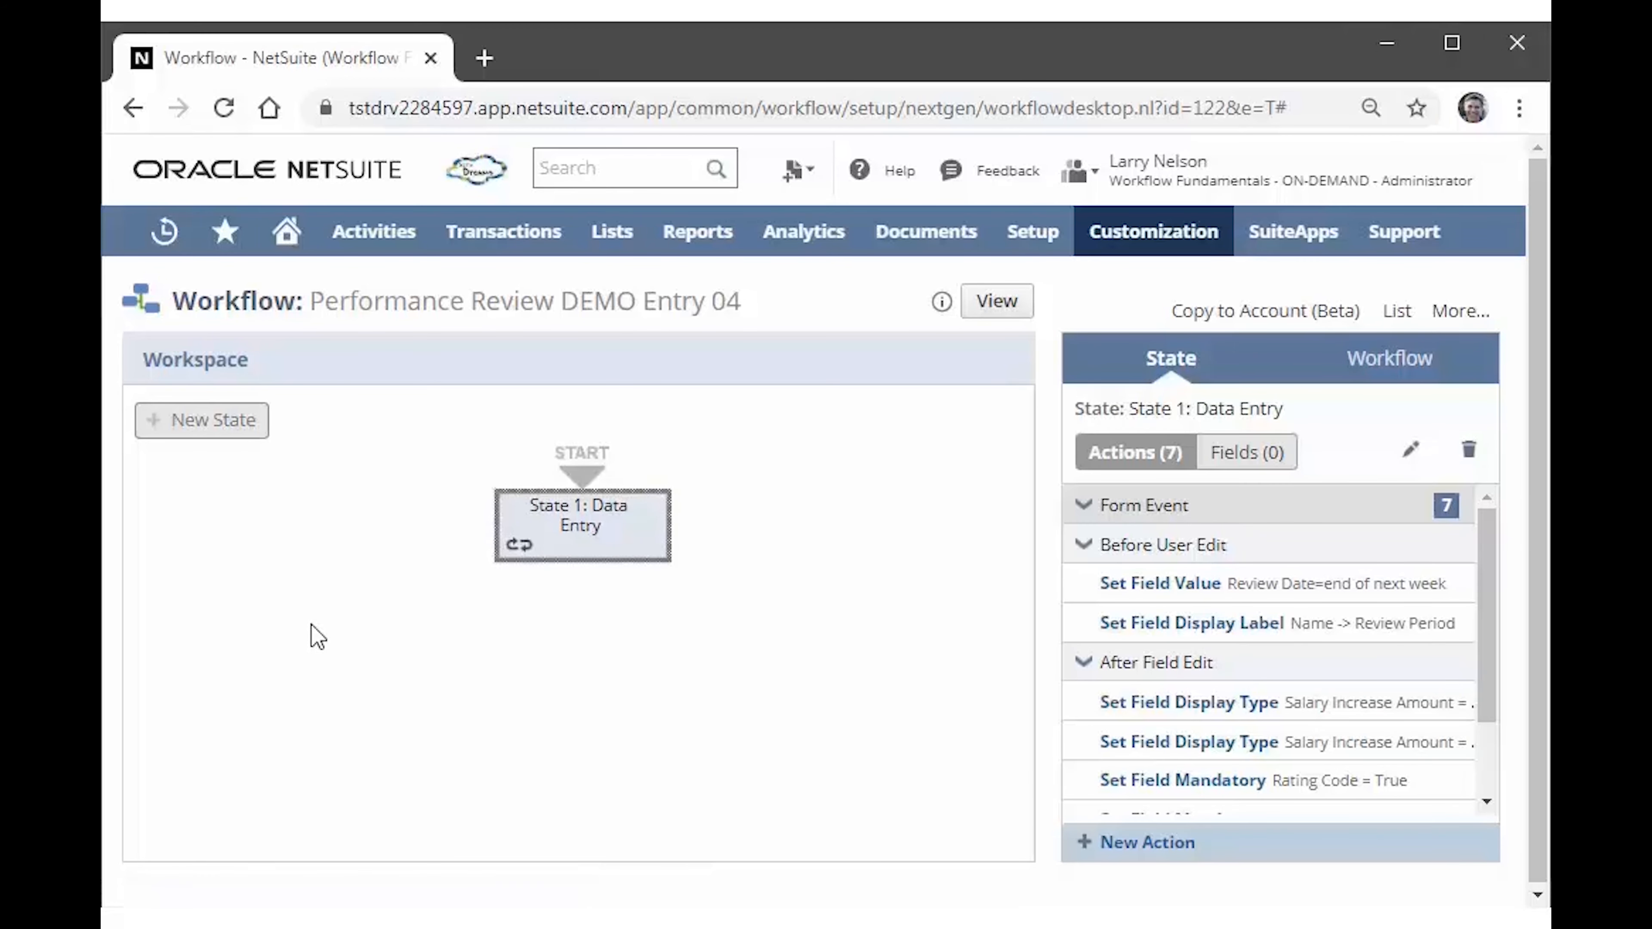
{"action": "left_click", "coordinate": [270, 561]}
{"action": "left_click_drag", "start_coordinate": [269, 561], "coordinate": [579, 648]}
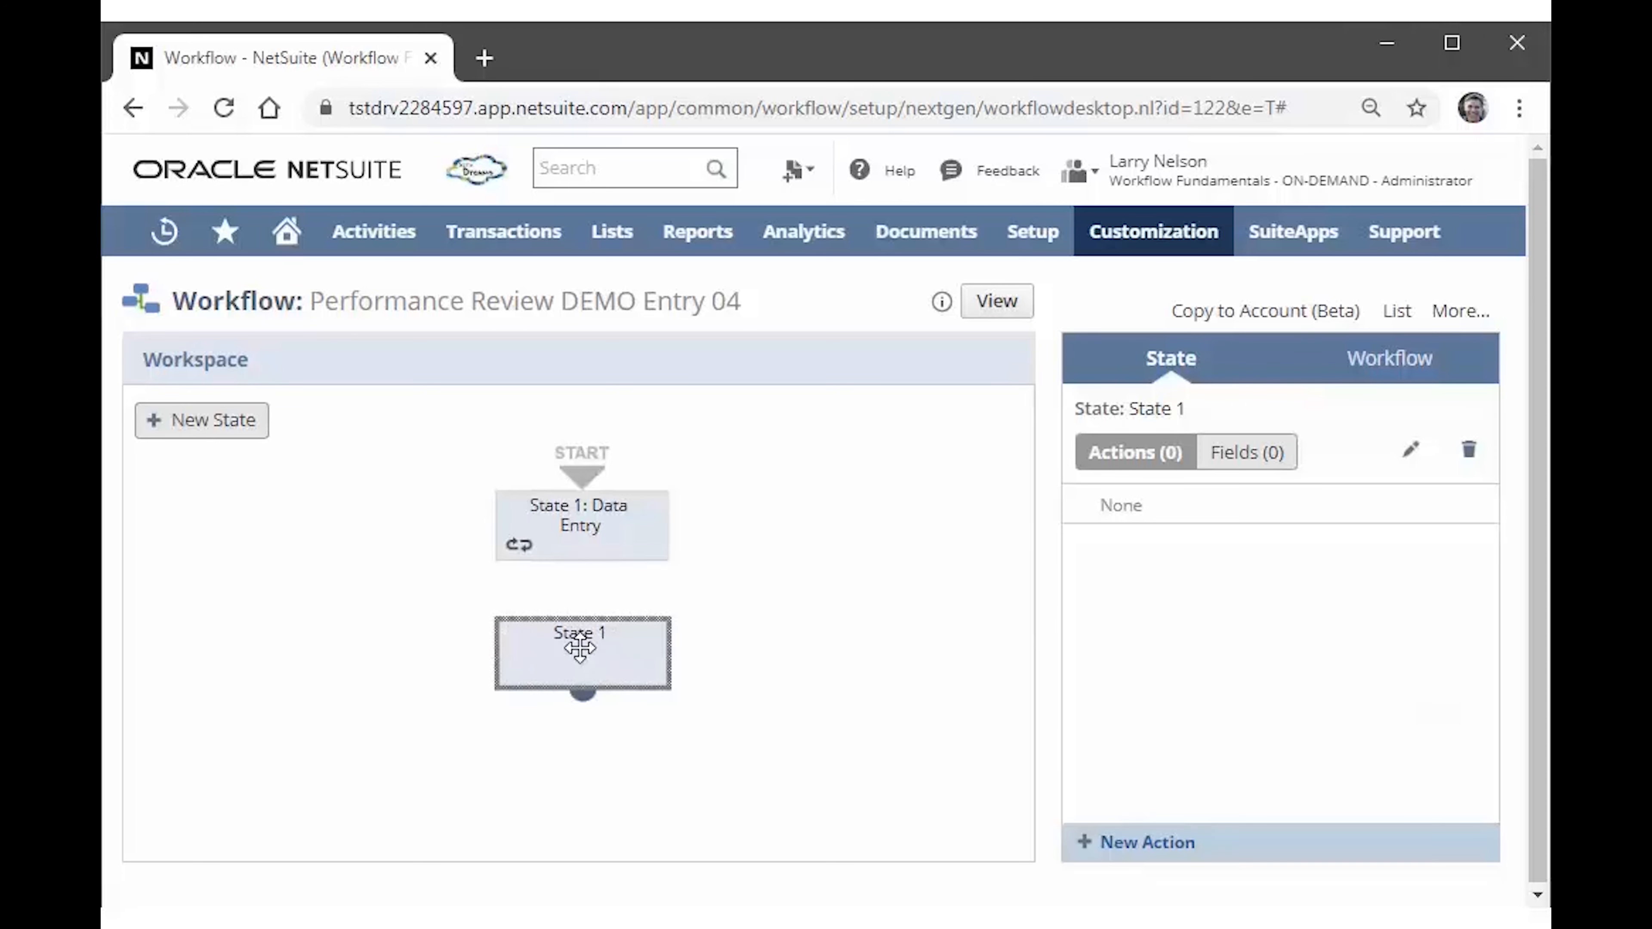
Compare the two states, move the empty State 1 away from State 1: Data Entry, and delete that empty state.
{"action": "left_click", "coordinate": [584, 541]}
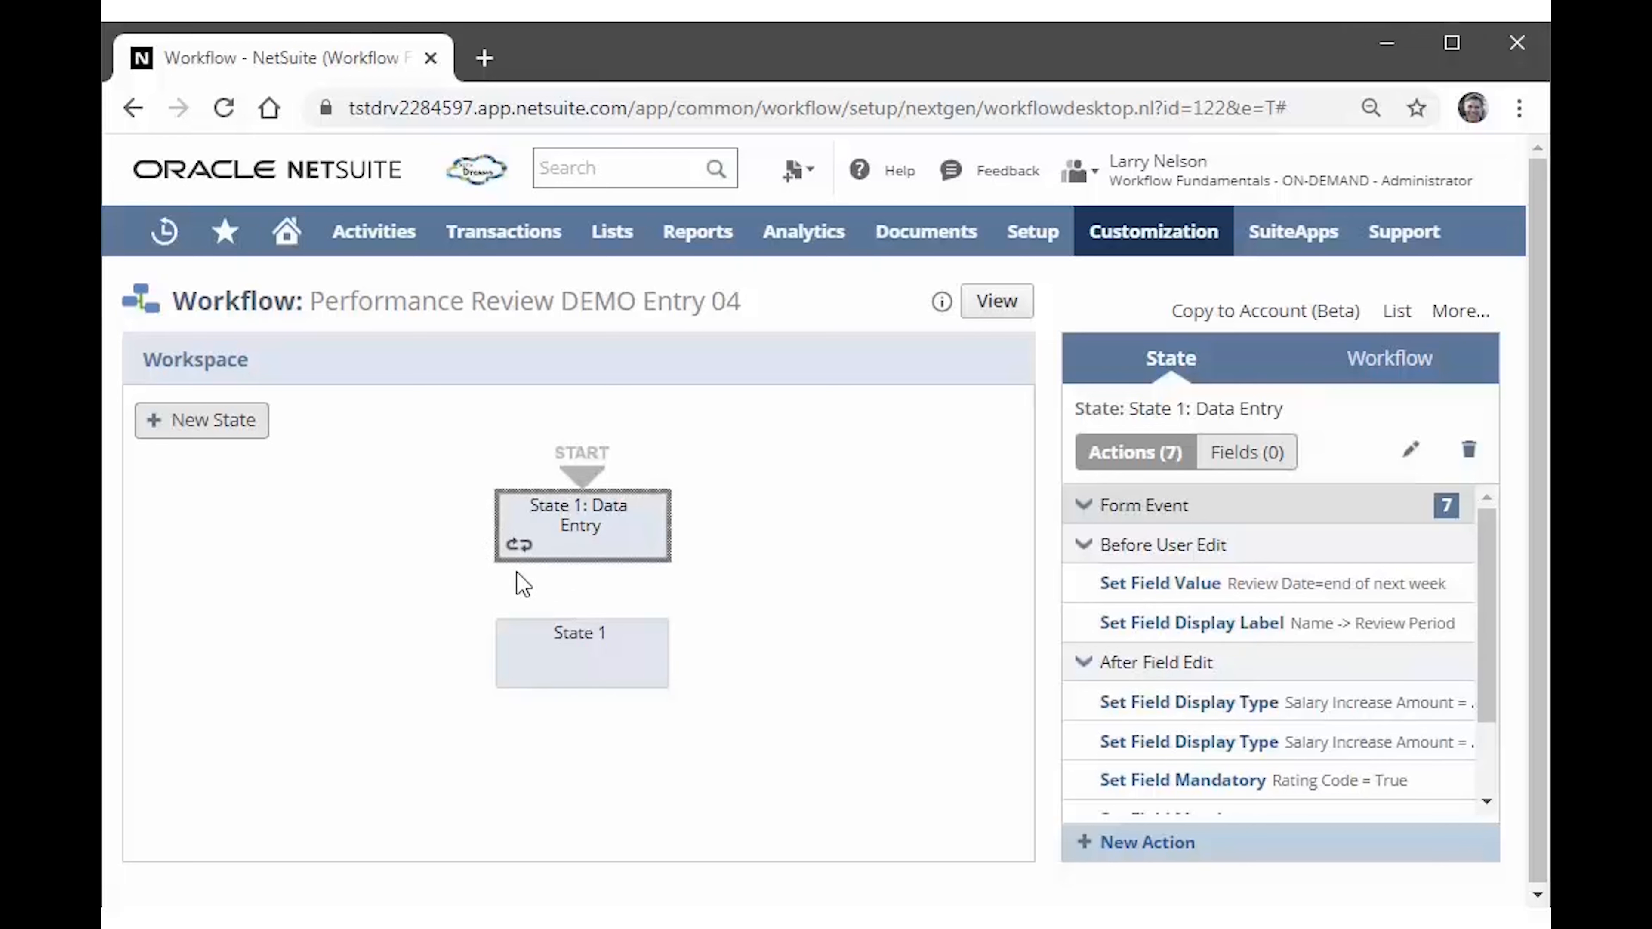
{"action": "mouse_move", "coordinate": [573, 651]}
{"action": "left_click_drag", "start_coordinate": [573, 651], "coordinate": [306, 611]}
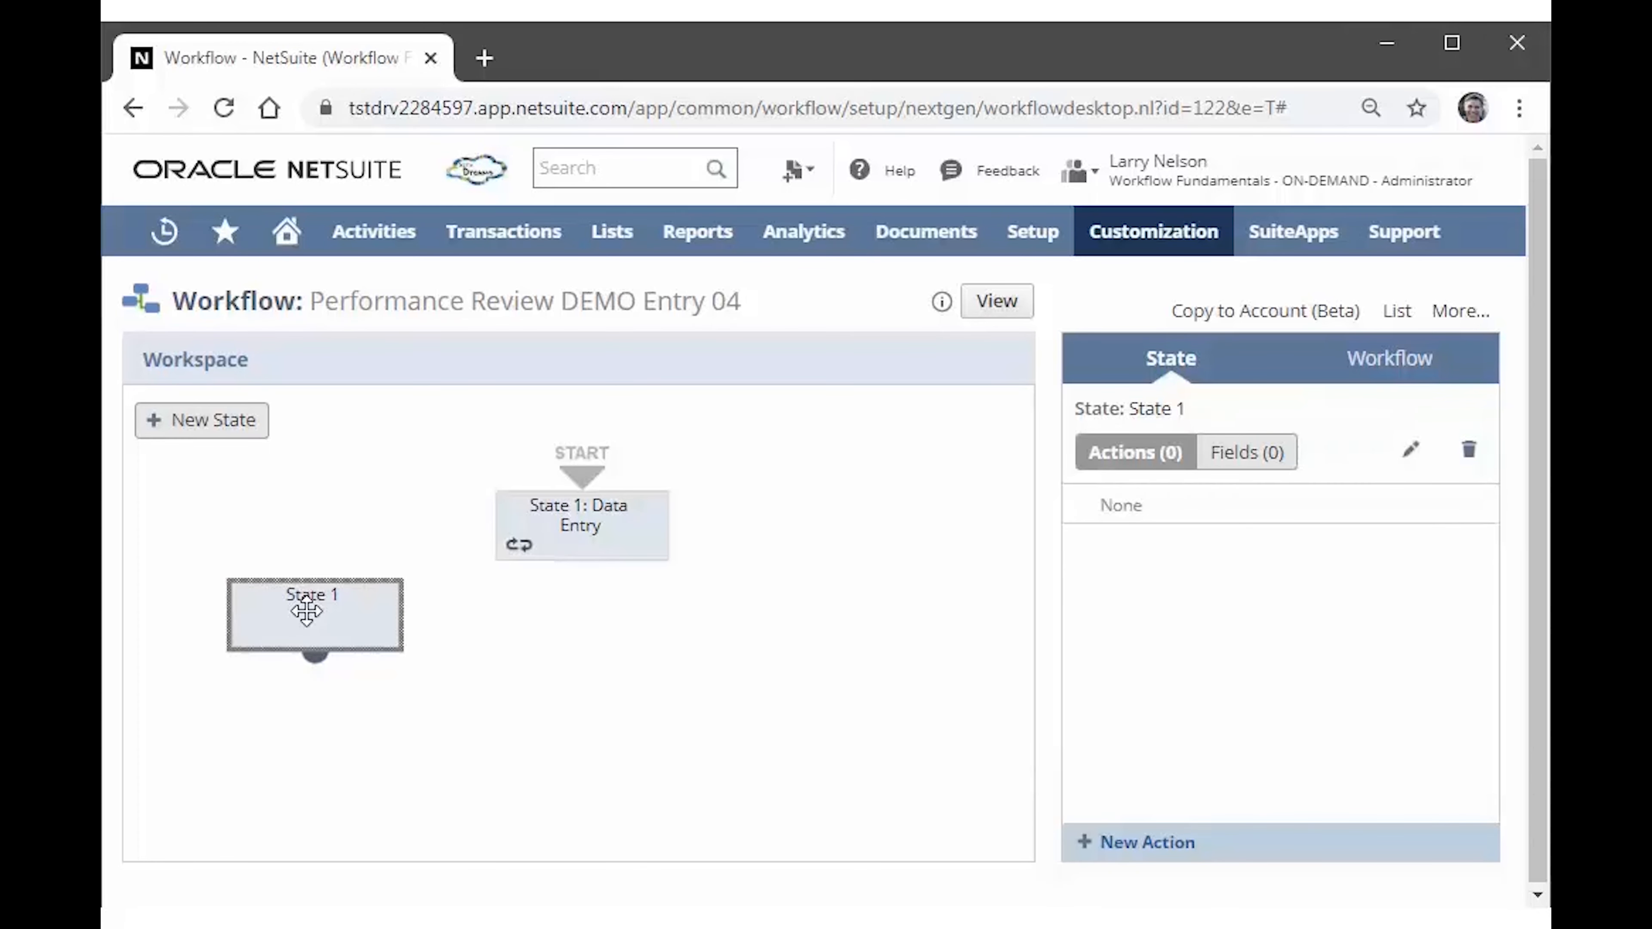
{"action": "key", "text": "Delete"}
{"action": "left_click", "coordinate": [940, 284]}
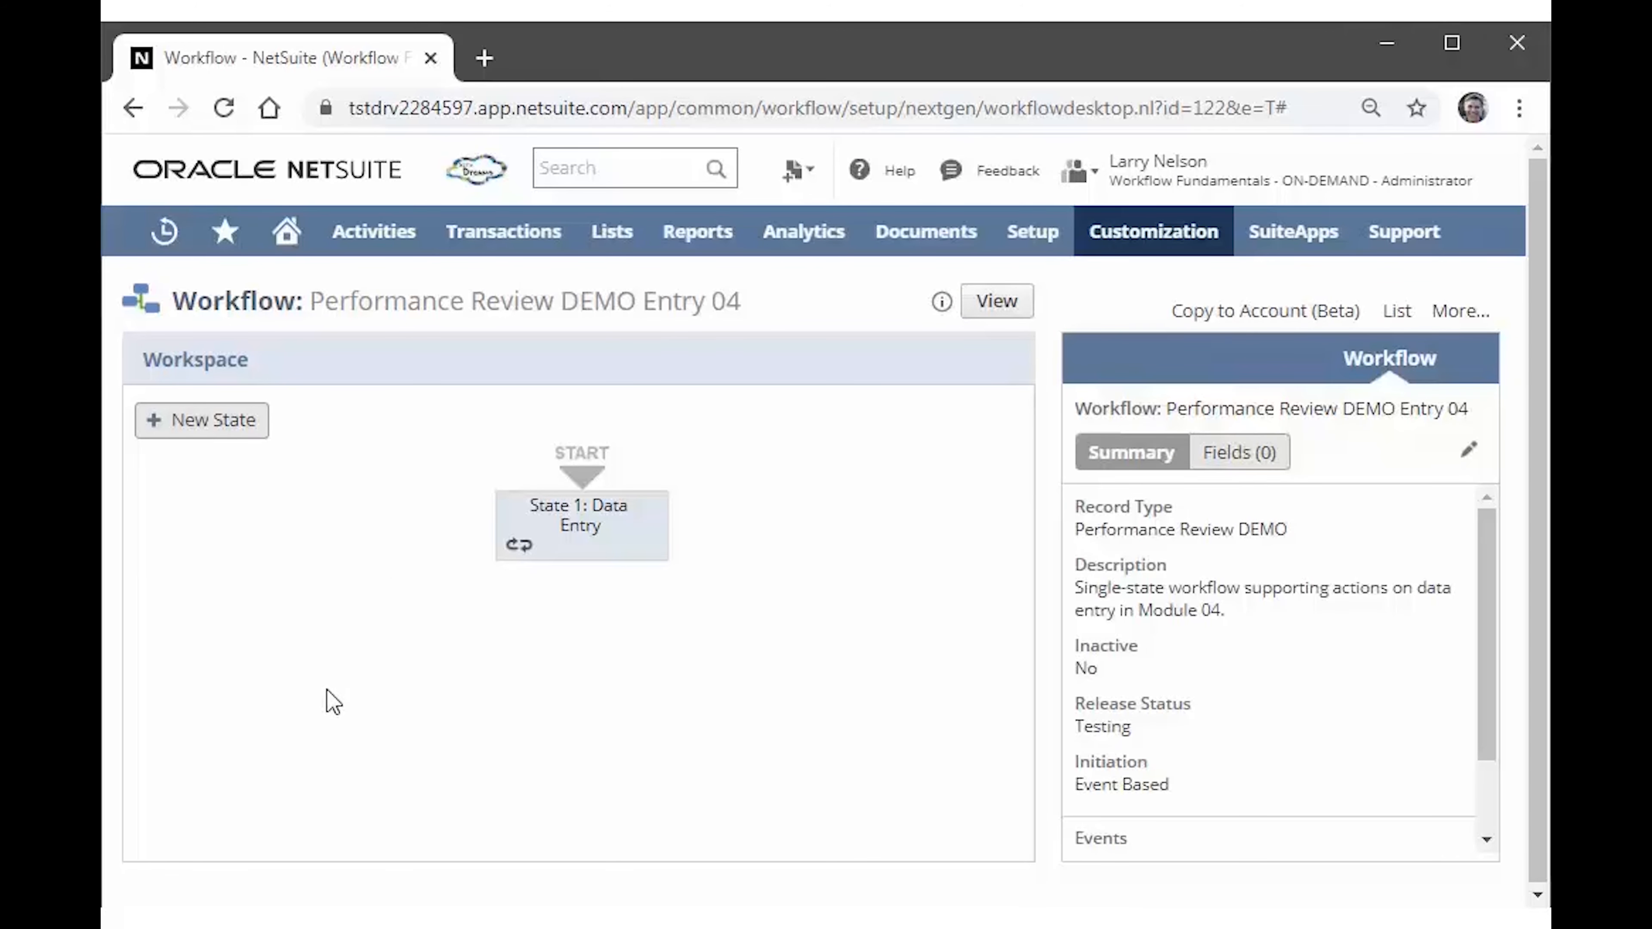
Shift State 1: Data Entry slightly upward in the workspace and deselect it.
{"action": "left_click_drag", "start_coordinate": [595, 518], "coordinate": [615, 511]}
{"action": "left_click", "coordinate": [803, 492]}
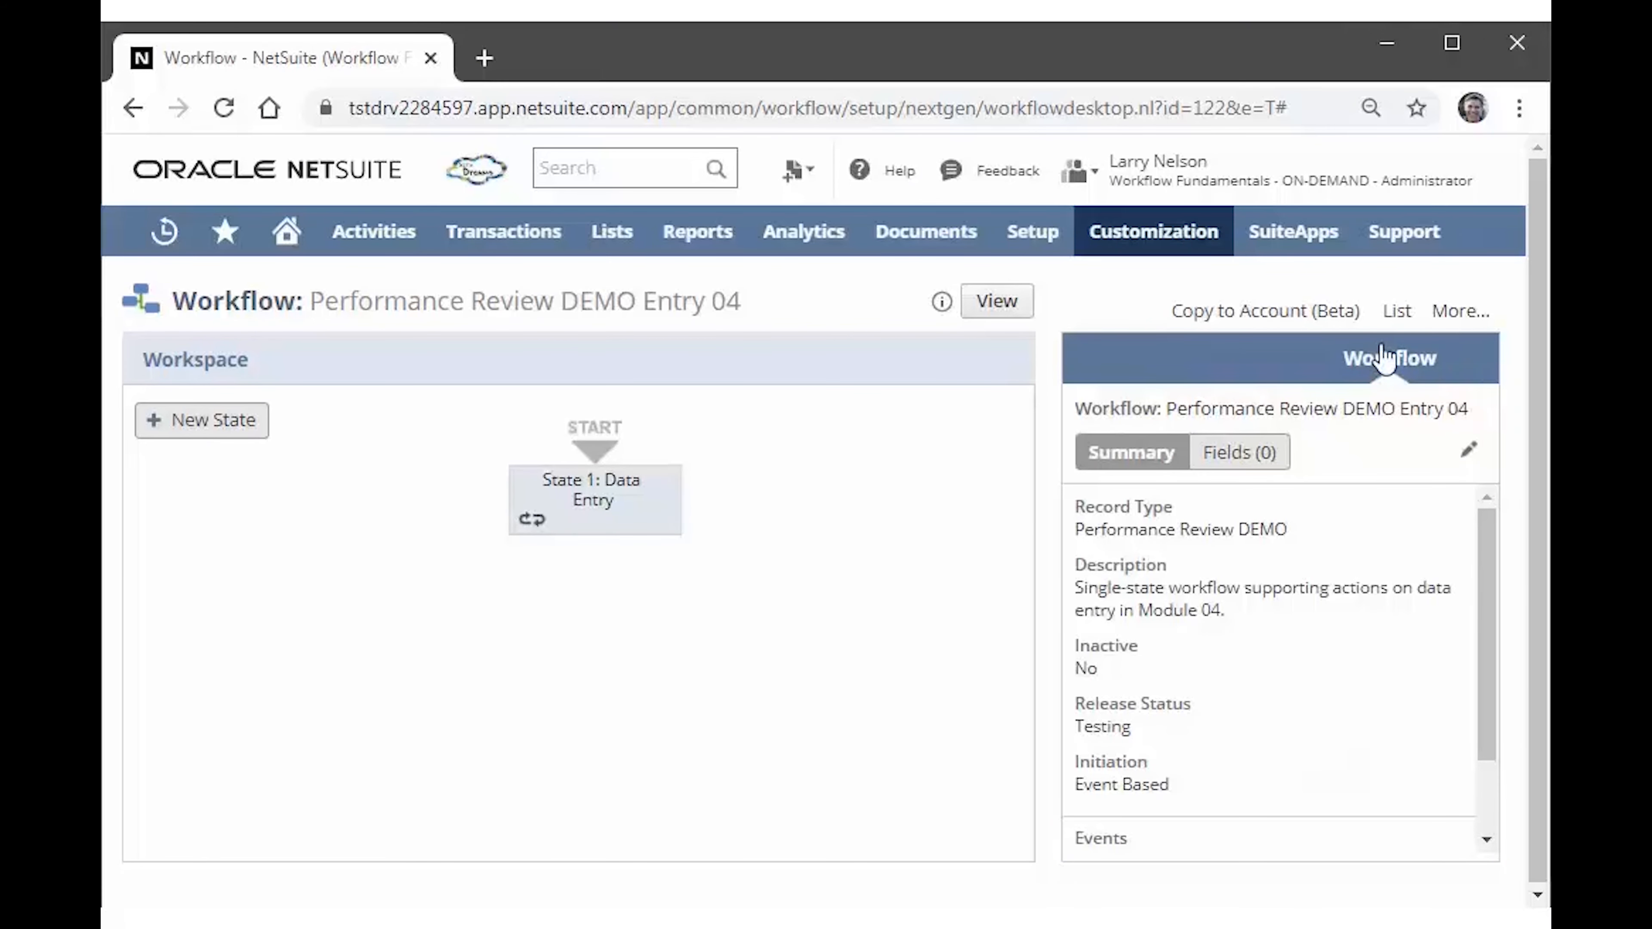
Open the workflow's definition for editing, look through its basic information, initiation and event definition, and cancel without saving.
{"action": "left_click", "coordinate": [1470, 450]}
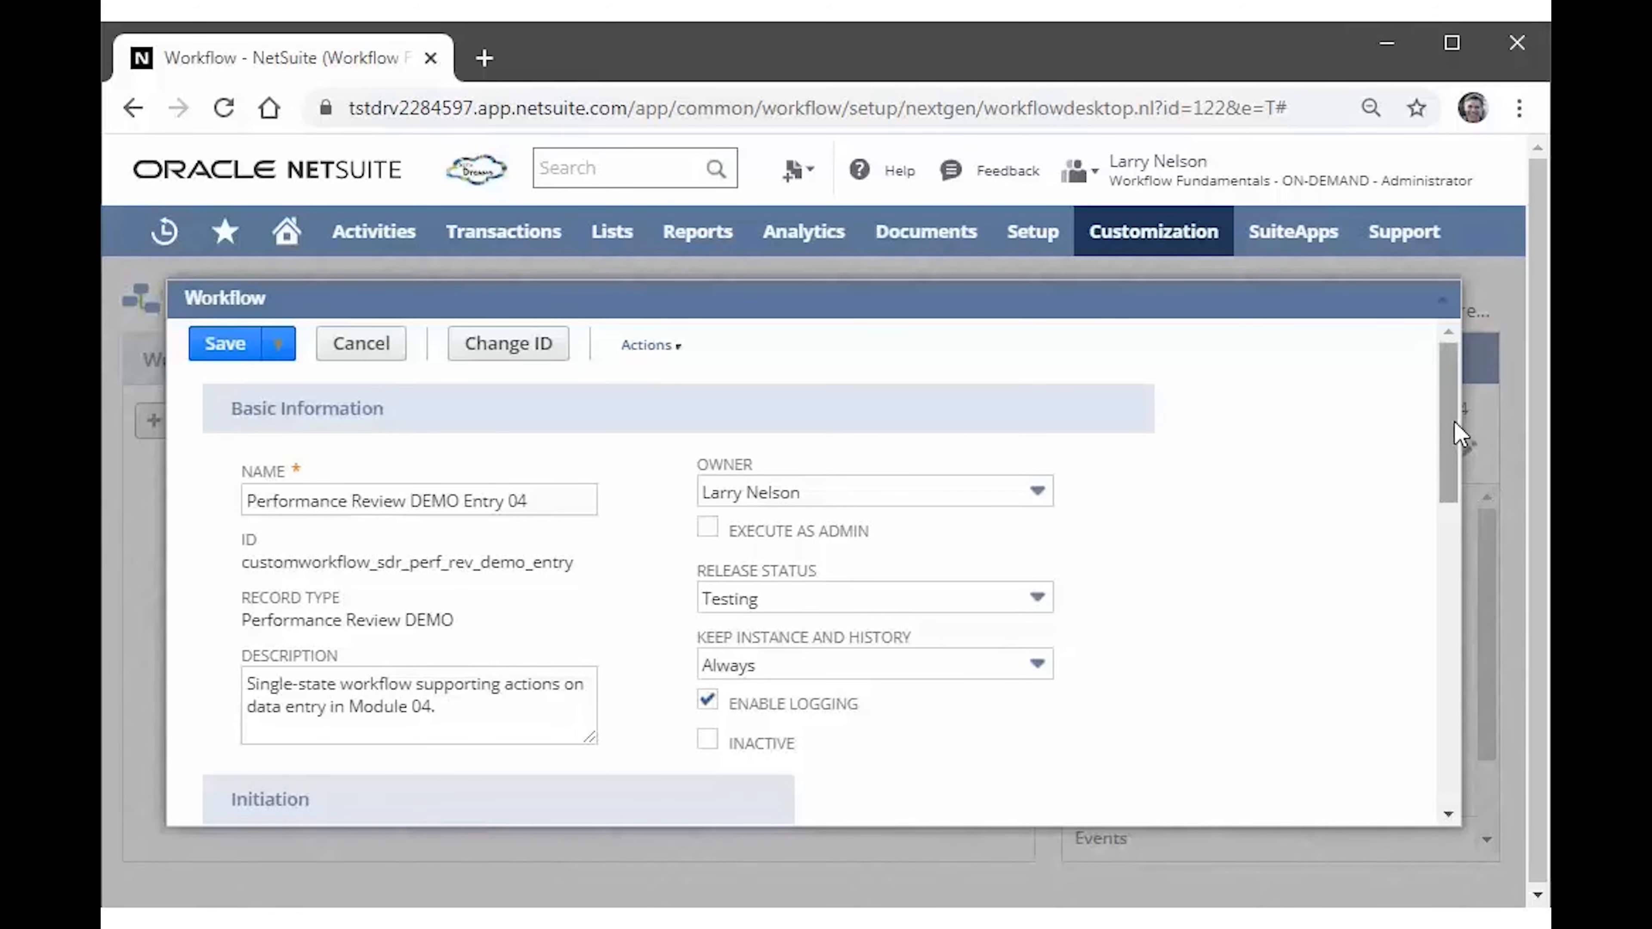
{"action": "left_click_drag", "start_coordinate": [1455, 422], "coordinate": [1450, 445]}
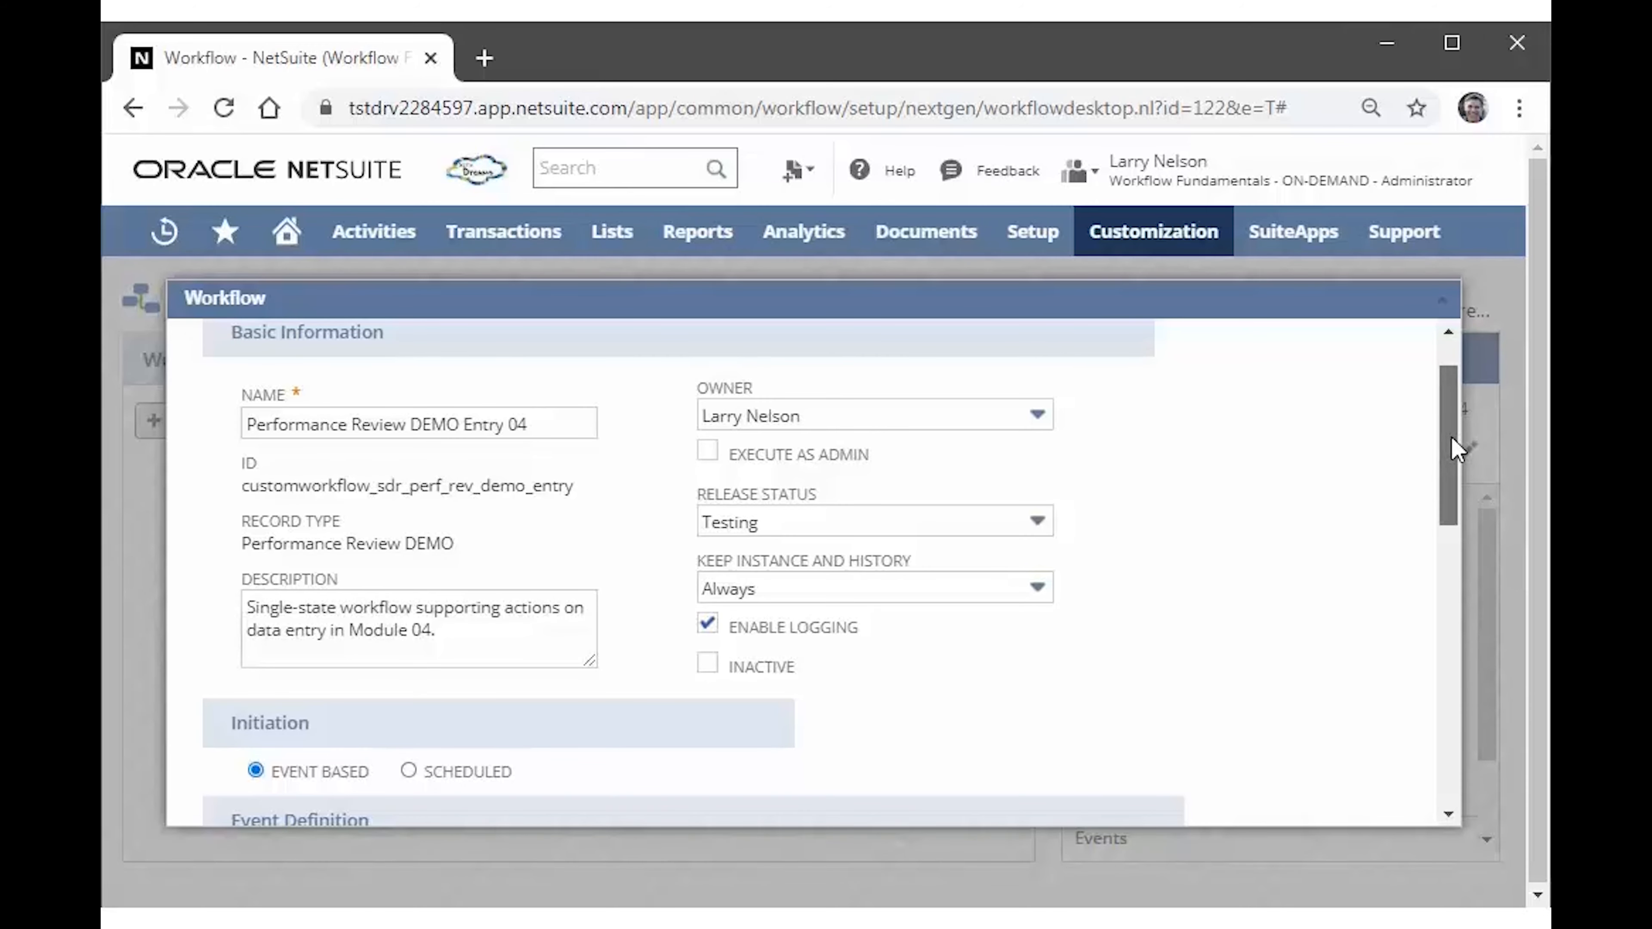
{"action": "left_click_drag", "start_coordinate": [1450, 435], "coordinate": [1438, 532]}
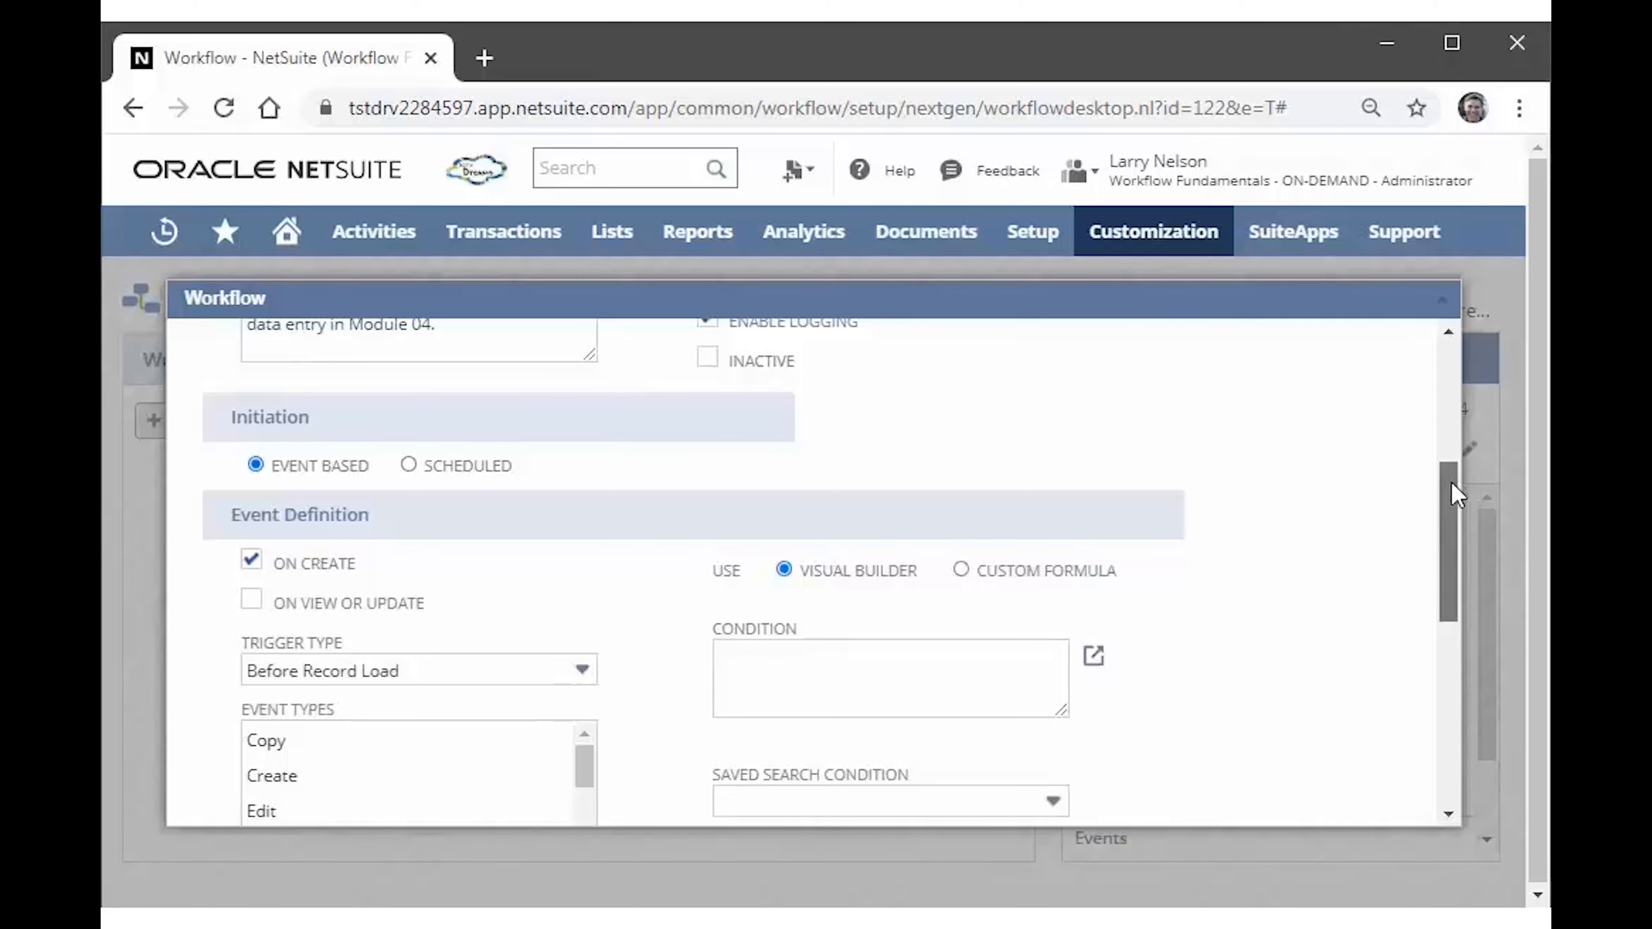
{"action": "left_click_drag", "start_coordinate": [1454, 495], "coordinate": [1510, 327]}
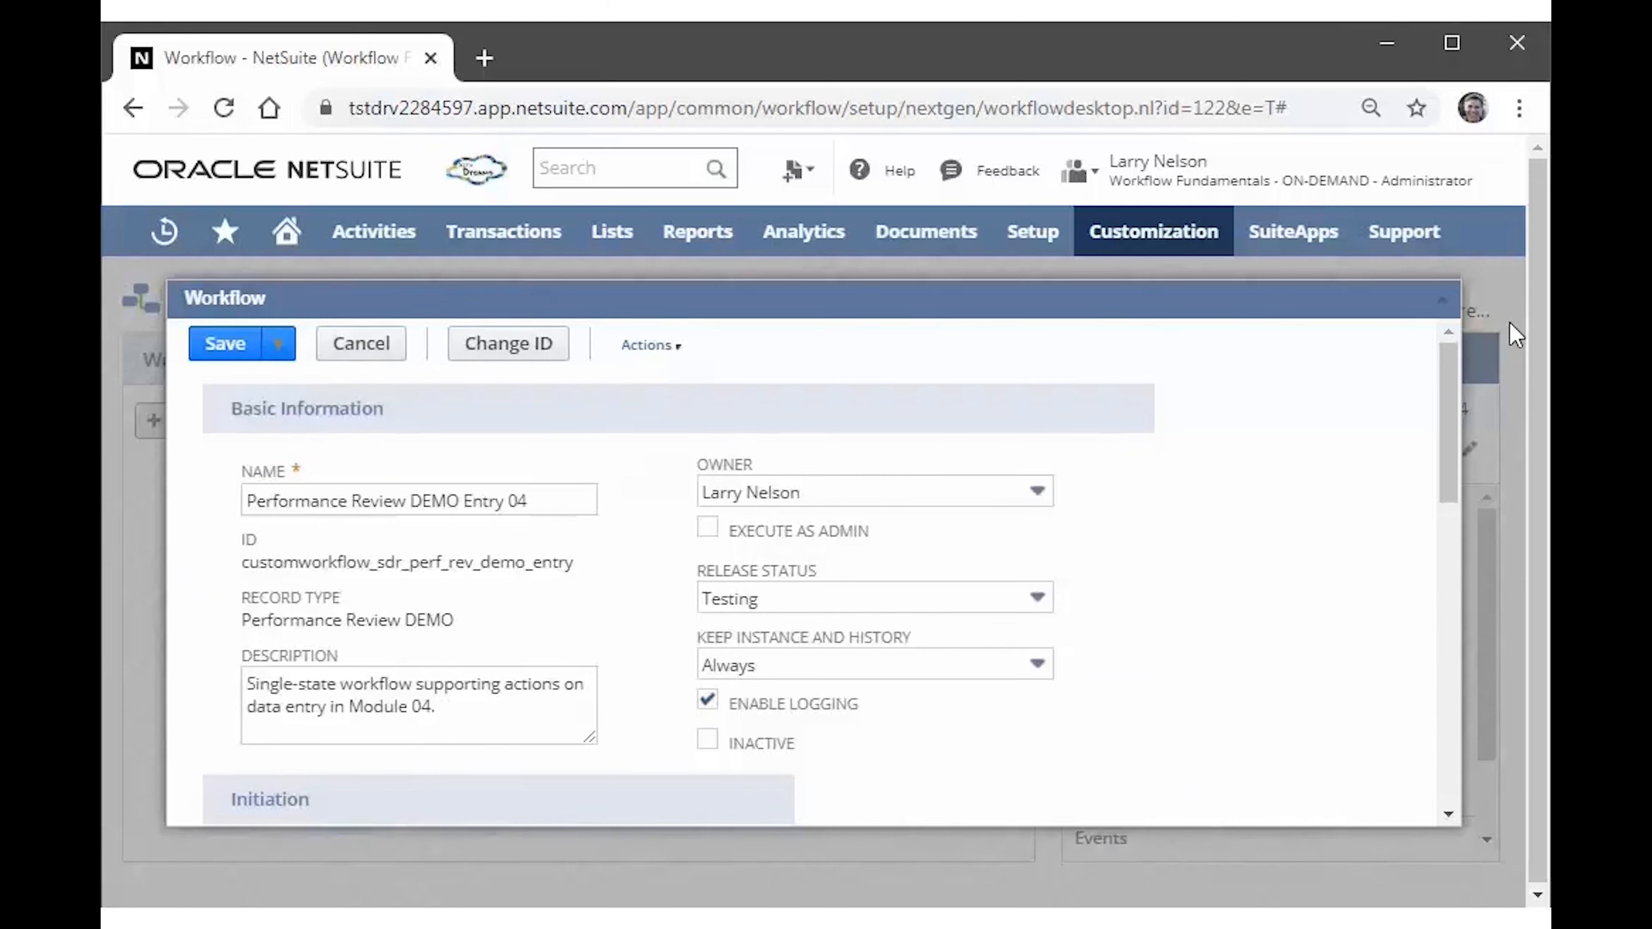
{"action": "left_click", "coordinate": [392, 357]}
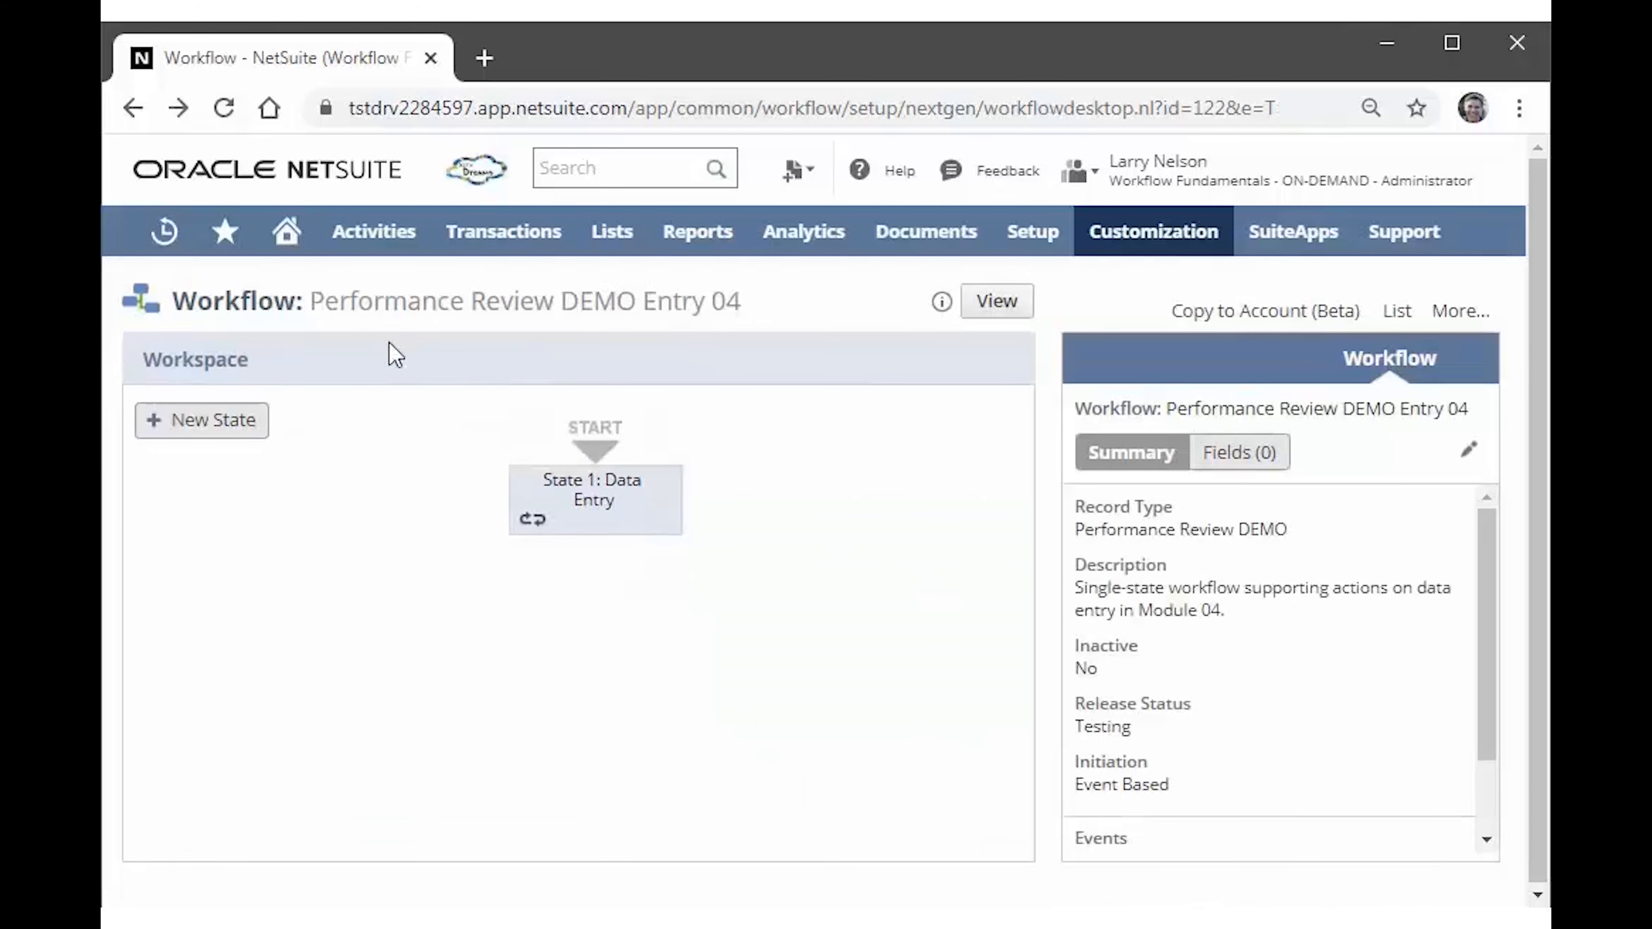
Compare the details of State 1: Data Entry with the overall workflow summary in edit mode, ending on the state.
{"action": "left_click", "coordinate": [566, 496]}
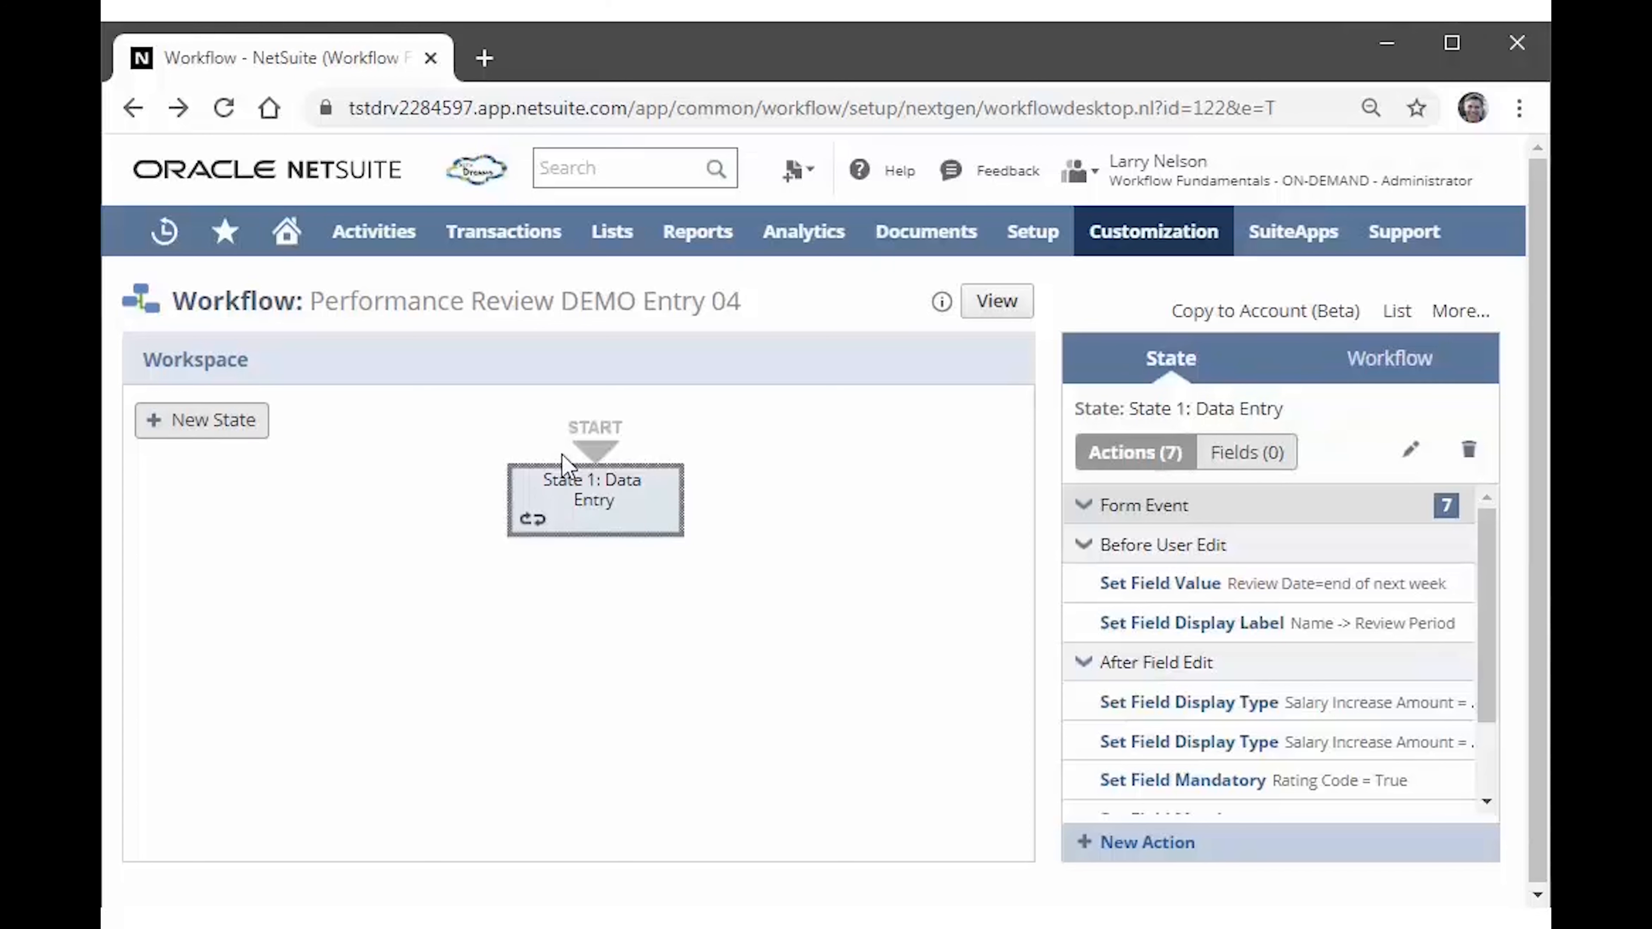
{"action": "left_click", "coordinate": [1417, 379]}
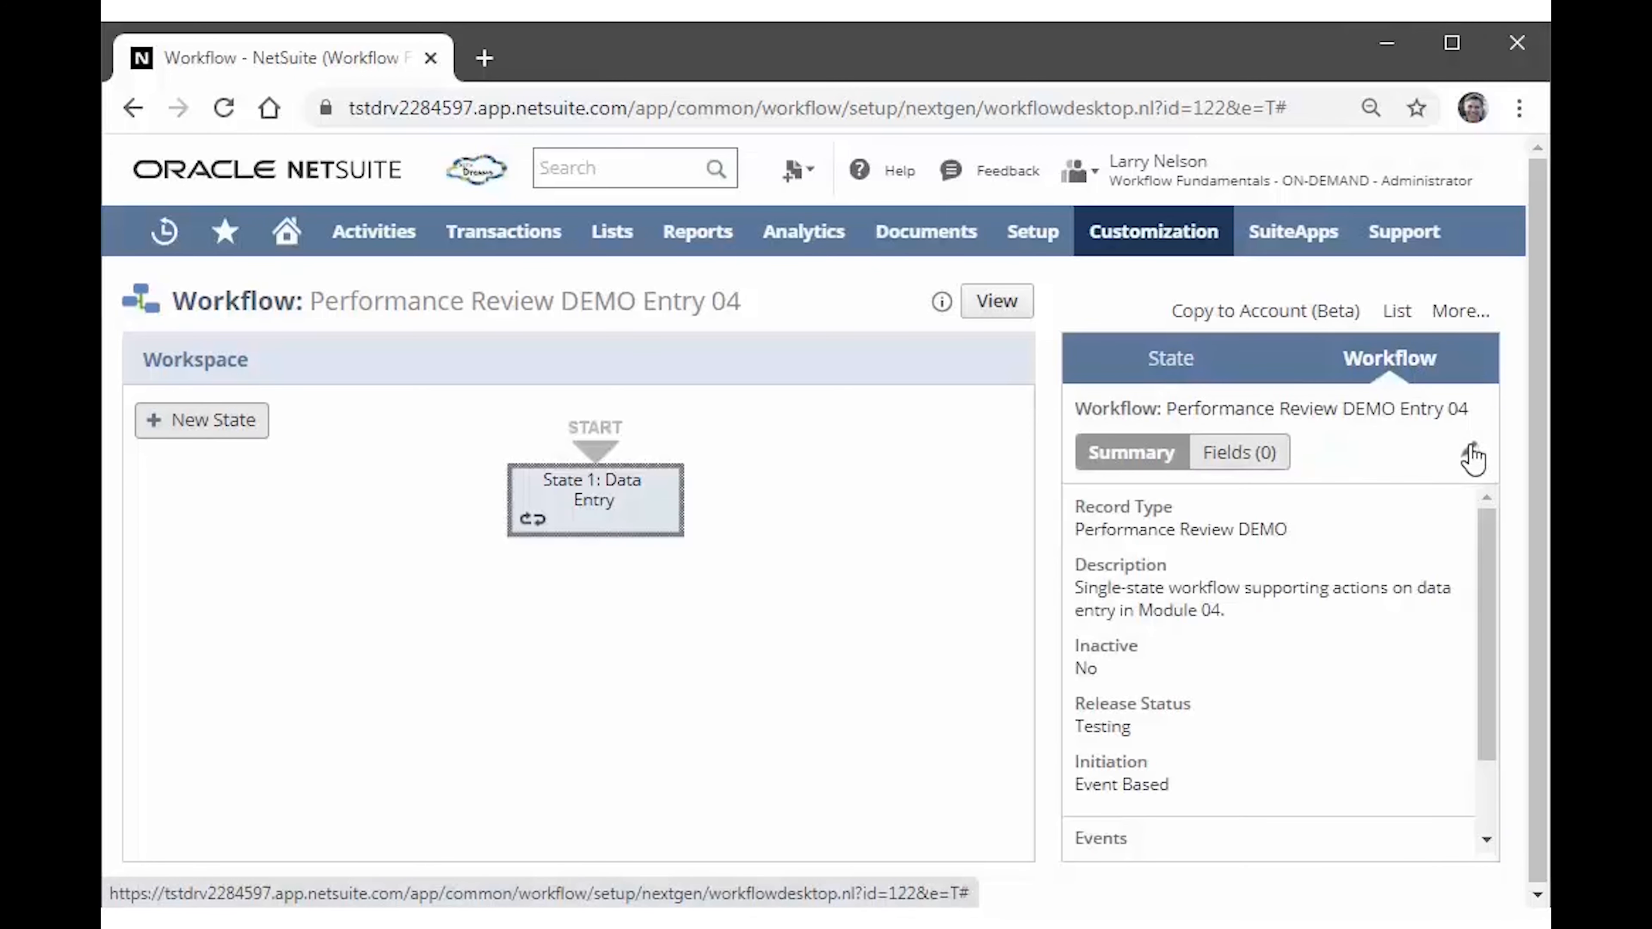
{"action": "left_click", "coordinate": [1168, 359]}
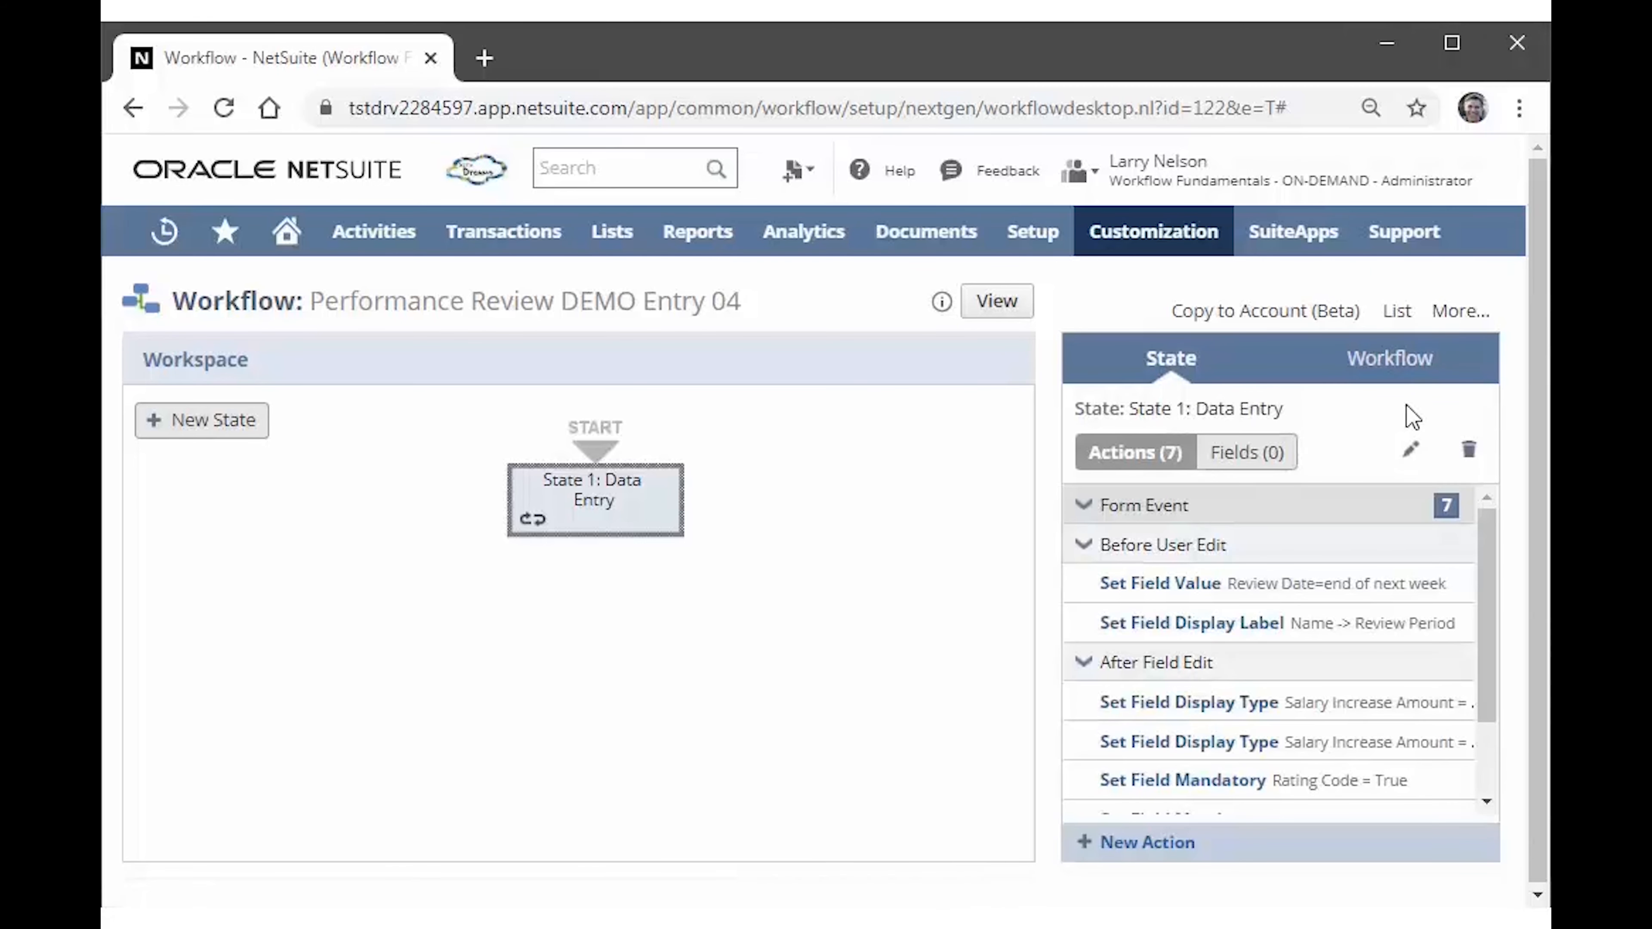
Open State 1: Data Entry for editing, examine its settings, actions, fields and transitions, and close it without changes.
{"action": "left_click", "coordinate": [1413, 459]}
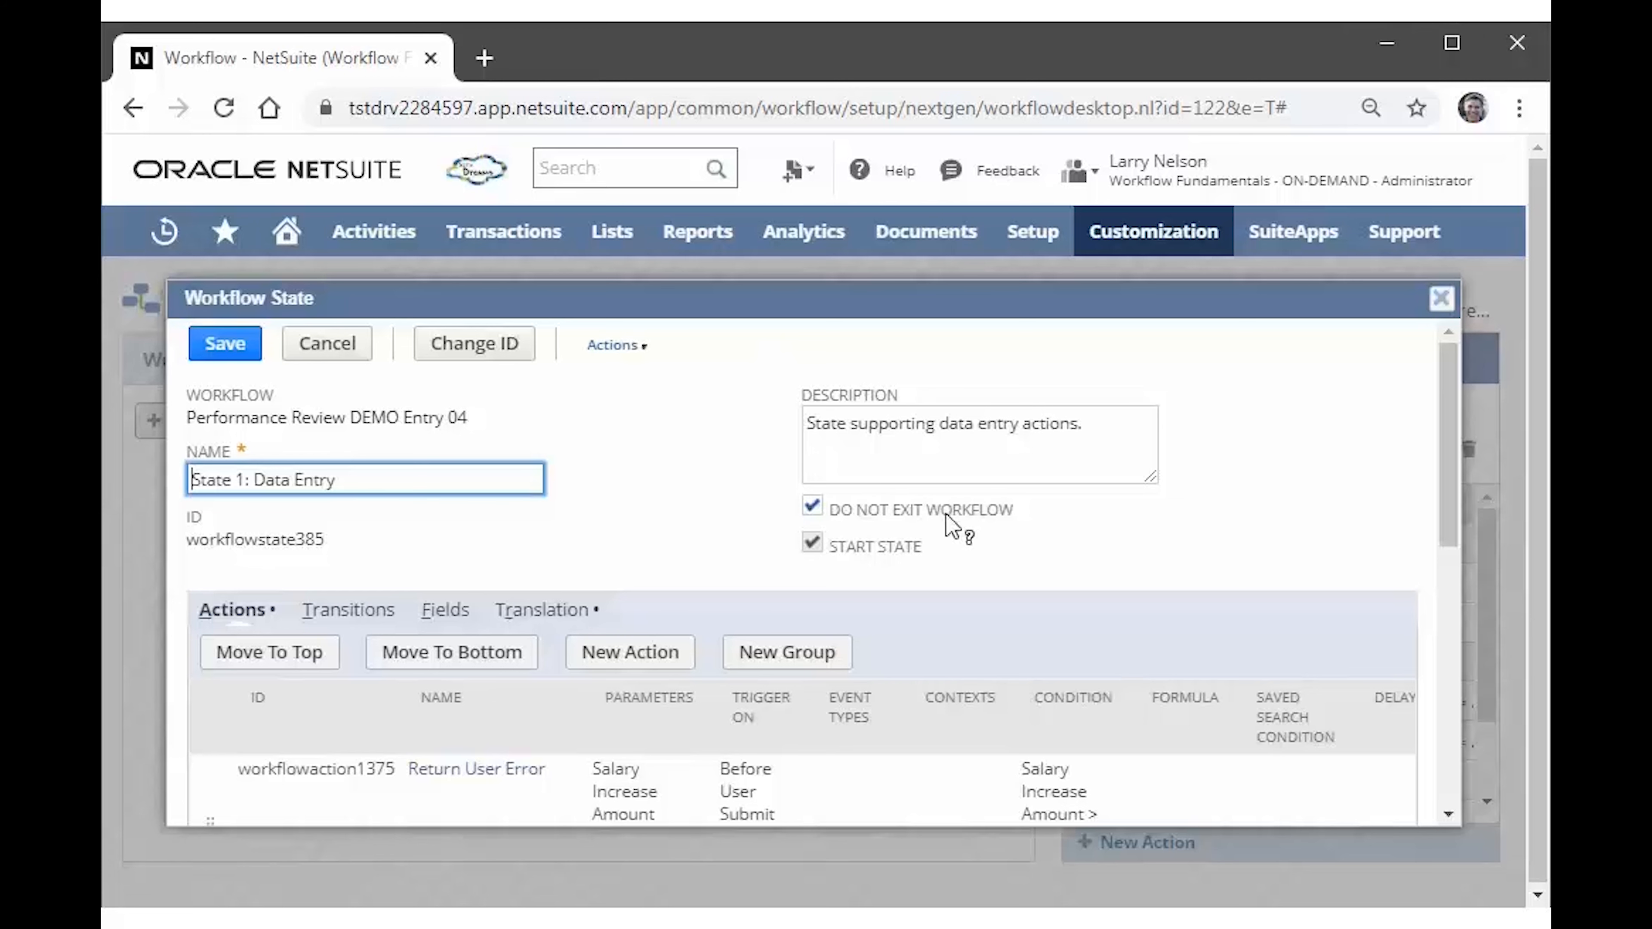
{"action": "scroll", "coordinate": [1455, 447], "scroll_direction": "down", "scroll_amount": 1}
{"action": "left_click_drag", "start_coordinate": [1452, 434], "coordinate": [1436, 527]}
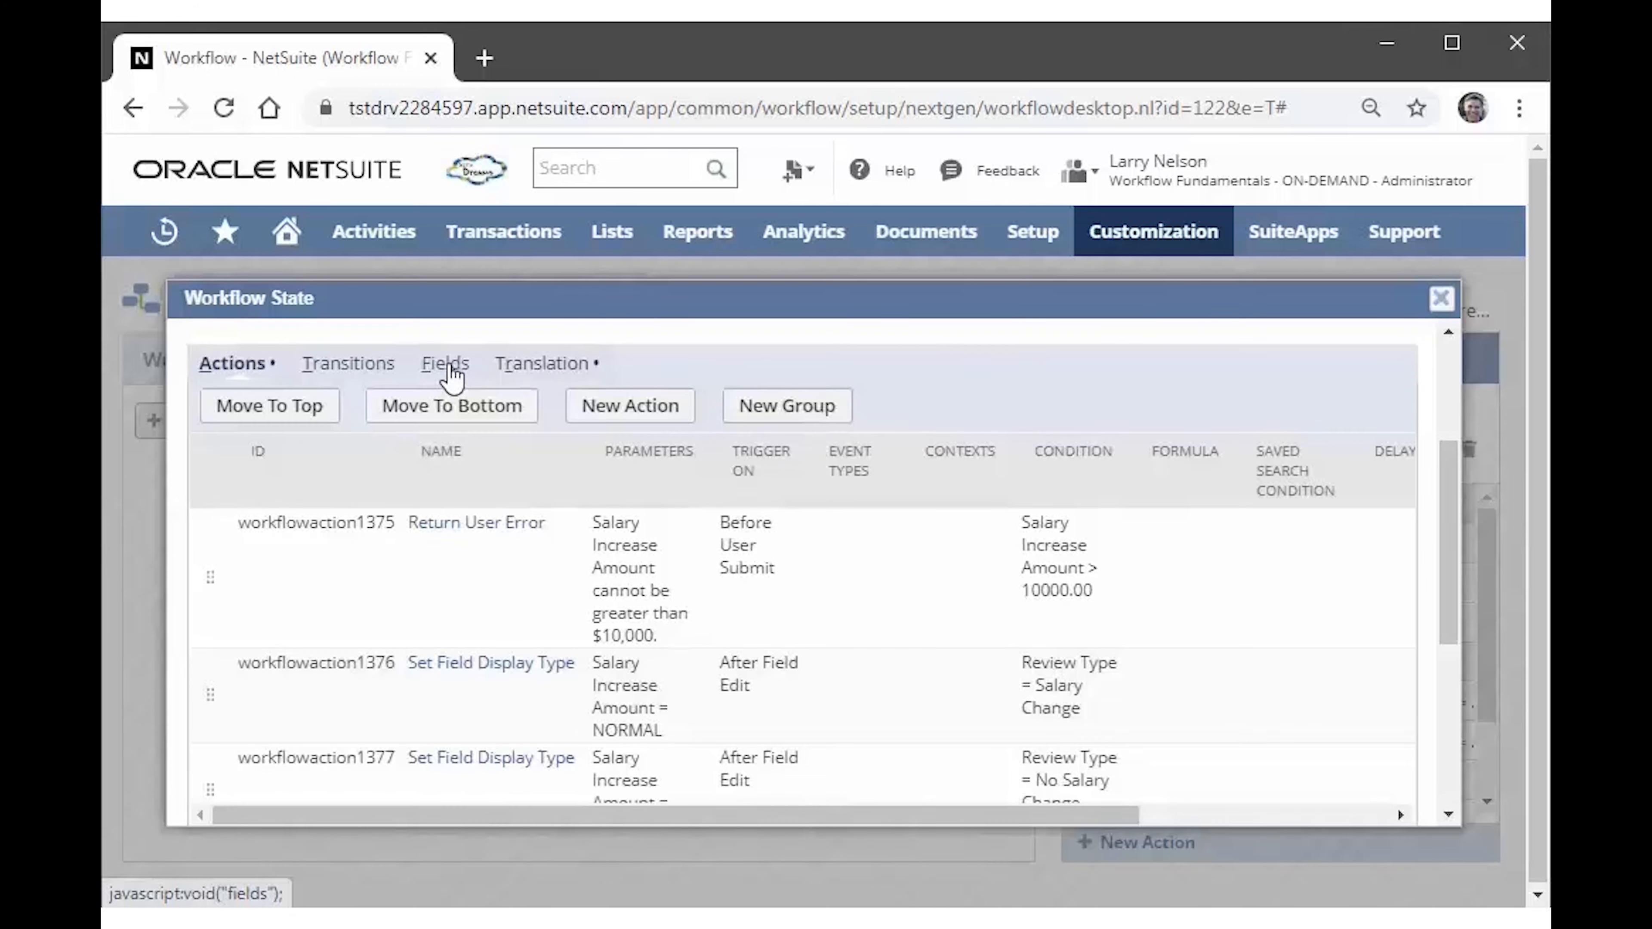
{"action": "left_click", "coordinate": [445, 366]}
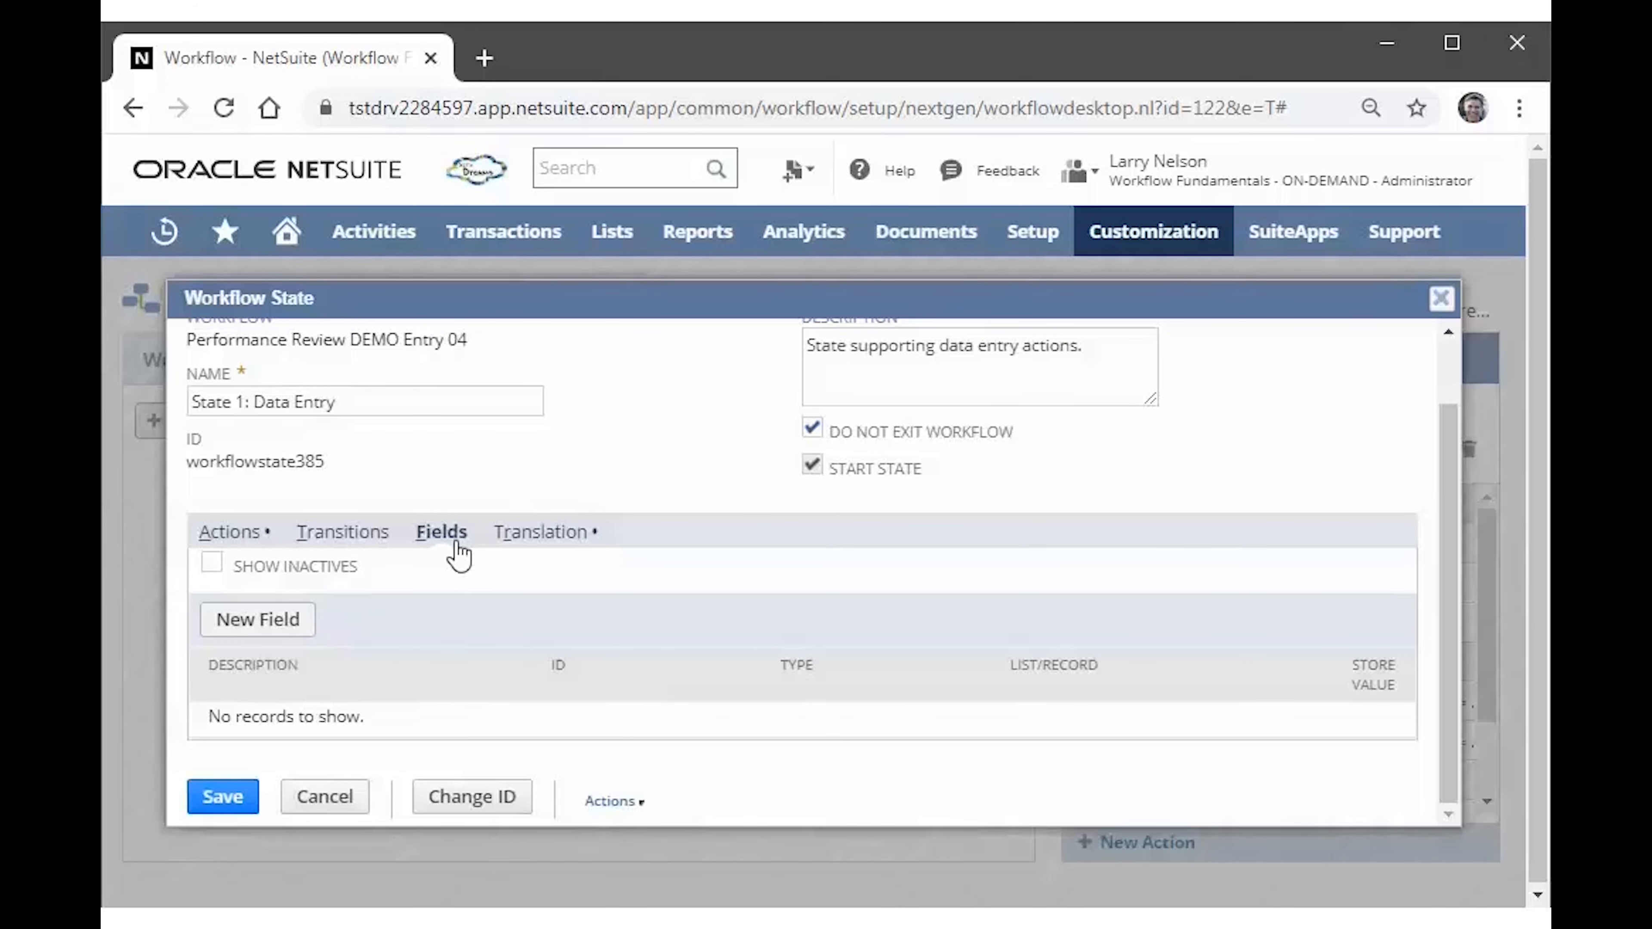
{"action": "left_click", "coordinate": [351, 537]}
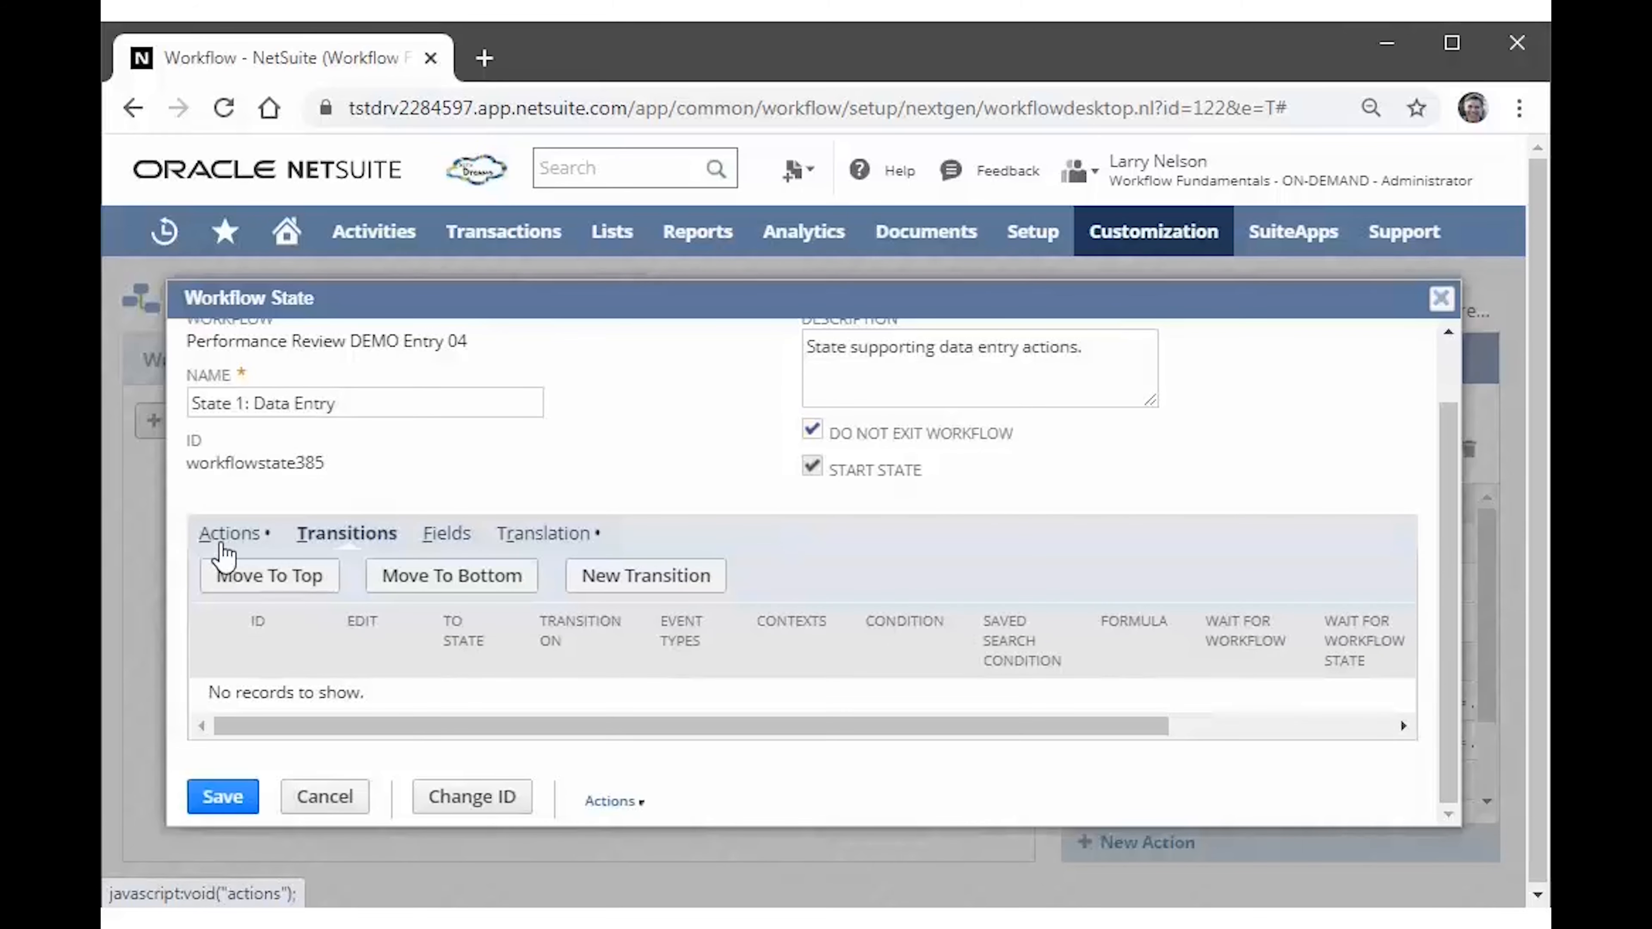
{"action": "left_click", "coordinate": [225, 537]}
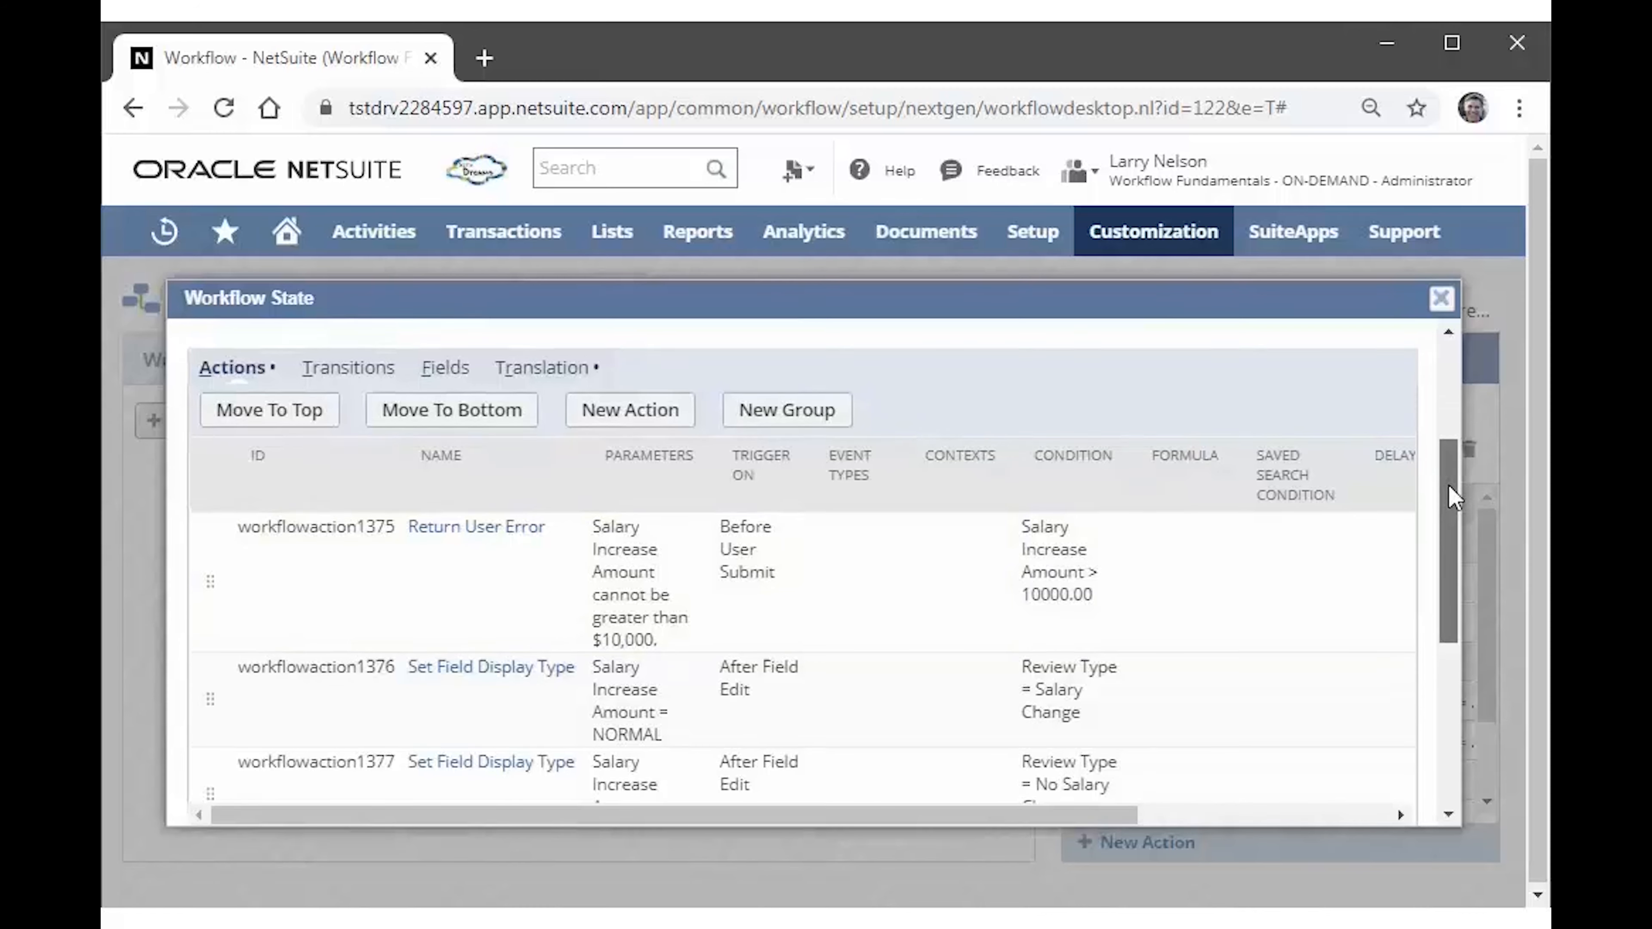
{"action": "scroll", "coordinate": [1453, 531], "scroll_direction": "down", "scroll_amount": 1}
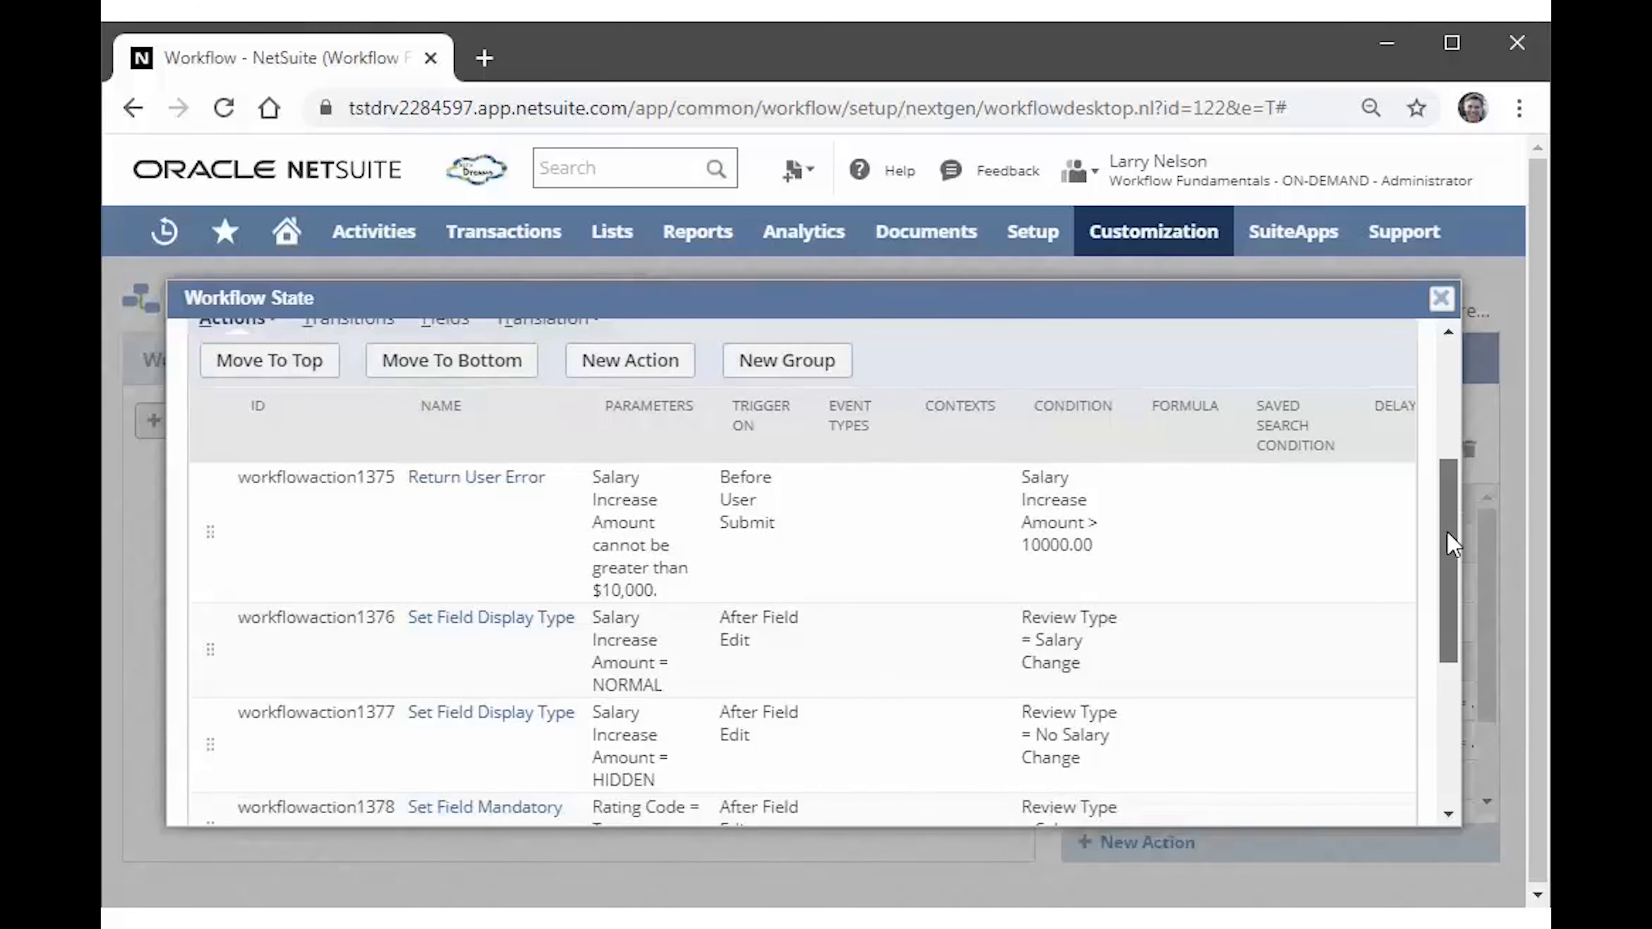
{"action": "left_click_drag", "start_coordinate": [1452, 544], "coordinate": [1484, 481]}
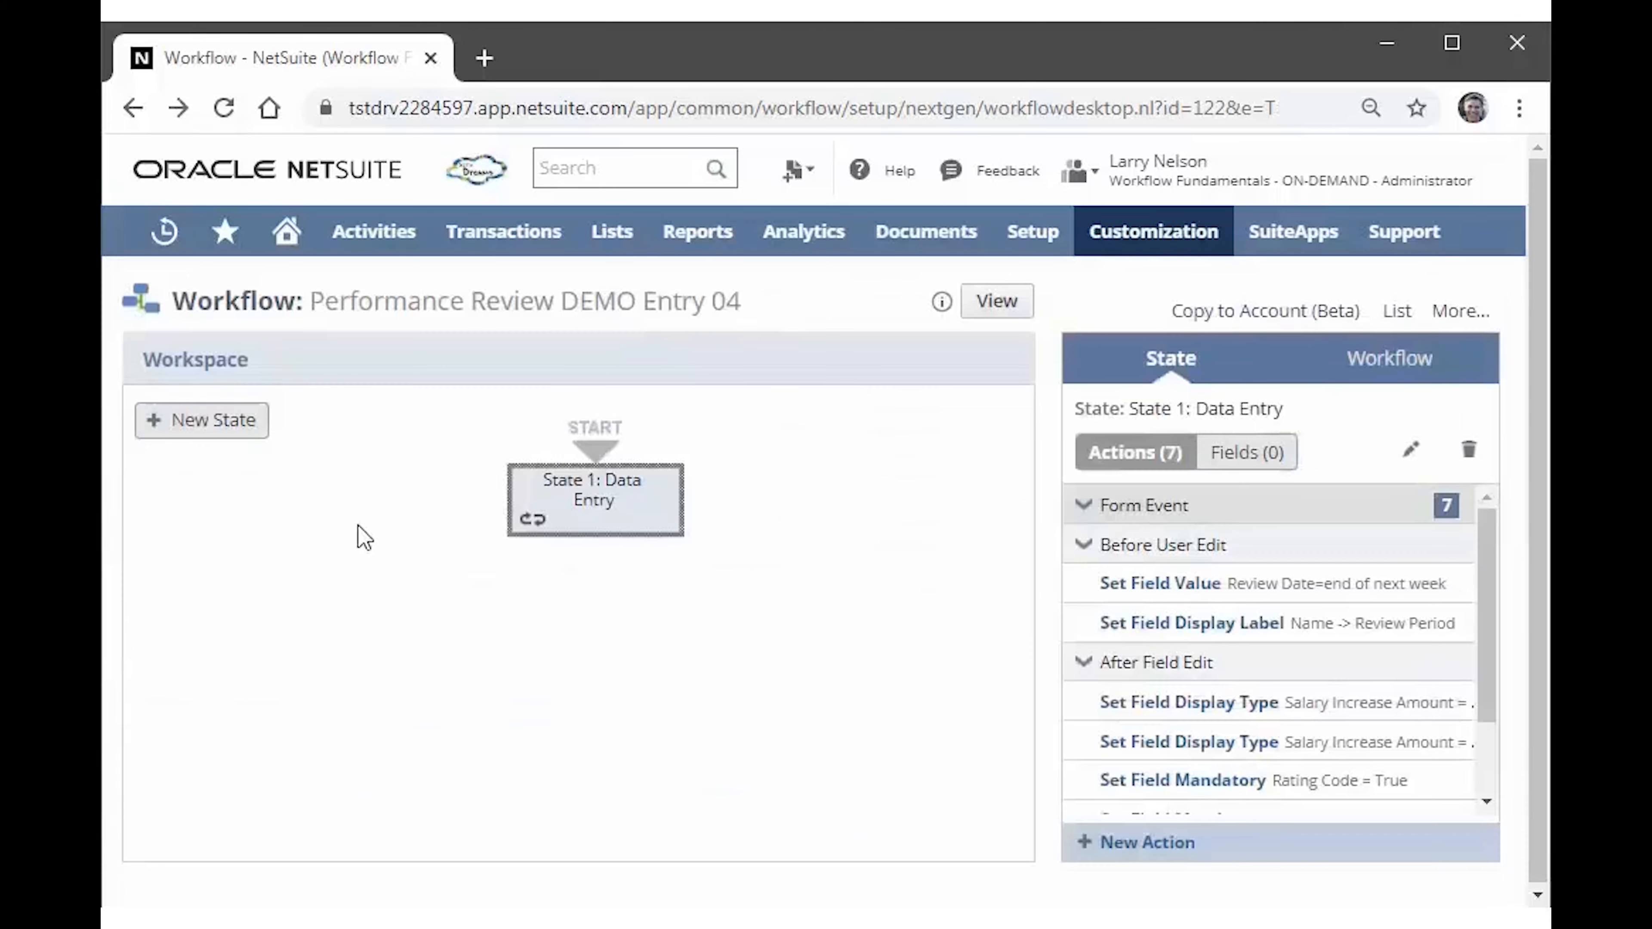
Deselect the state, check where workflows are found in the customization navigation, and go to the list of workflows.
{"action": "left_click", "coordinate": [358, 527]}
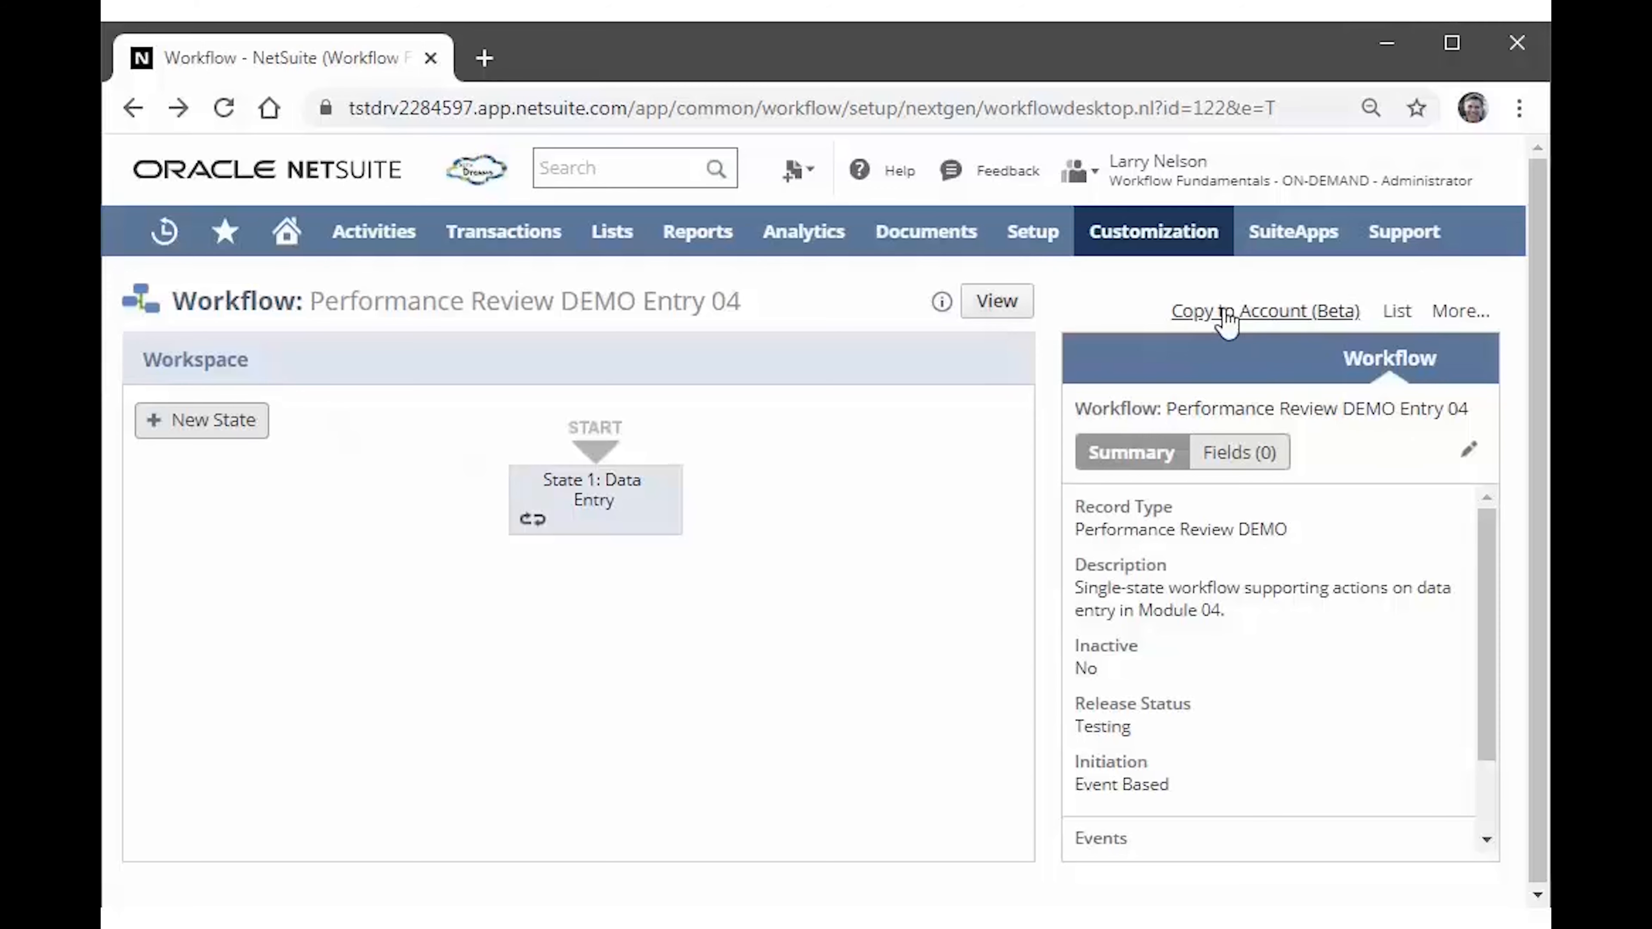
{"action": "mouse_move", "coordinate": [1169, 251]}
{"action": "mouse_move", "coordinate": [1193, 511]}
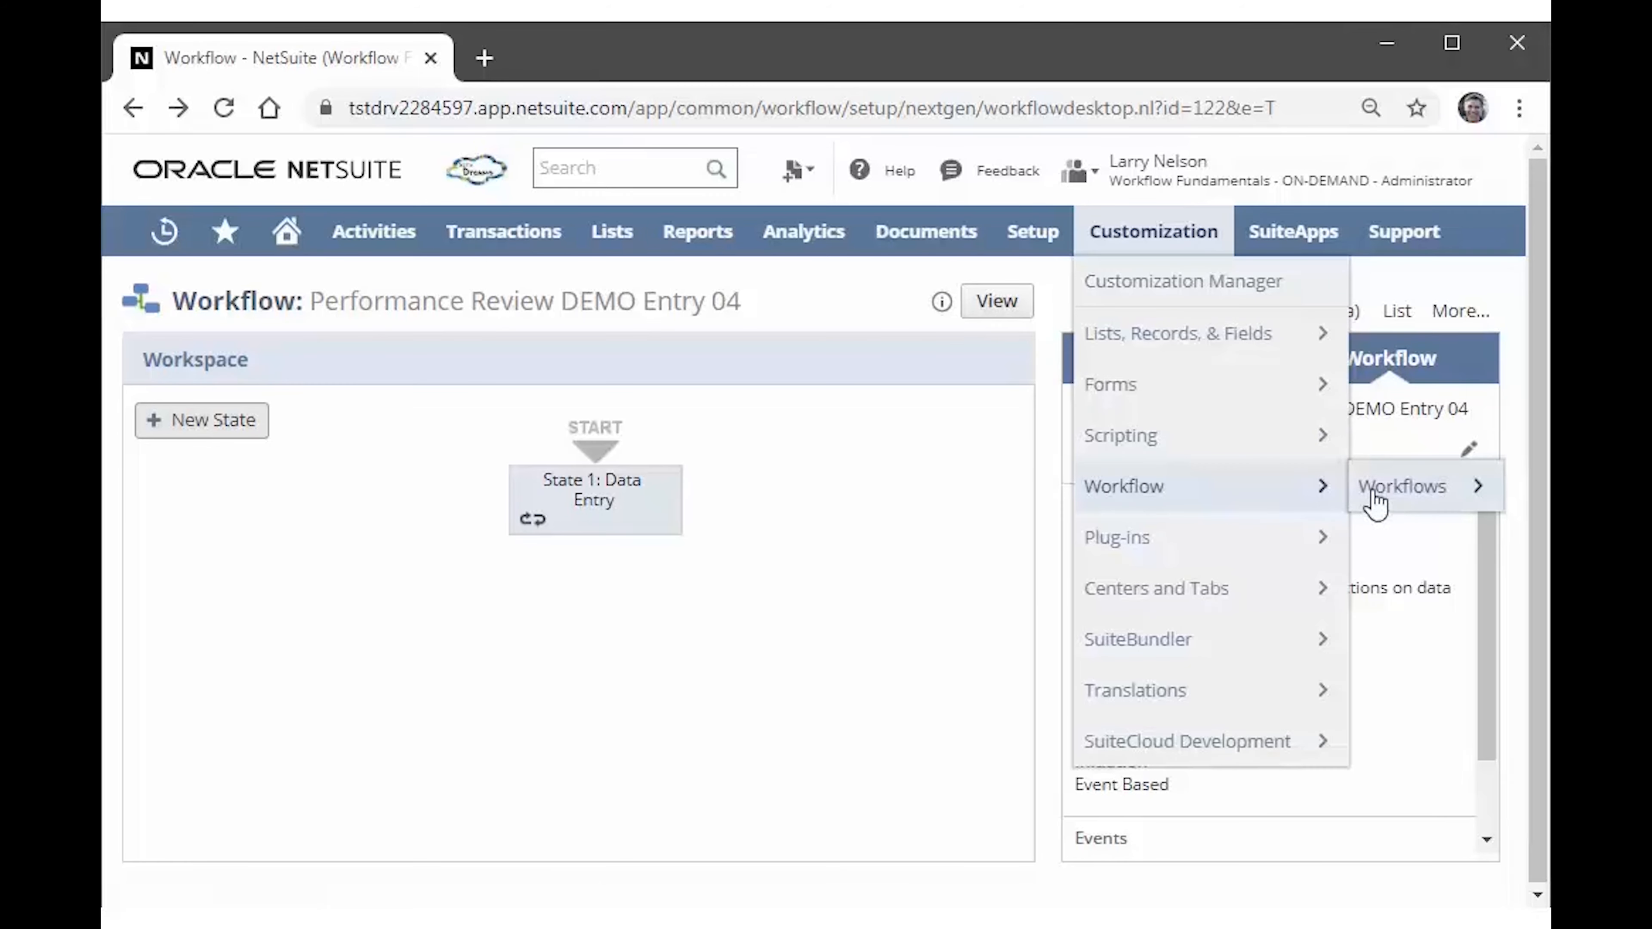
{"action": "mouse_move", "coordinate": [1405, 496]}
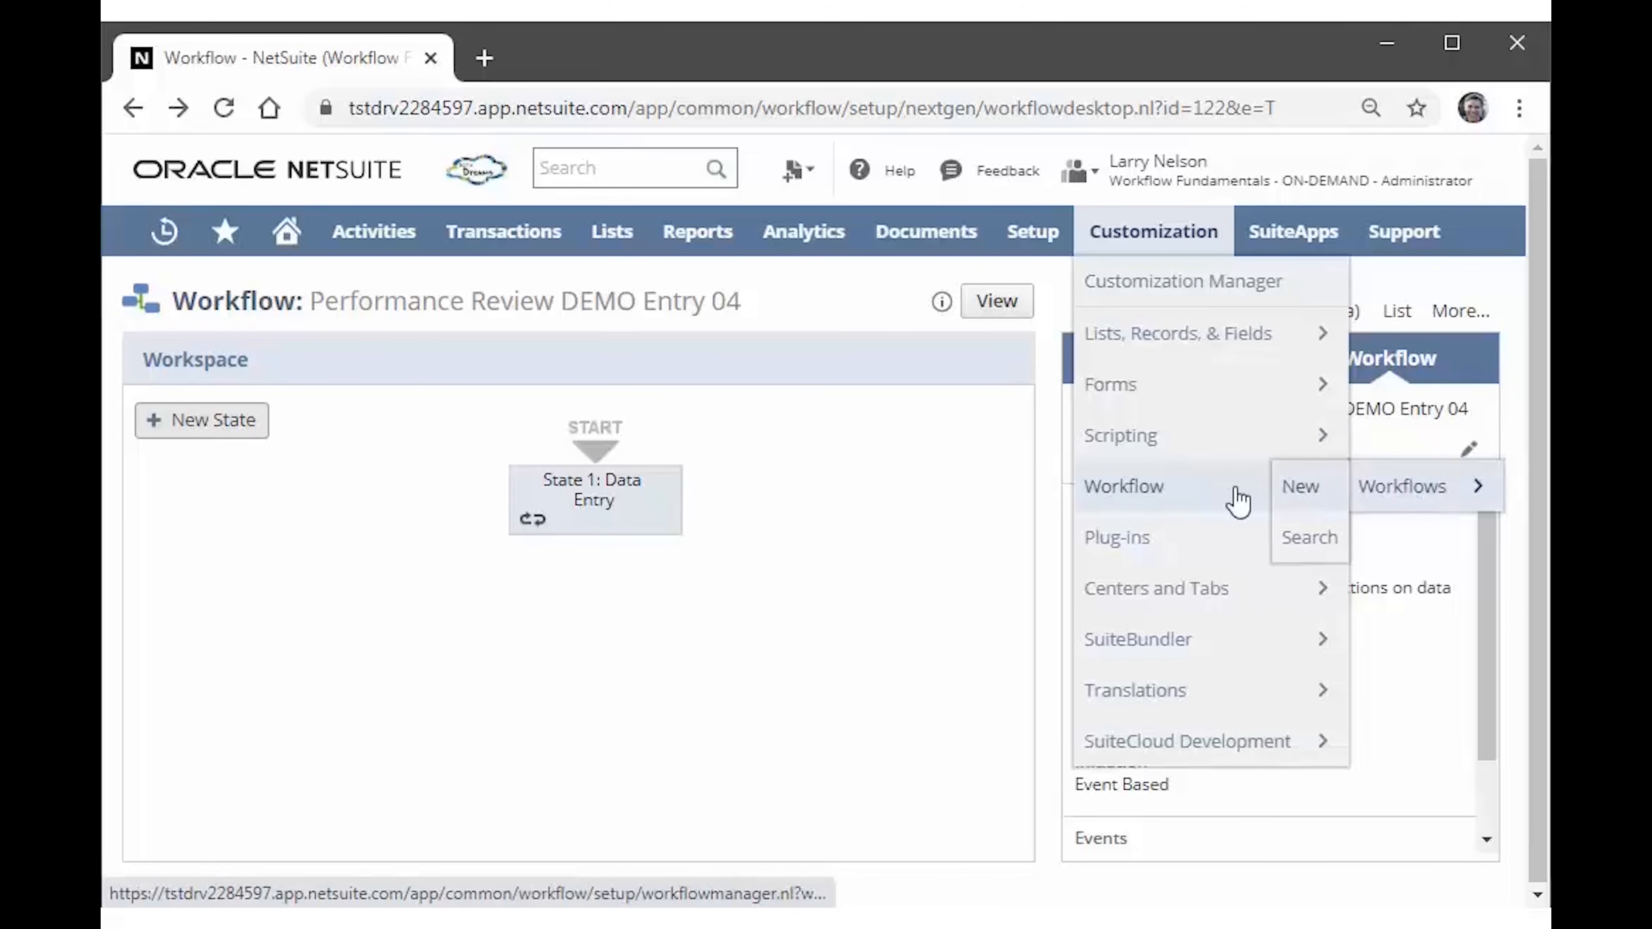
{"action": "left_click", "coordinate": [1397, 319]}
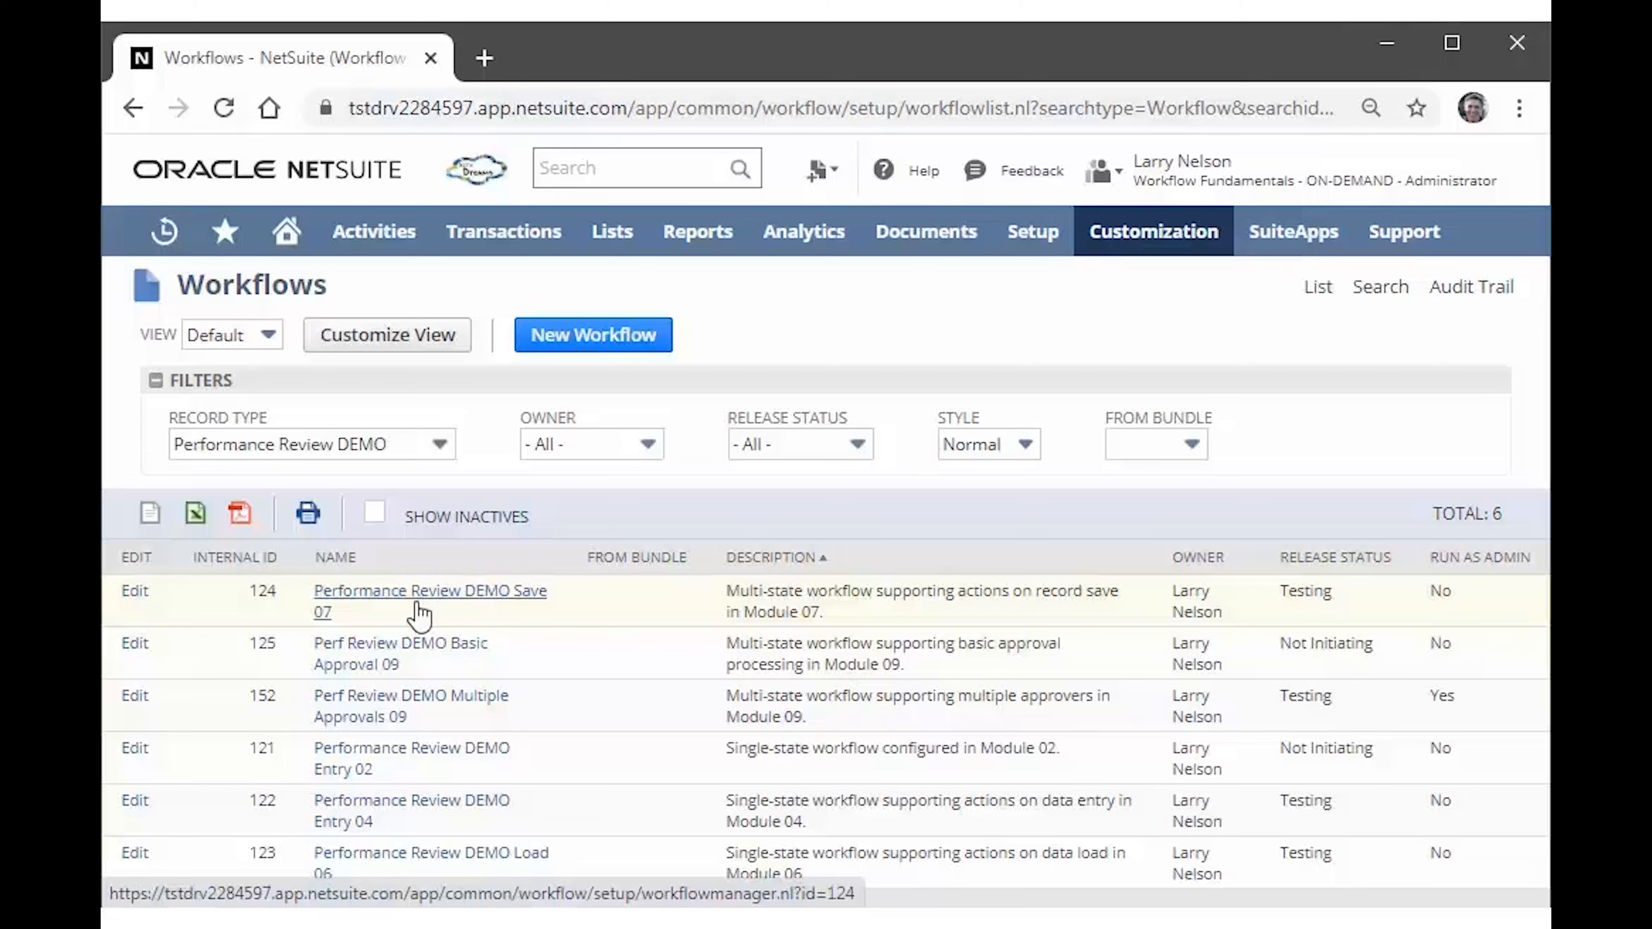
Open the Performance Review DEMO Save 07 workflow once in view mode and once in edit mode, returning to the workflow list each time.
{"action": "left_click", "coordinate": [446, 602]}
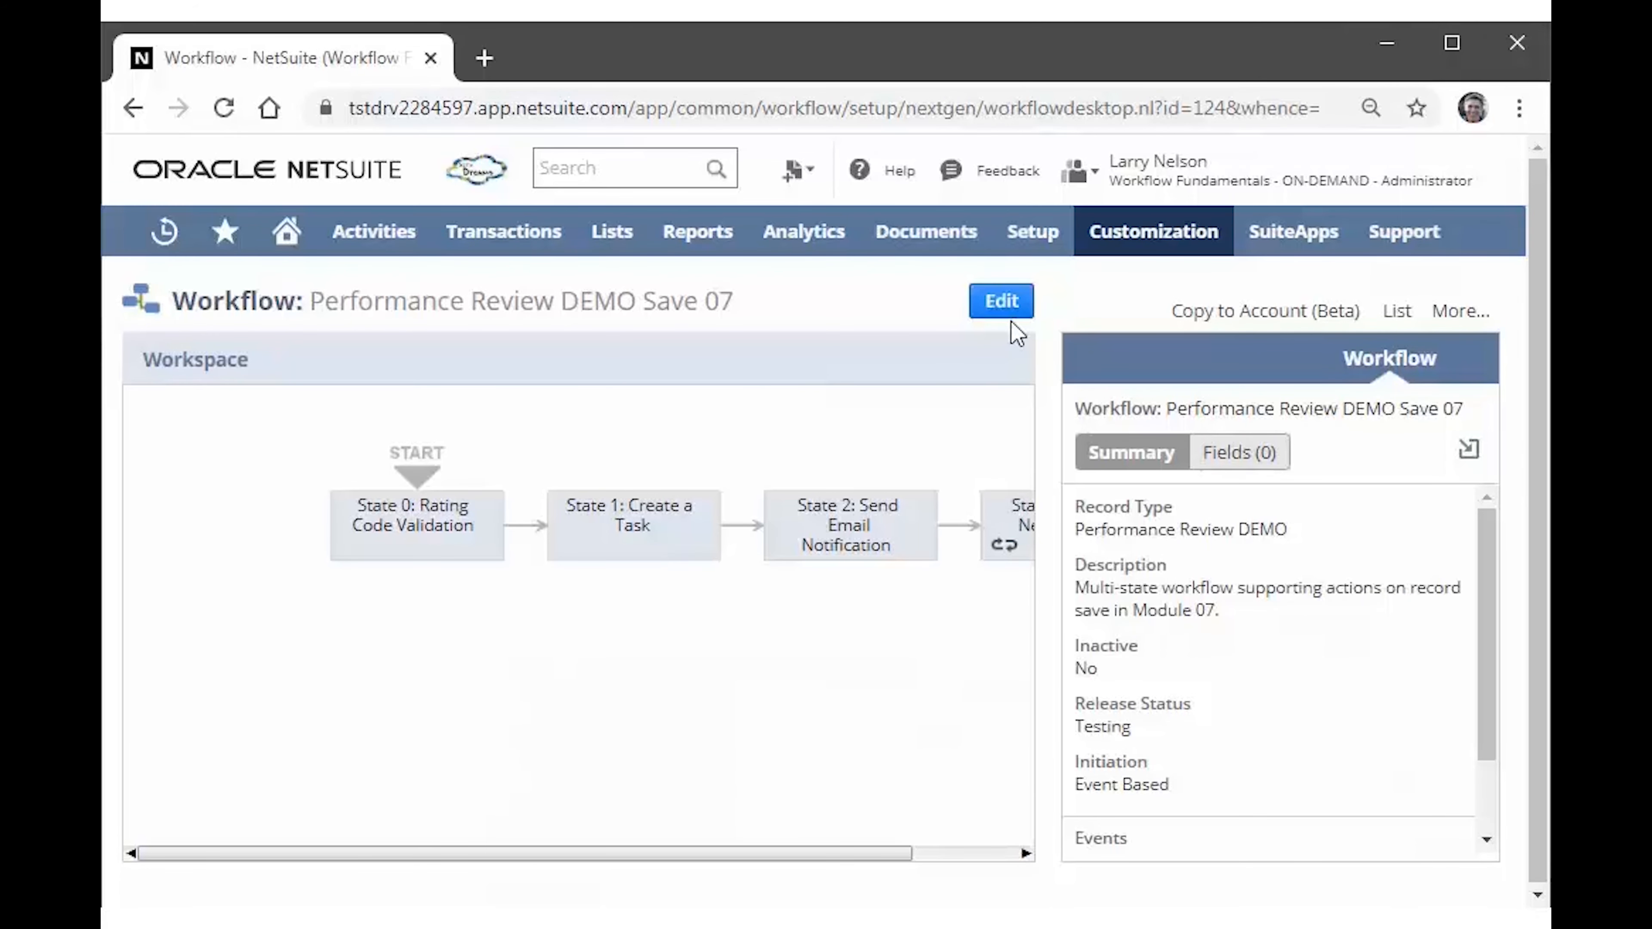
{"action": "left_click", "coordinate": [1395, 313]}
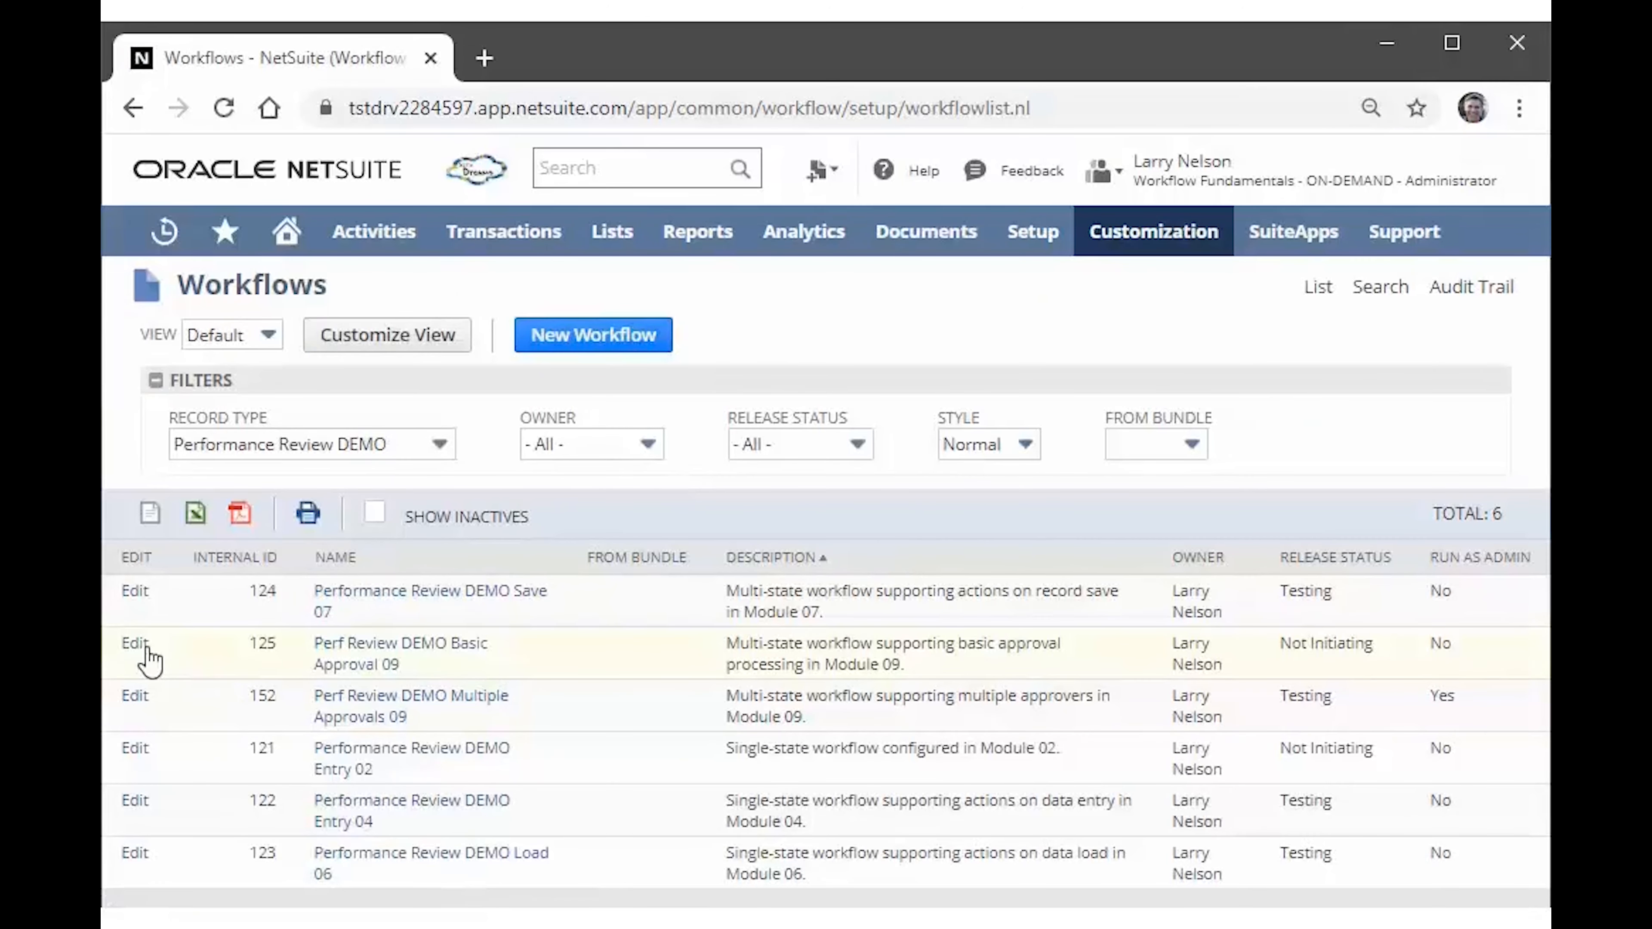
{"action": "left_click", "coordinate": [135, 593]}
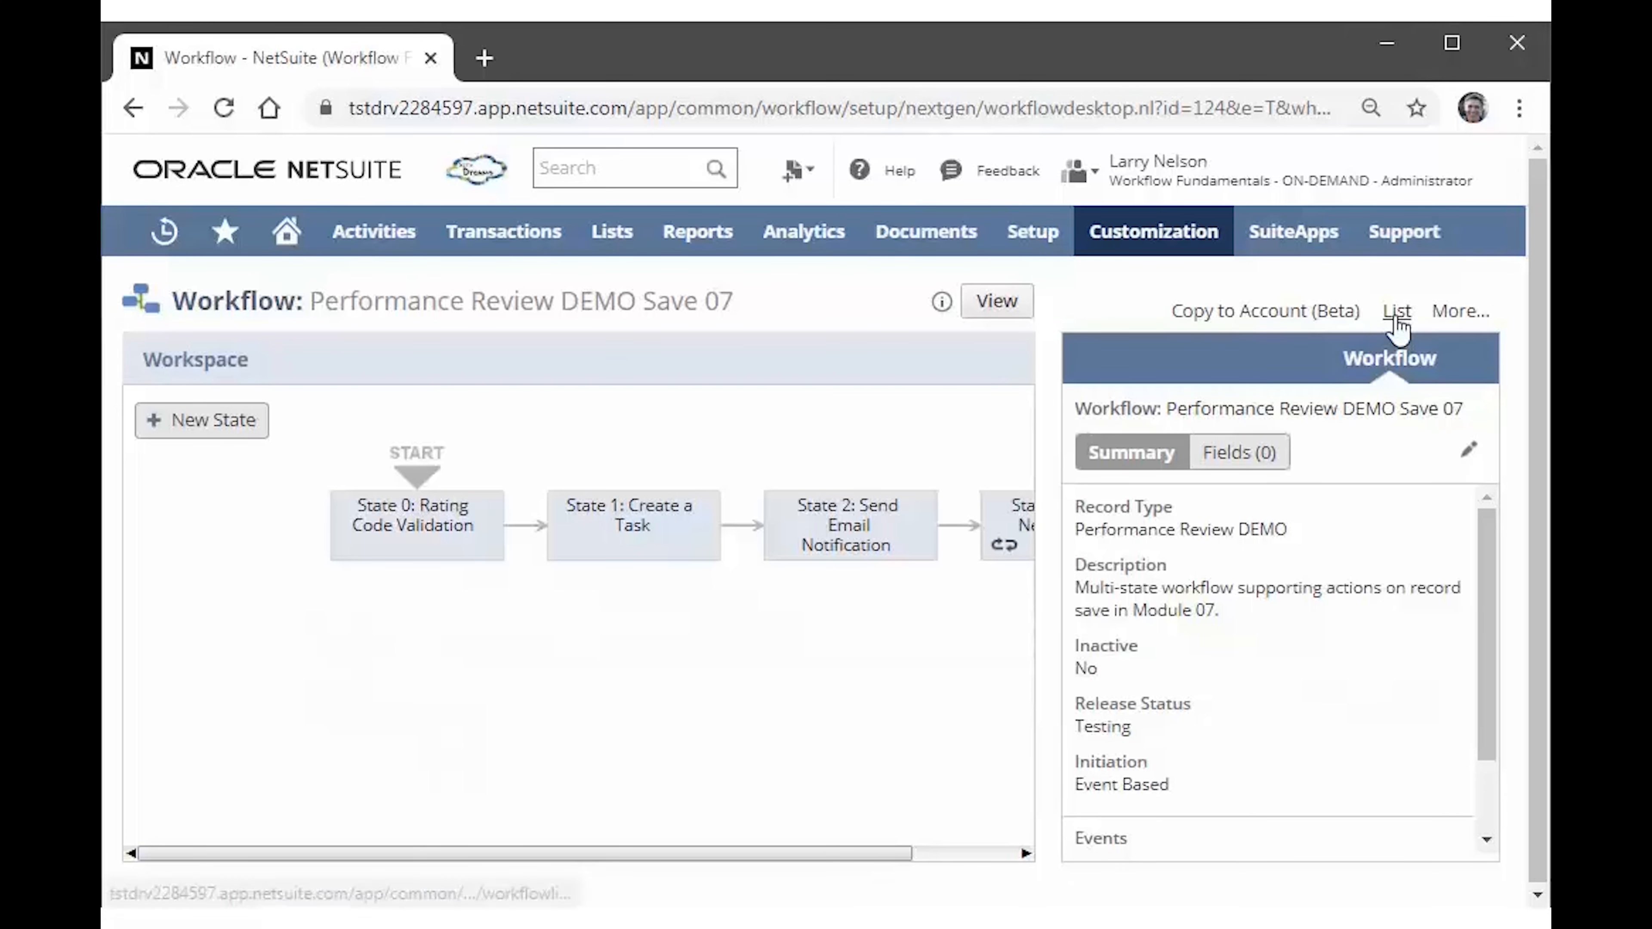
{"action": "left_click", "coordinate": [1396, 313]}
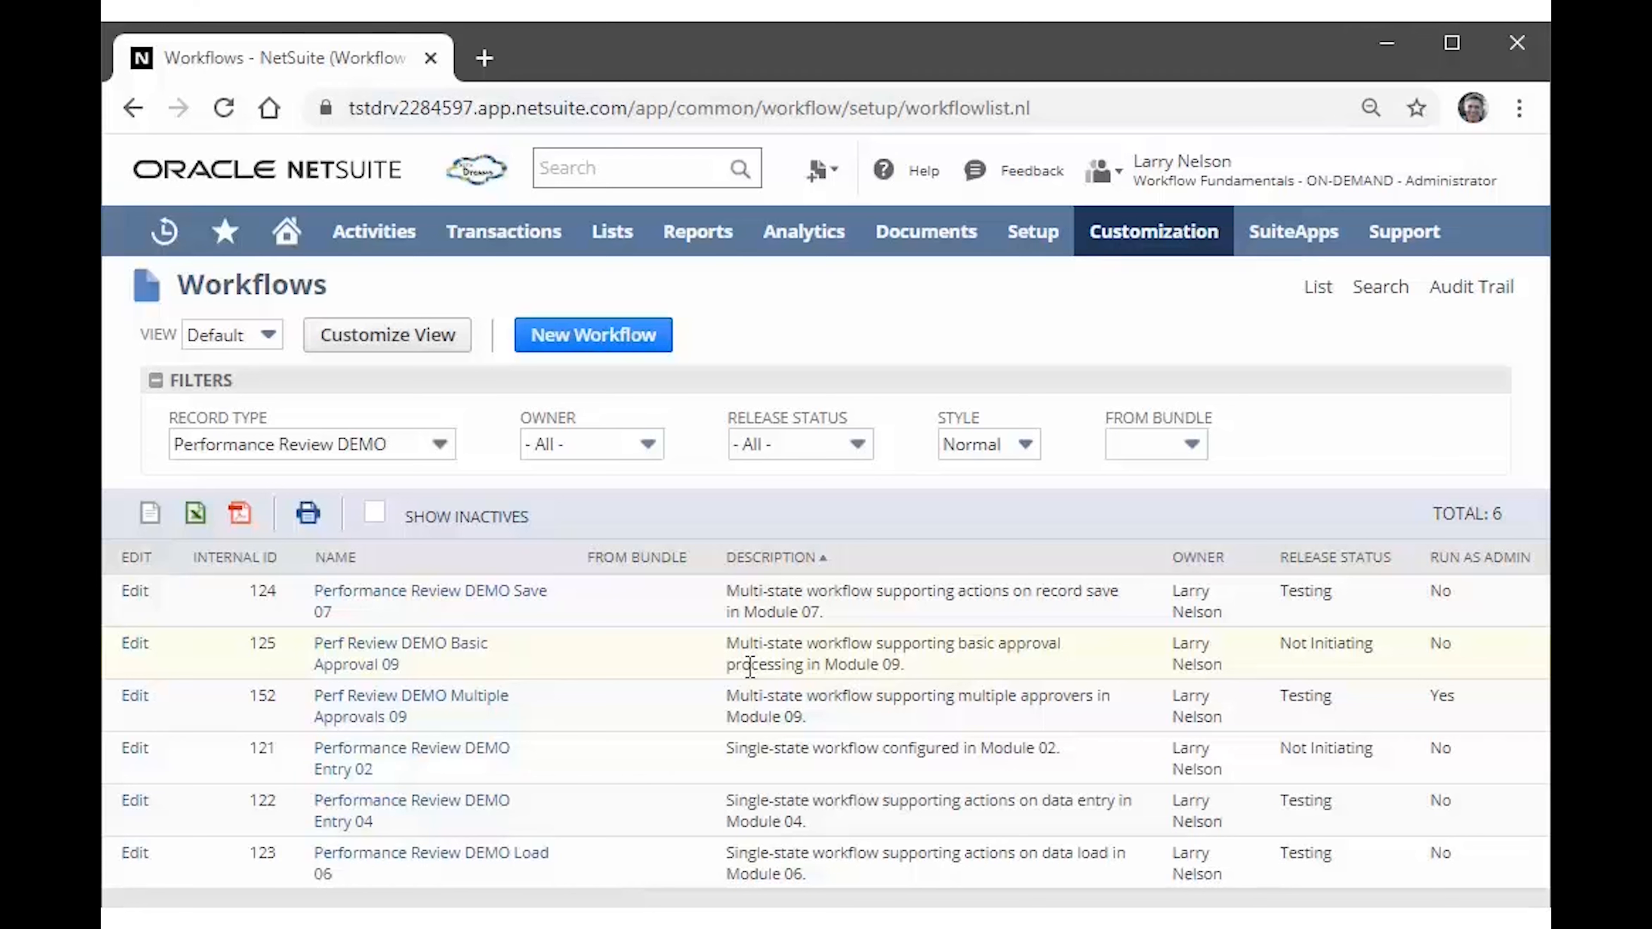
Start a new workflow and name it Performance Review Entry 02.
{"action": "left_click", "coordinate": [573, 352]}
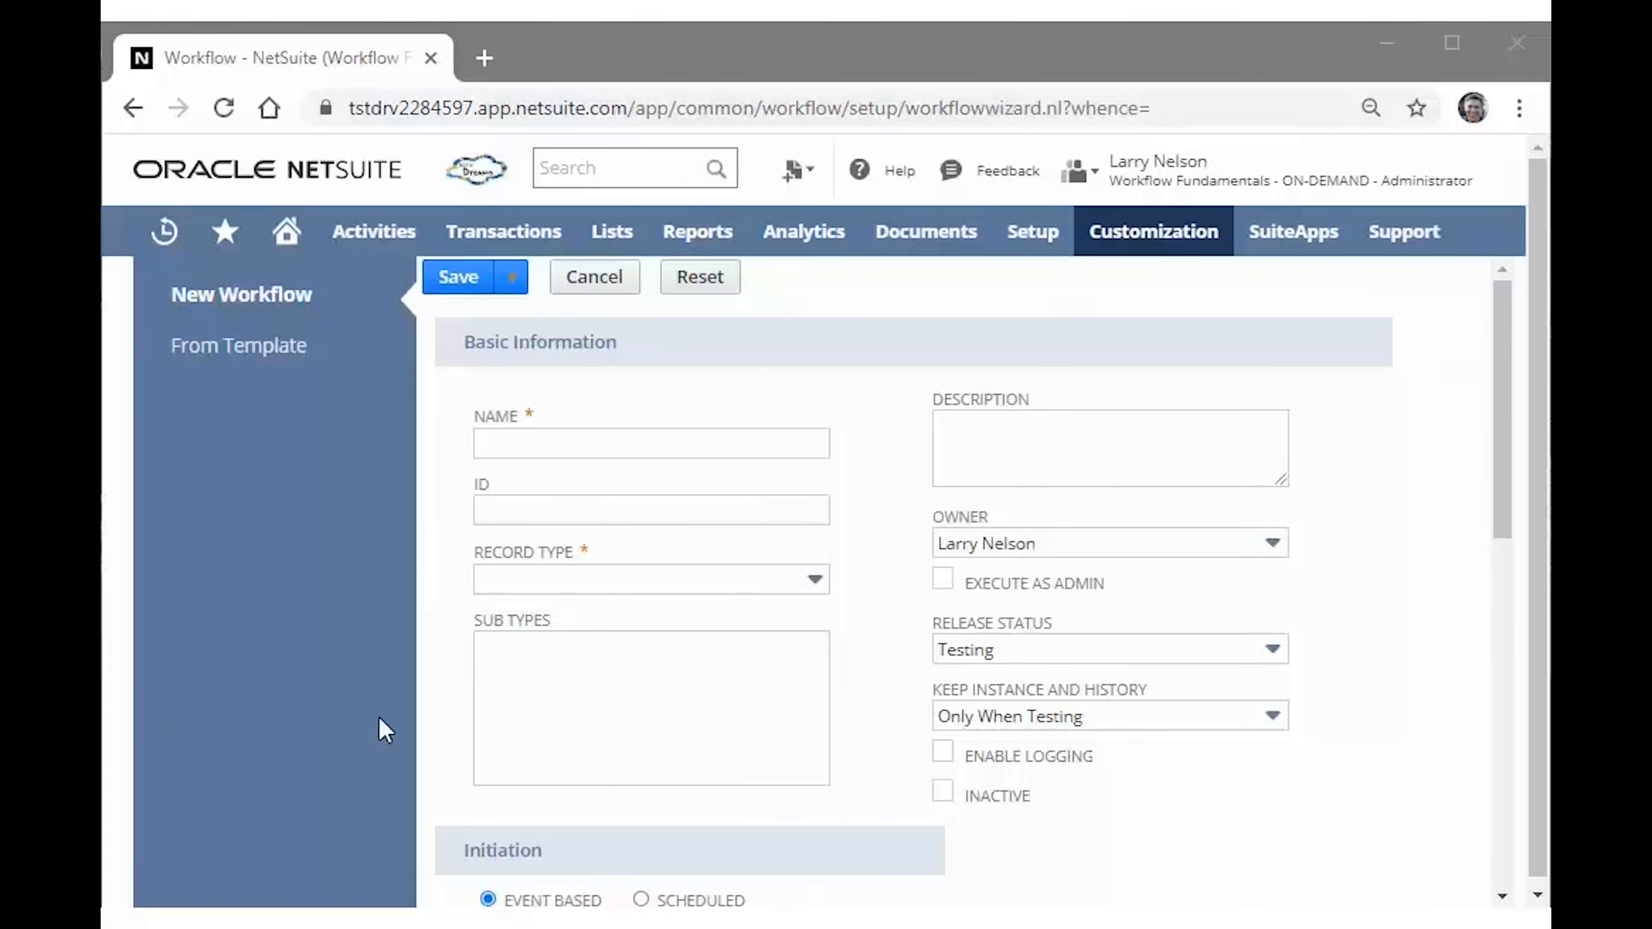
{"action": "left_click", "coordinate": [551, 447]}
{"action": "type", "text": "Performance Review Entry 02"}
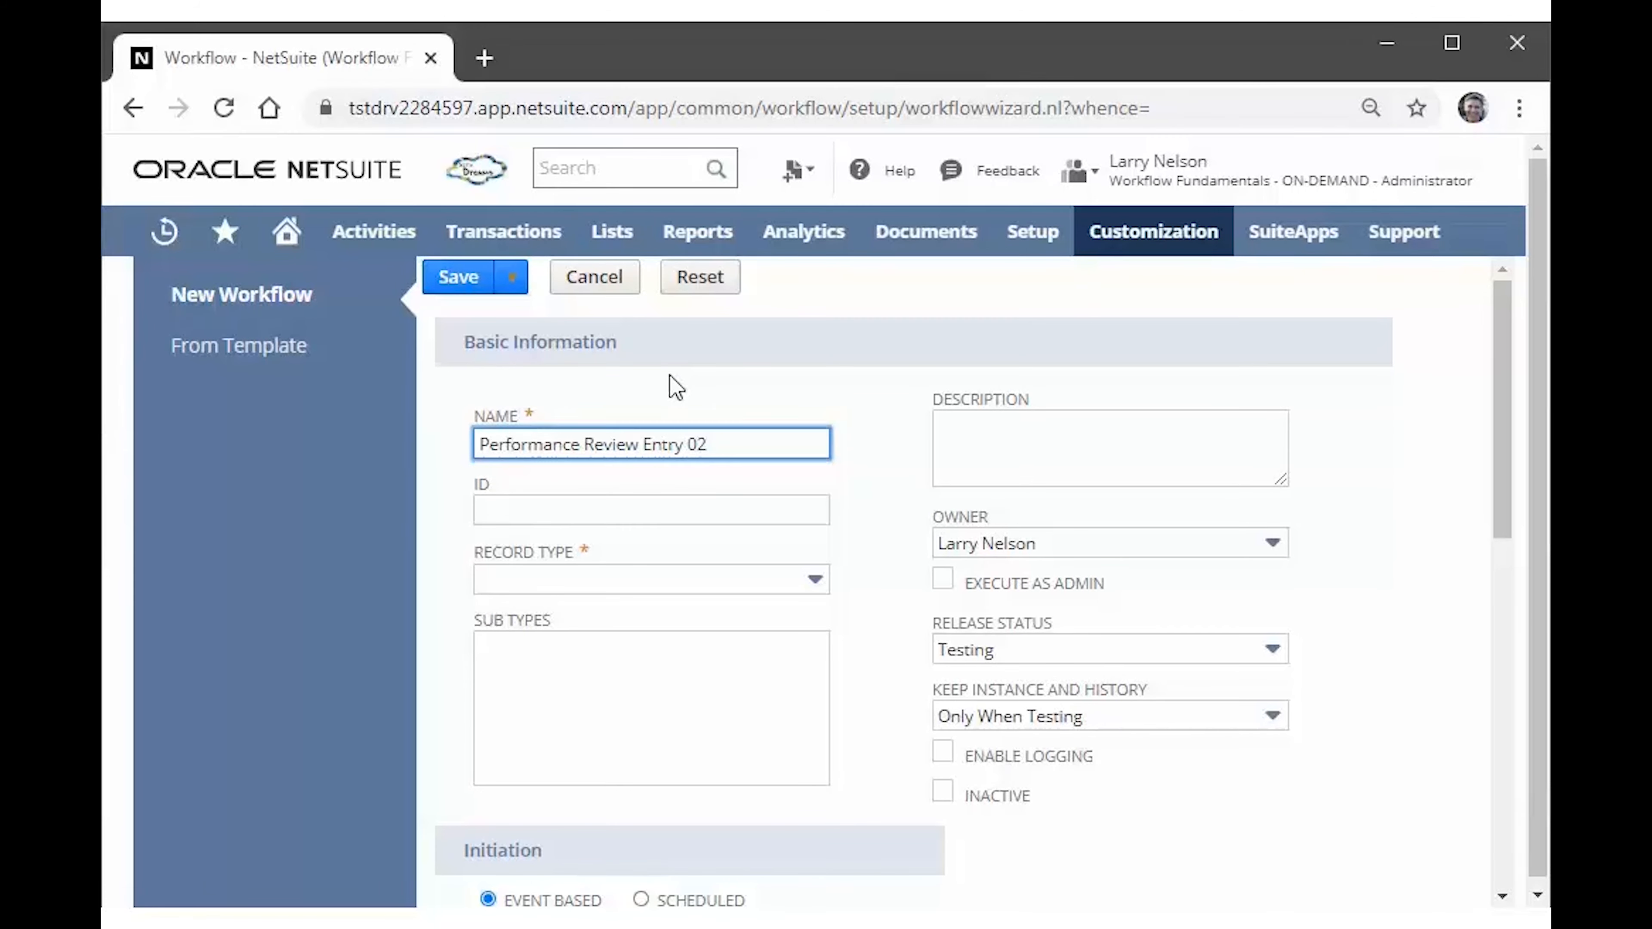
{"action": "left_click", "coordinate": [676, 389]}
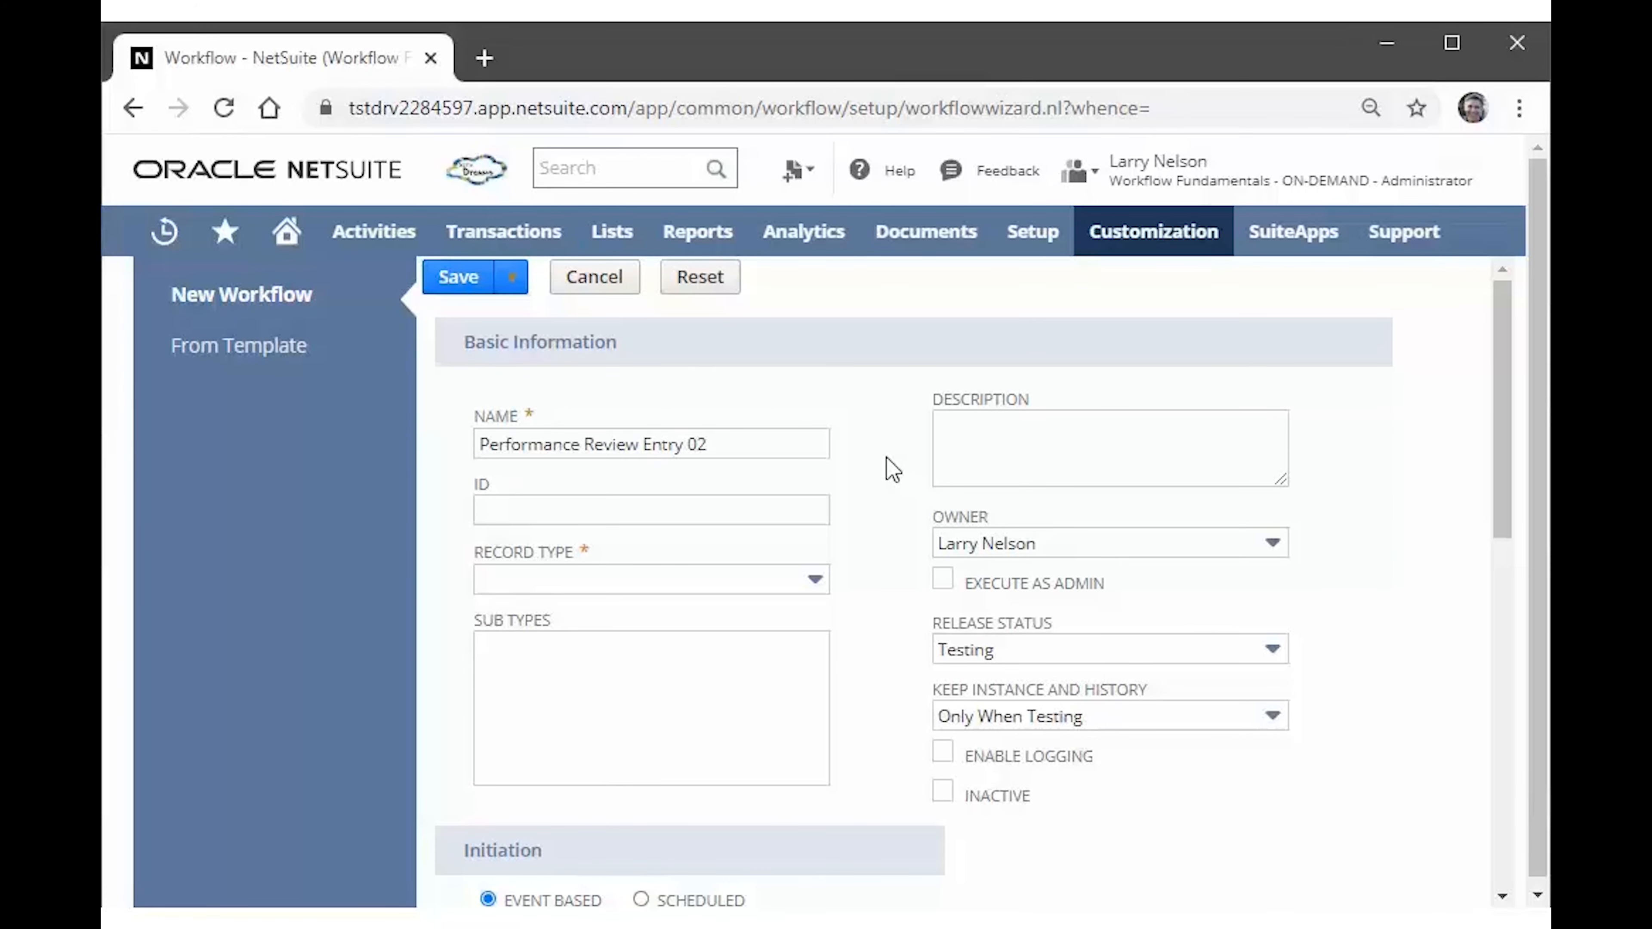
Set the workflow ID to _sdr_perf_rev_entry02 and the record type to Performance Review.
{"action": "scroll", "coordinate": [891, 468], "scroll_direction": "down", "scroll_amount": 3}
{"action": "scroll", "coordinate": [890, 468], "scroll_direction": "up", "scroll_amount": 3}
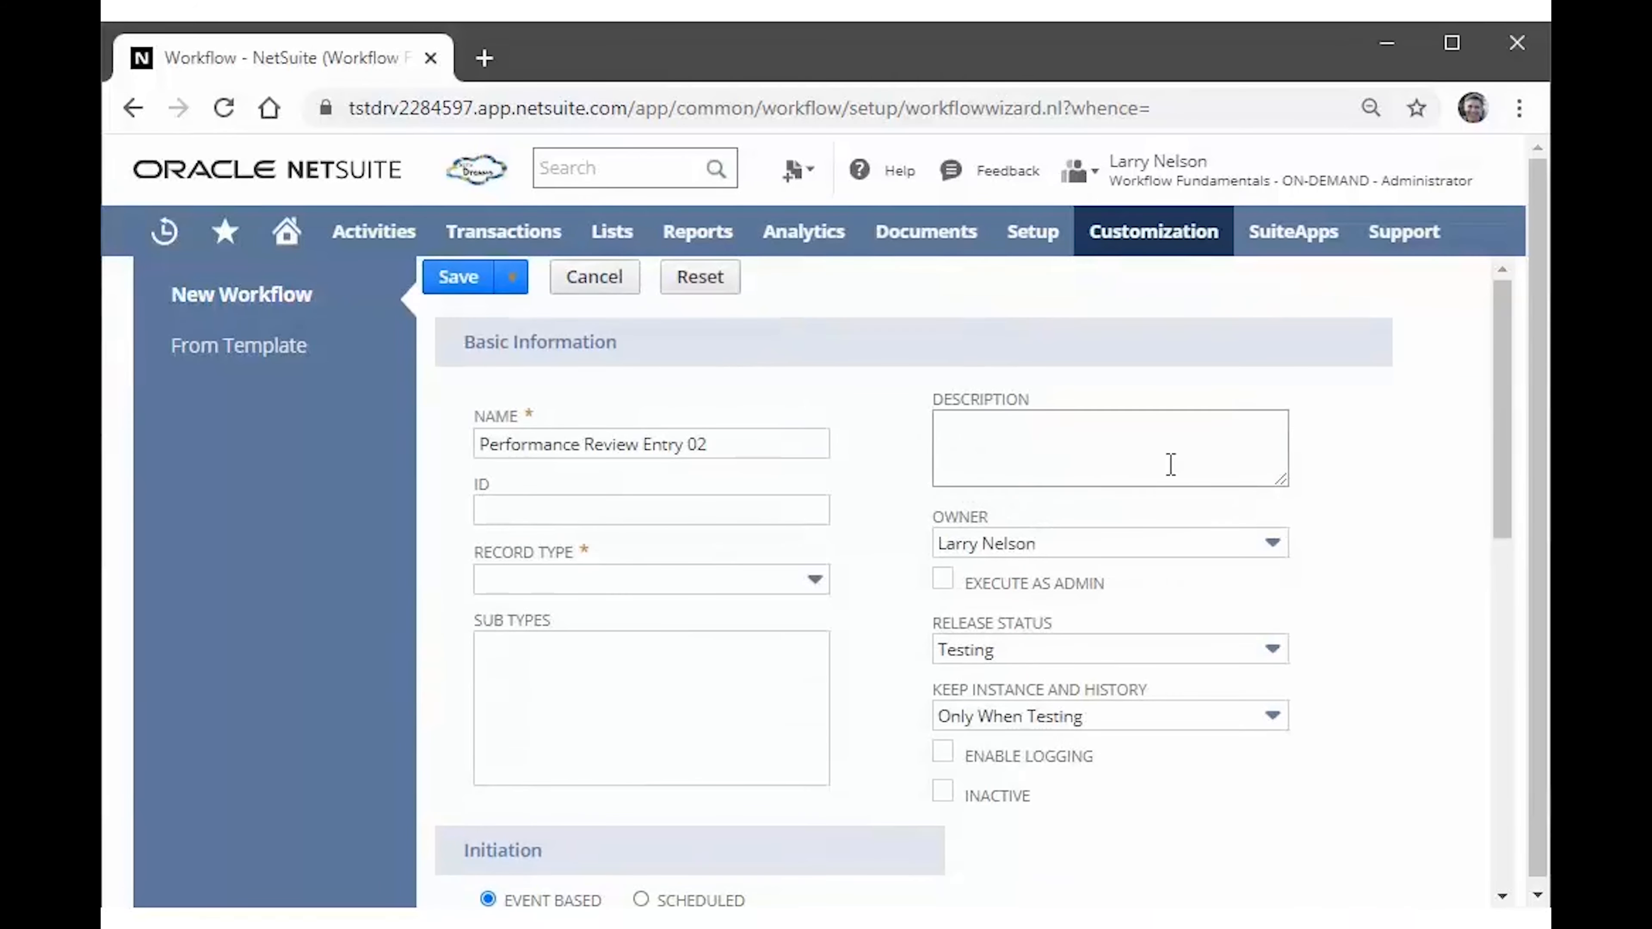
{"action": "left_click_drag", "start_coordinate": [1503, 427], "coordinate": [1506, 454]}
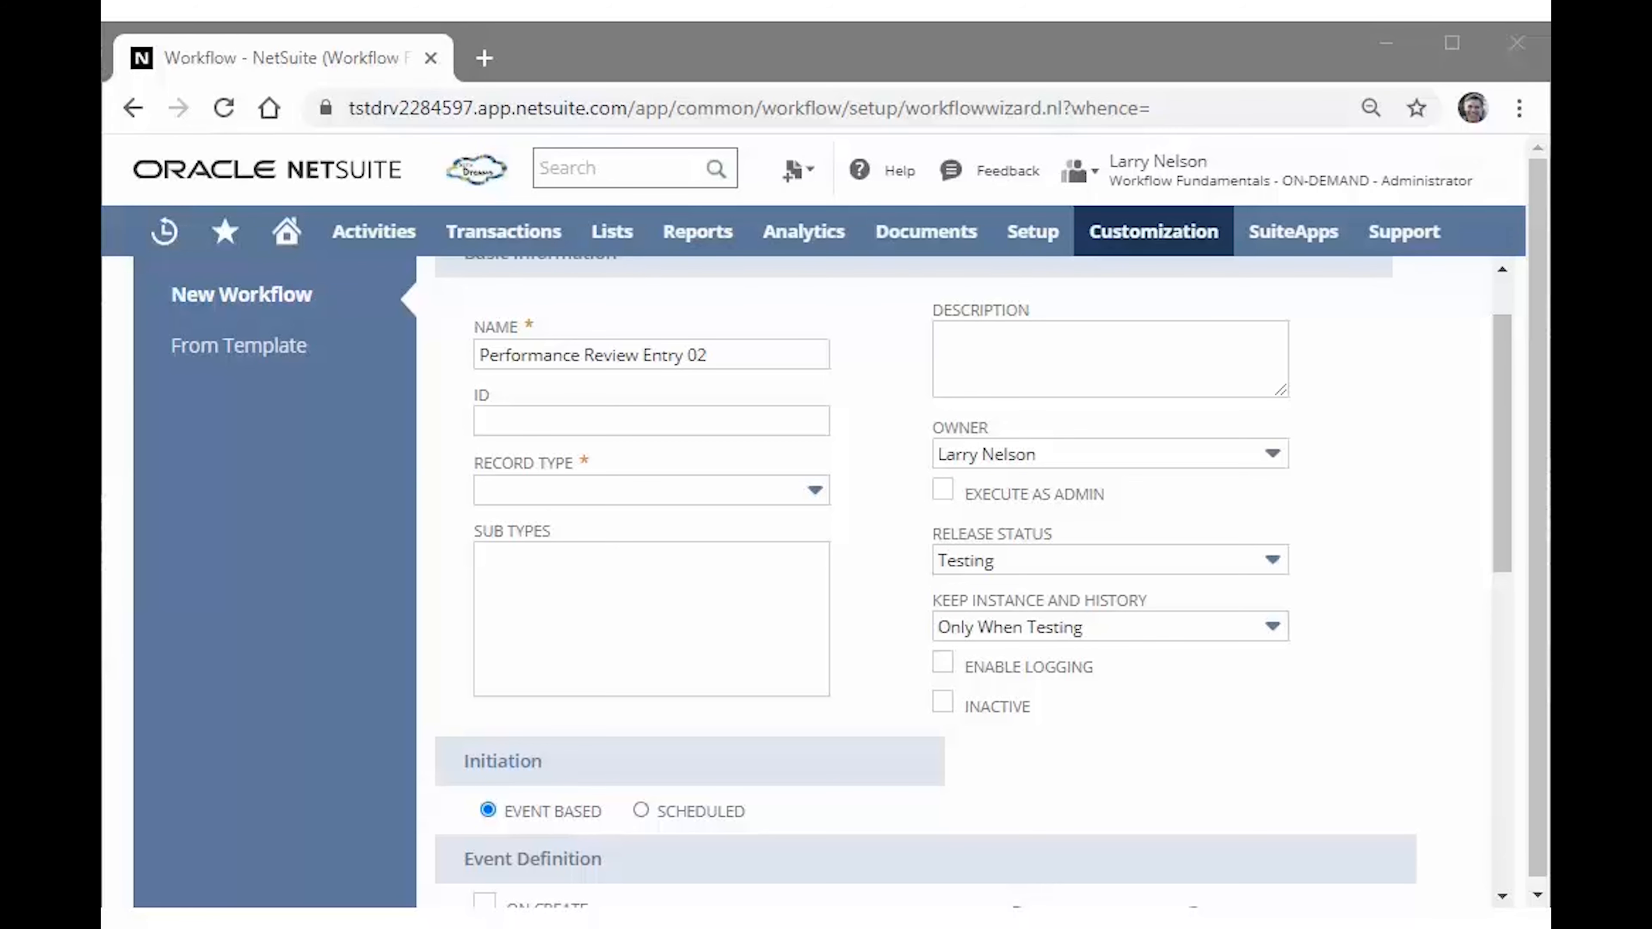
{"action": "left_click", "coordinate": [616, 421]}
{"action": "type", "text": "_sdr_perf_rev_entry02"}
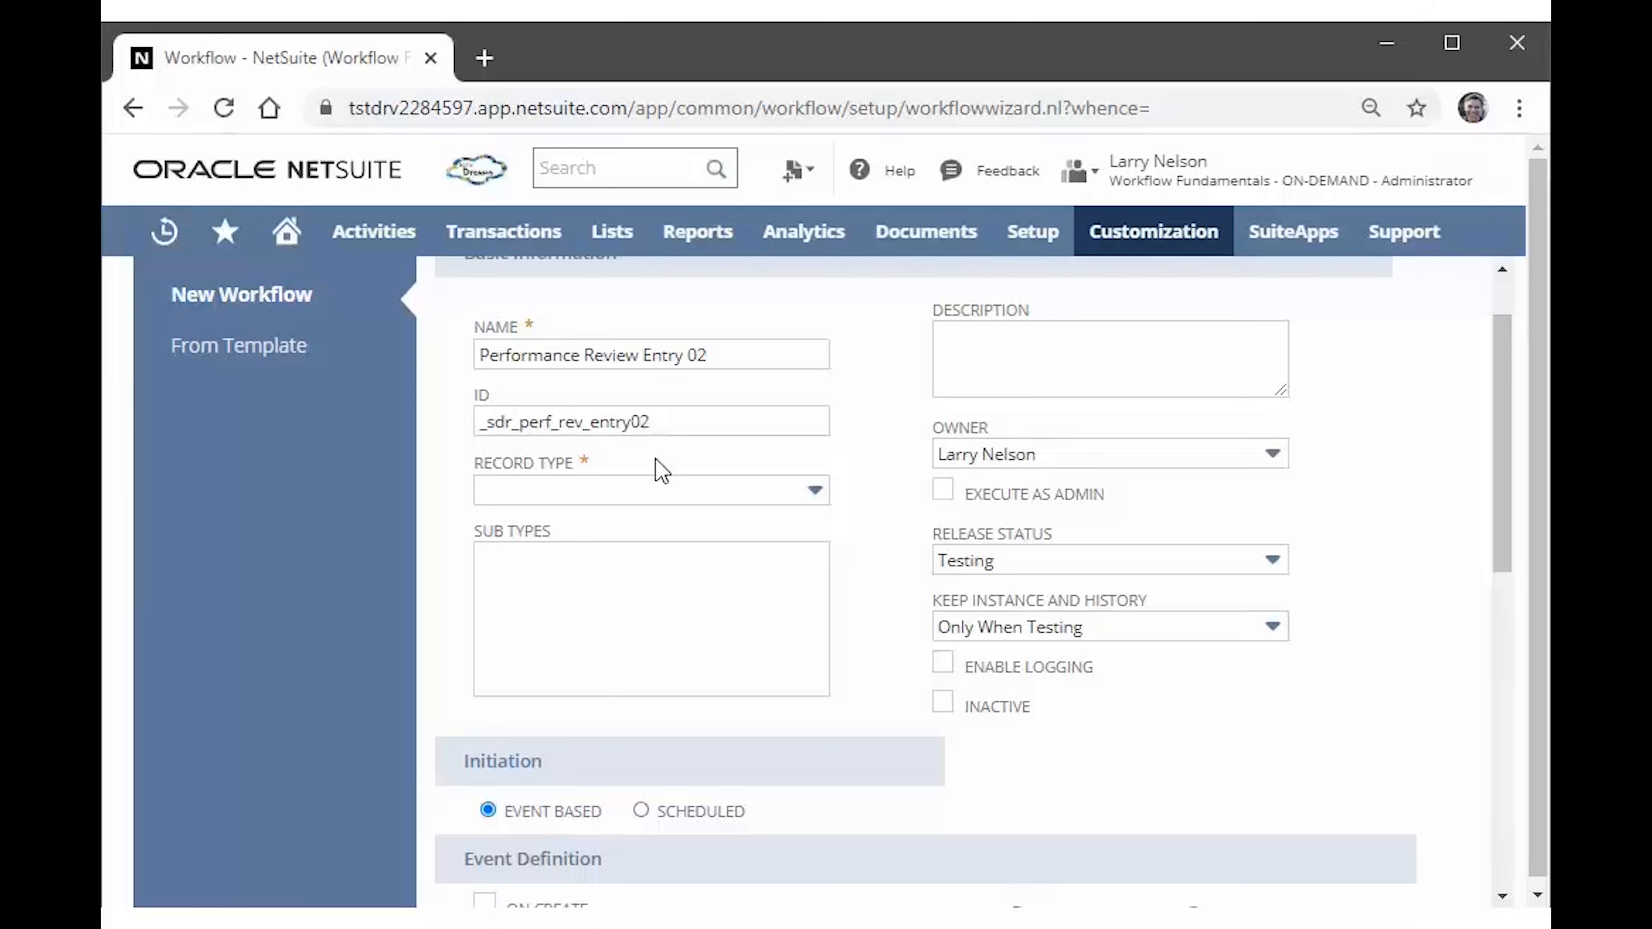
{"action": "left_click", "coordinate": [643, 499]}
{"action": "type", "text": "Partner"}
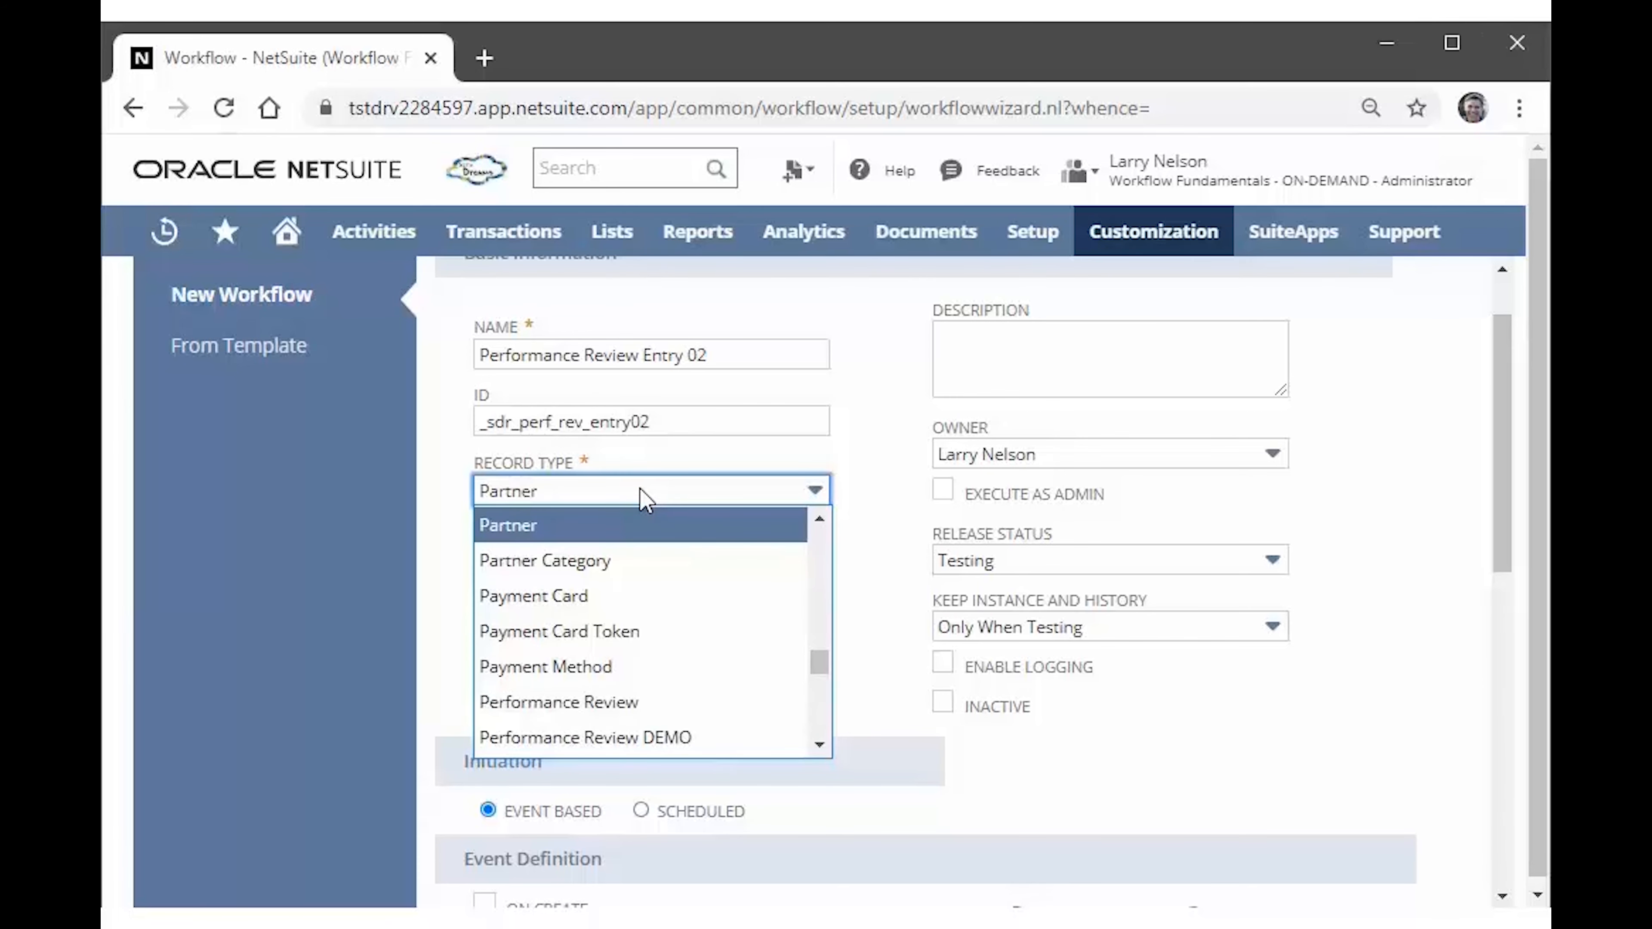
{"action": "left_click", "coordinate": [695, 712]}
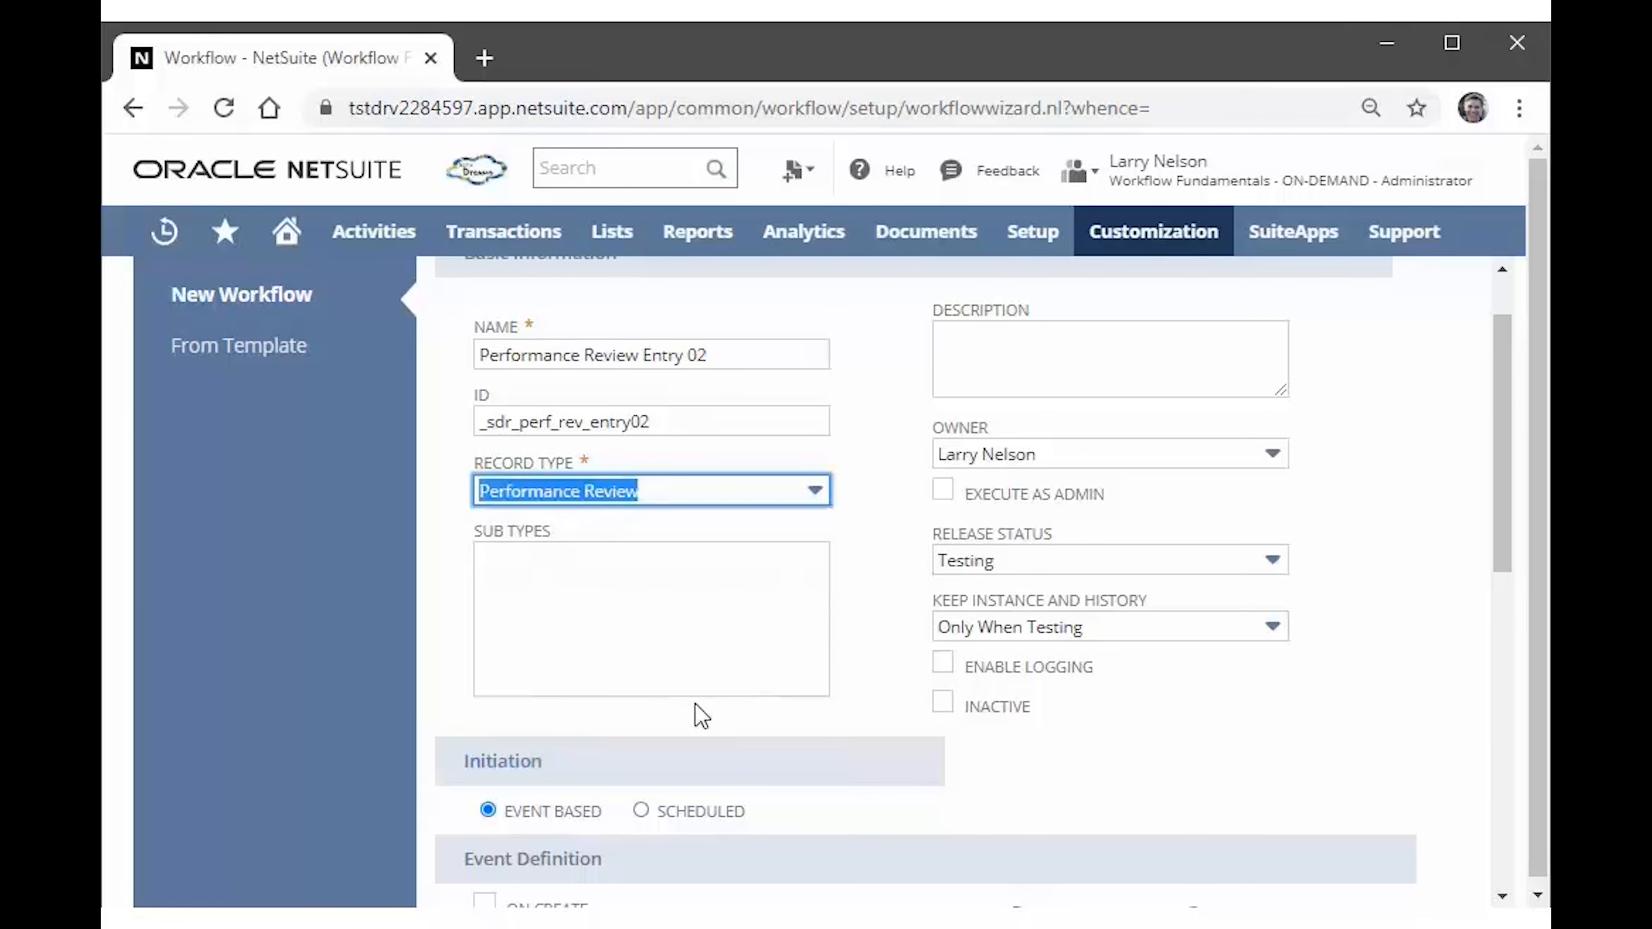
{"action": "left_click", "coordinate": [444, 556]}
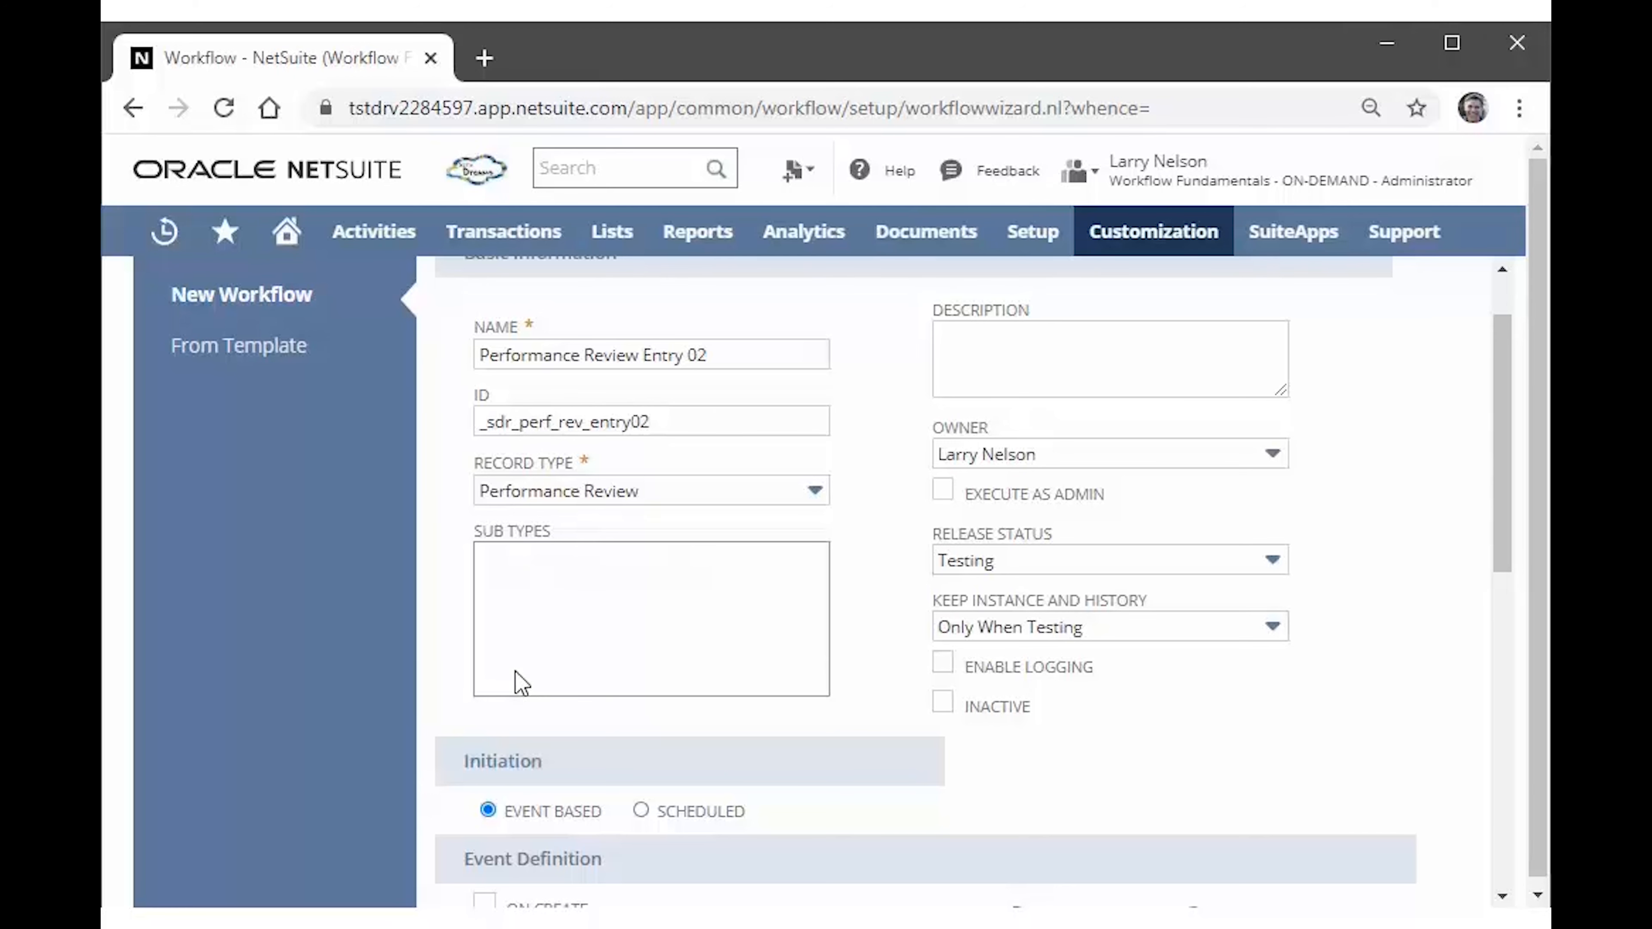
Try the Transaction record type and select Cash Sale among its sub types.
{"action": "left_click", "coordinate": [546, 498]}
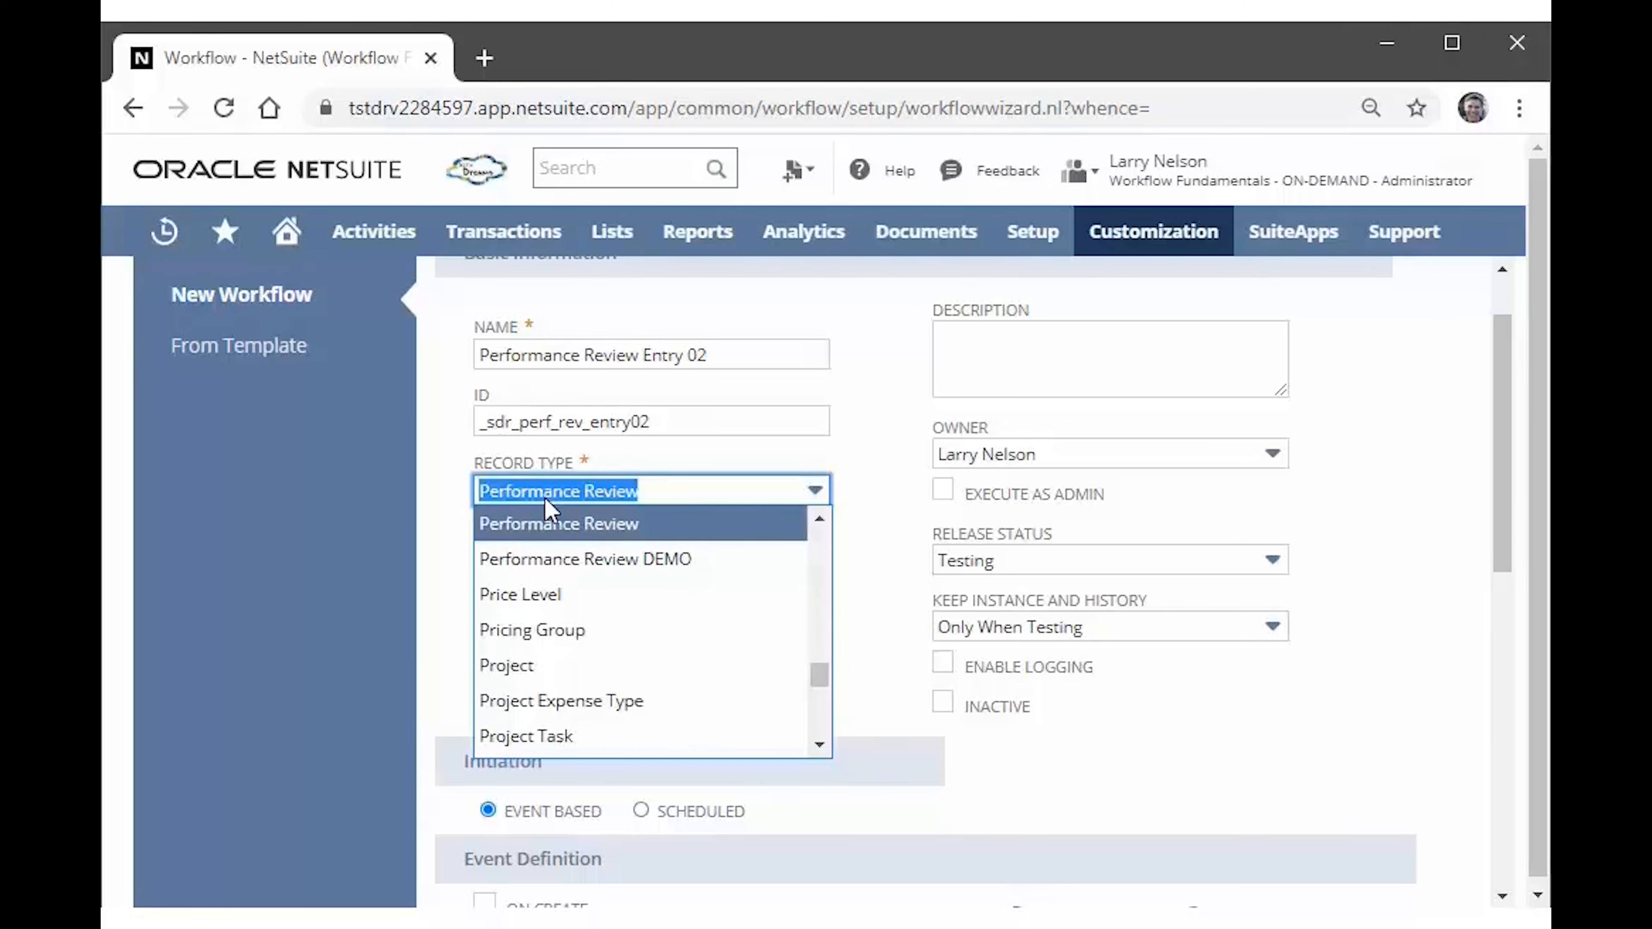
{"action": "type", "text": "t"}
{"action": "left_click", "coordinate": [547, 702]}
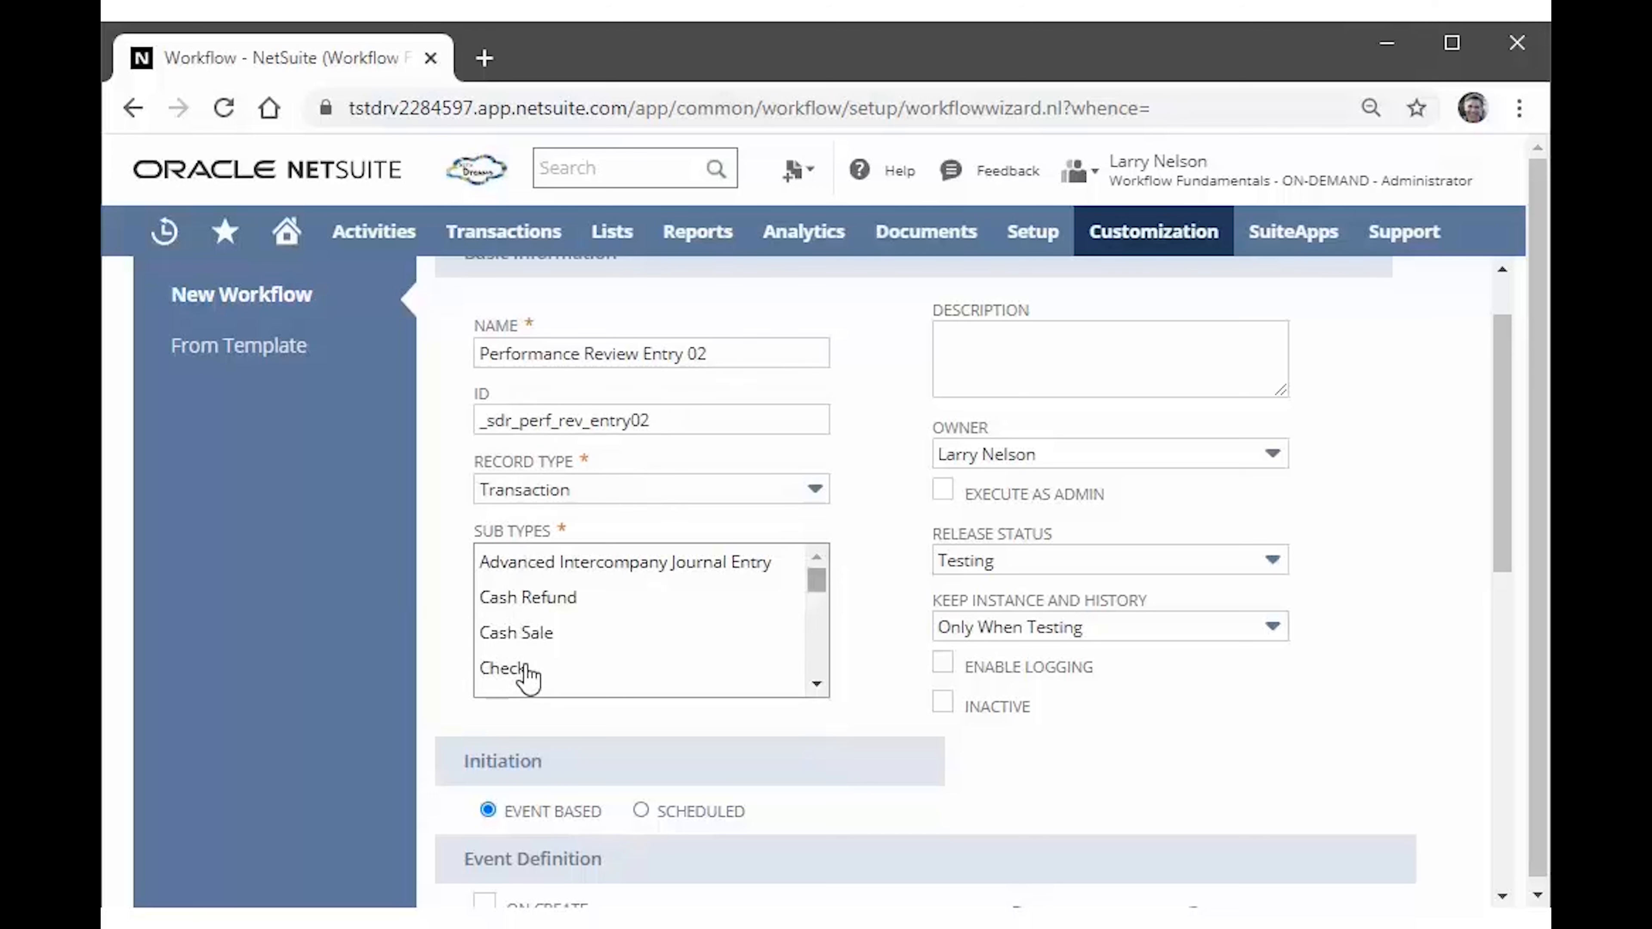
{"action": "left_click", "coordinate": [818, 584]}
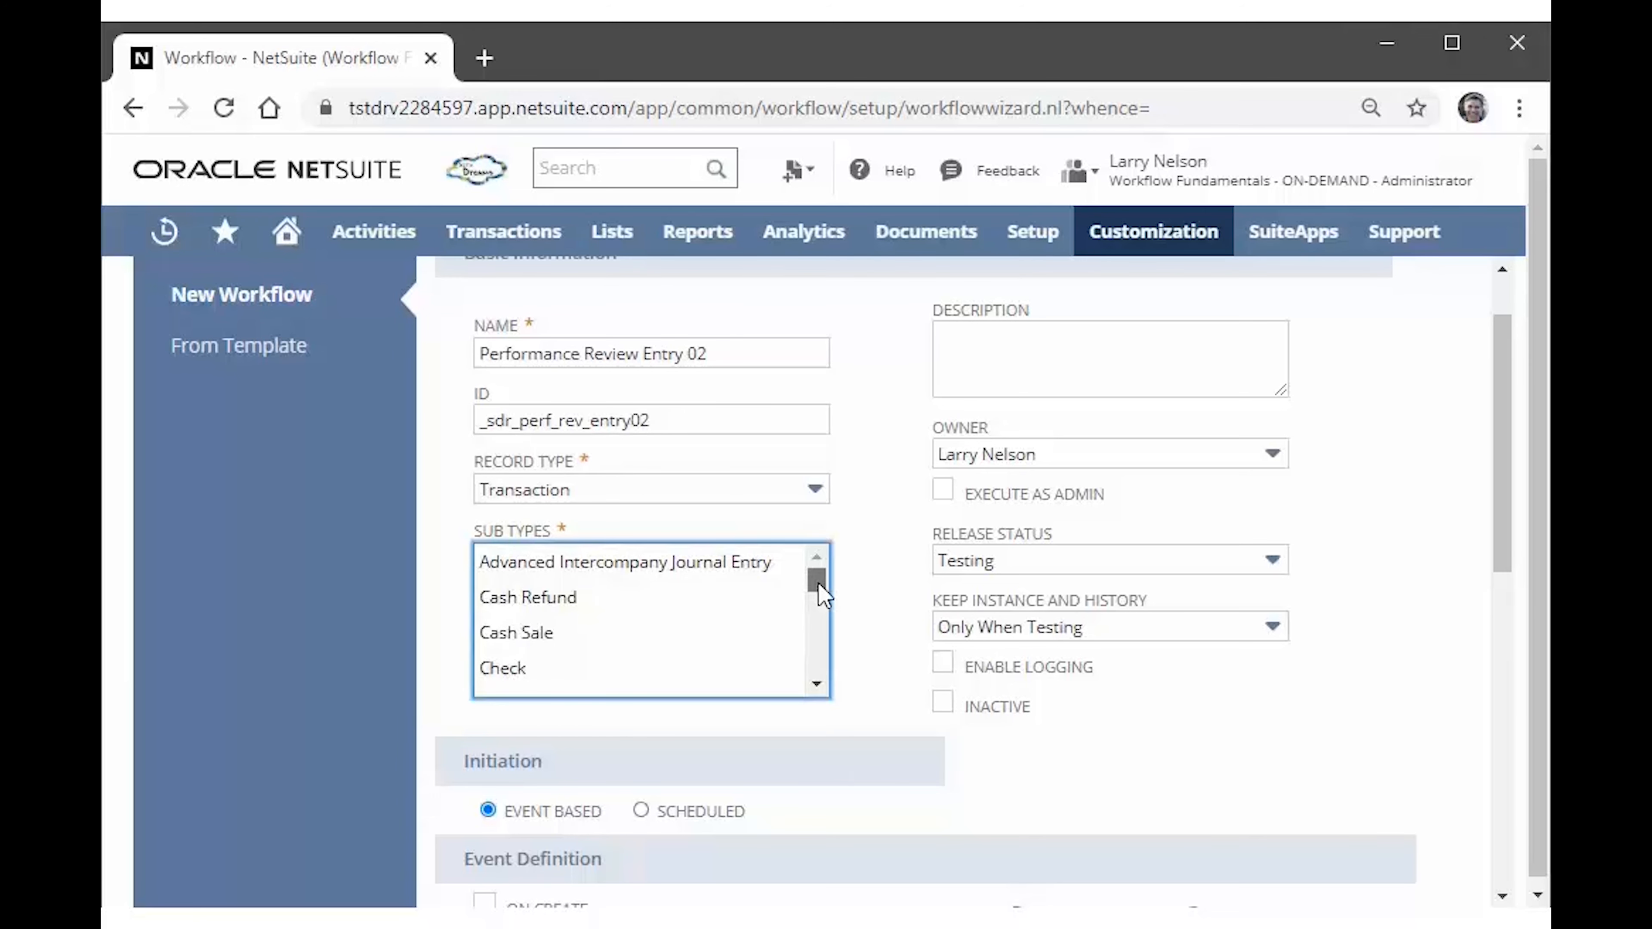
{"action": "left_click", "coordinate": [658, 637]}
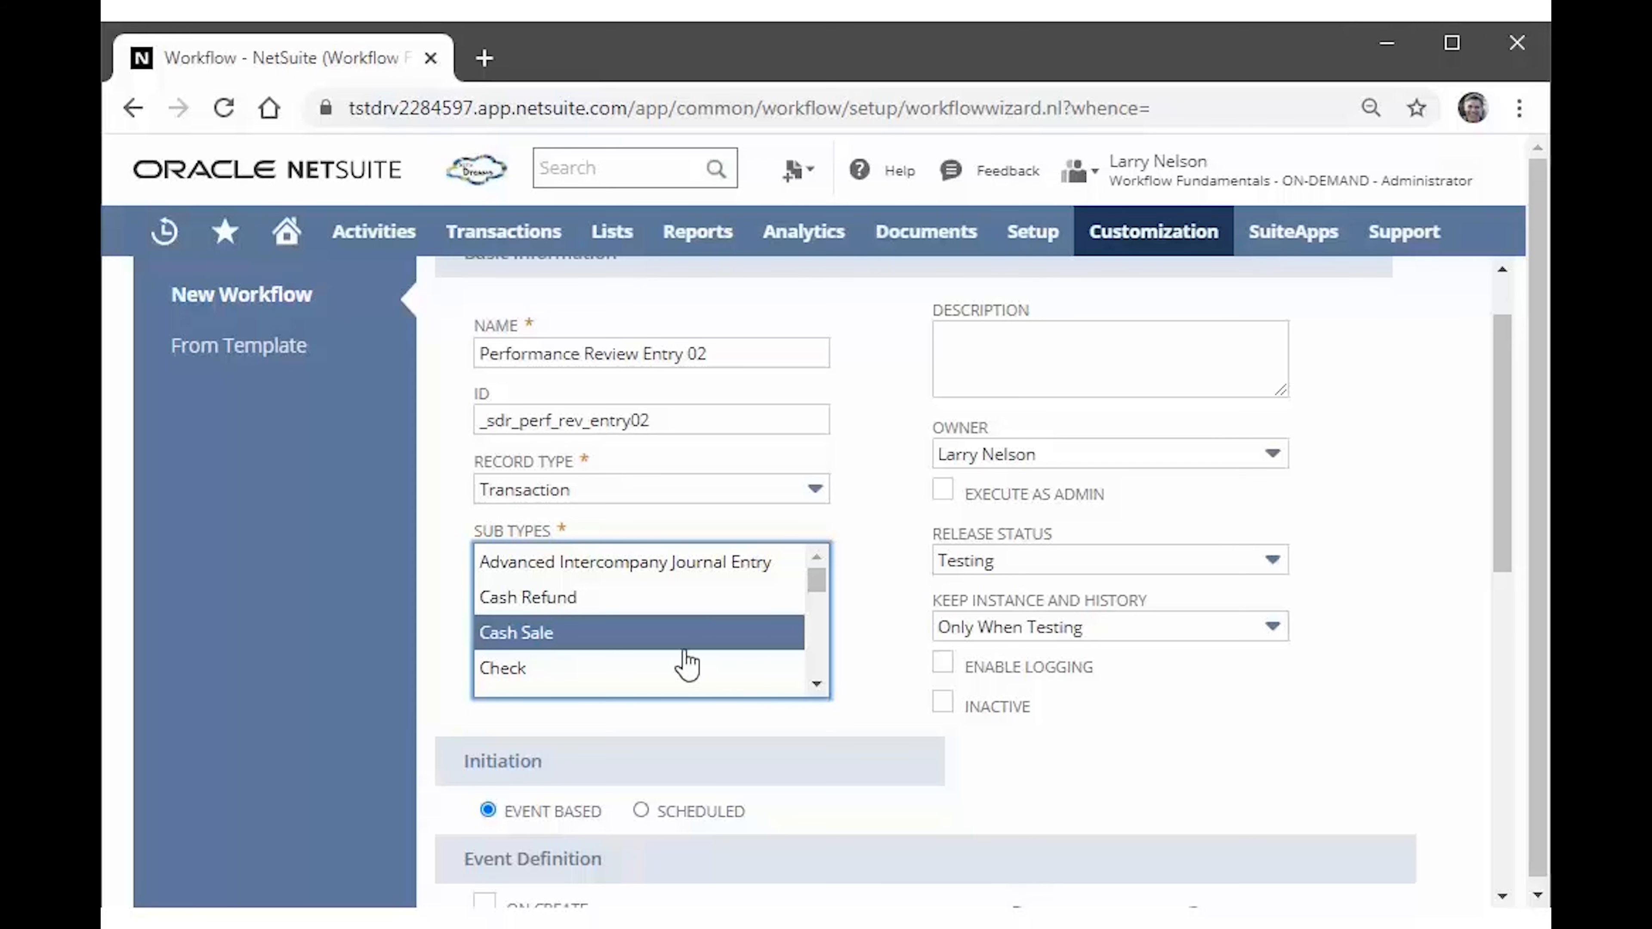
Try the Customer record type and select the Customer, Lead and Prospect sub types together.
{"action": "left_click", "coordinate": [683, 496]}
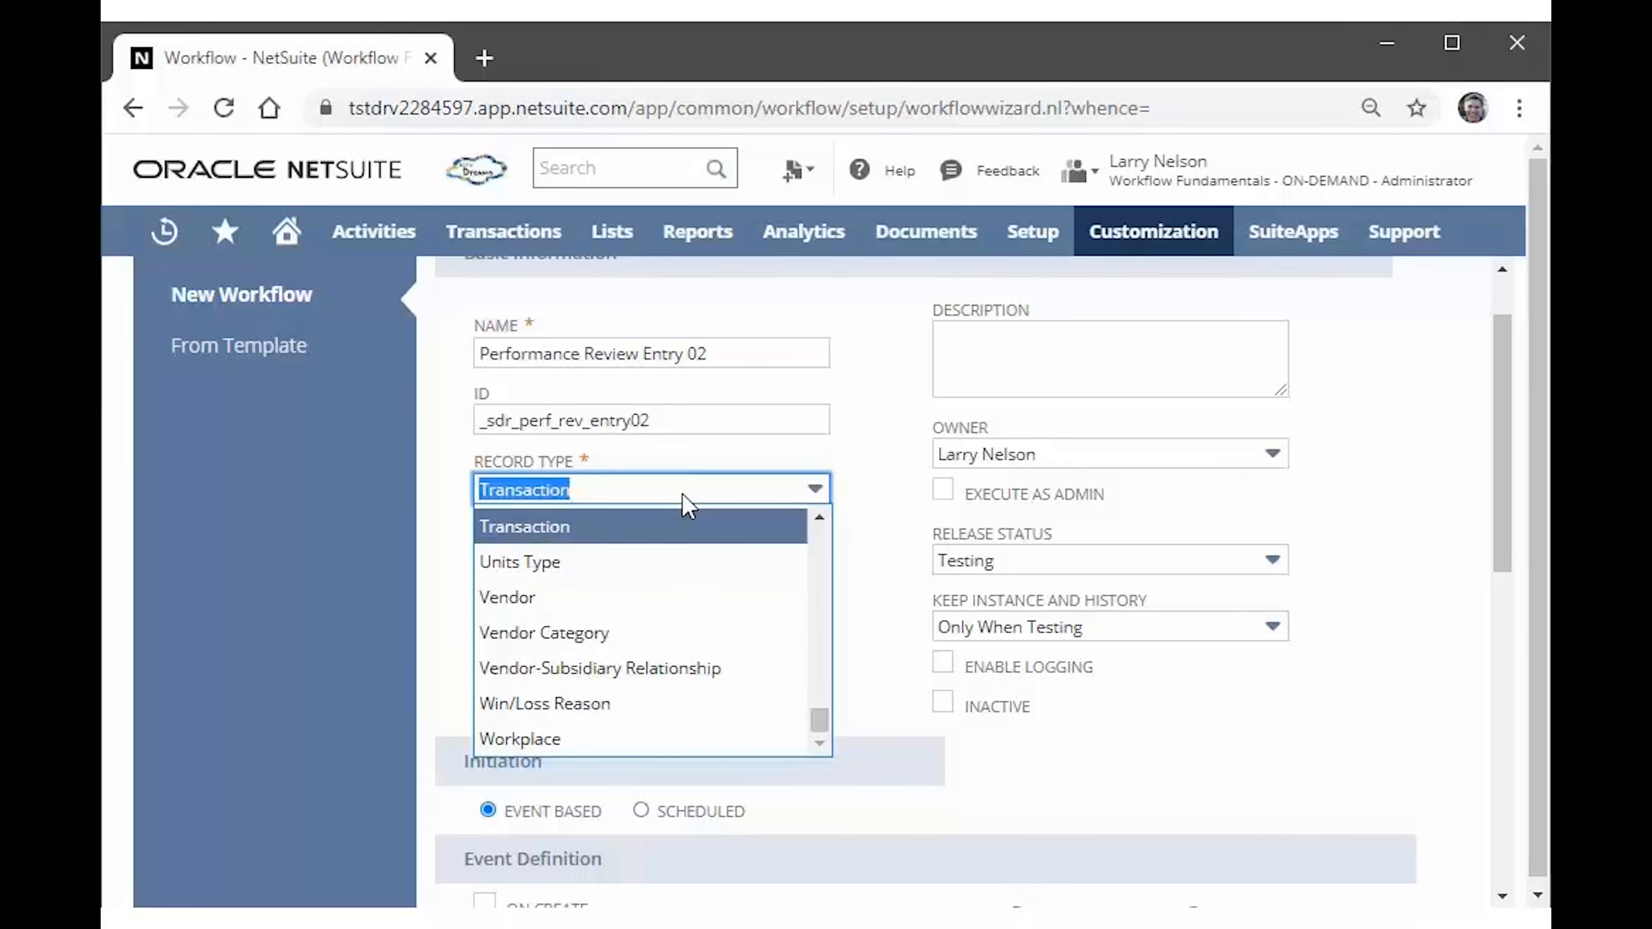
{"action": "type", "text": "c"}
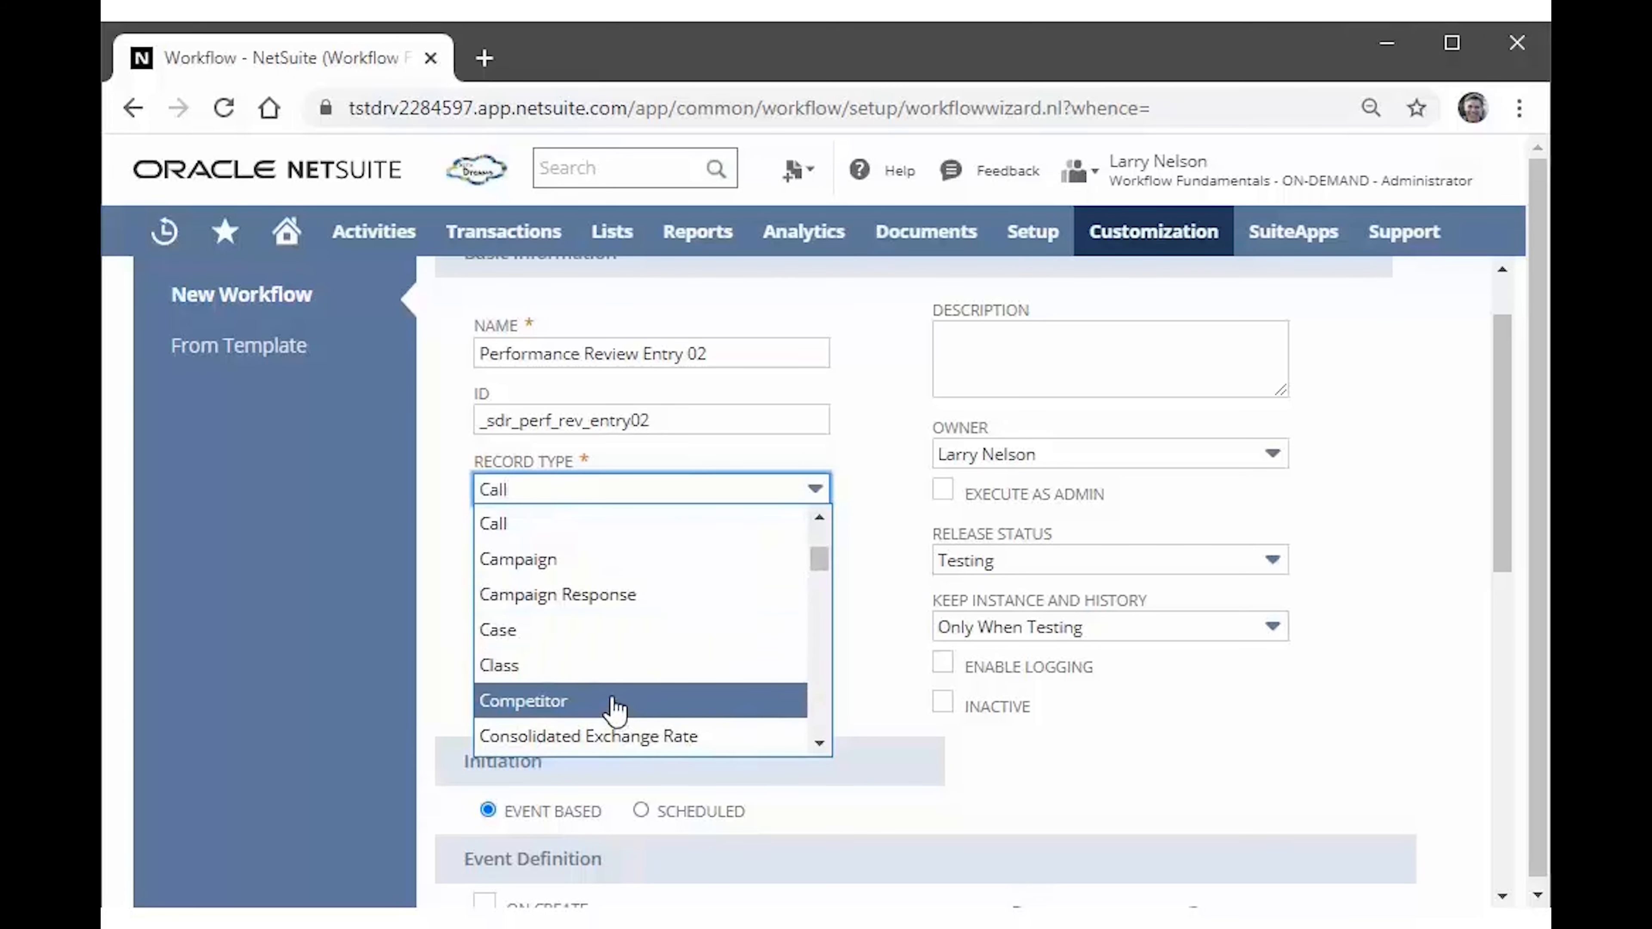
{"action": "scroll", "coordinate": [611, 677], "scroll_direction": "down", "scroll_amount": 3}
{"action": "left_click", "coordinate": [610, 680]}
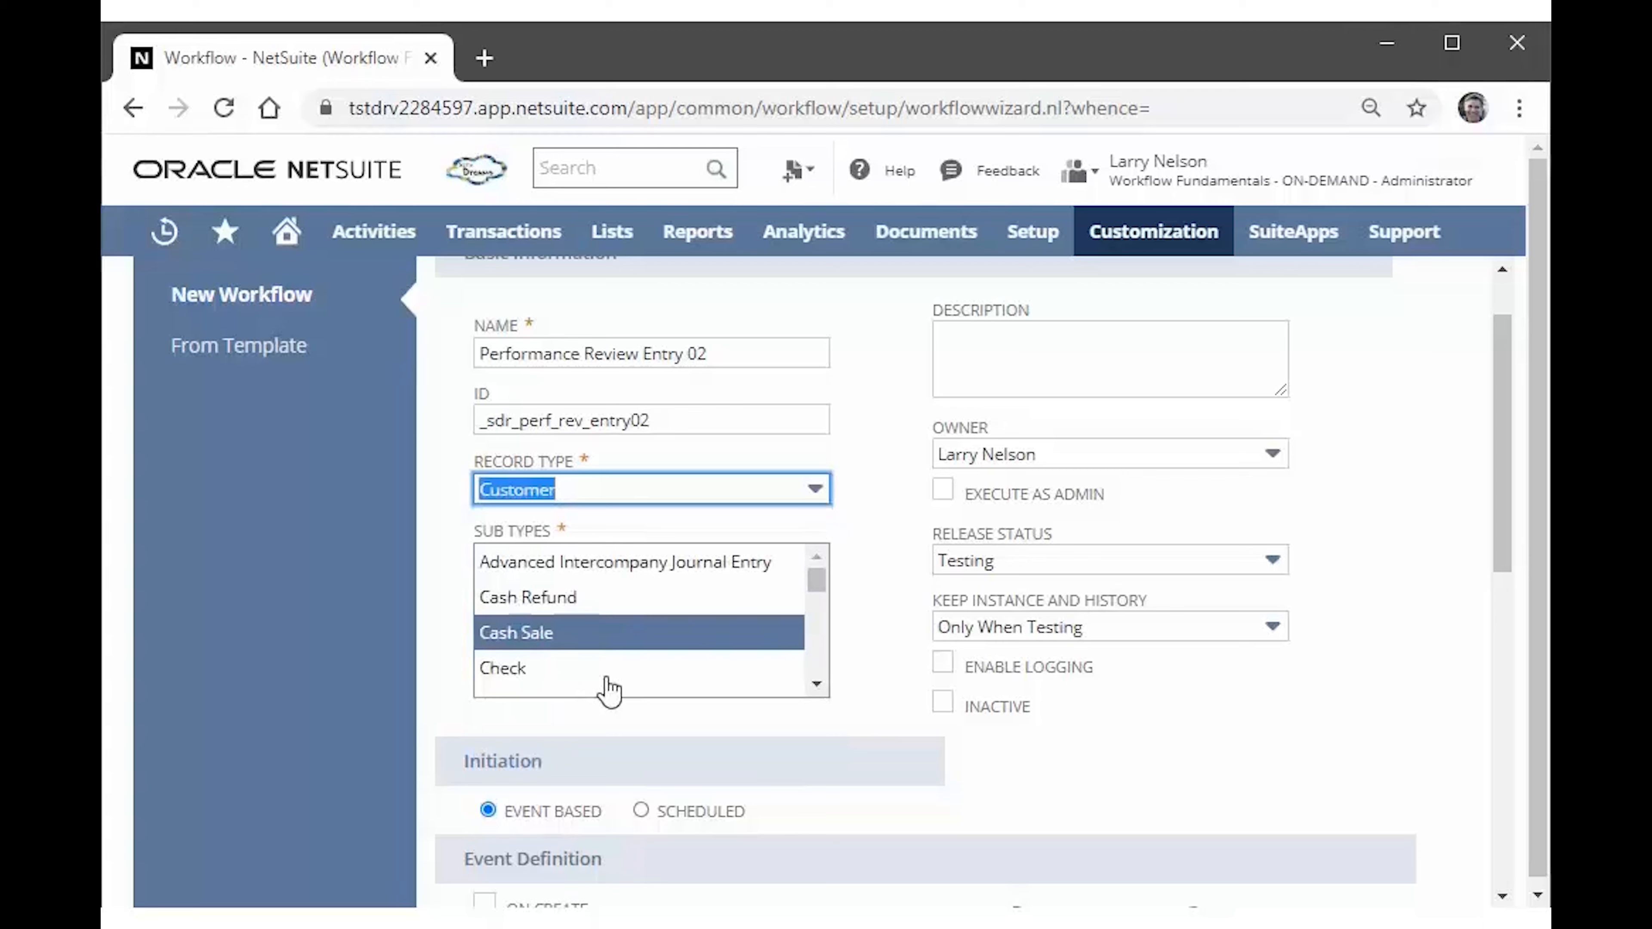
{"action": "left_click", "coordinate": [409, 625]}
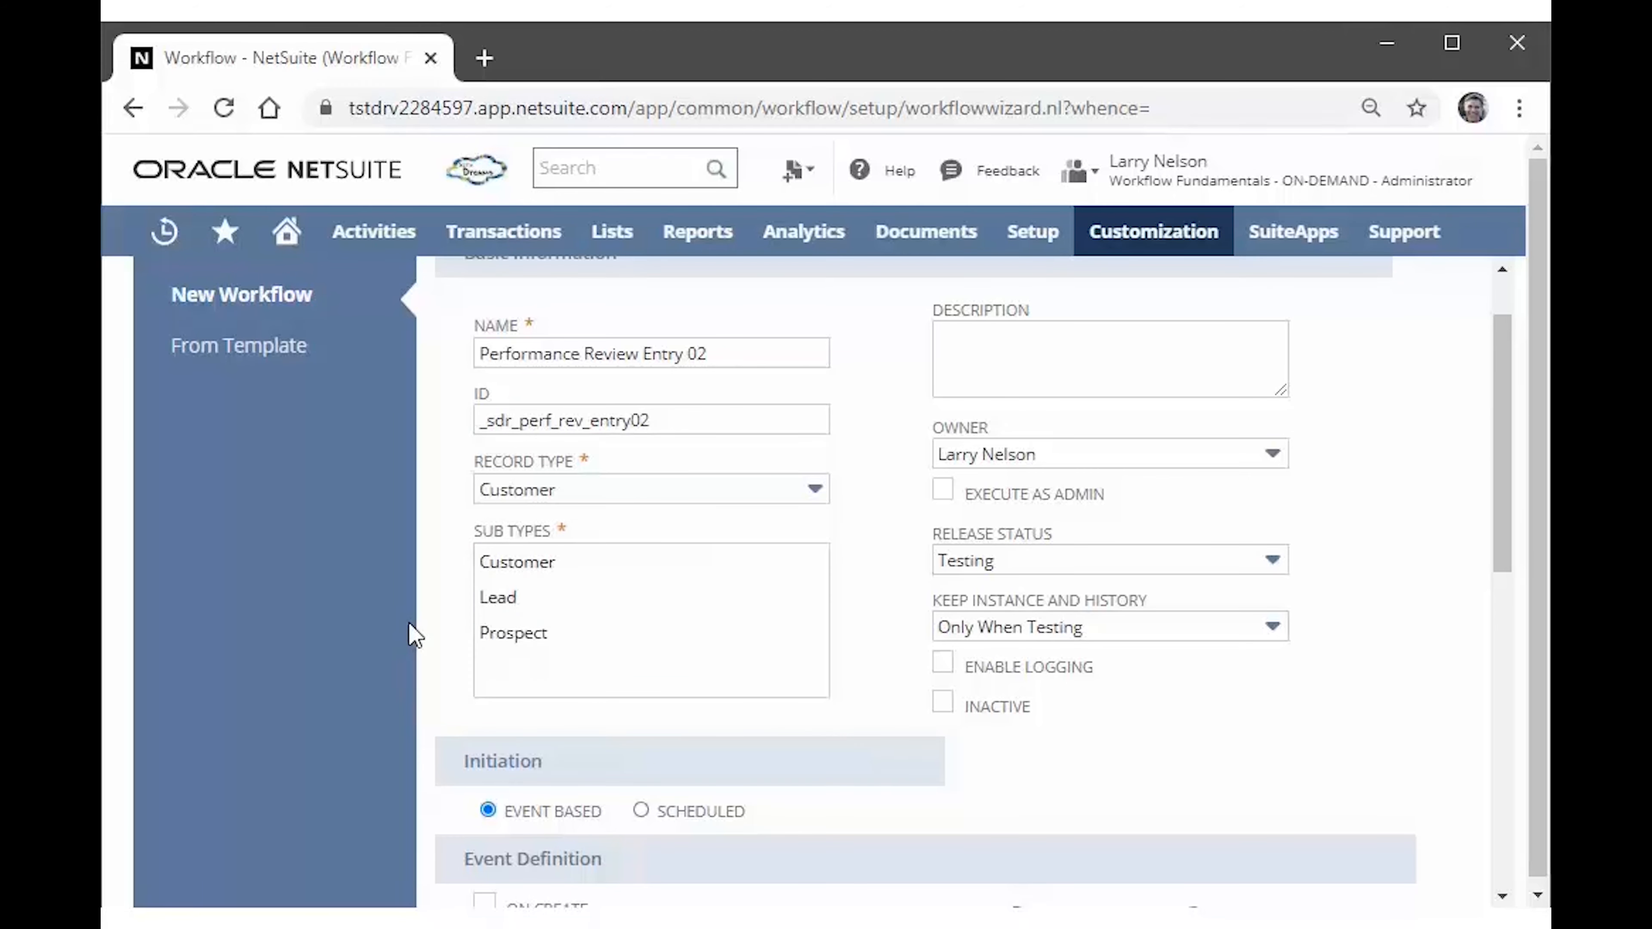
{"action": "left_click", "coordinate": [554, 581]}
{"action": "left_click", "coordinate": [539, 602]}
{"action": "left_click", "coordinate": [538, 631]}
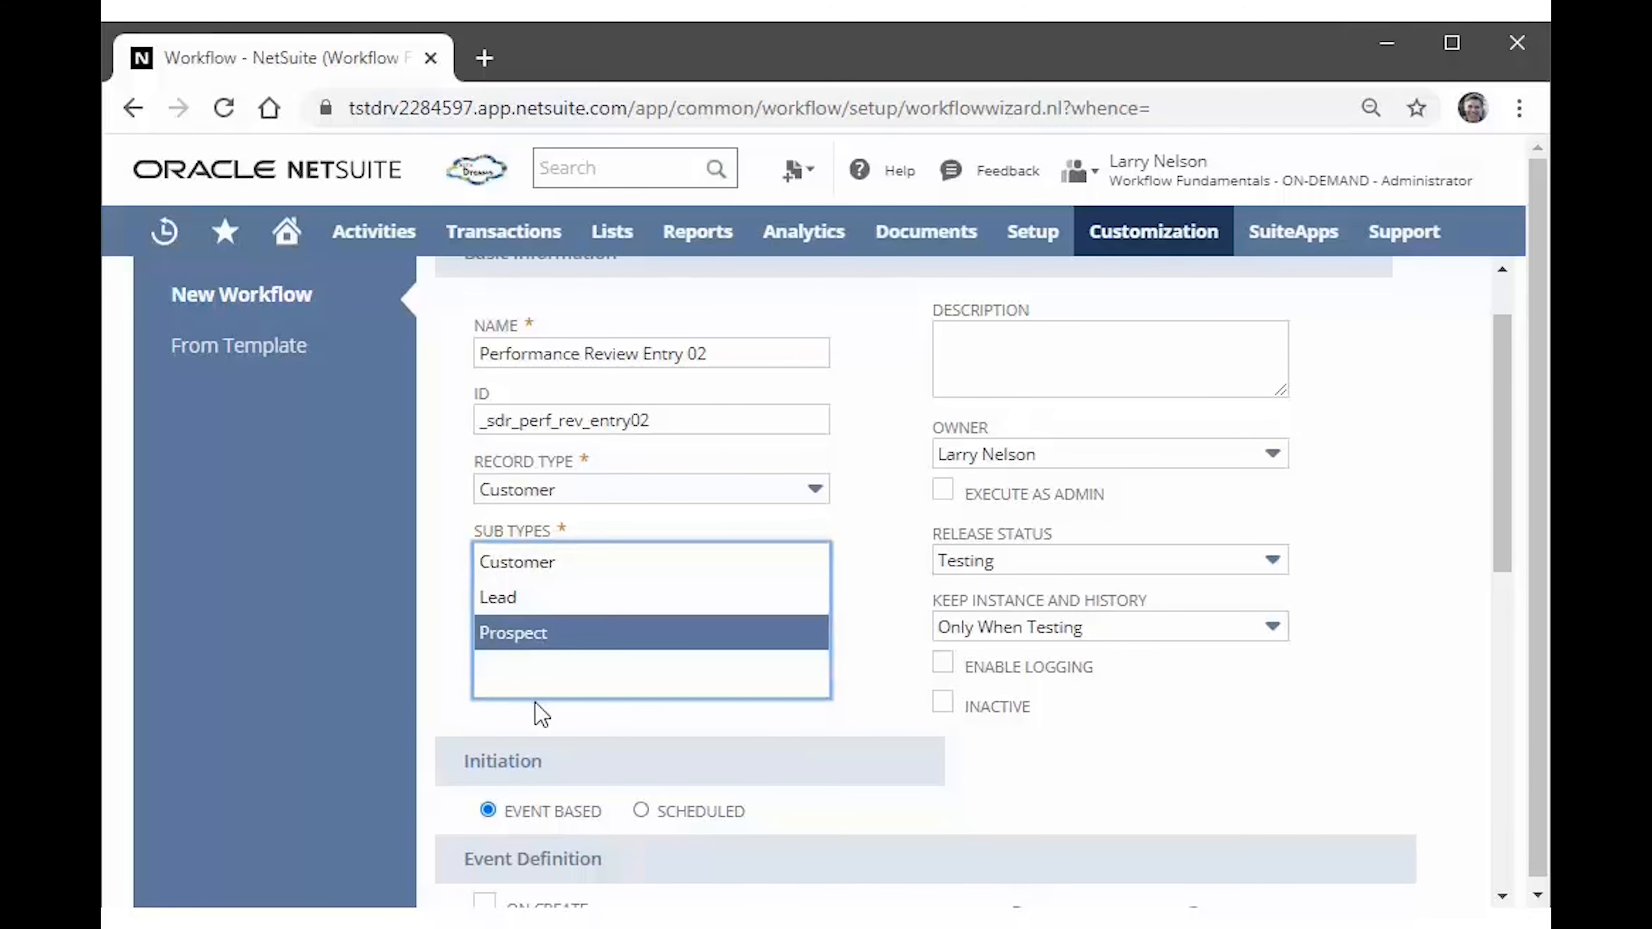
{"action": "left_click", "coordinate": [545, 565], "text": "shift"}
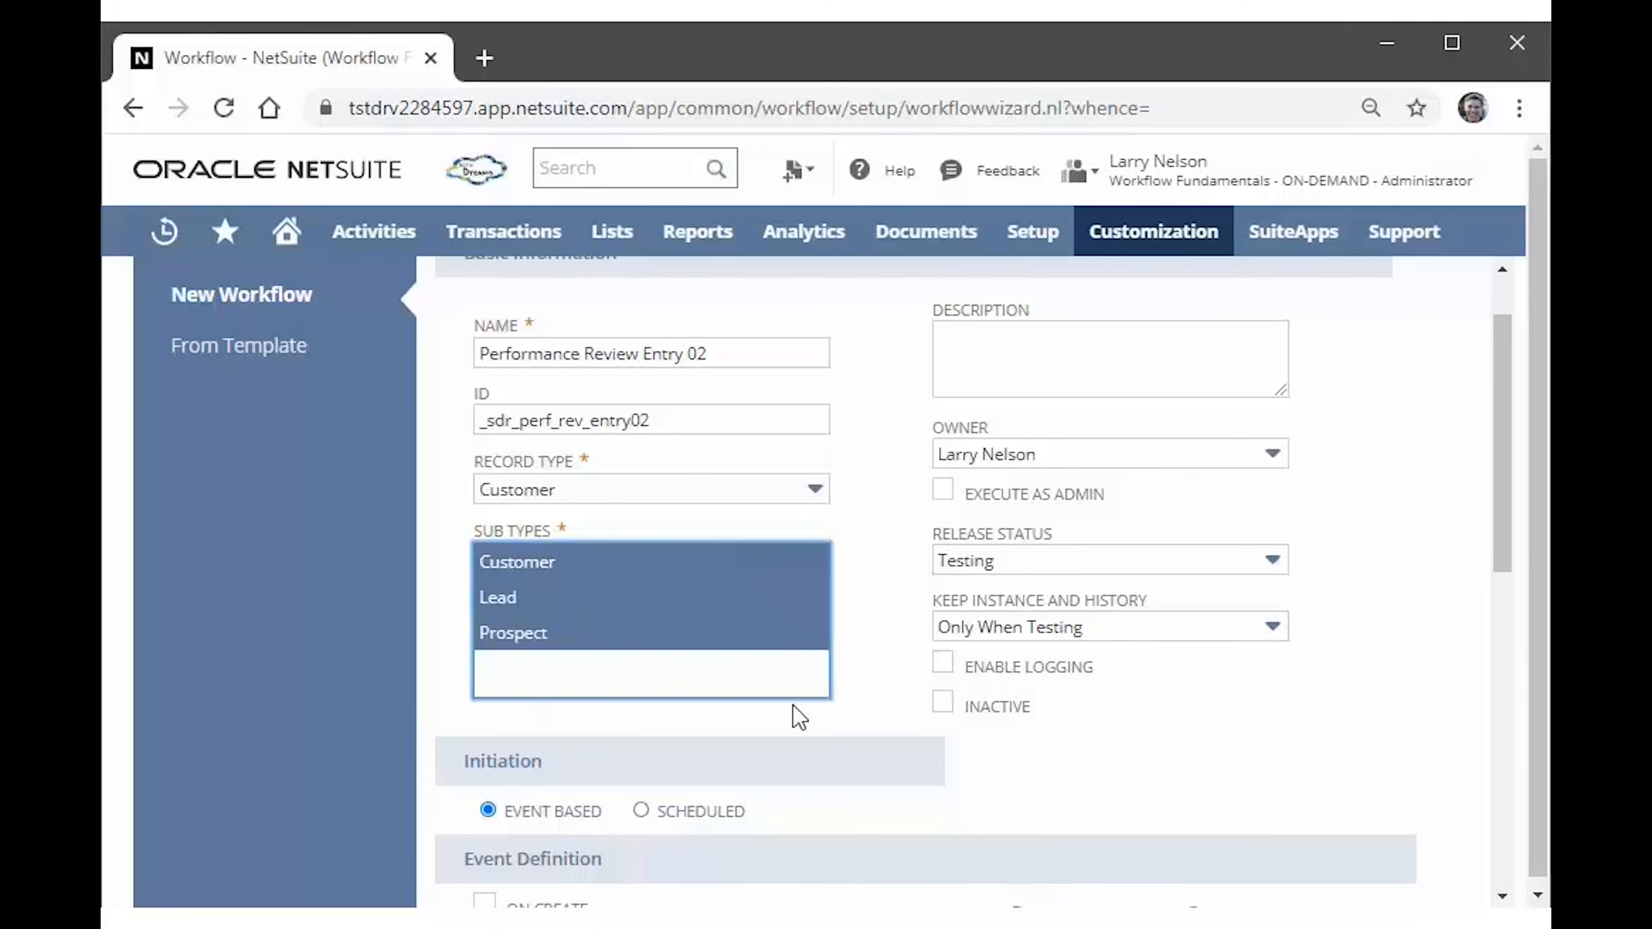
{"action": "left_click", "coordinate": [862, 585]}
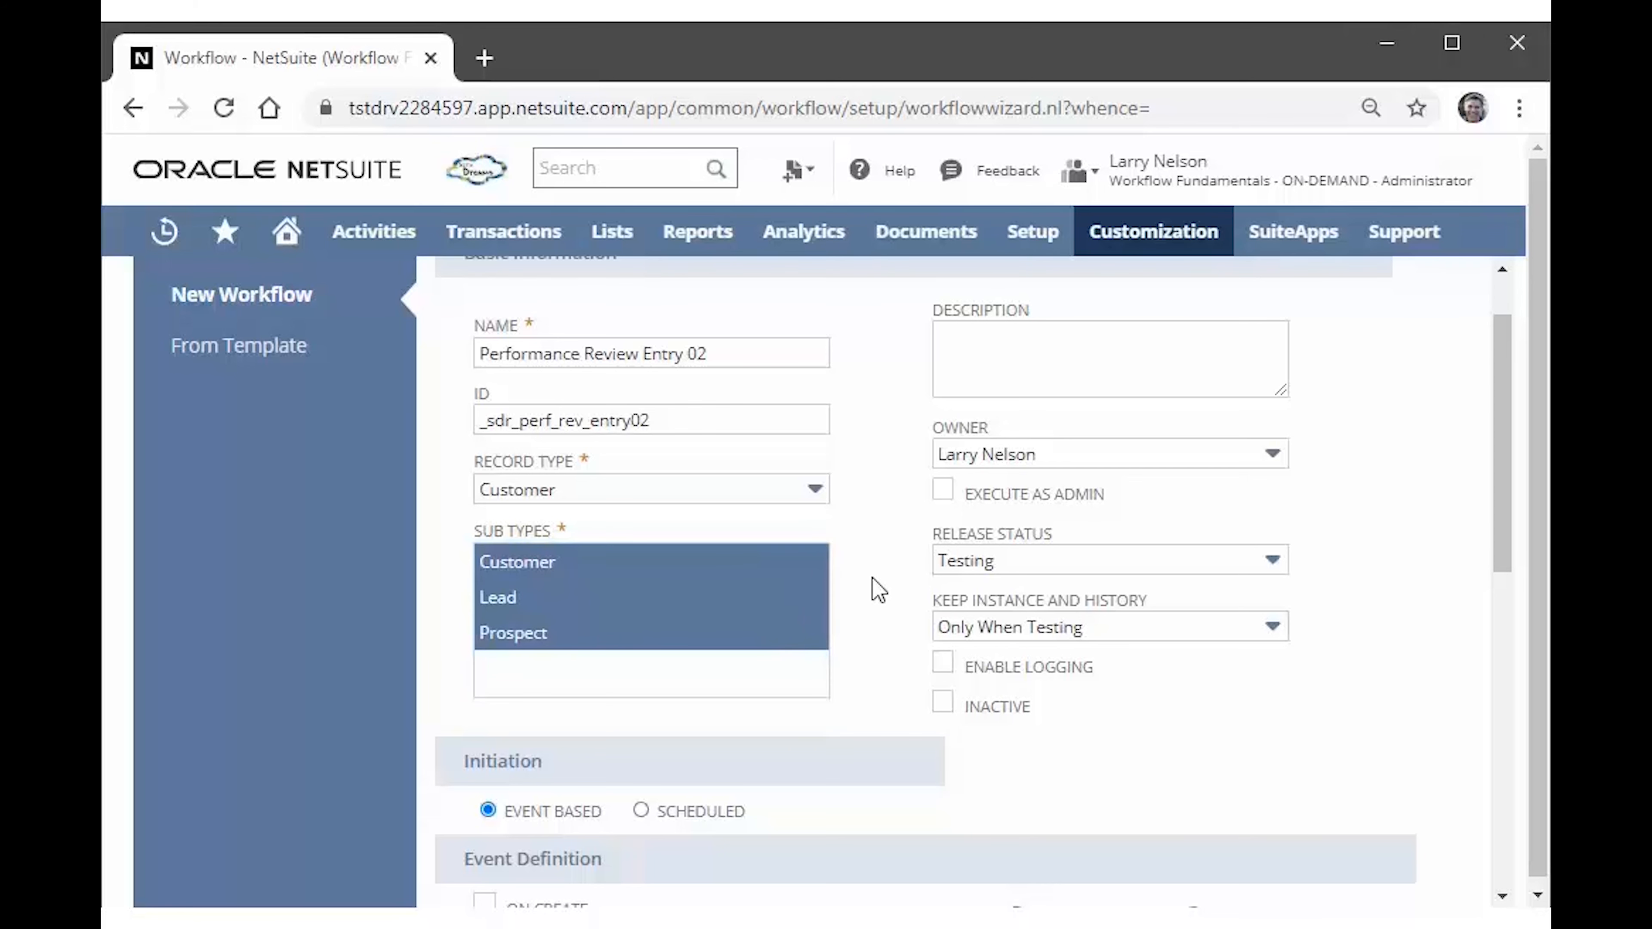
Set the record type back to Performance Review.
{"action": "left_click", "coordinate": [725, 494]}
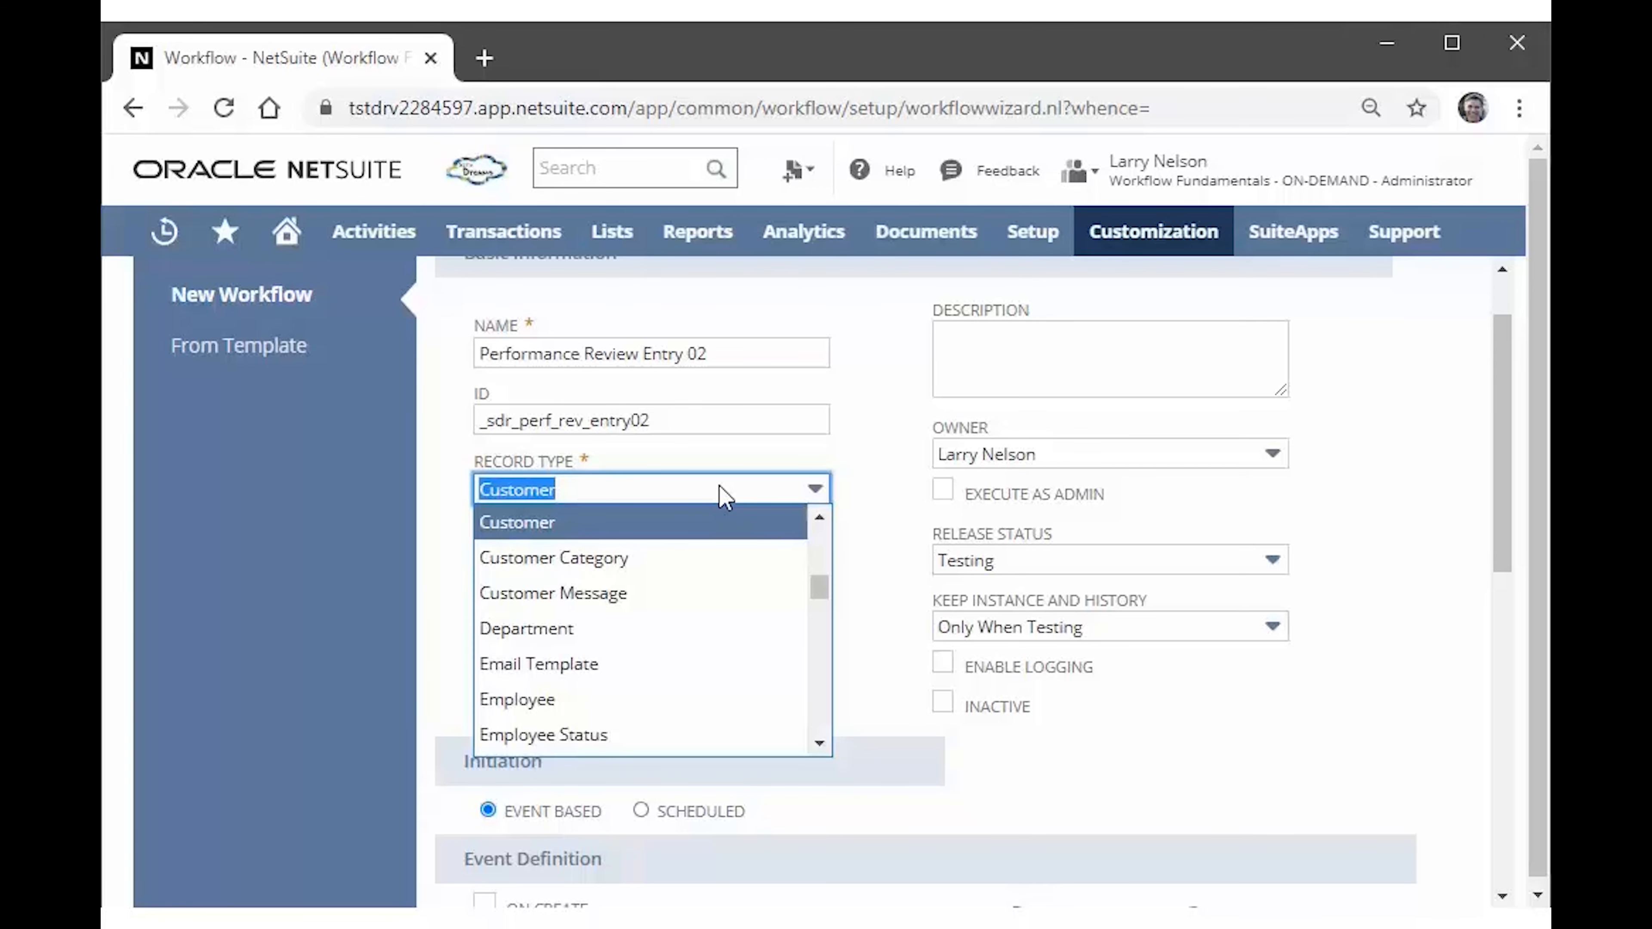
{"action": "key", "text": "p"}
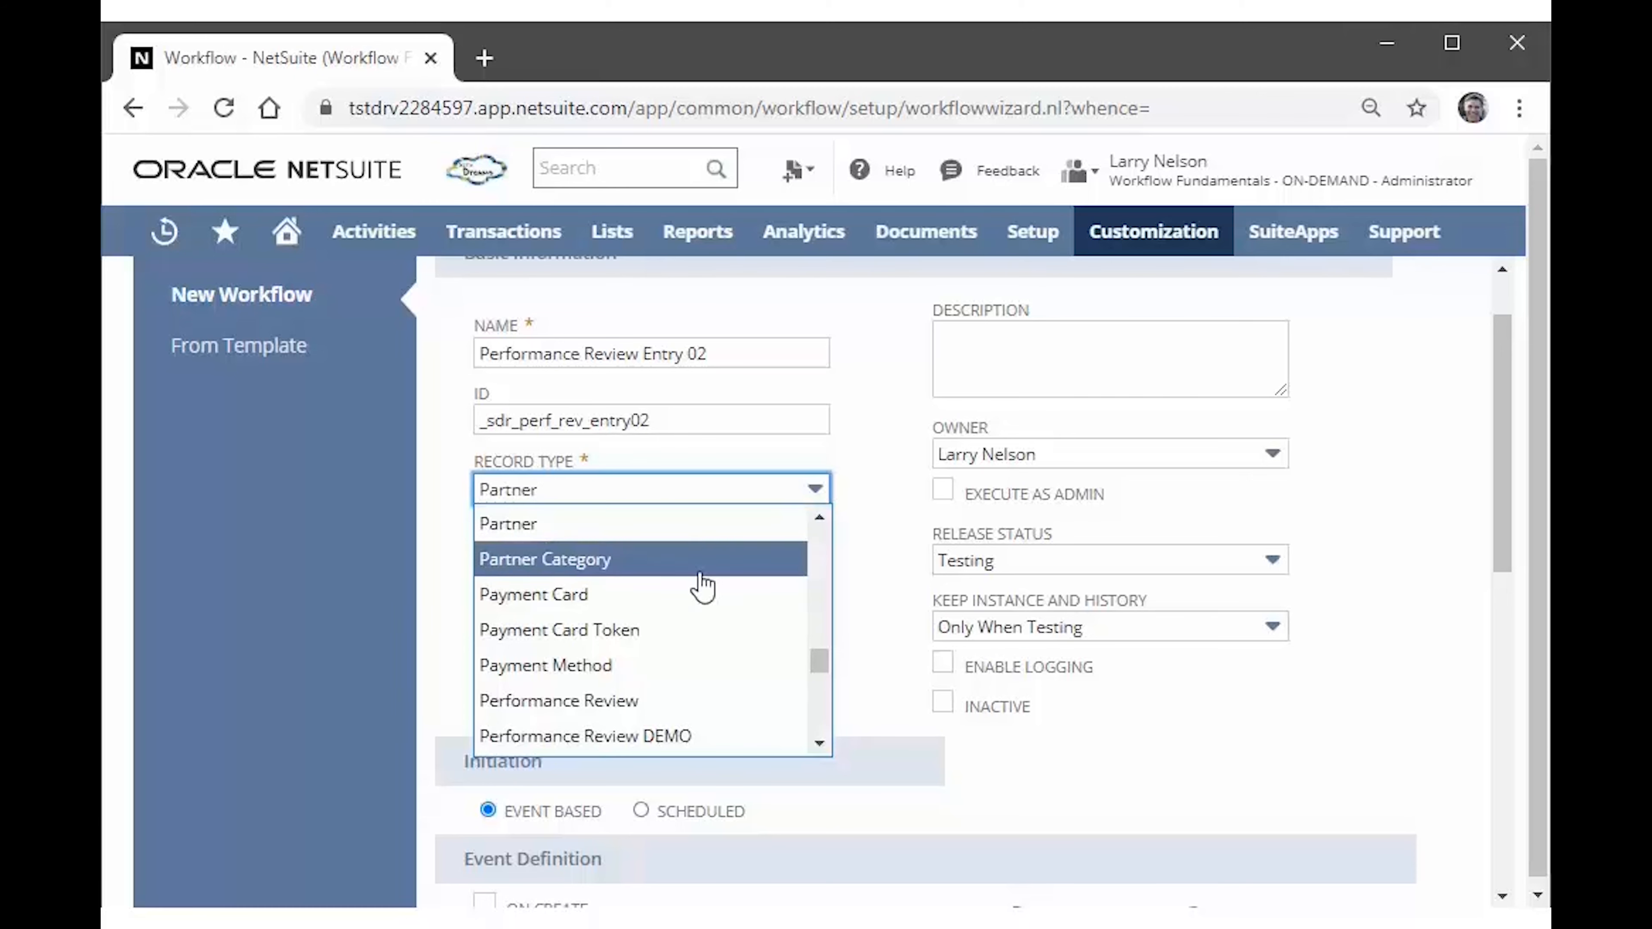
{"action": "left_click", "coordinate": [659, 705]}
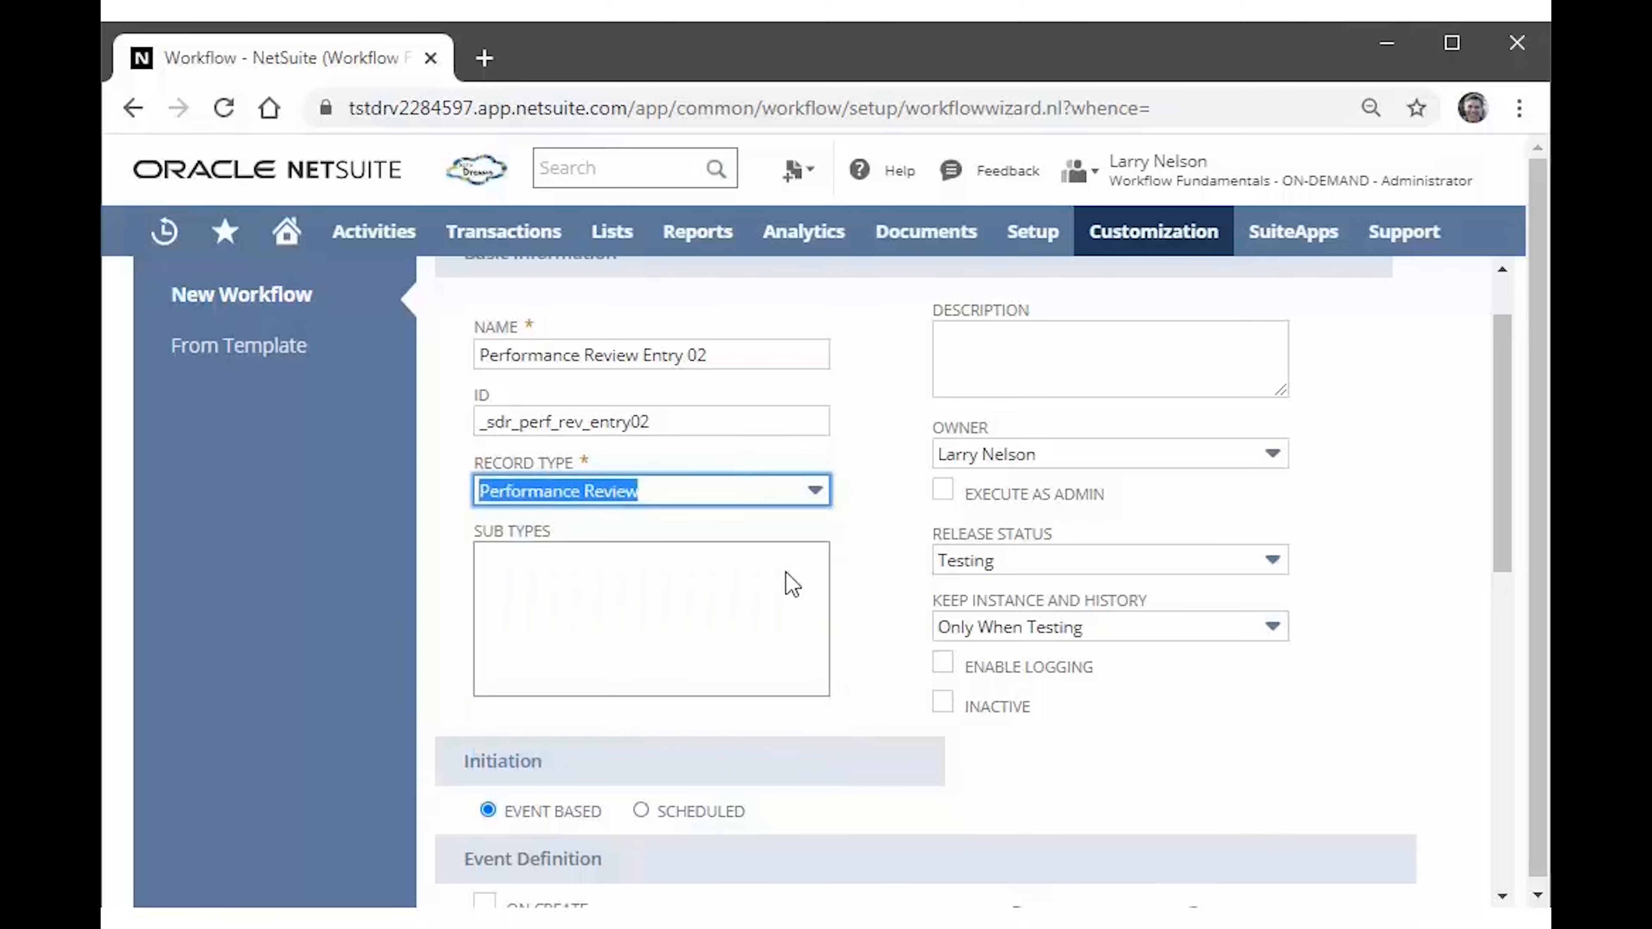
{"action": "left_click", "coordinate": [860, 553]}
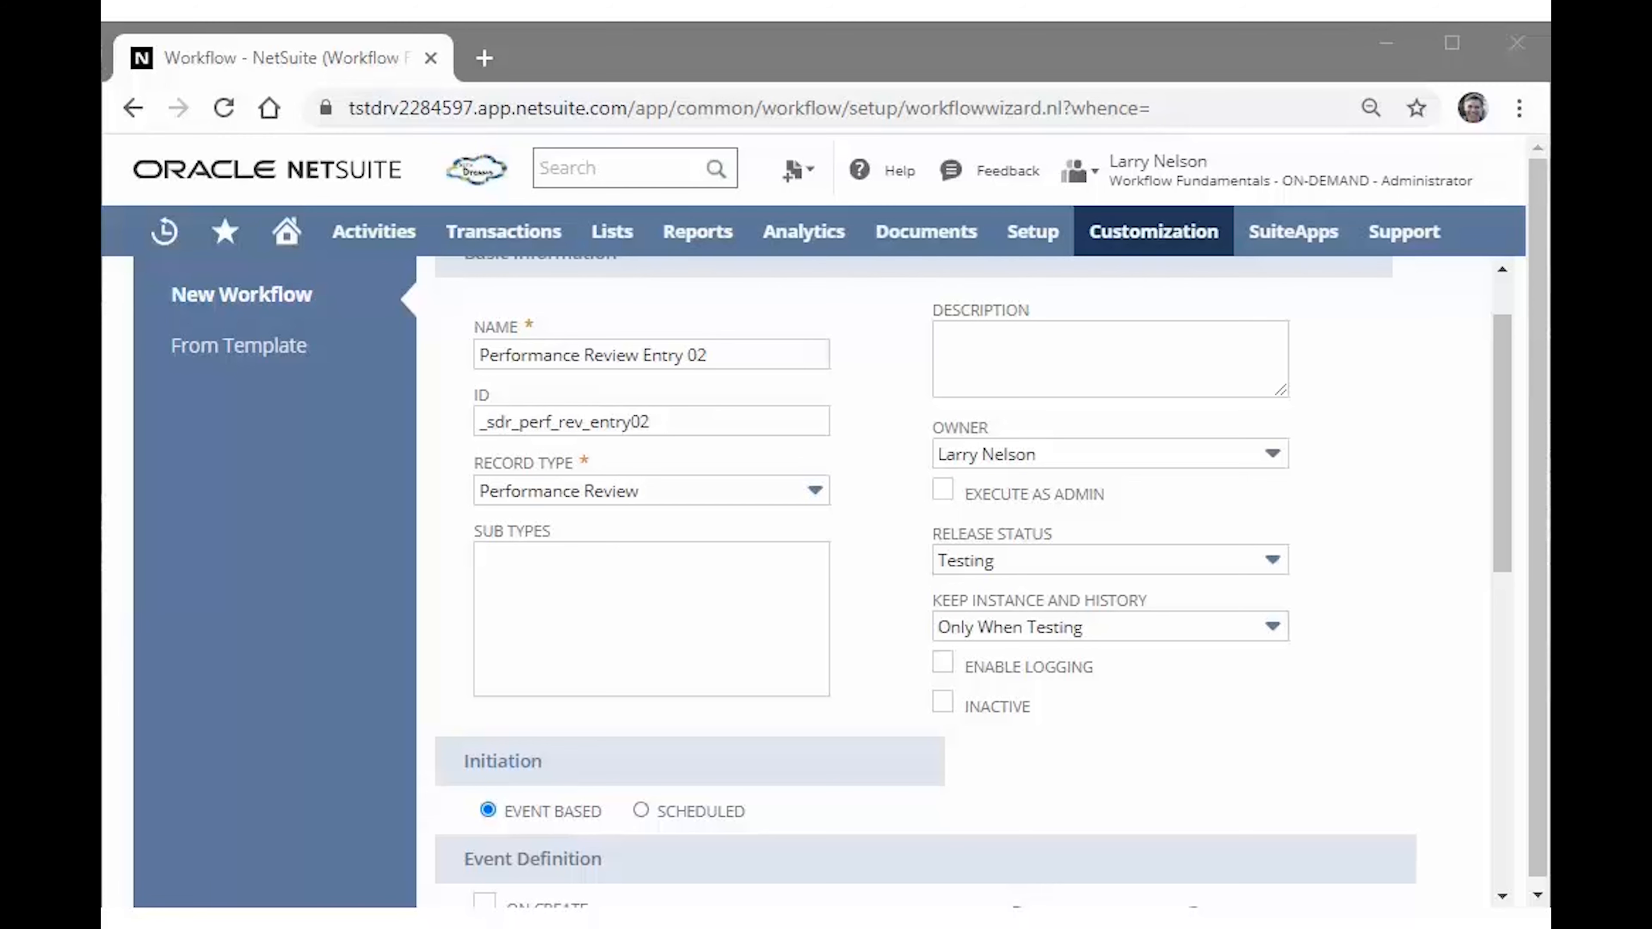
Enter the description "Basic entry workflow on the custom Performance Review record." and enable logging for the workflow.
{"action": "left_click", "coordinate": [1119, 394]}
{"action": "type", "text": "Basic entry workflow on the custom Performance Review record."}
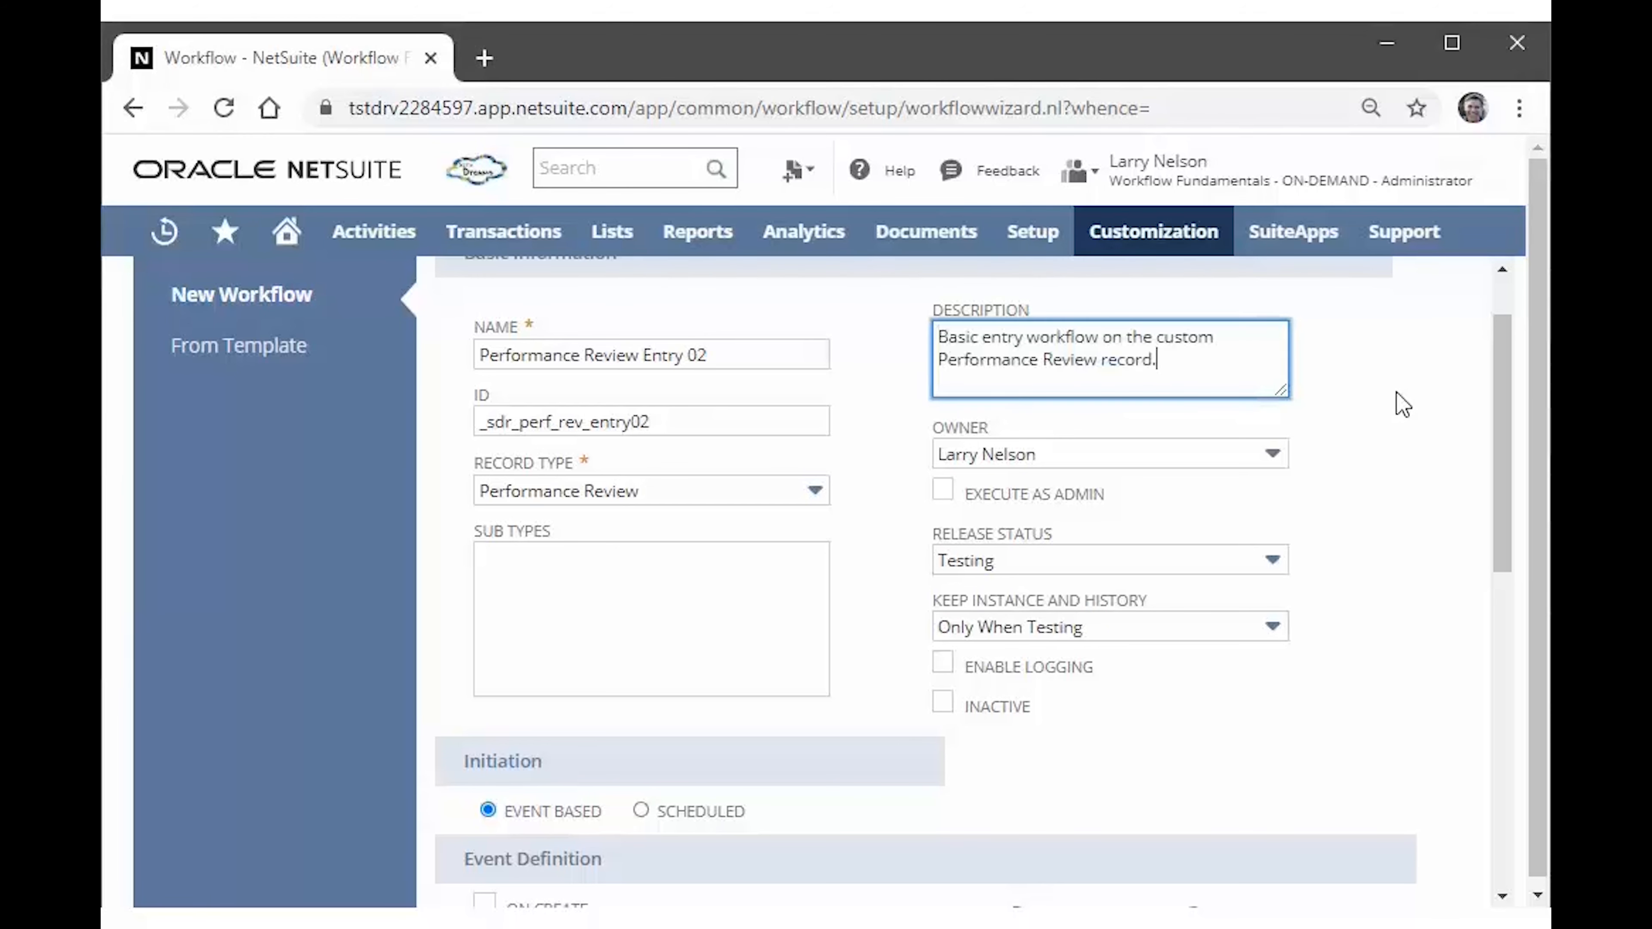
{"action": "left_click", "coordinate": [1403, 404]}
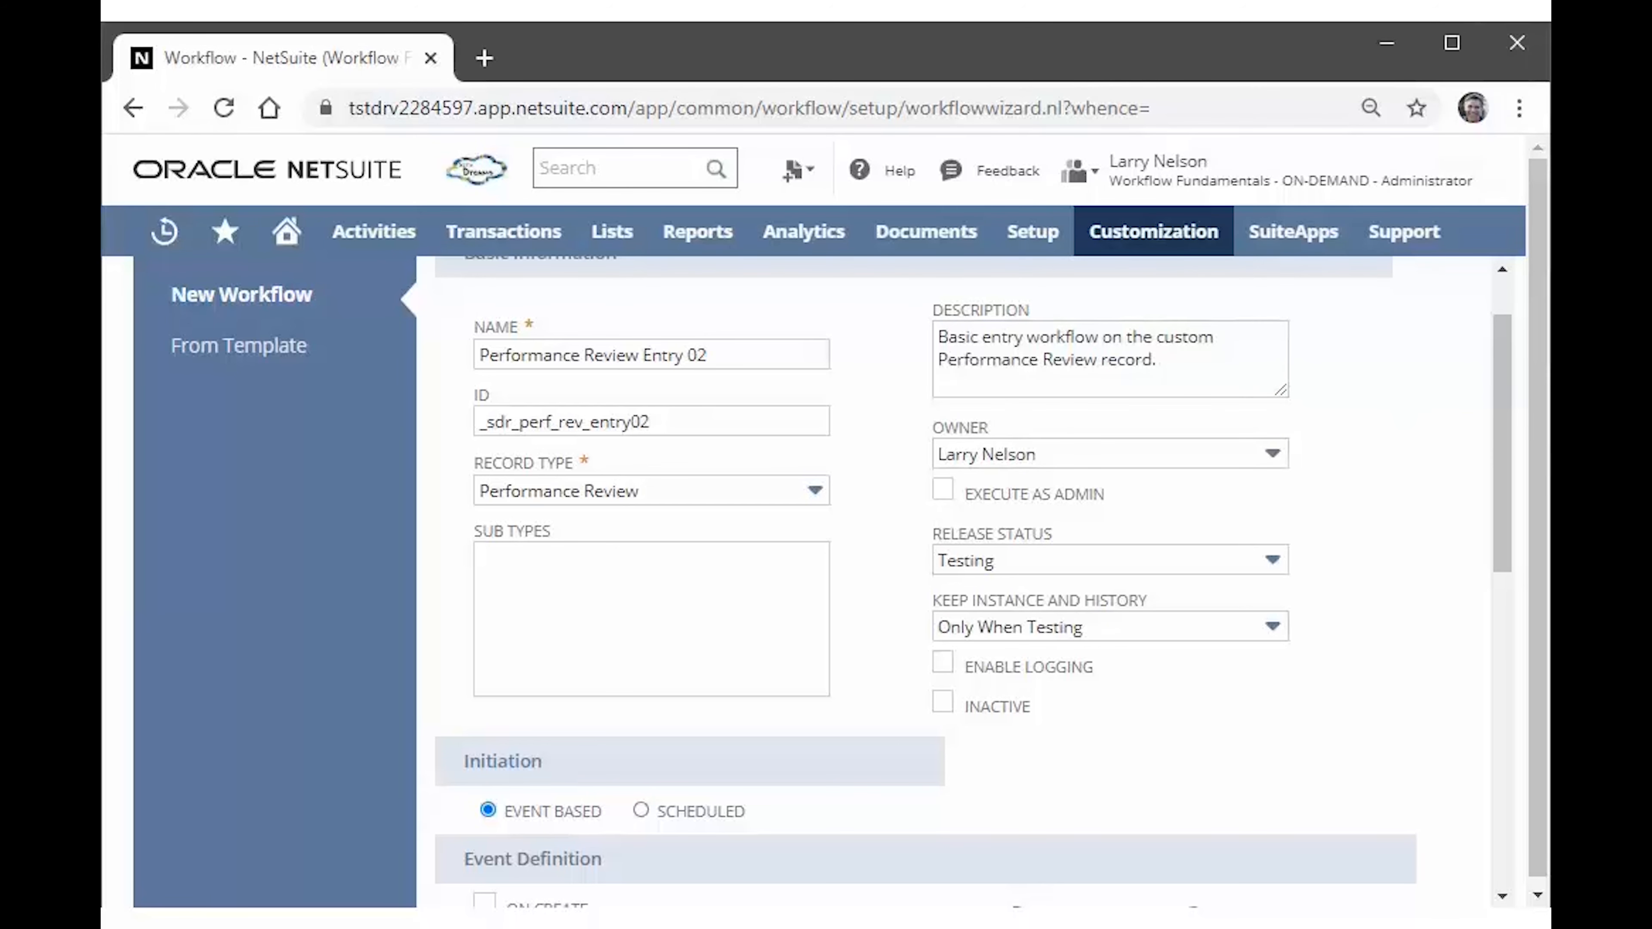
{"action": "key", "text": "alt+Tab"}
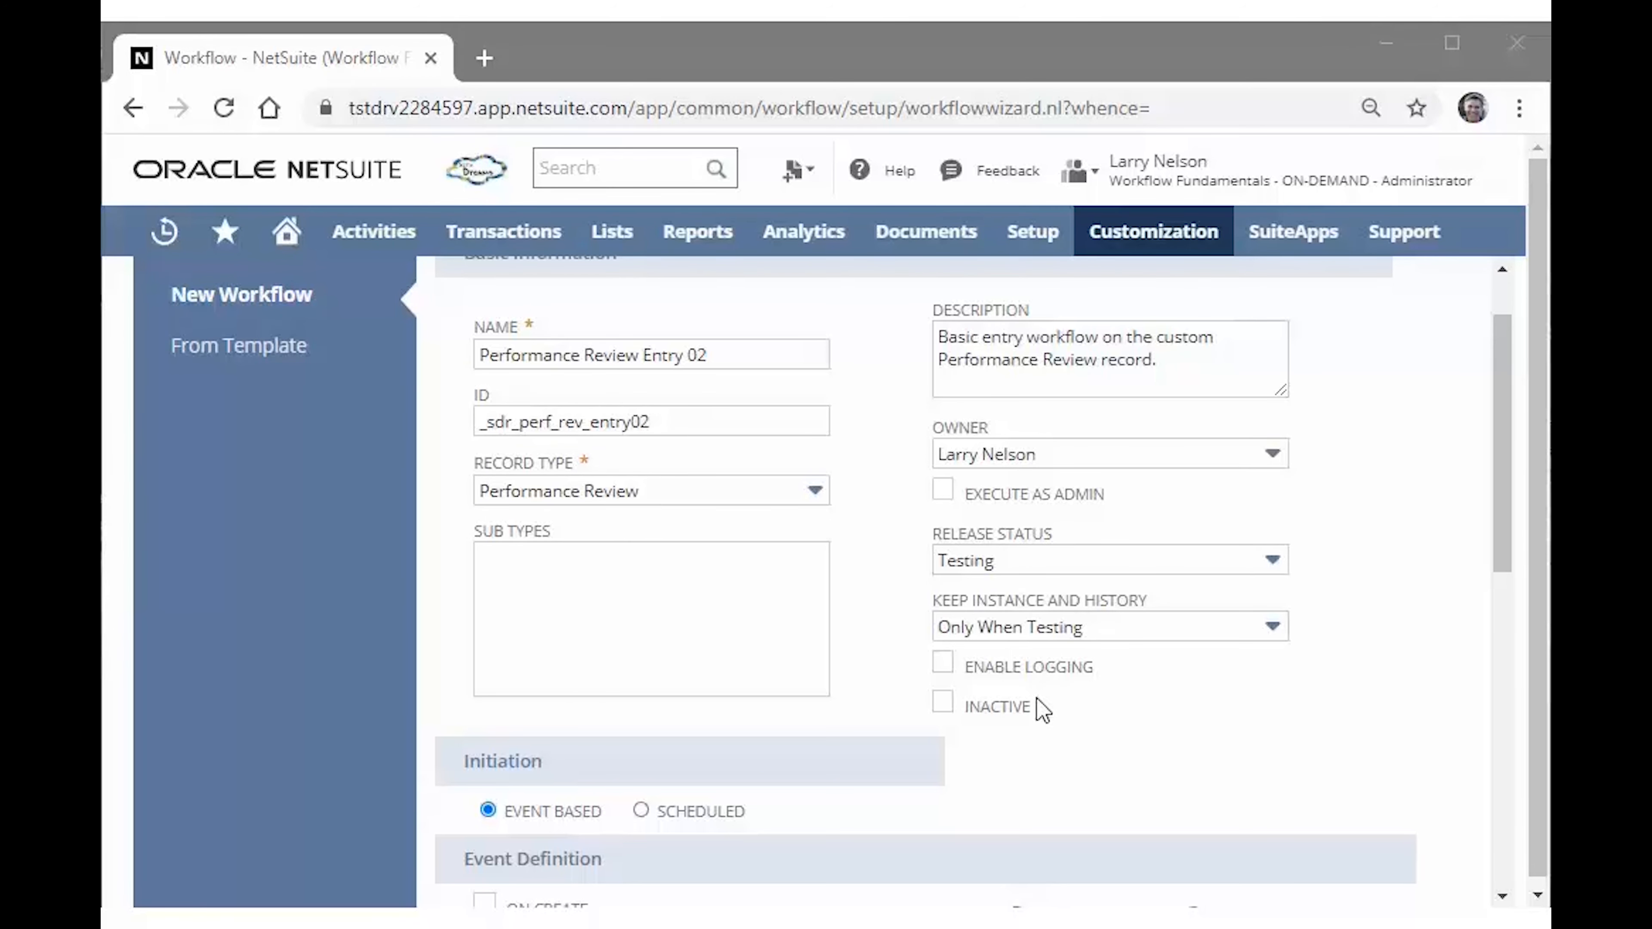
{"action": "left_click", "coordinate": [942, 661]}
{"action": "left_click", "coordinate": [1286, 730]}
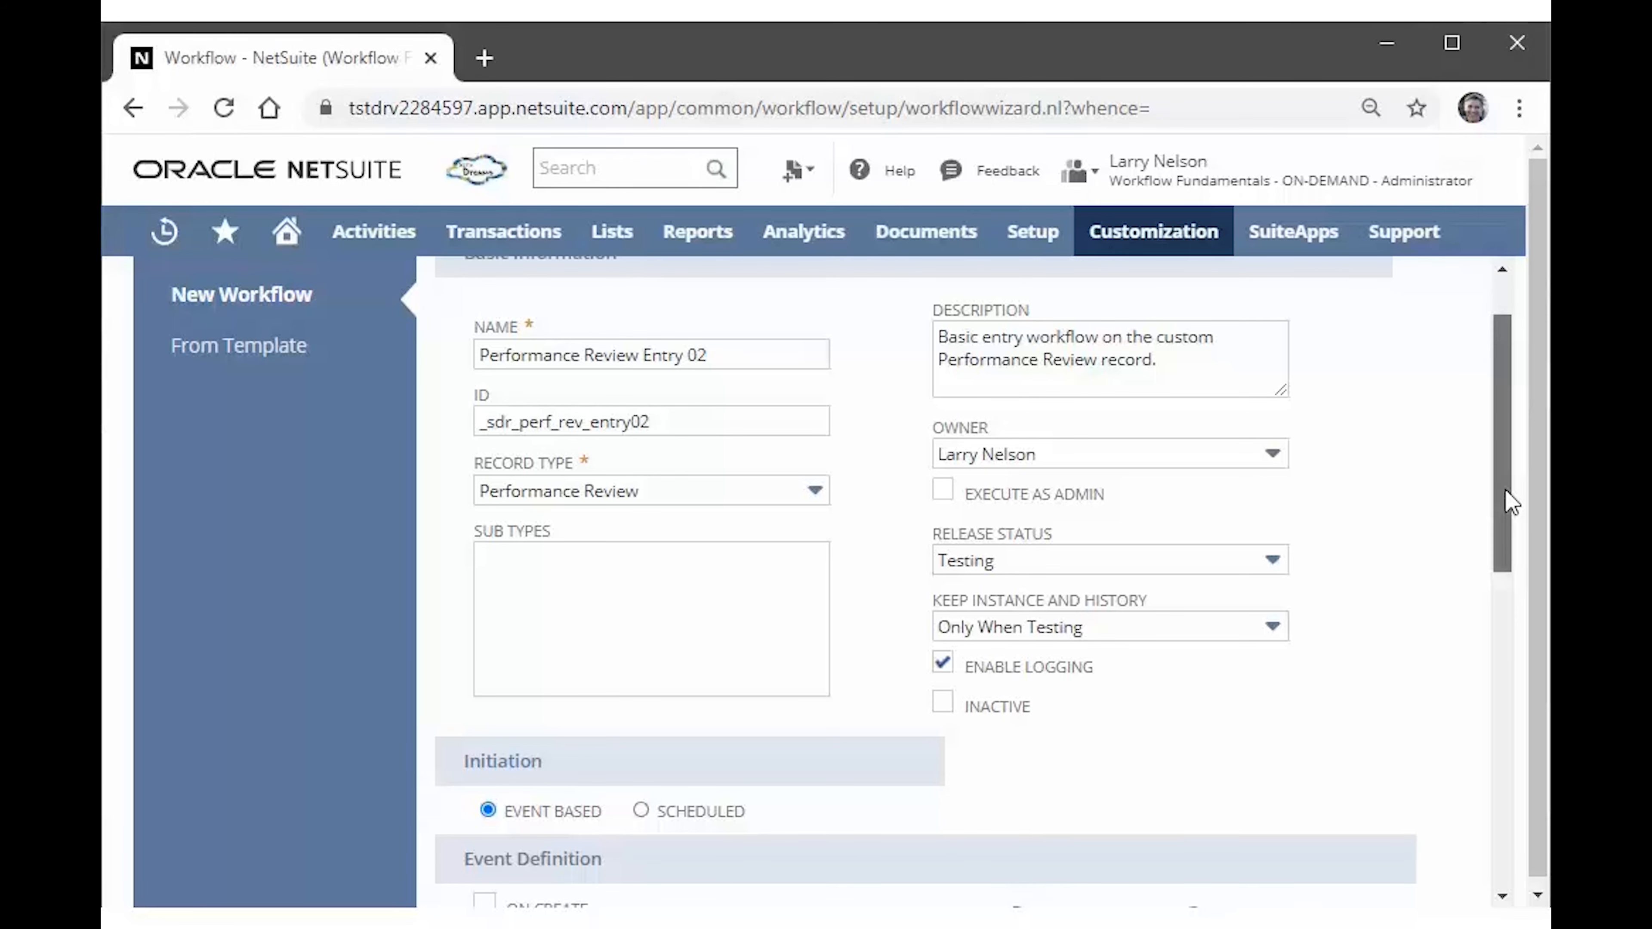
Have the event-based workflow initiate on create and save the new workflow.
{"action": "left_click_drag", "start_coordinate": [1506, 505], "coordinate": [1486, 608]}
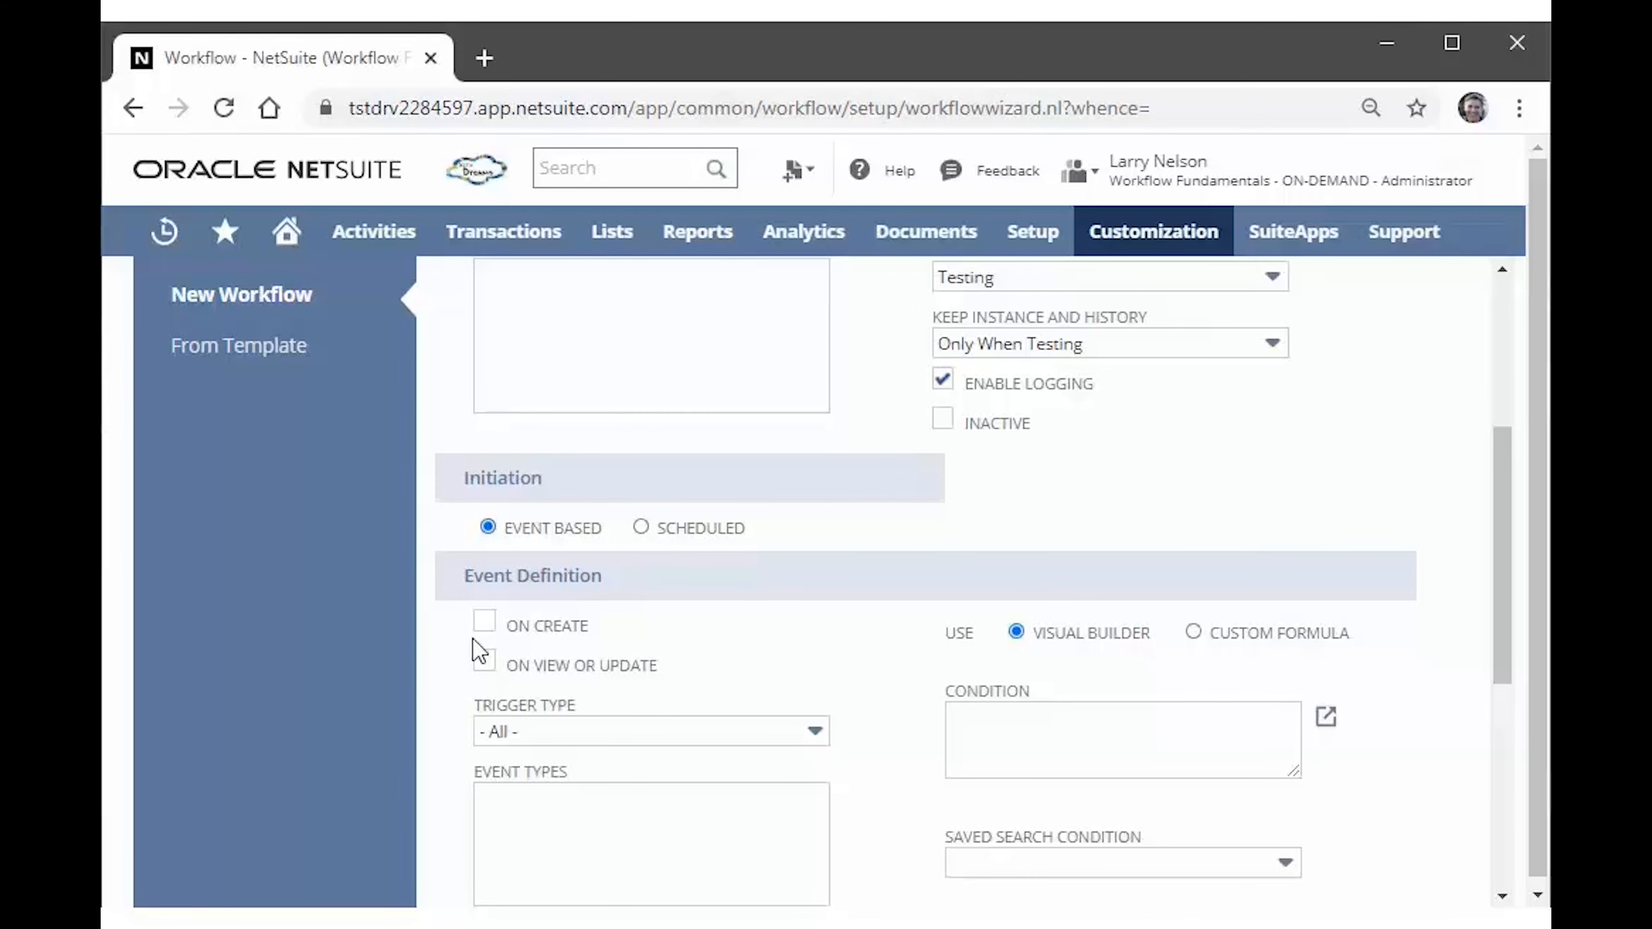
{"action": "left_click", "coordinate": [483, 625]}
{"action": "scroll", "coordinate": [813, 666], "scroll_direction": "down", "scroll_amount": 5}
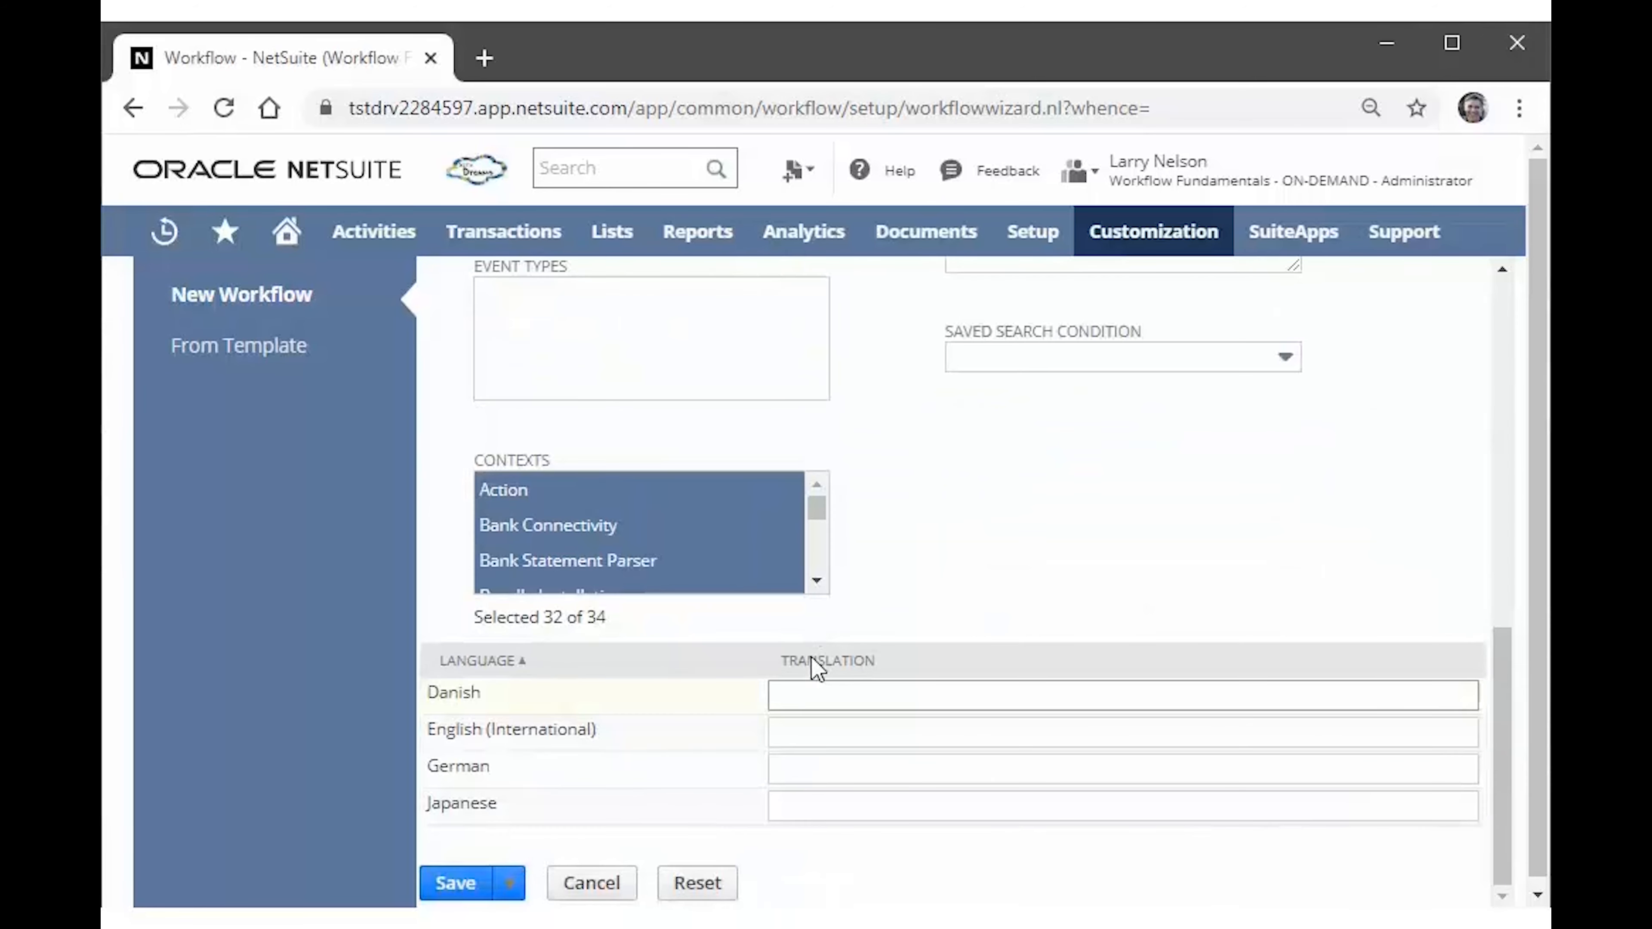
{"action": "left_click", "coordinate": [457, 883]}
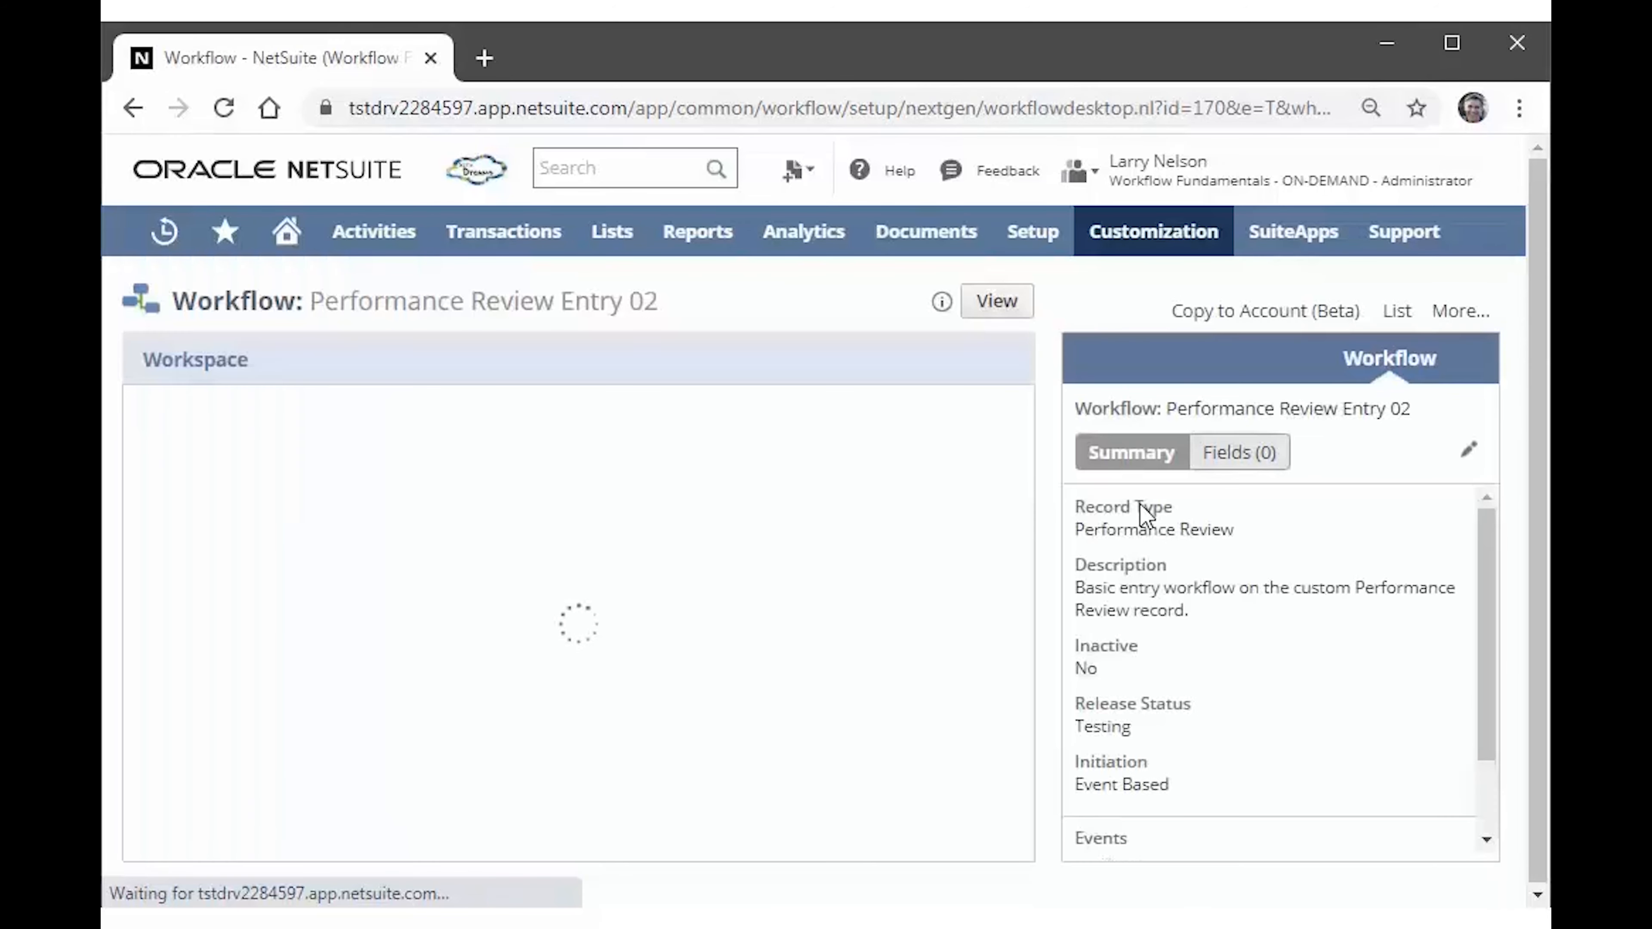
Move State 1 up toward the upper middle of the workspace, then open its settings and close them without changes.
{"action": "left_click", "coordinate": [571, 579]}
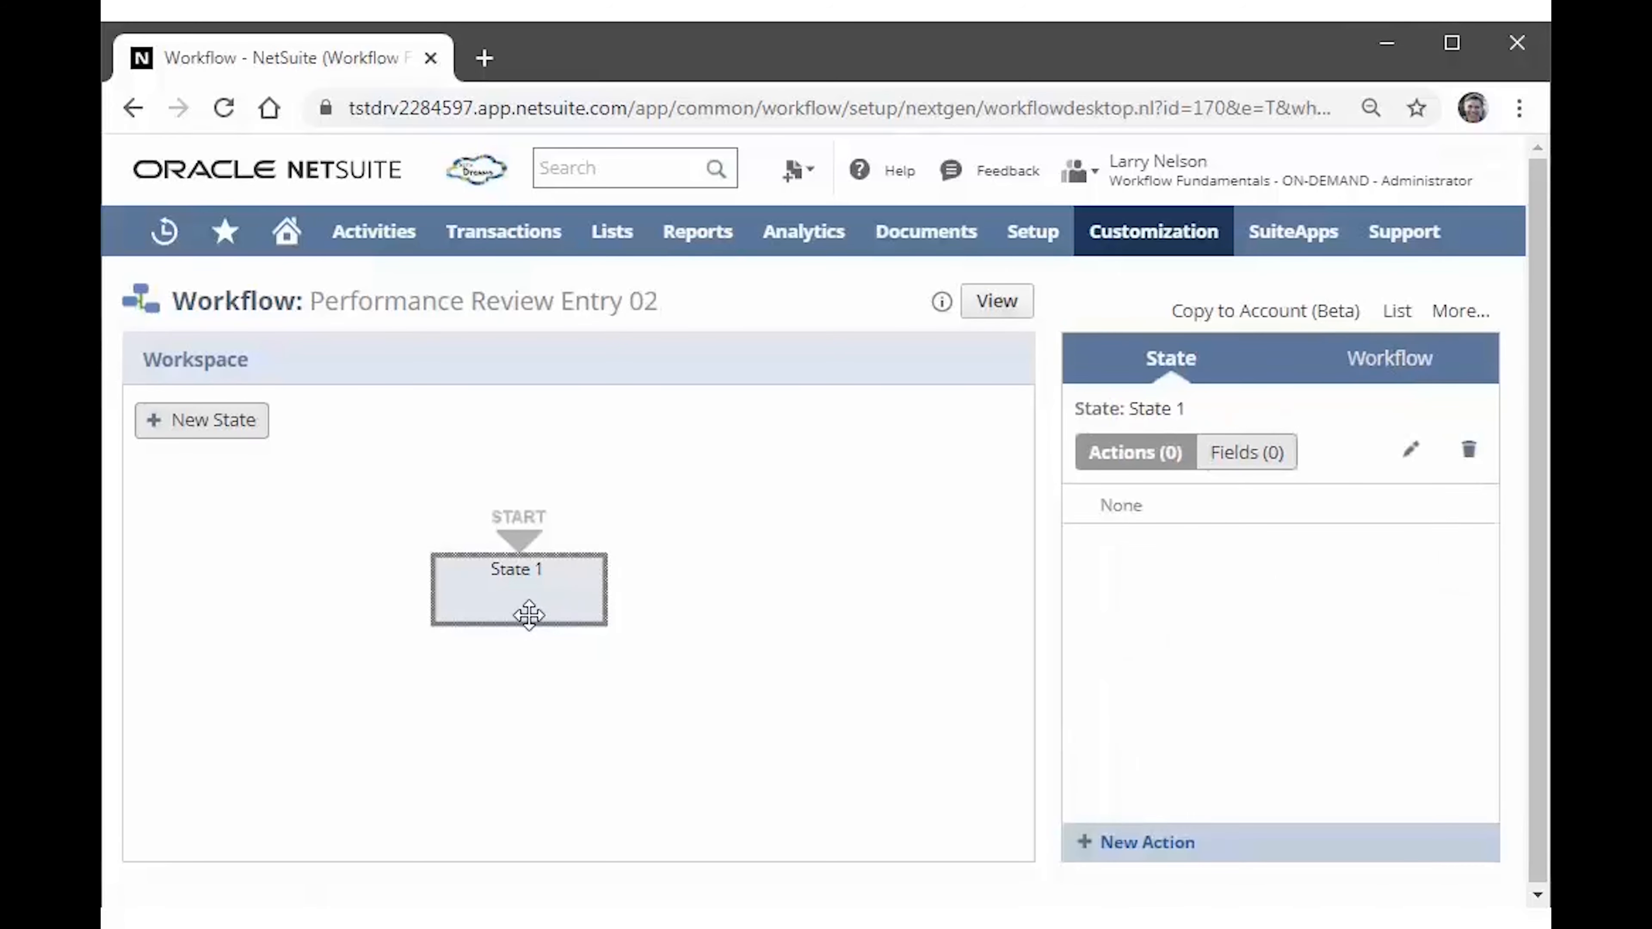
{"action": "left_click_drag", "start_coordinate": [524, 612], "coordinate": [569, 524]}
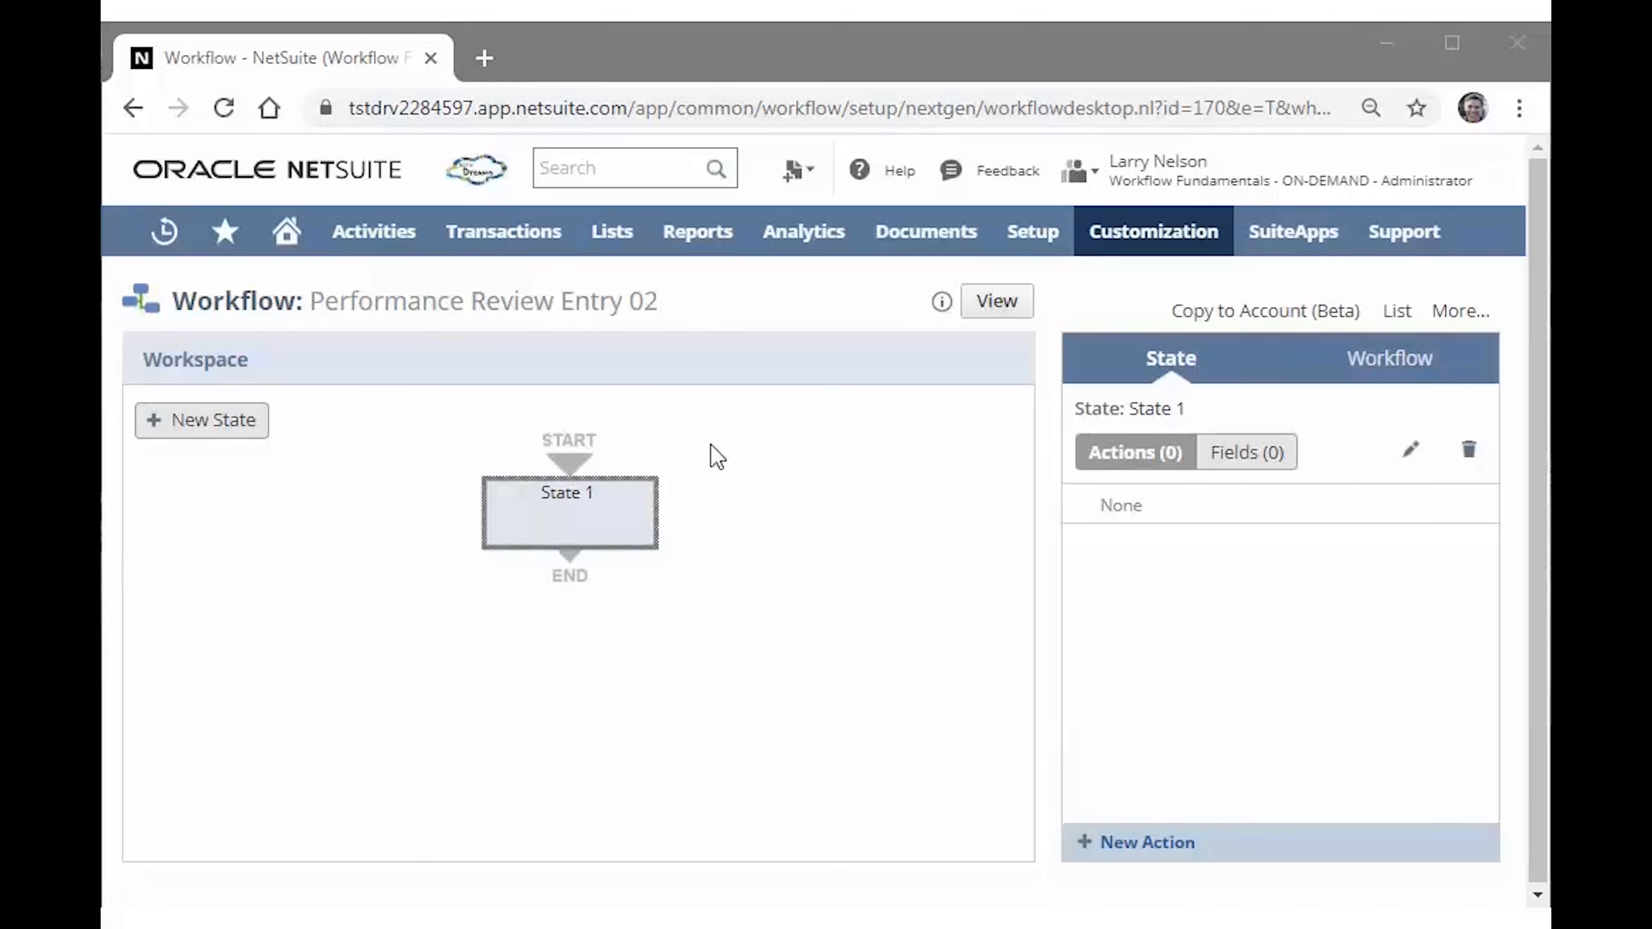
{"action": "left_click", "coordinate": [590, 506]}
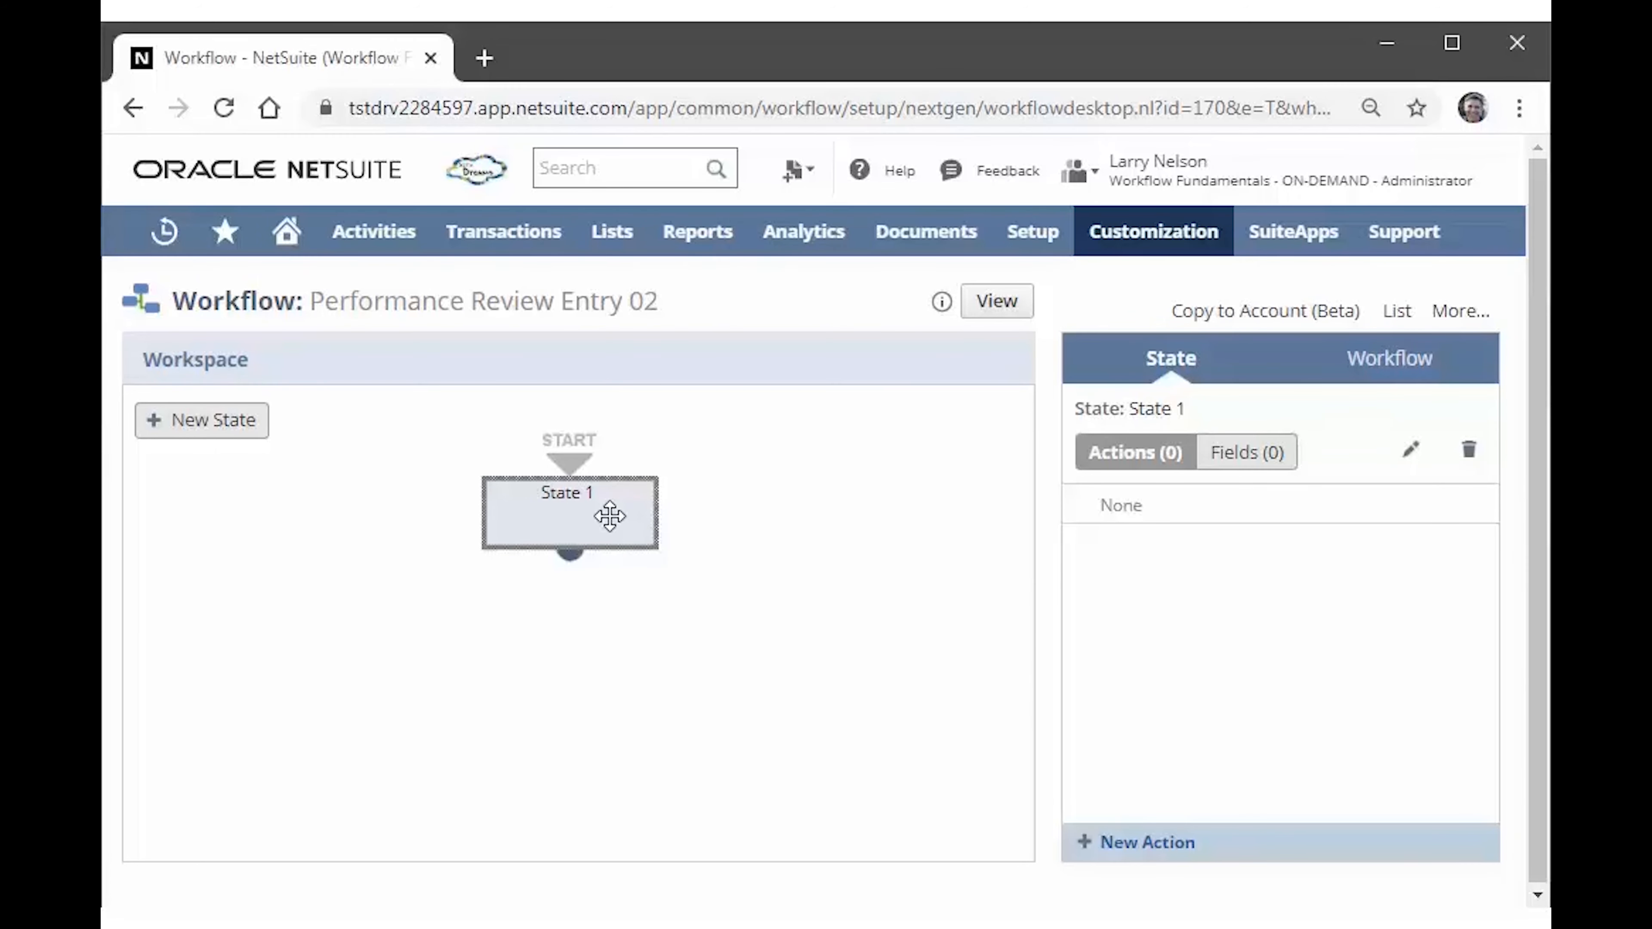
{"action": "double_click", "coordinate": [610, 517]}
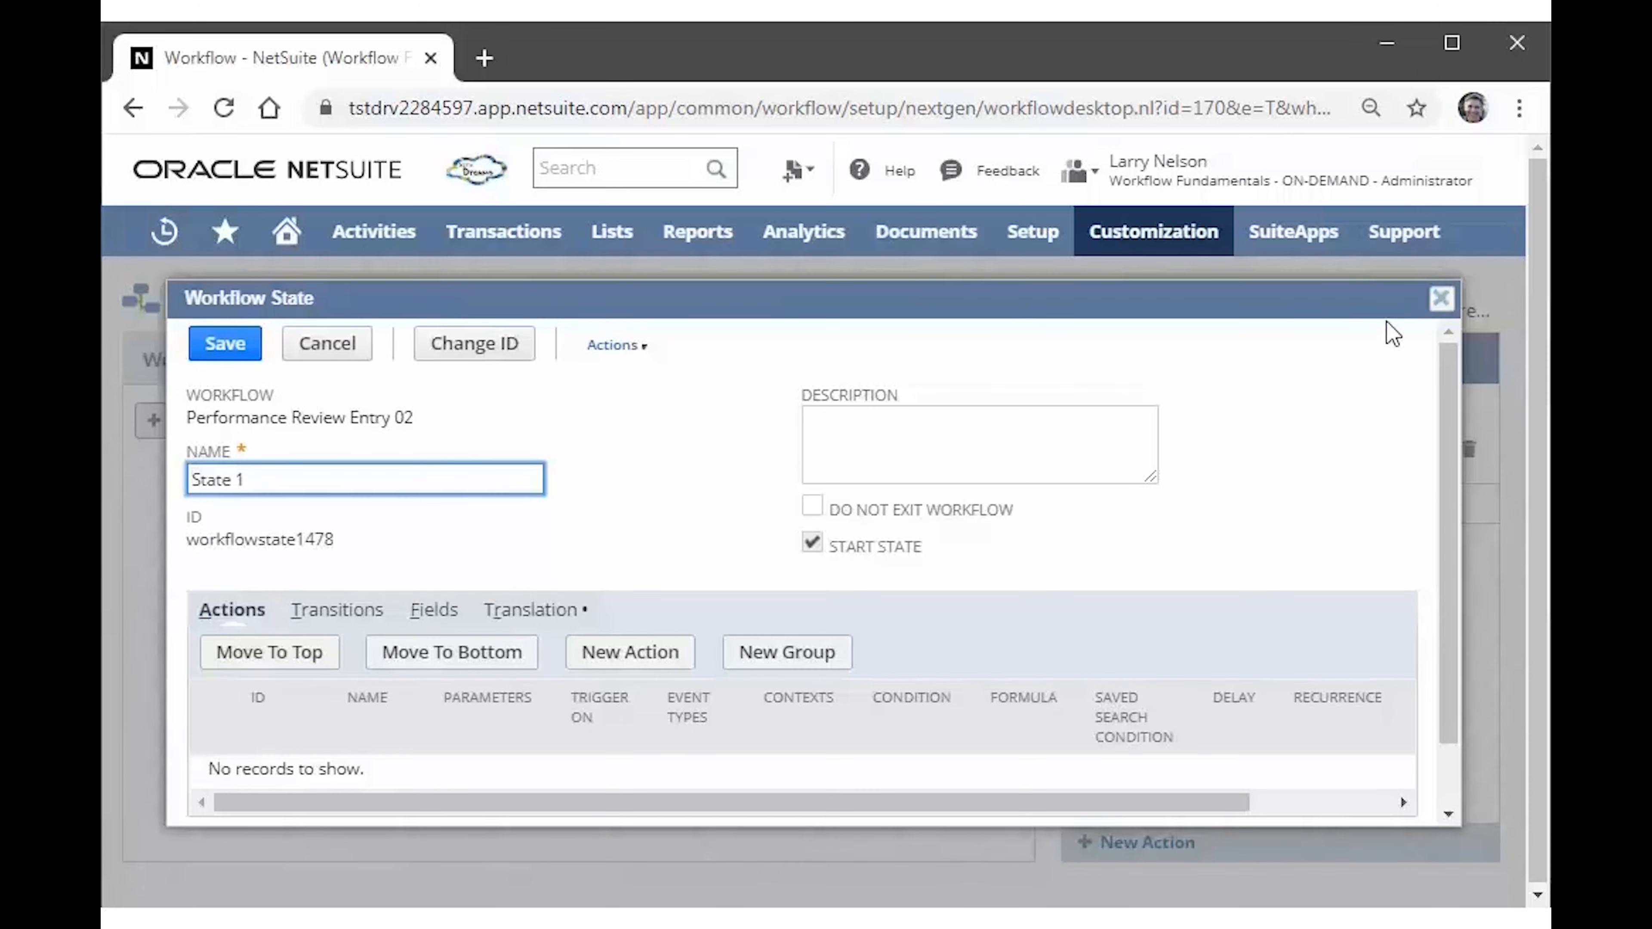
{"action": "left_click", "coordinate": [1441, 301]}
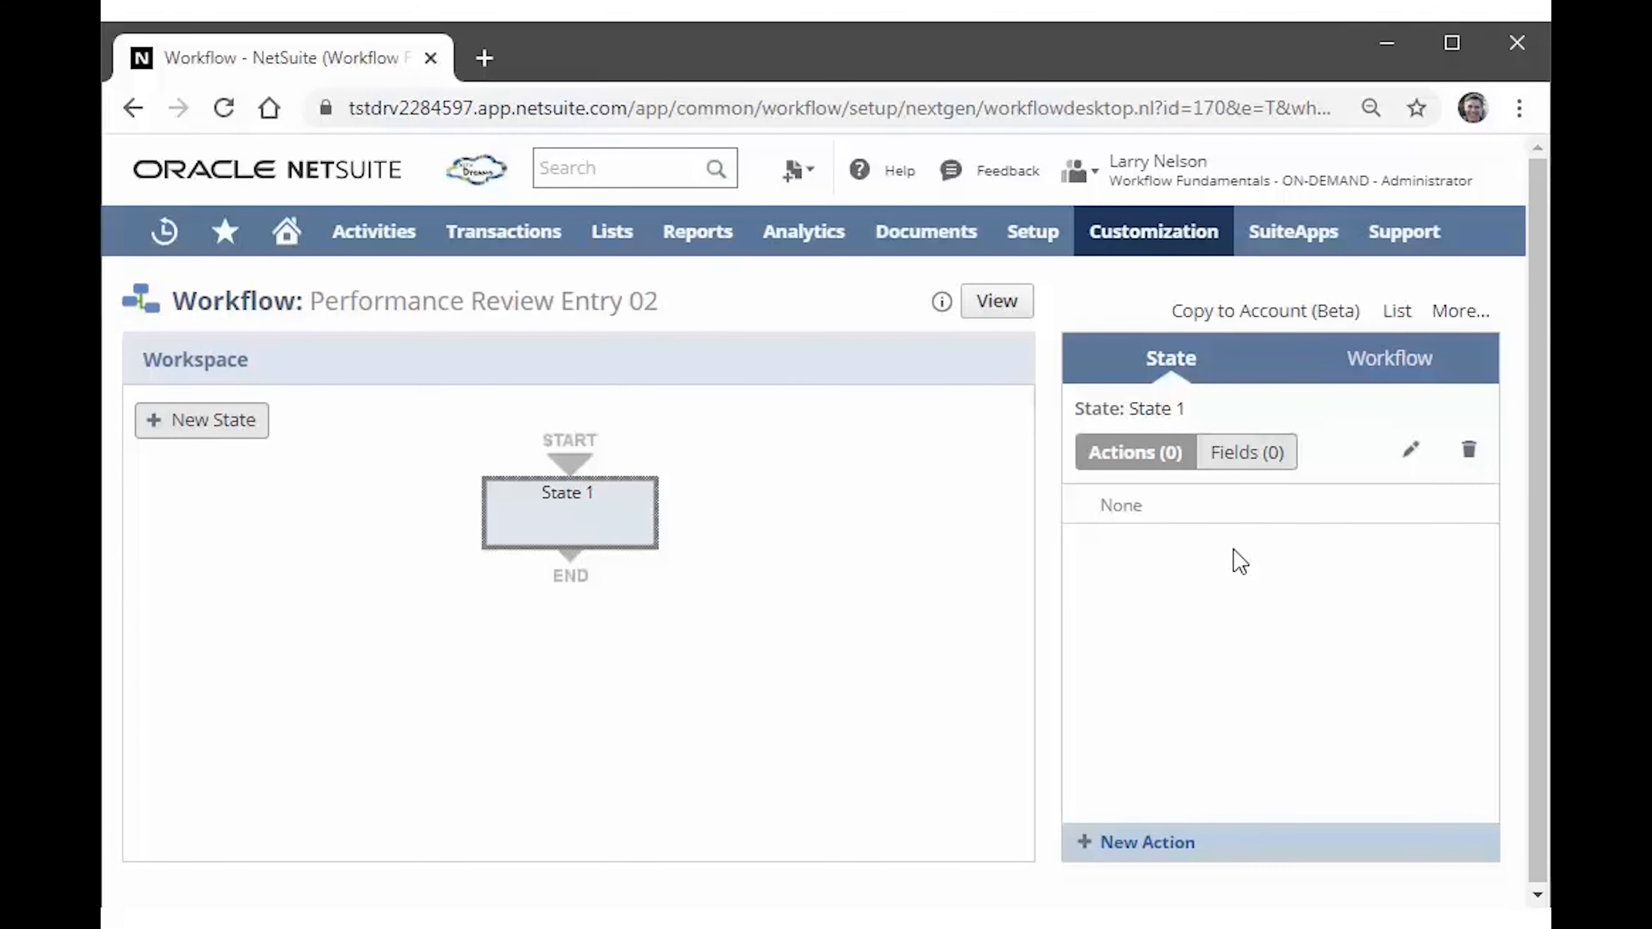
Rename State 1 as "State 1: Data Entry" and save the state.
{"action": "left_click", "coordinate": [1412, 456]}
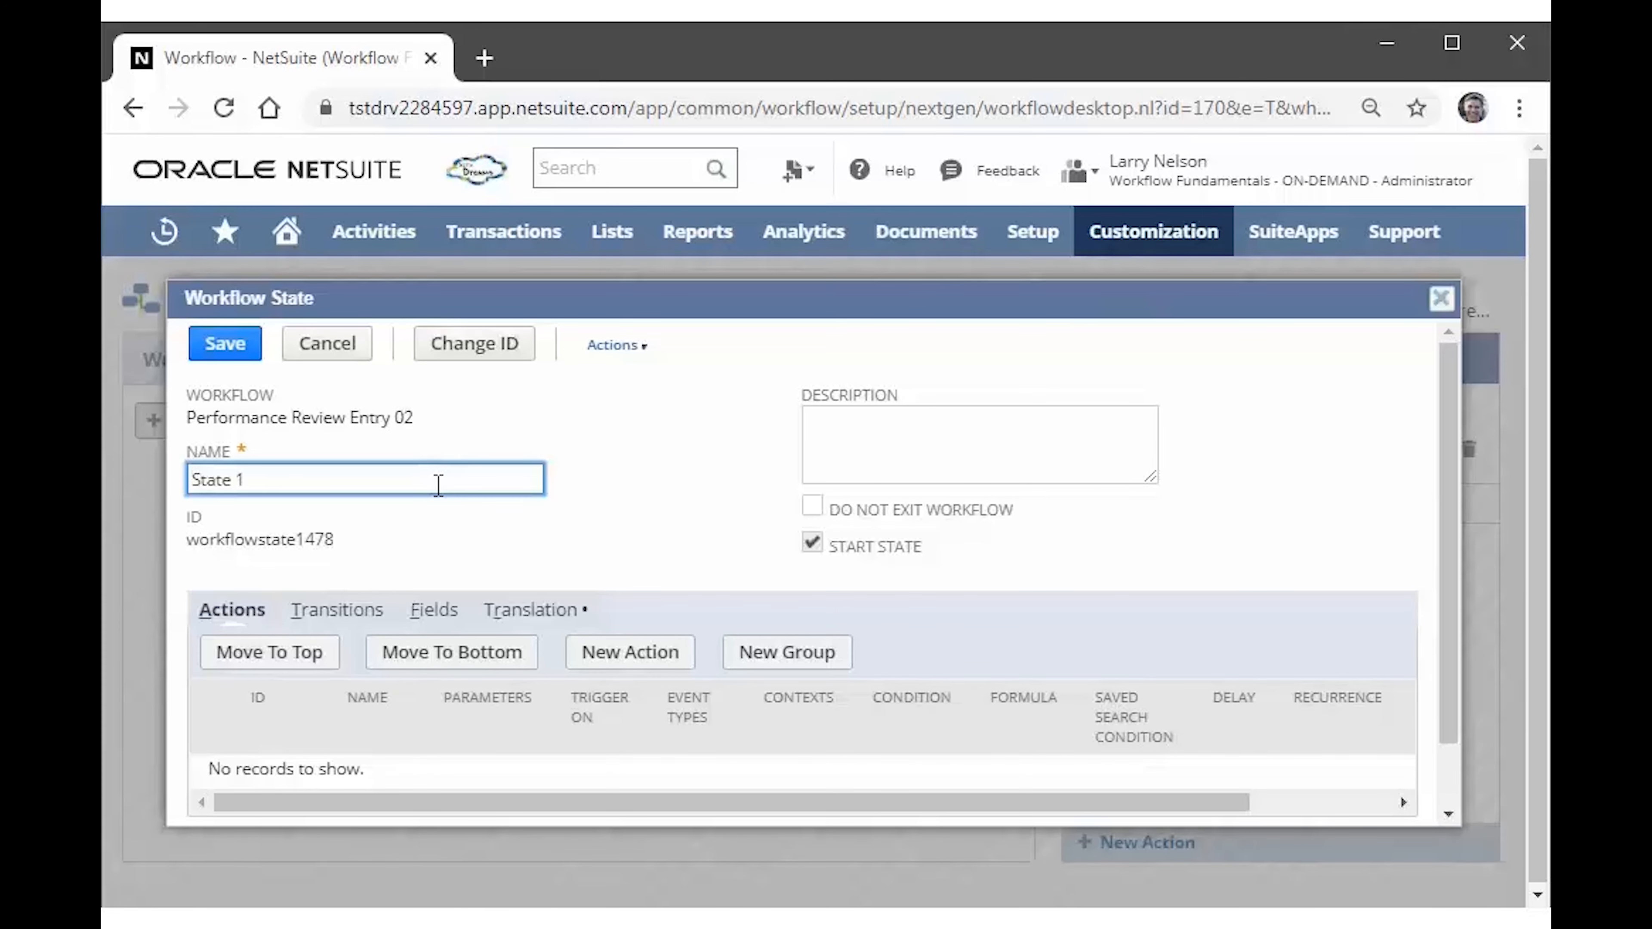
{"action": "type", "text": ": Data entry"}
{"action": "left_click_drag", "start_coordinate": [296, 482], "coordinate": [303, 485]}
{"action": "type", "text": "E"}
{"action": "left_click", "coordinate": [564, 464]}
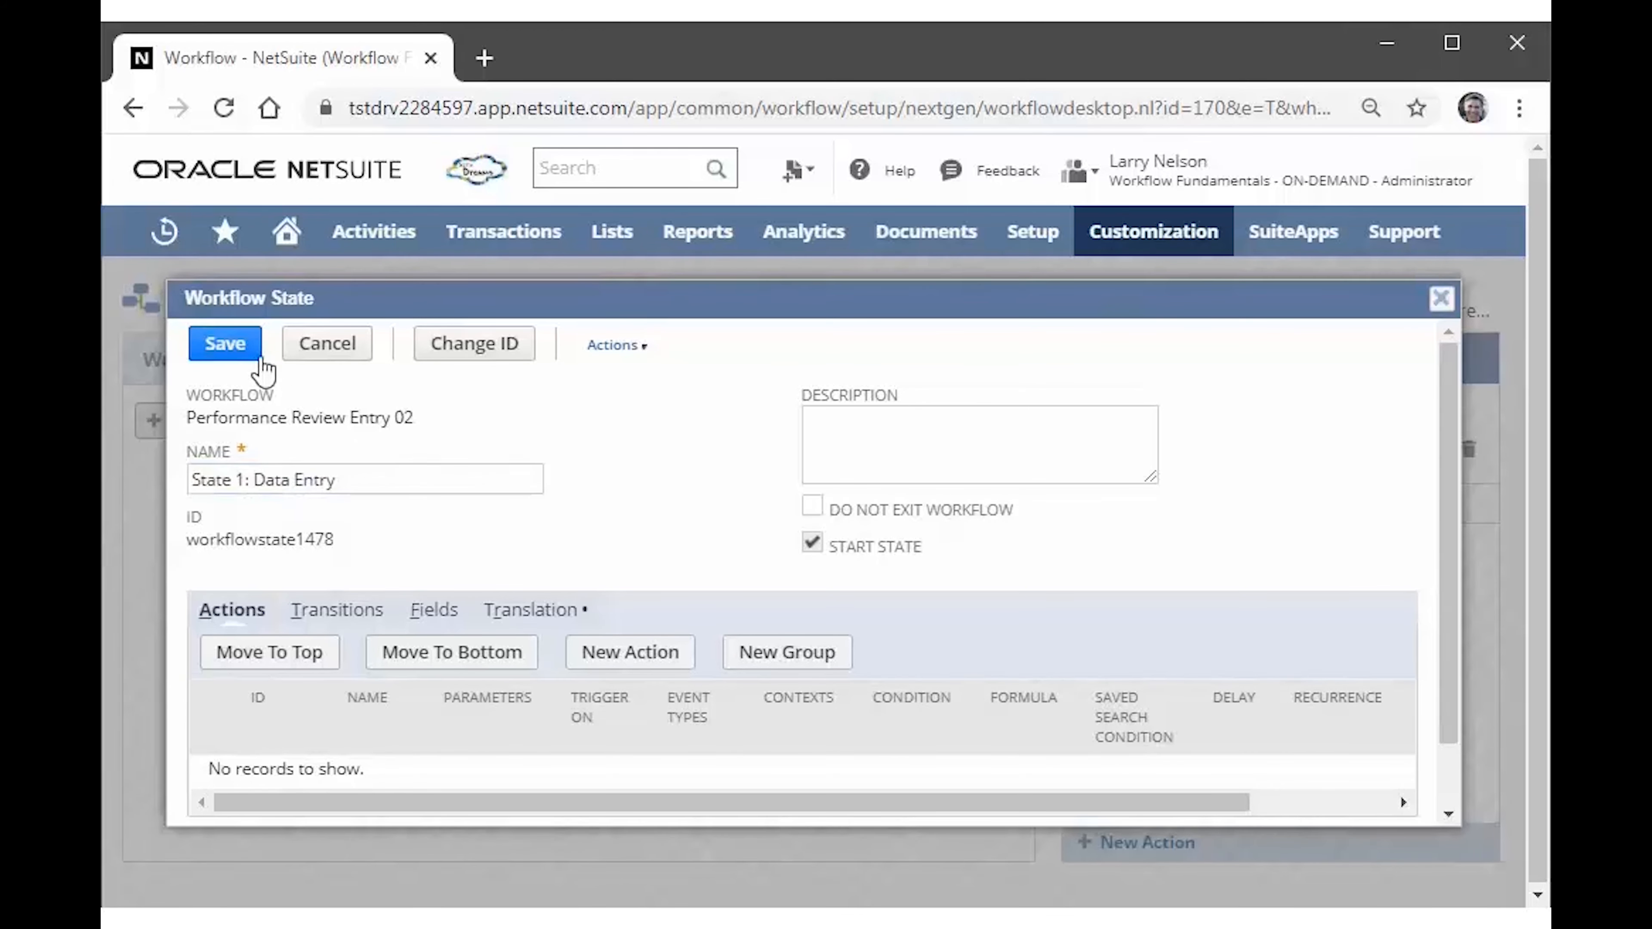
{"action": "left_click", "coordinate": [247, 351]}
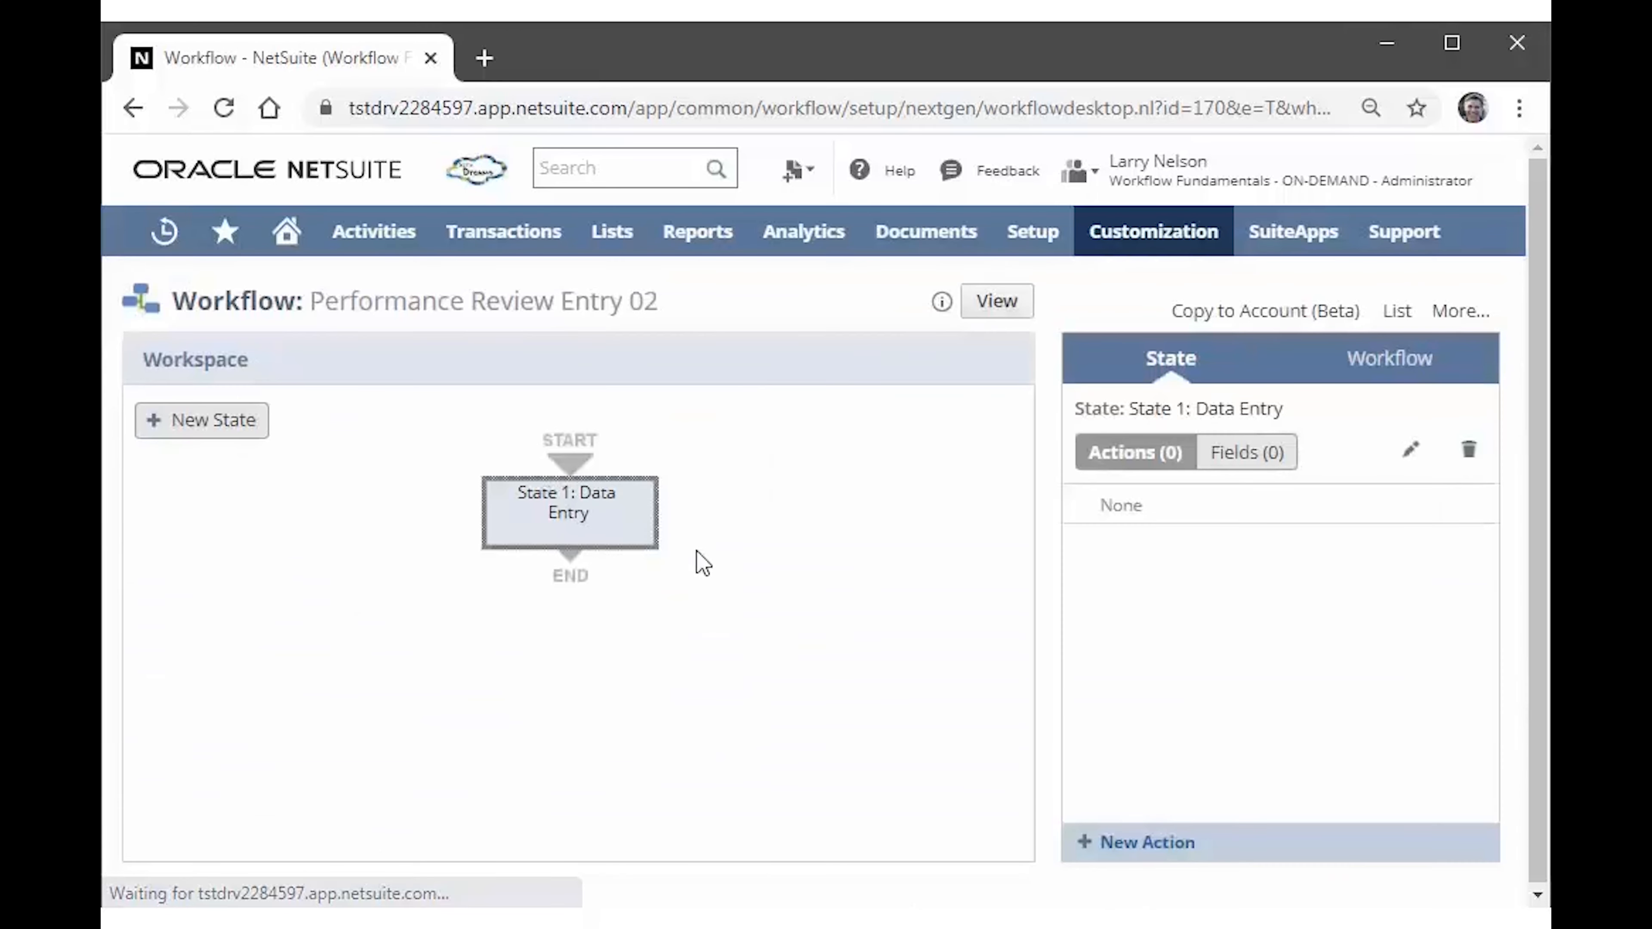
Reopen the settings of State 1: Data Entry and close them without changes.
{"action": "double_click", "coordinate": [627, 514]}
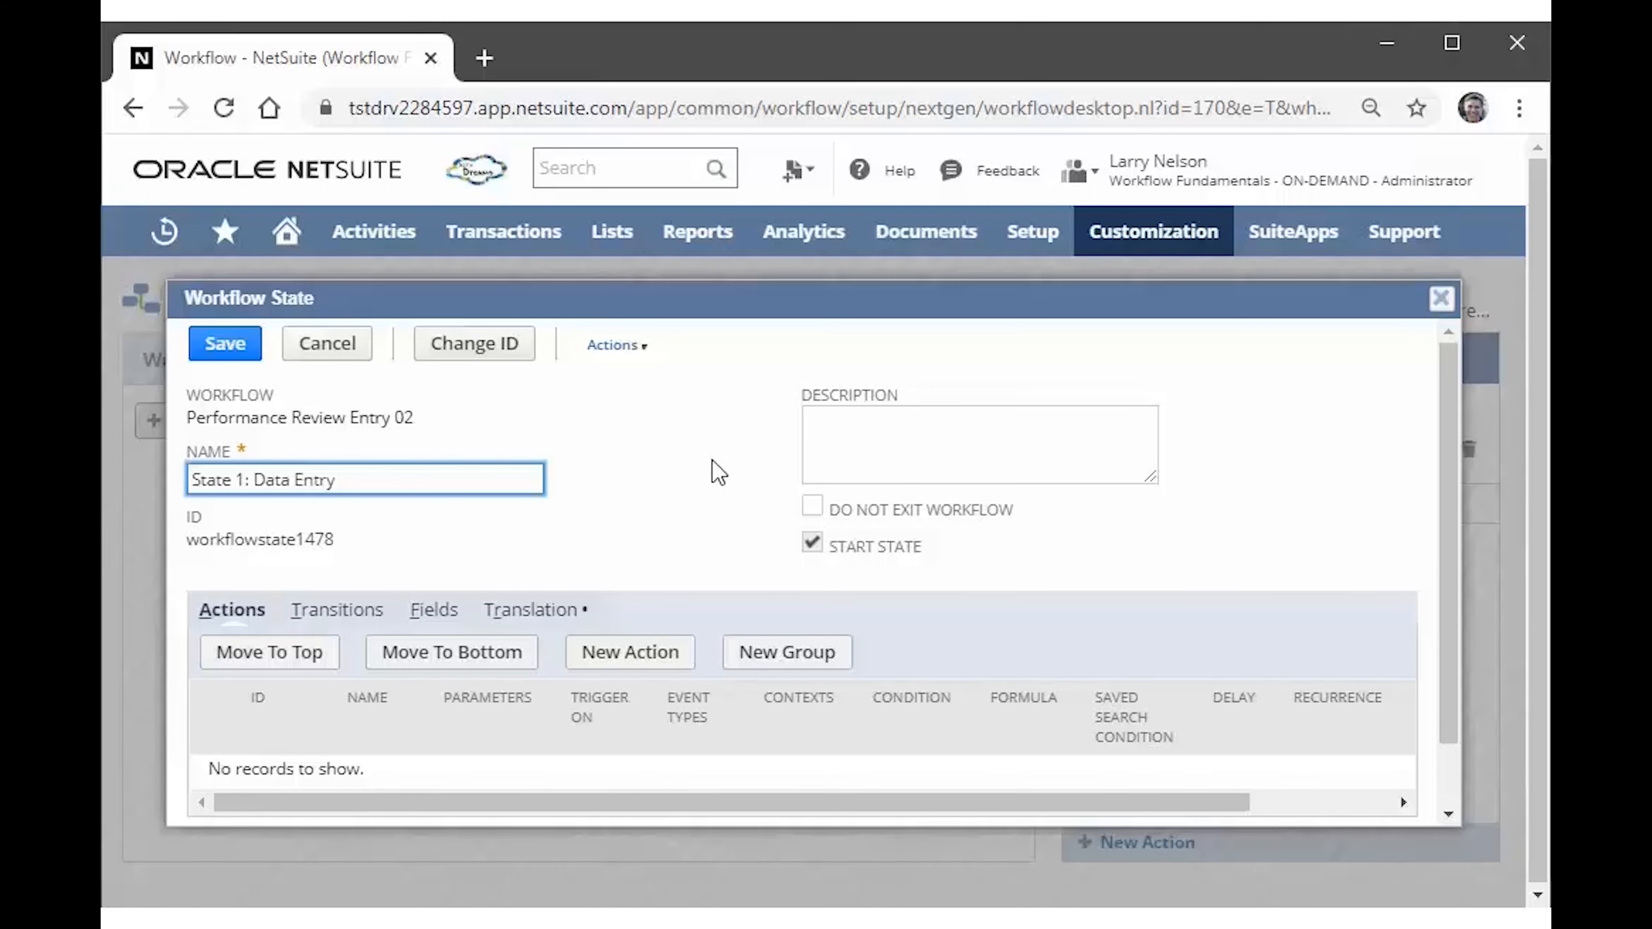
{"action": "left_click", "coordinate": [682, 470]}
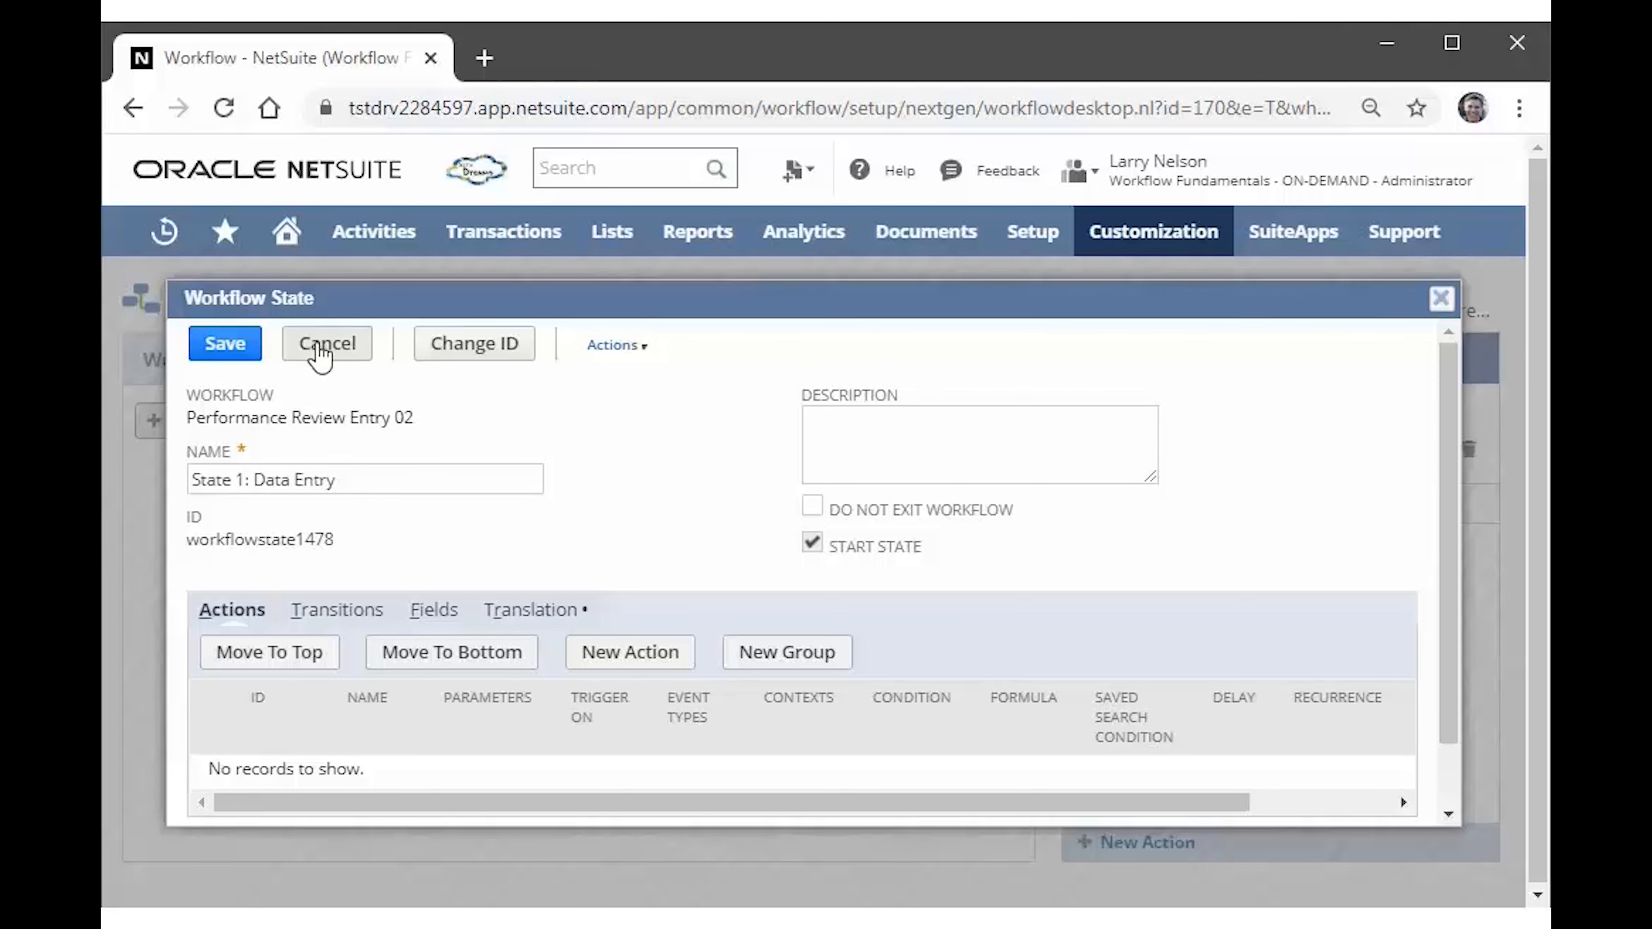
{"action": "left_click", "coordinate": [322, 350]}
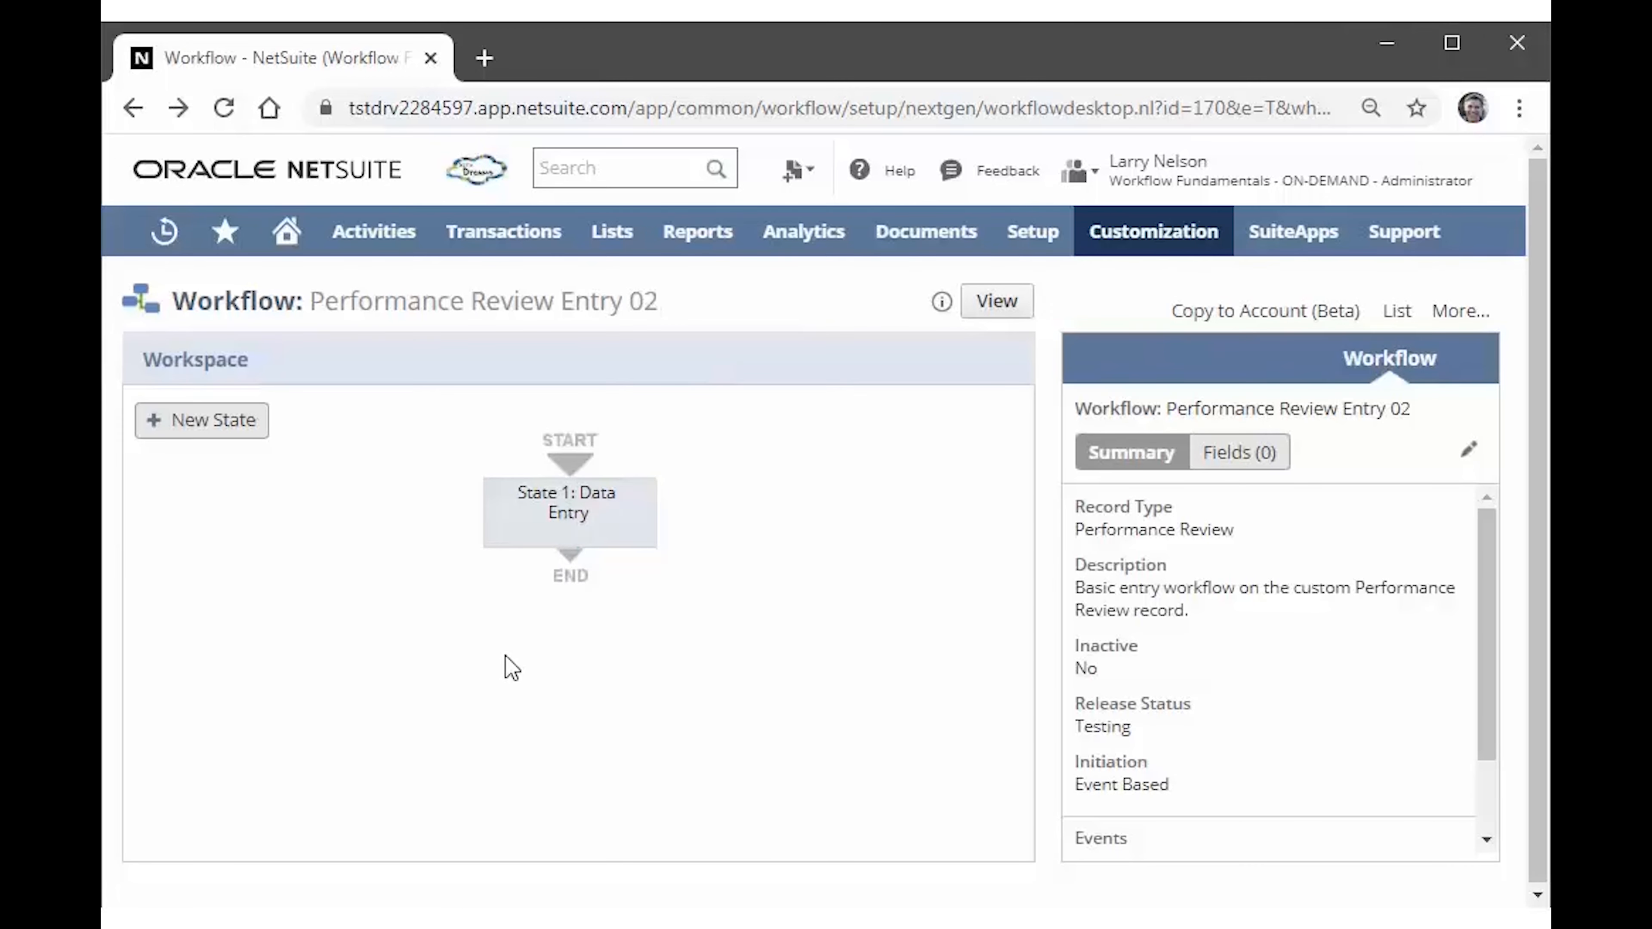
Select State 1: Data Entry to view its actions, then deselect it to view the workflow summary.
{"action": "left_click", "coordinate": [554, 529]}
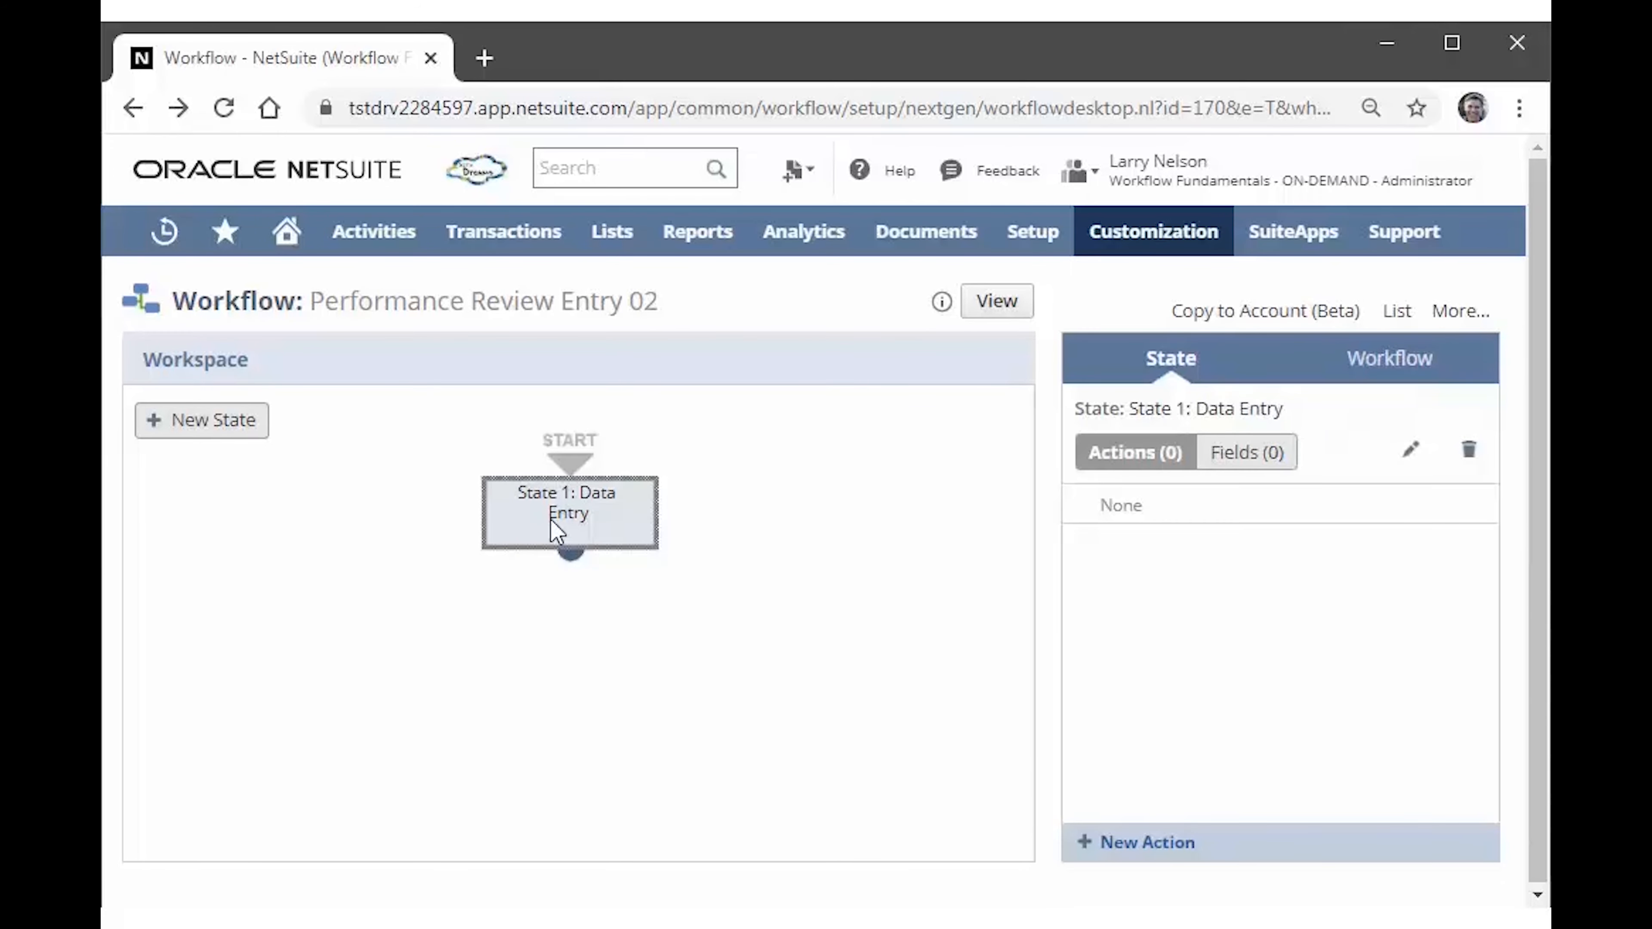
{"action": "left_click", "coordinate": [1021, 853]}
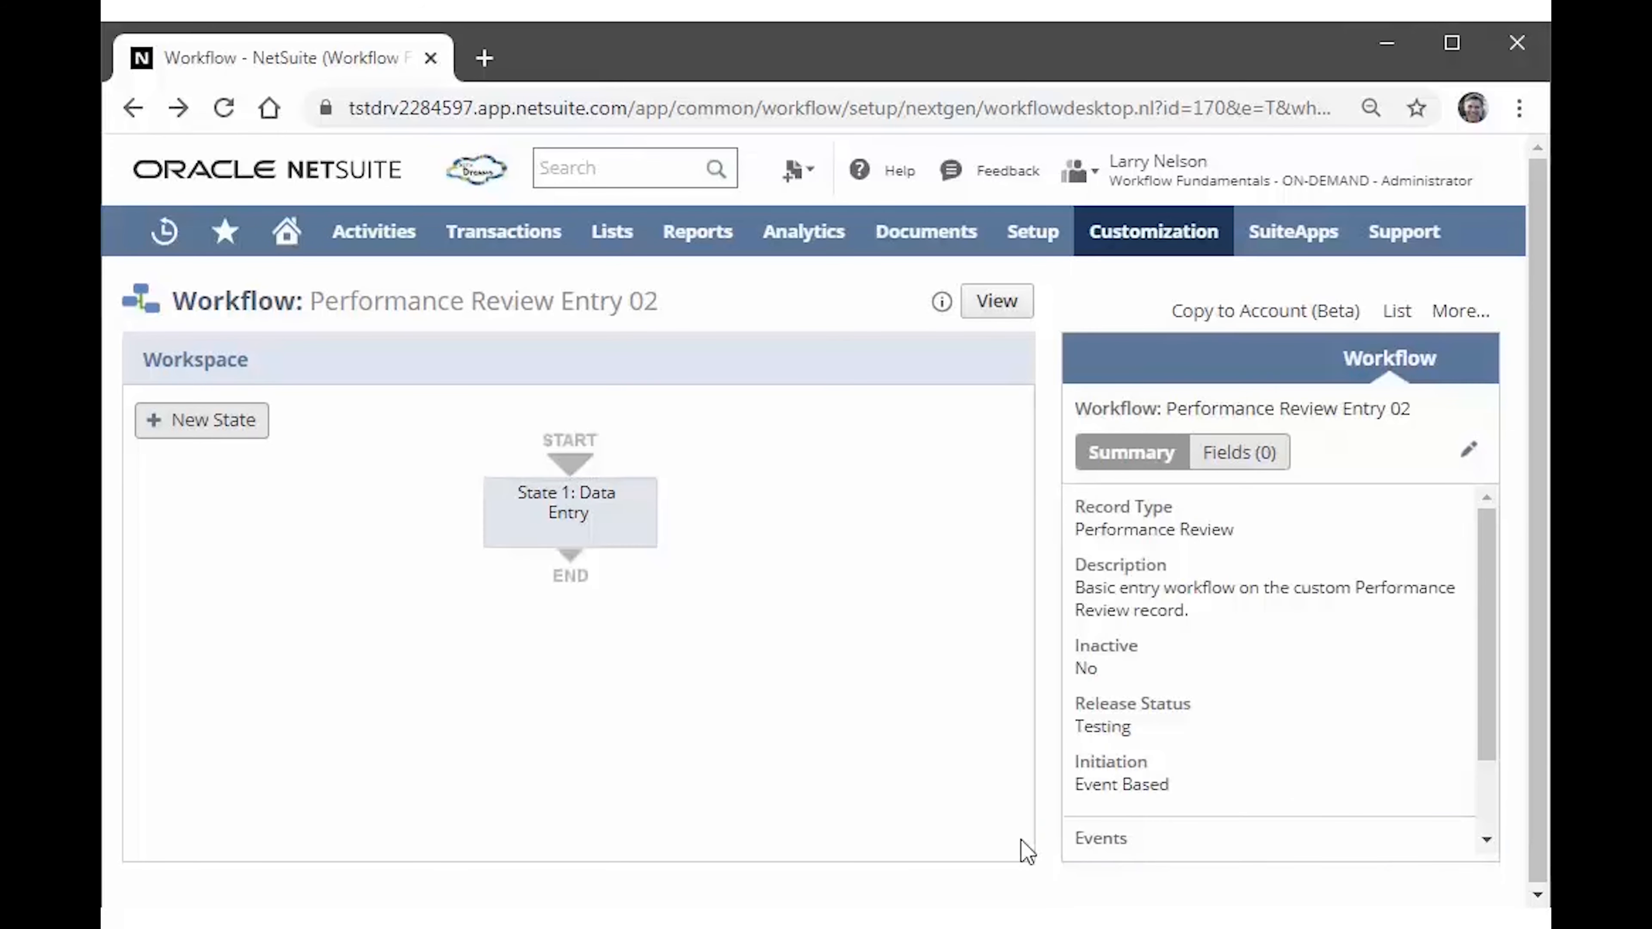
{"action": "scroll", "coordinate": [1487, 840], "scroll_direction": "down", "scroll_amount": 2}
{"action": "left_click_drag", "start_coordinate": [1483, 842], "coordinate": [1506, 627]}
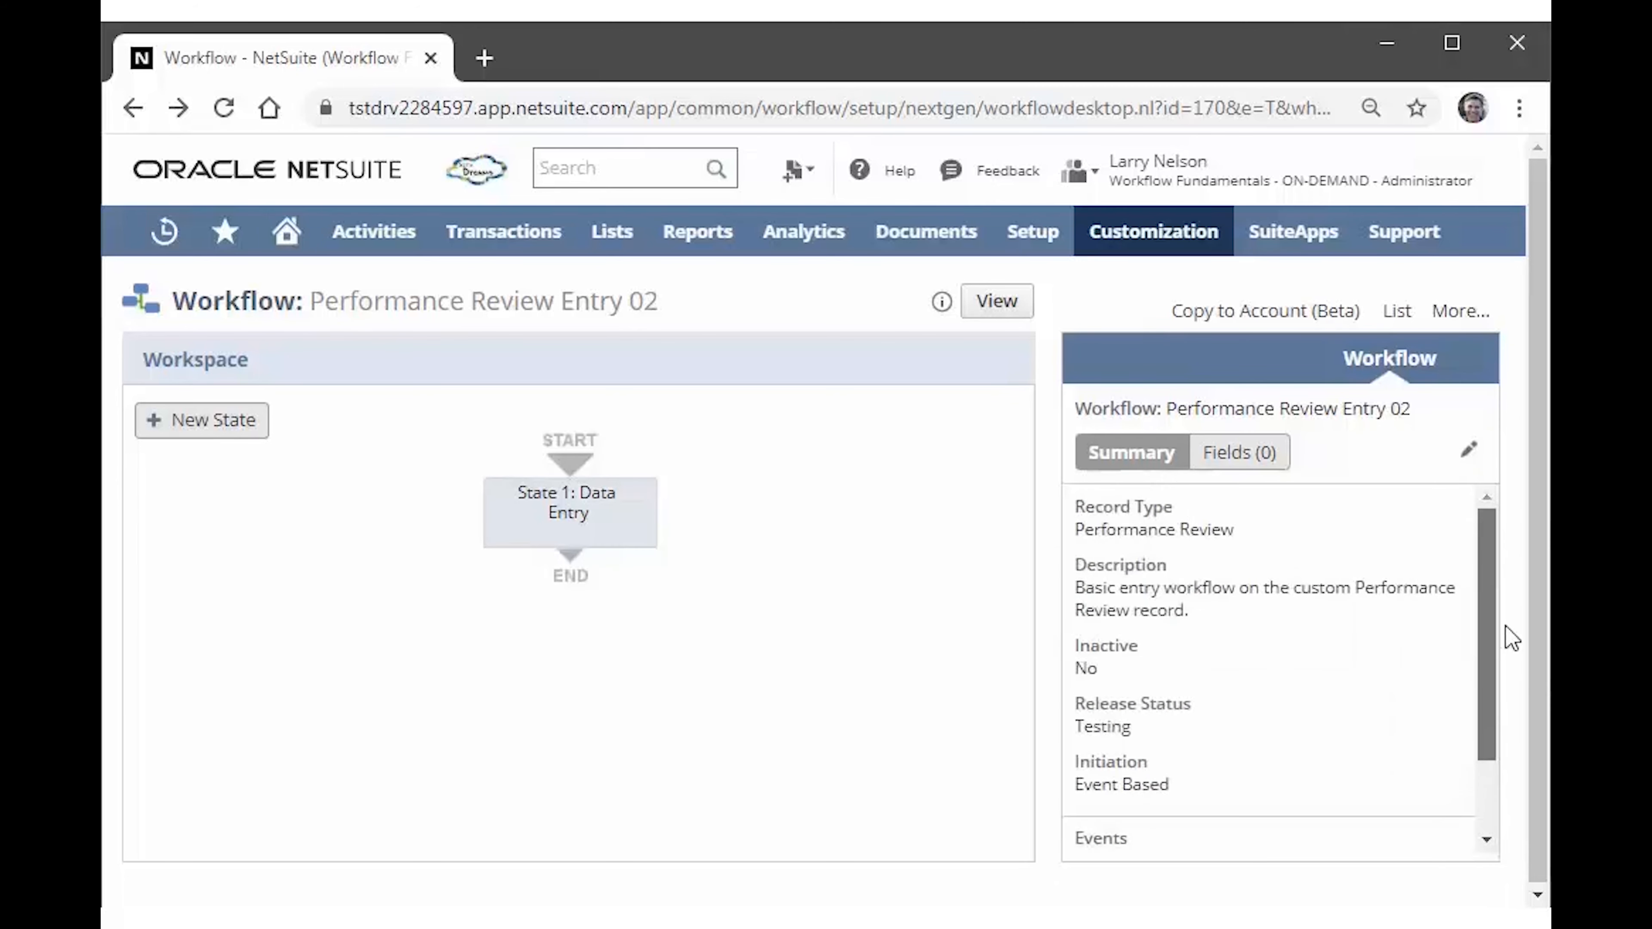
Start a new Show Message action on State 1: Data Entry.
{"action": "left_click", "coordinate": [605, 500]}
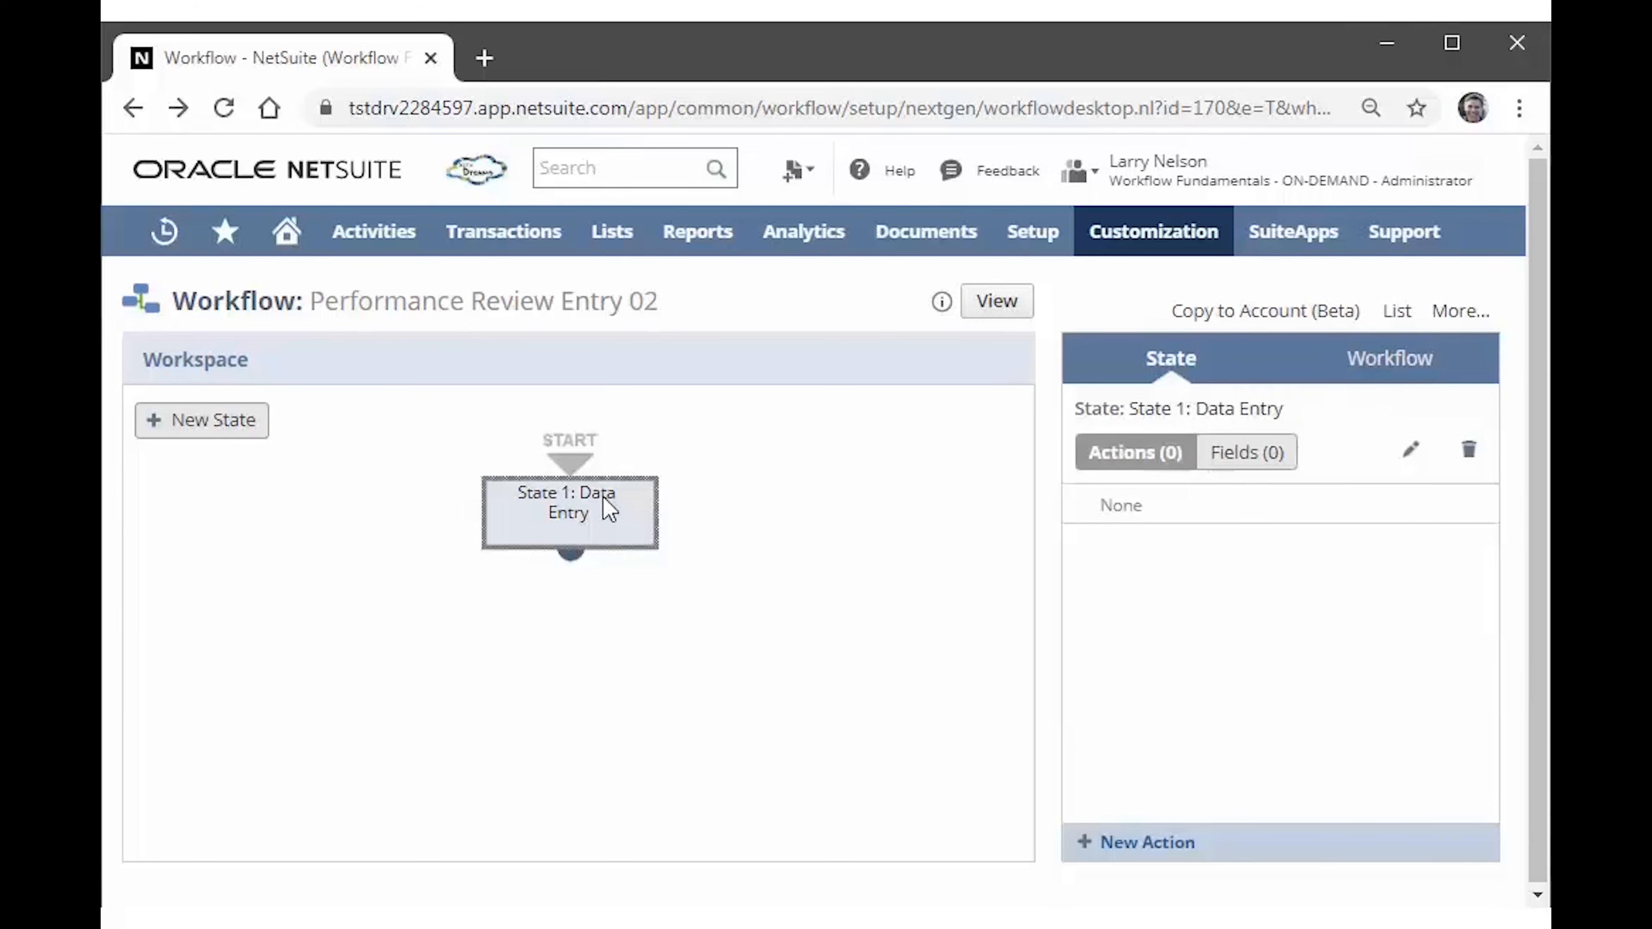
{"action": "left_click", "coordinate": [1153, 847]}
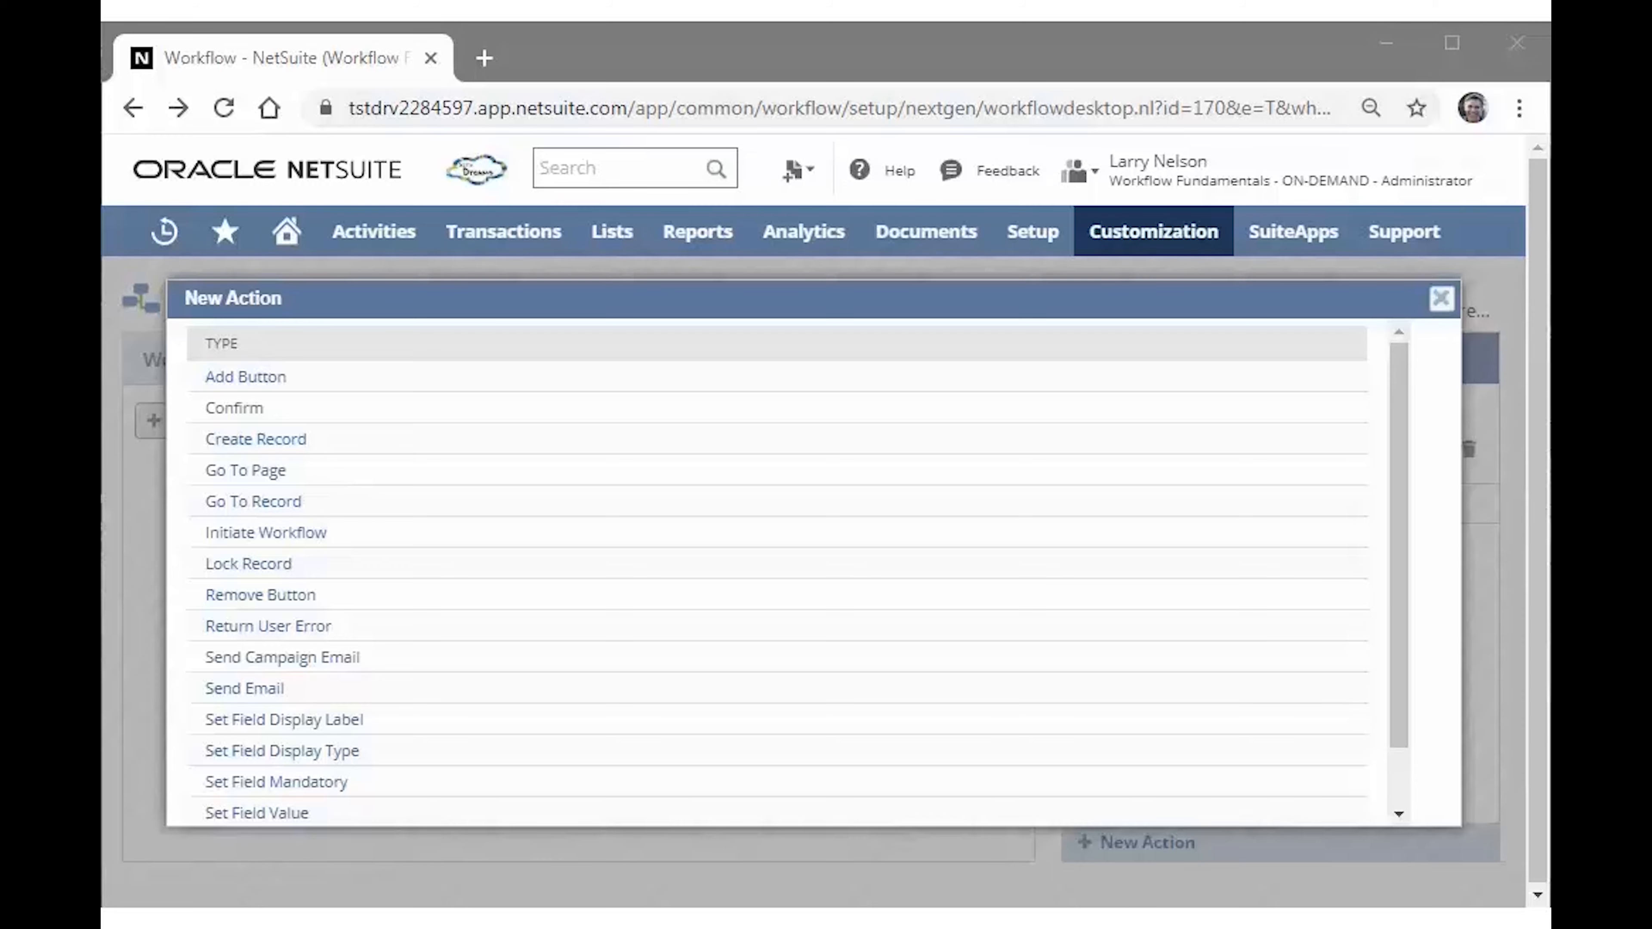
{"action": "left_click_drag", "start_coordinate": [1398, 424], "coordinate": [1394, 520]}
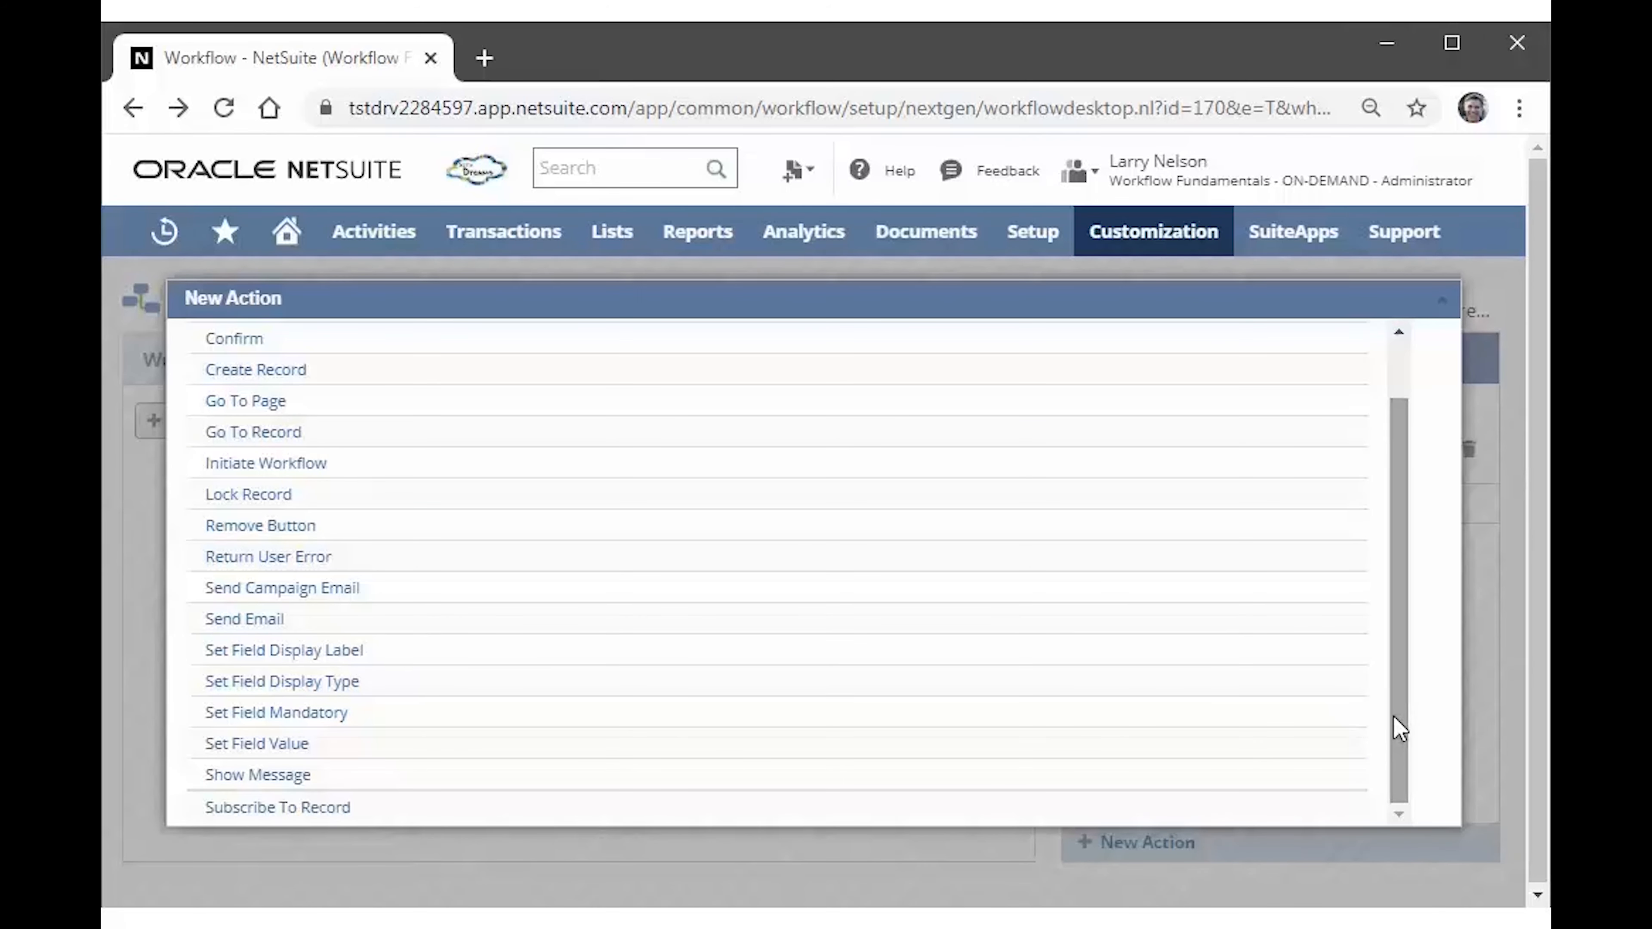
{"action": "left_click", "coordinate": [258, 775]}
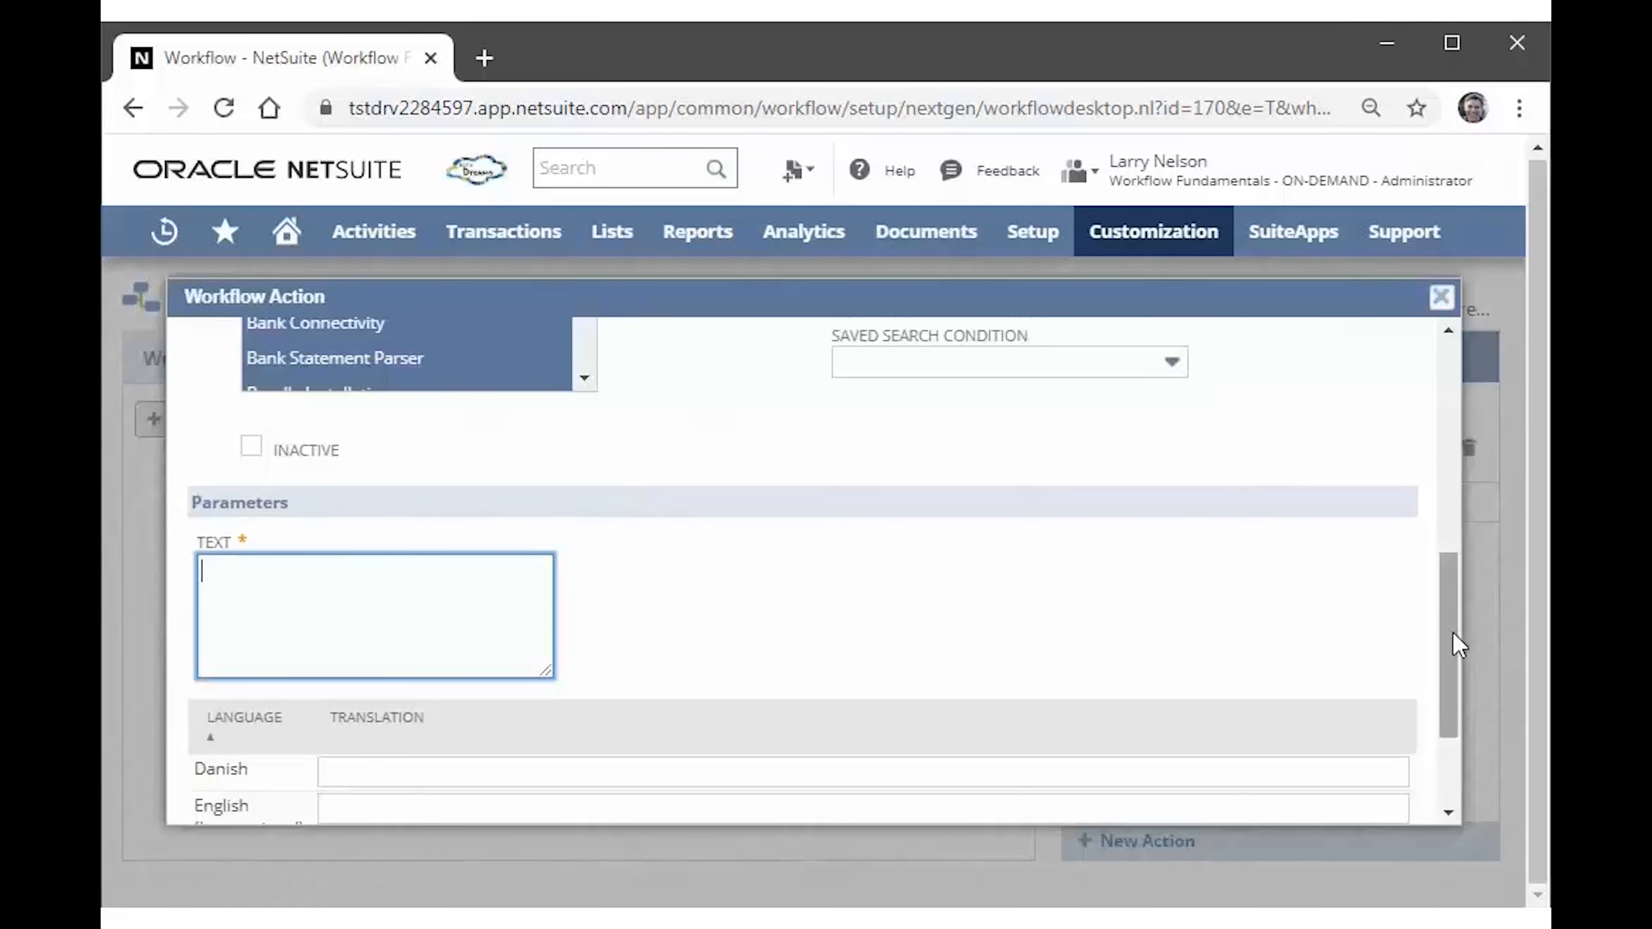
Enter "Please complete your annual performance review." as the Show Message action's text and review its trigger and condition settings.
{"action": "mouse_move", "coordinate": [1457, 647]}
{"action": "left_mouse_down"}
{"action": "mouse_move", "coordinate": [1453, 612]}
{"action": "mouse_move", "coordinate": [1450, 644]}
{"action": "left_mouse_up"}
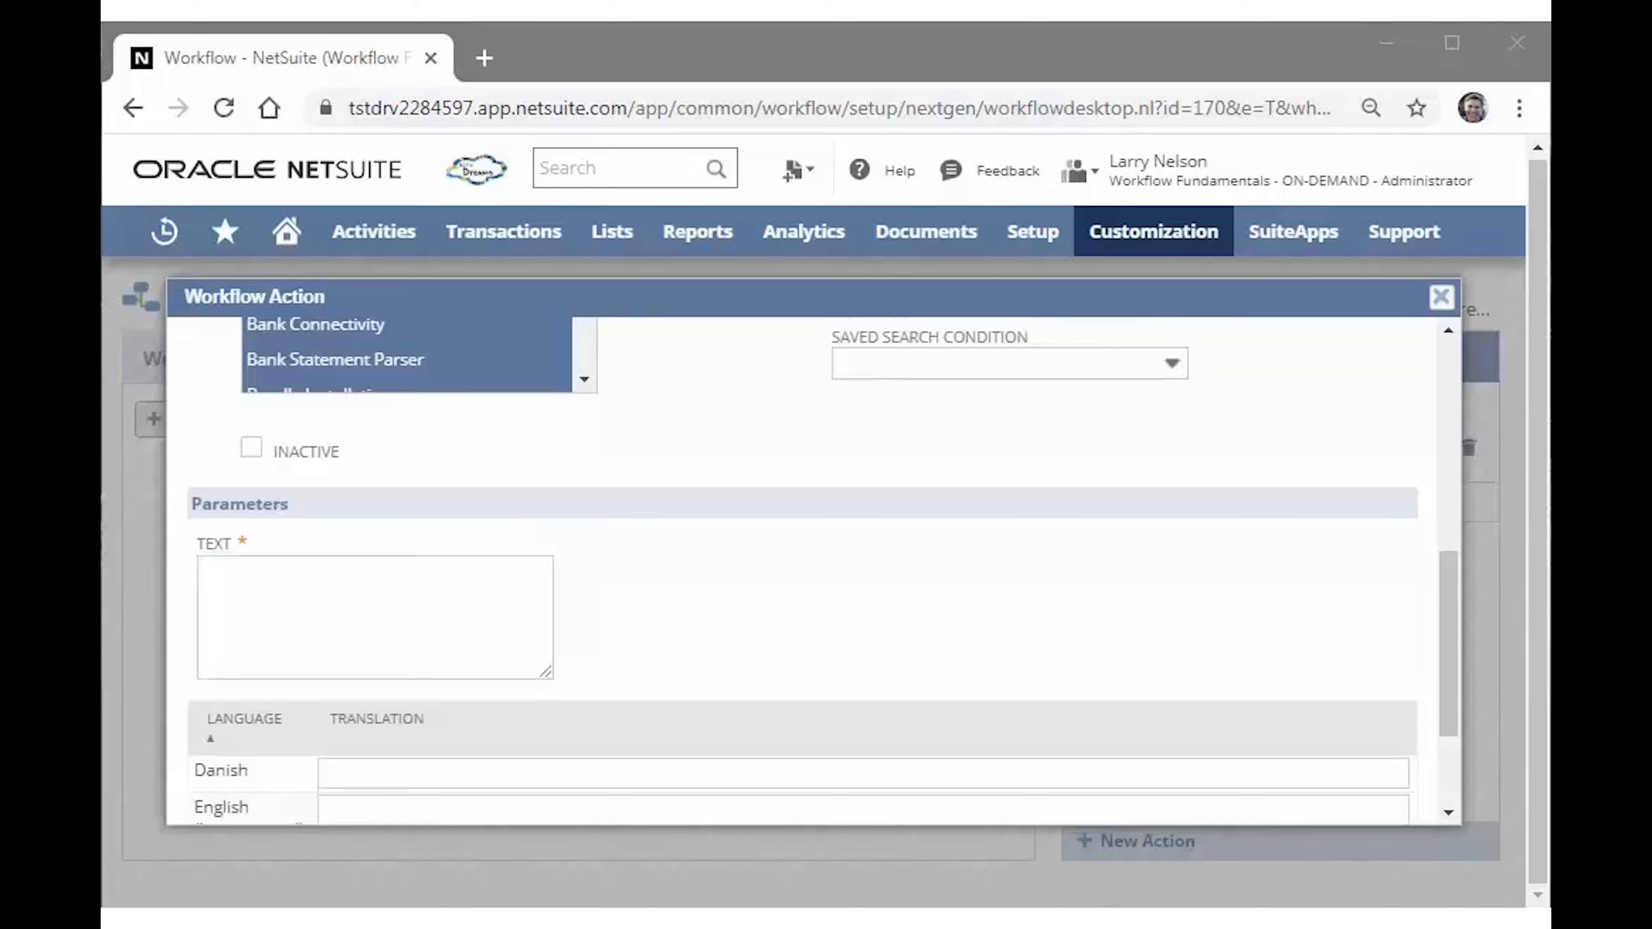
{"action": "left_click", "coordinate": [464, 575]}
{"action": "type", "text": "Please complete your annual performance review."}
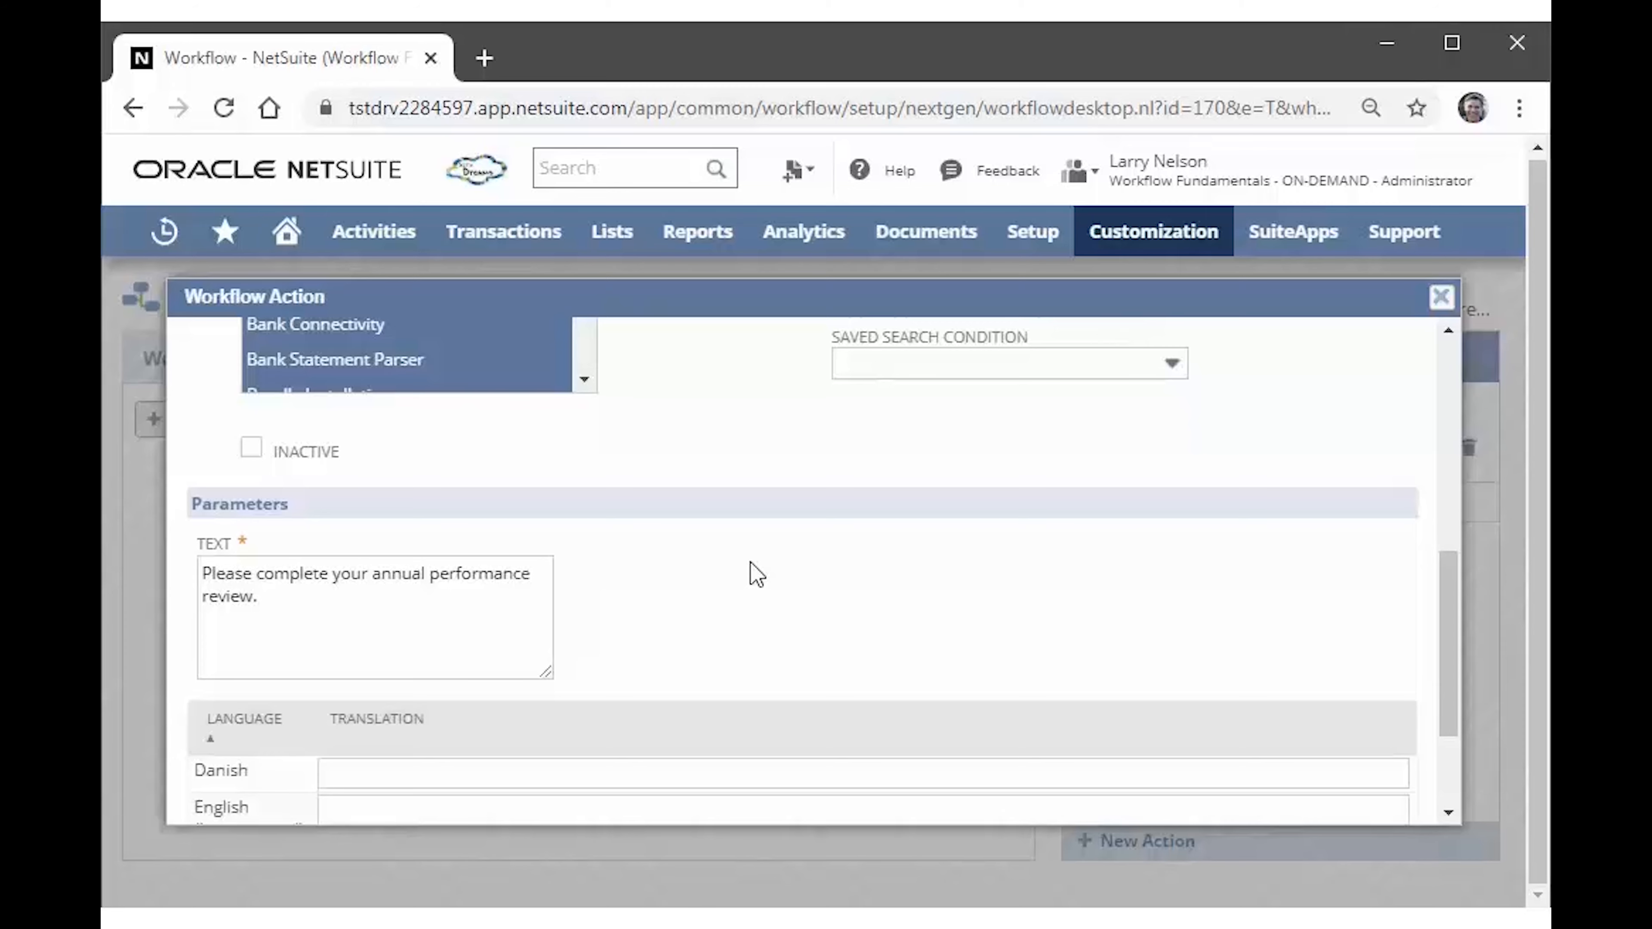
{"action": "scroll", "coordinate": [755, 574], "scroll_direction": "up", "scroll_amount": 3}
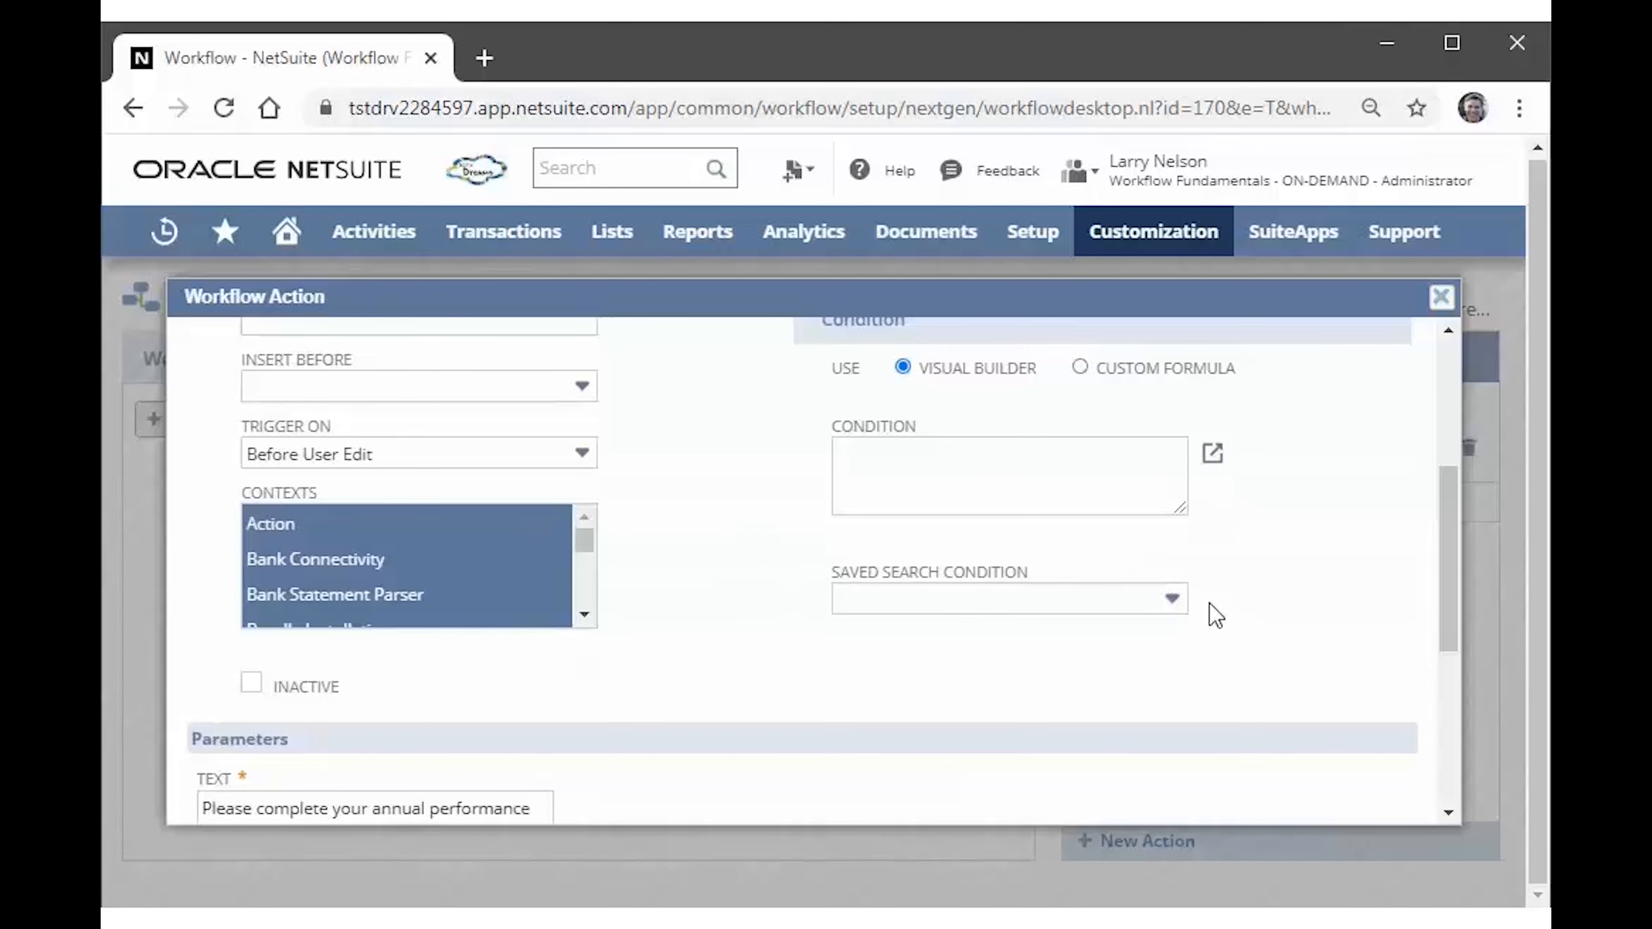
{"action": "left_click_drag", "start_coordinate": [1449, 568], "coordinate": [1448, 440]}
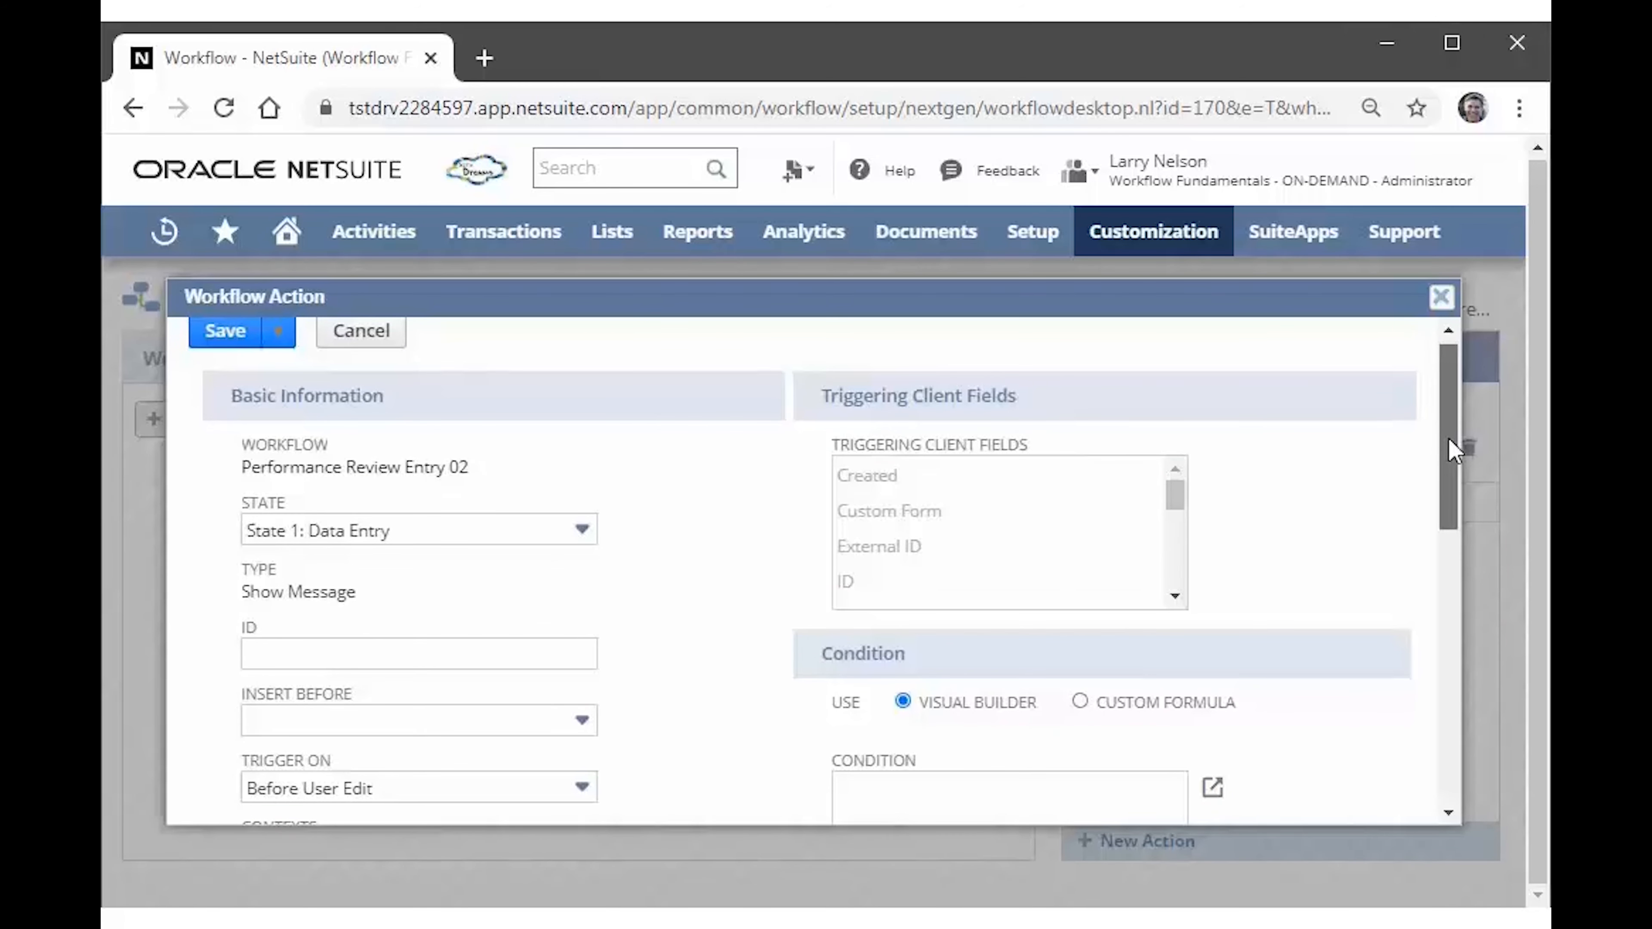
{"action": "left_click_drag", "start_coordinate": [1450, 450], "coordinate": [1451, 455]}
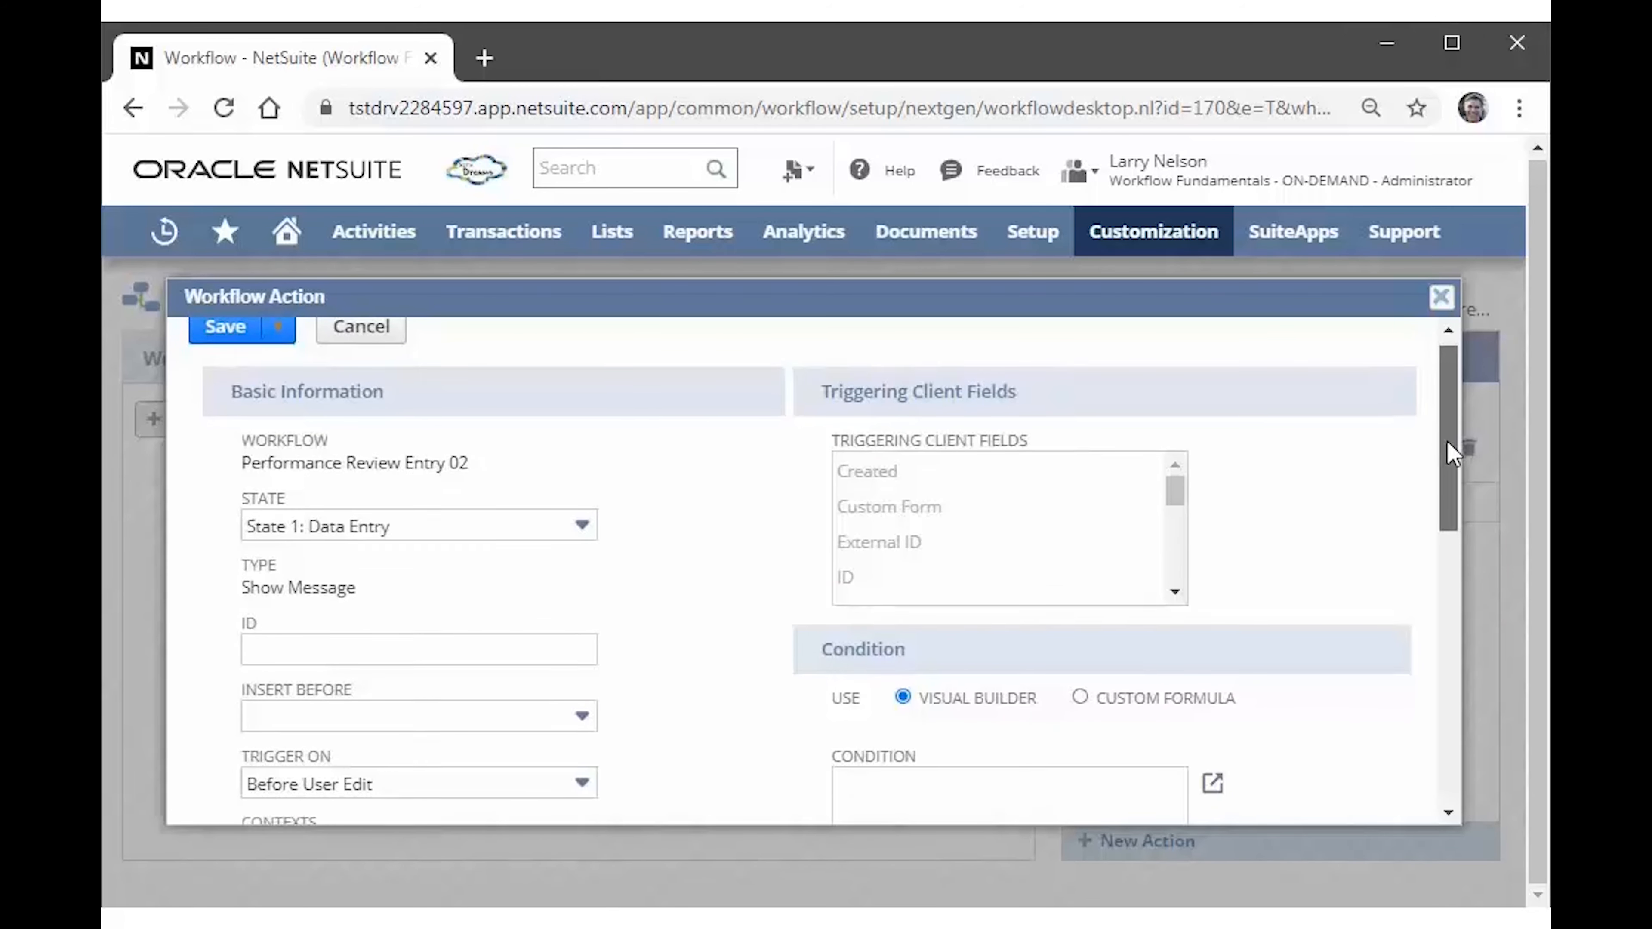